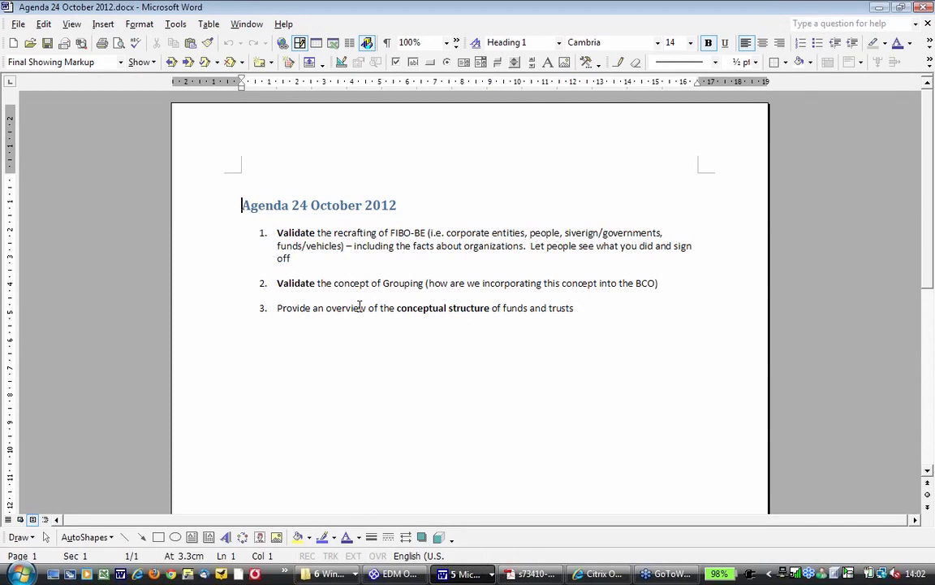
Switch to the EDM Ontology model in Enterprise Architect and examine the Legal Person and Legal Entity strawman diagram from Autonomous Entity across to Party and Signatory.
{"action": "left_click", "coordinate": [396, 575]}
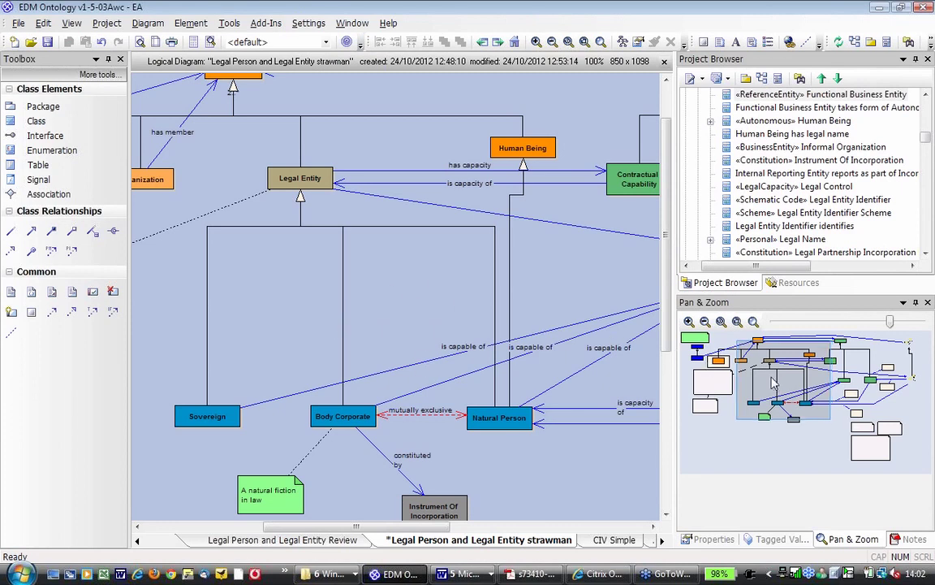
{"action": "left_click_drag", "start_coordinate": [774, 383], "coordinate": [765, 377]}
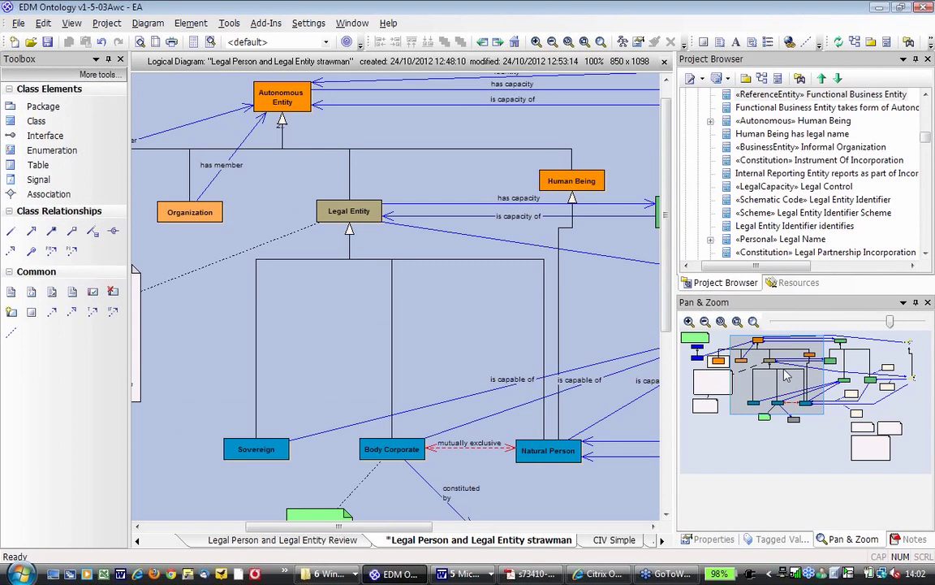
{"action": "left_click_drag", "start_coordinate": [786, 375], "coordinate": [791, 375]}
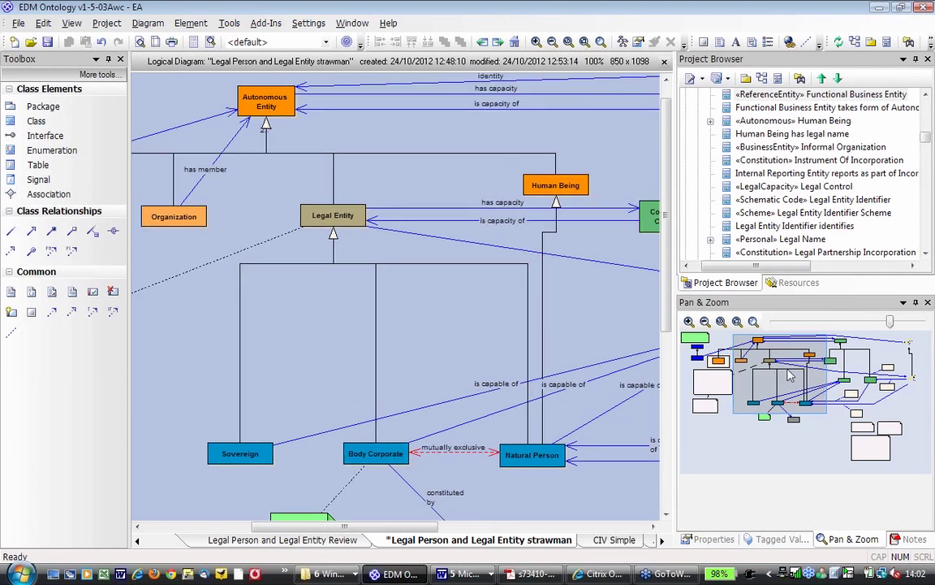
{"action": "left_click_drag", "start_coordinate": [791, 375], "coordinate": [843, 375]}
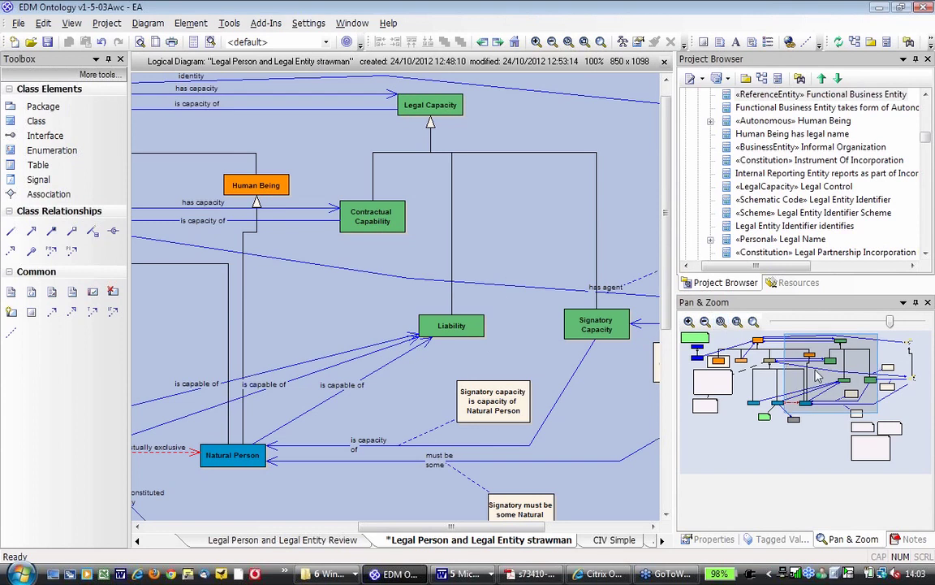
{"action": "left_click_drag", "start_coordinate": [818, 375], "coordinate": [793, 369]}
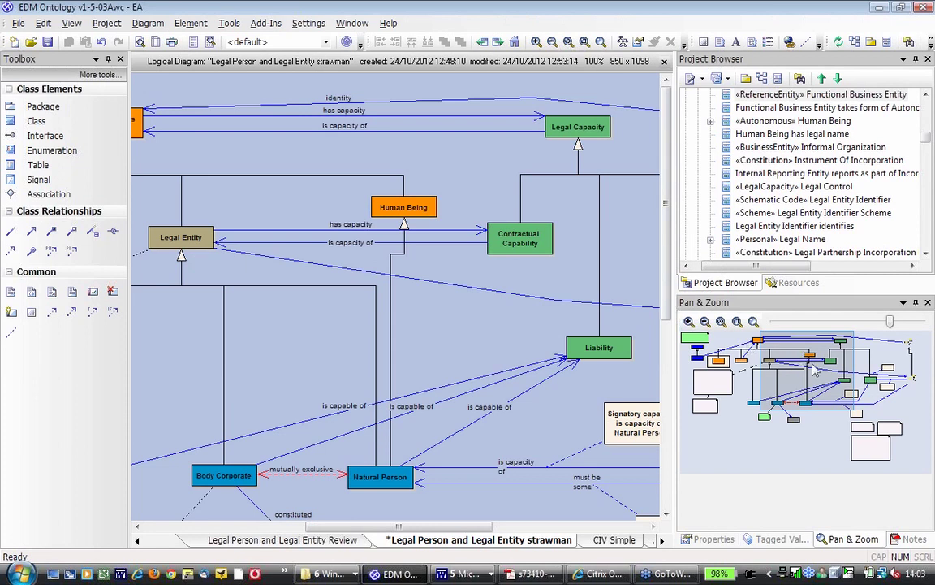
{"action": "left_click_drag", "start_coordinate": [814, 368], "coordinate": [845, 371]}
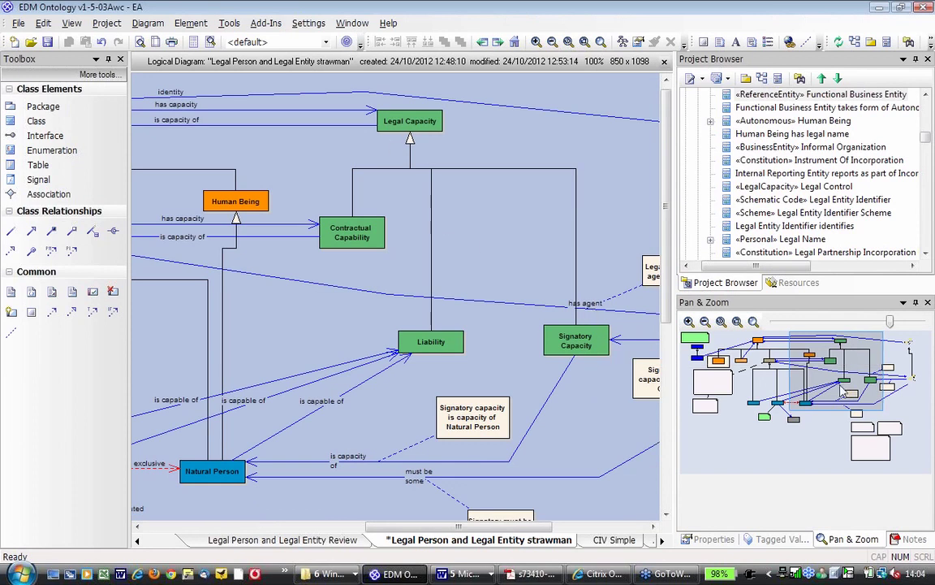
{"action": "left_click_drag", "start_coordinate": [846, 393], "coordinate": [887, 392]}
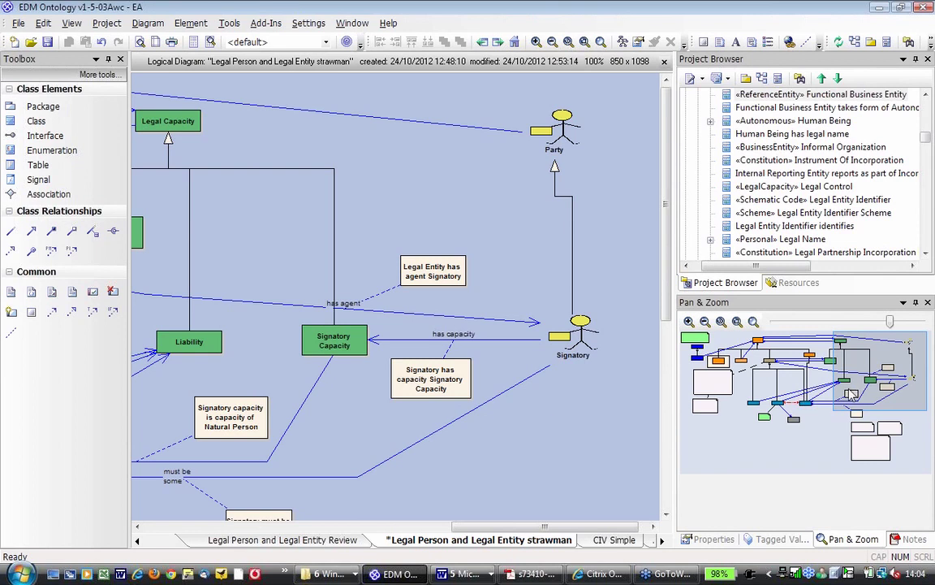
{"action": "left_click_drag", "start_coordinate": [851, 393], "coordinate": [800, 394]}
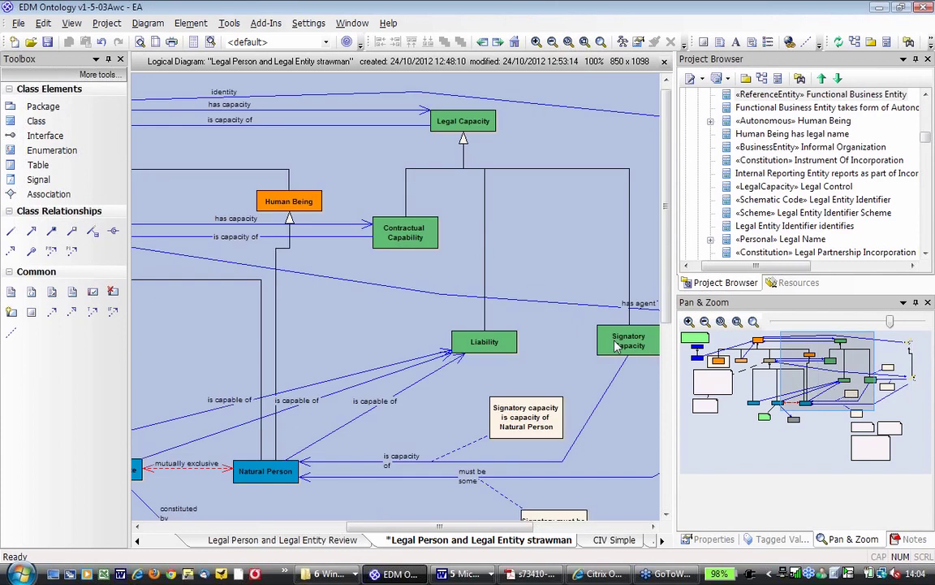
Select the Signatory Capacity class and examine its relationships with Signatory, Legal Capacity and Natural Person.
{"action": "left_click", "coordinate": [615, 341]}
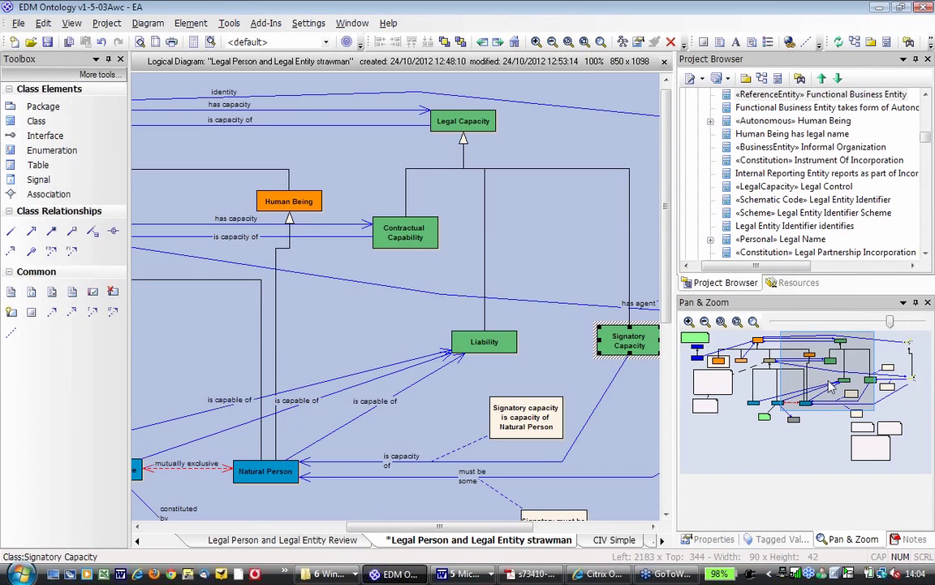
{"action": "left_click_drag", "start_coordinate": [830, 387], "coordinate": [849, 396]}
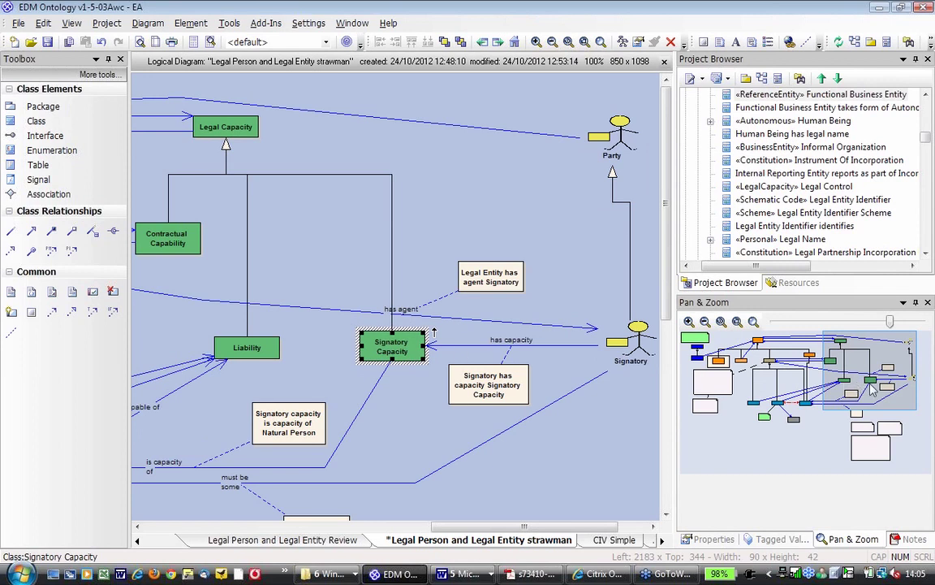
{"action": "left_click_drag", "start_coordinate": [871, 386], "coordinate": [866, 386]}
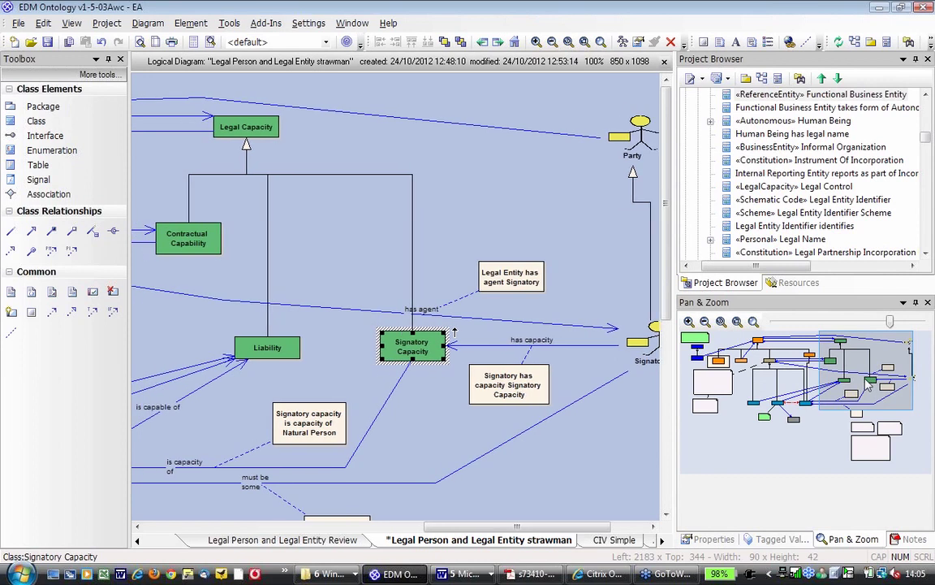
{"action": "left_click_drag", "start_coordinate": [867, 388], "coordinate": [831, 390]}
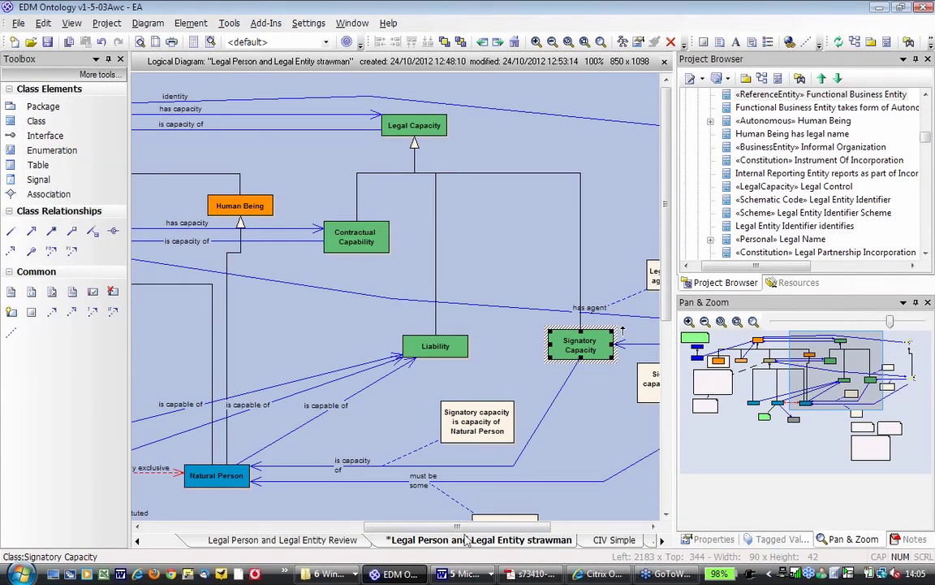
{"action": "left_click", "coordinate": [611, 577]}
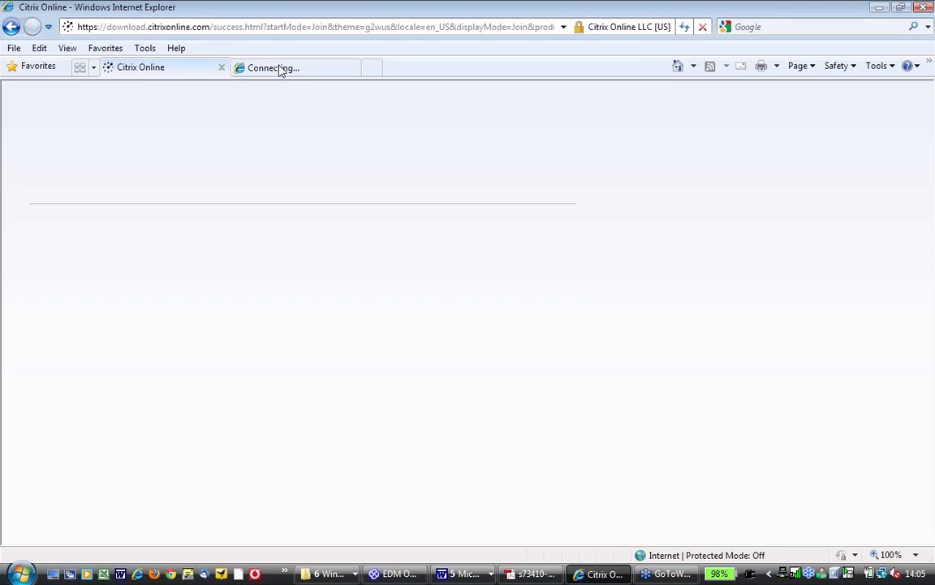
{"action": "type", "text": "www.edmcounc"}
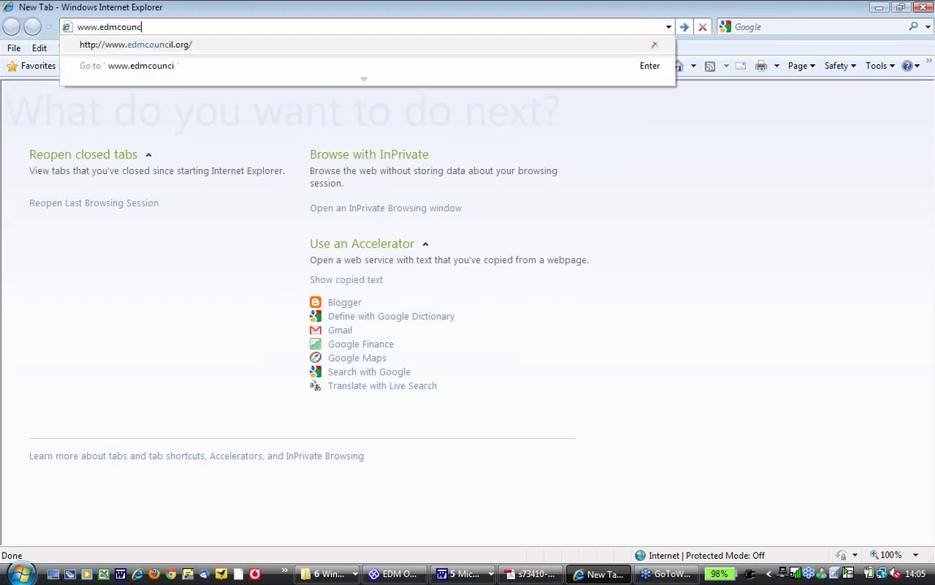
{"action": "type", "text": "il.org"}
{"action": "key", "text": "Return"}
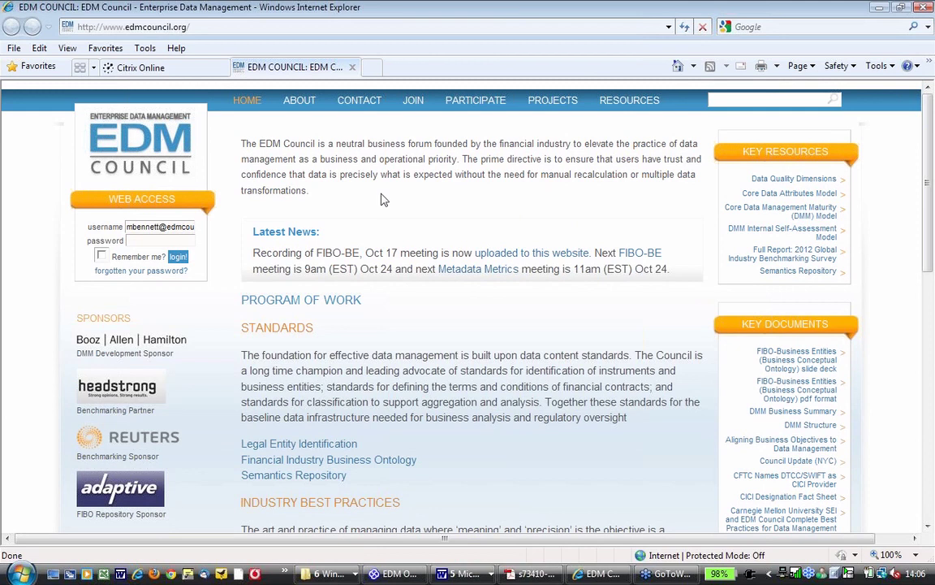
Open the Observation Log spreadsheet from the Business Entities notes in the EDM Council Semantics Repository.
{"action": "left_click", "coordinate": [799, 273]}
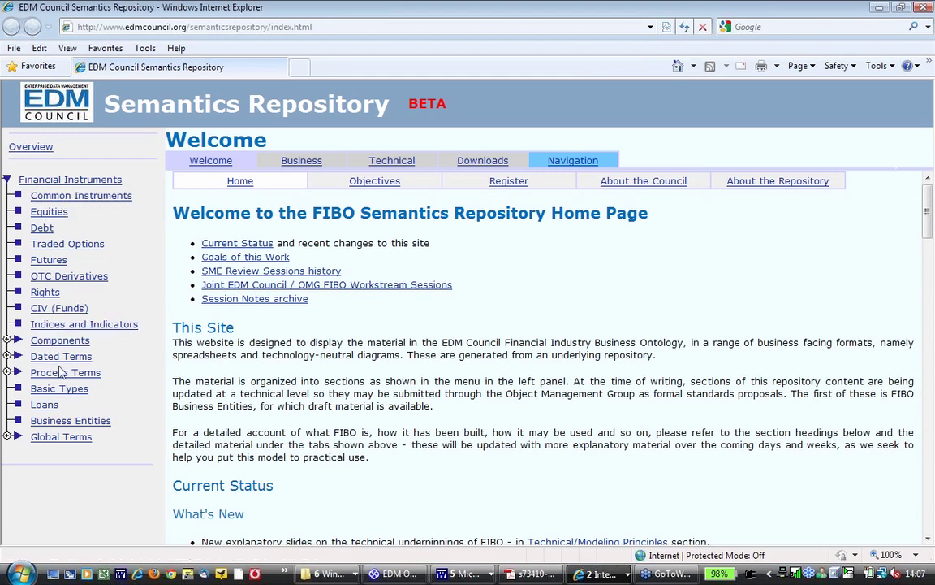
{"action": "left_click", "coordinate": [82, 422]}
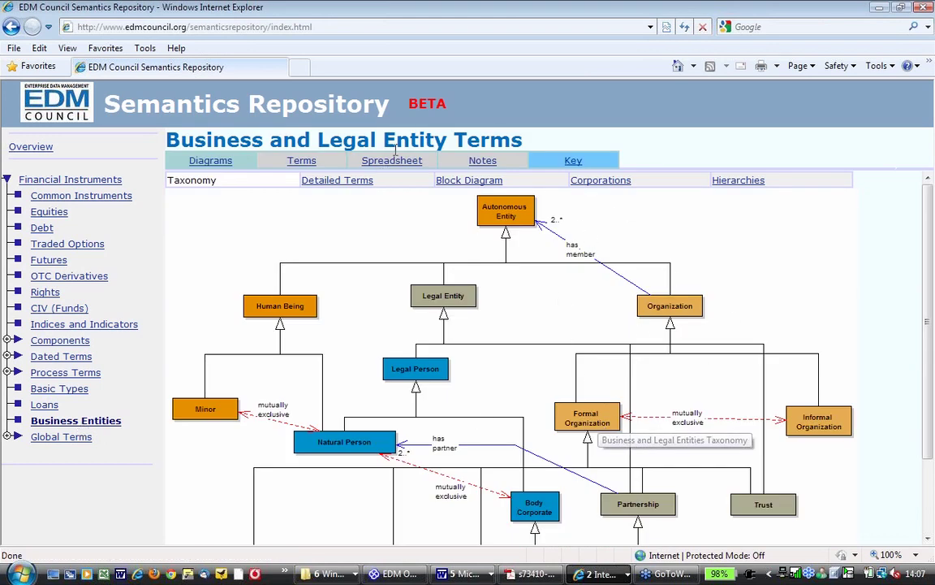
{"action": "left_click", "coordinate": [483, 161]}
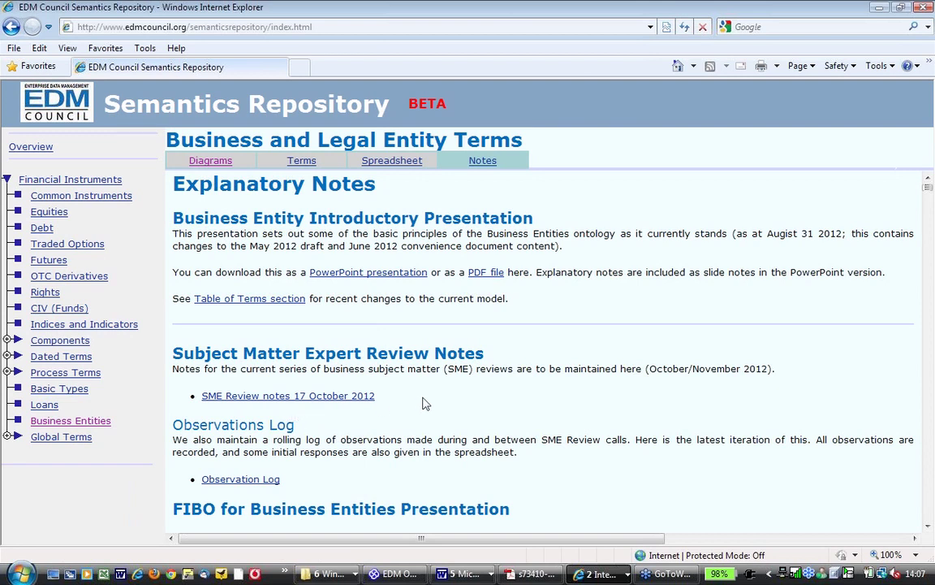
{"action": "left_click", "coordinate": [248, 479]}
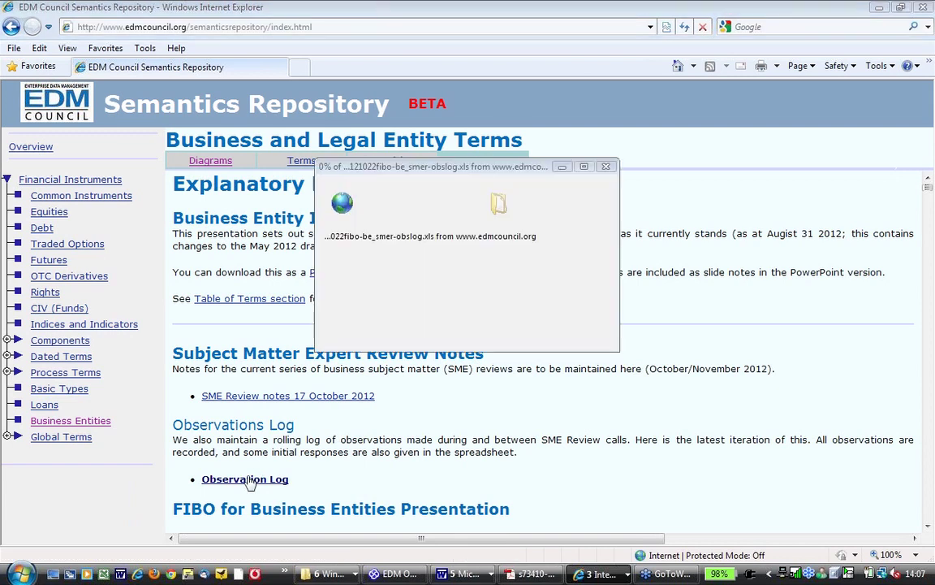
{"action": "left_click", "coordinate": [445, 351]}
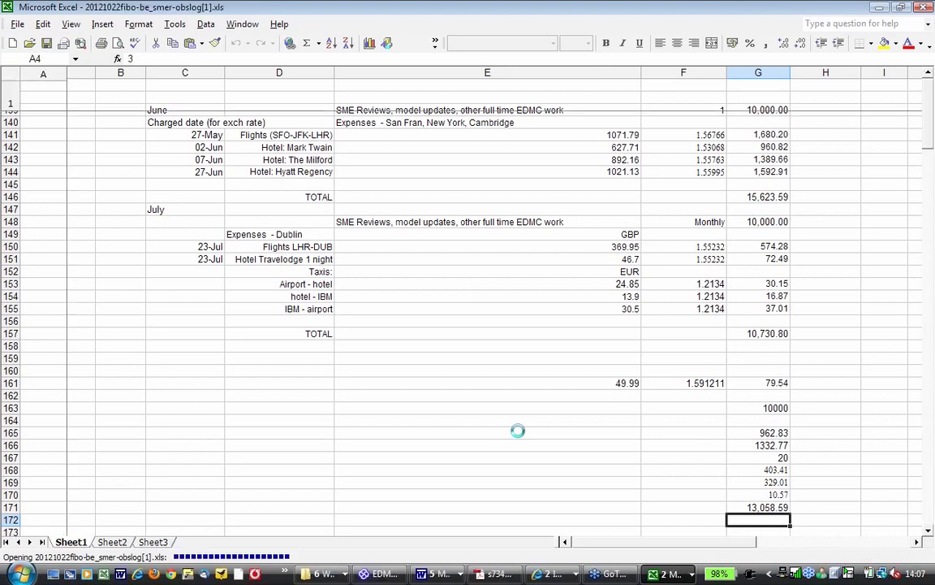
Read through the logged observations and their initial responses down to observation 27.
{"action": "key", "text": "Down"}
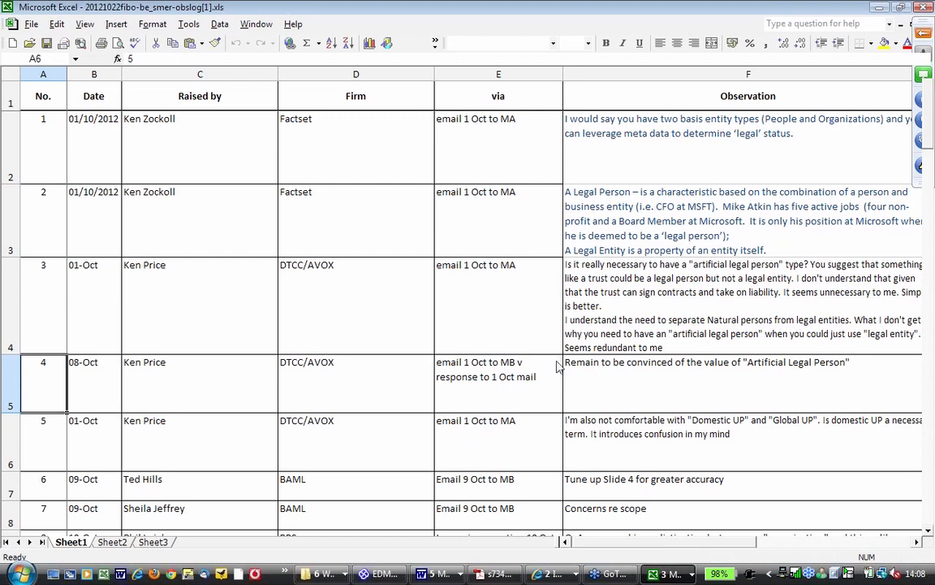
{"action": "scroll", "coordinate": [557, 367], "scroll_direction": "down", "scroll_amount": 2}
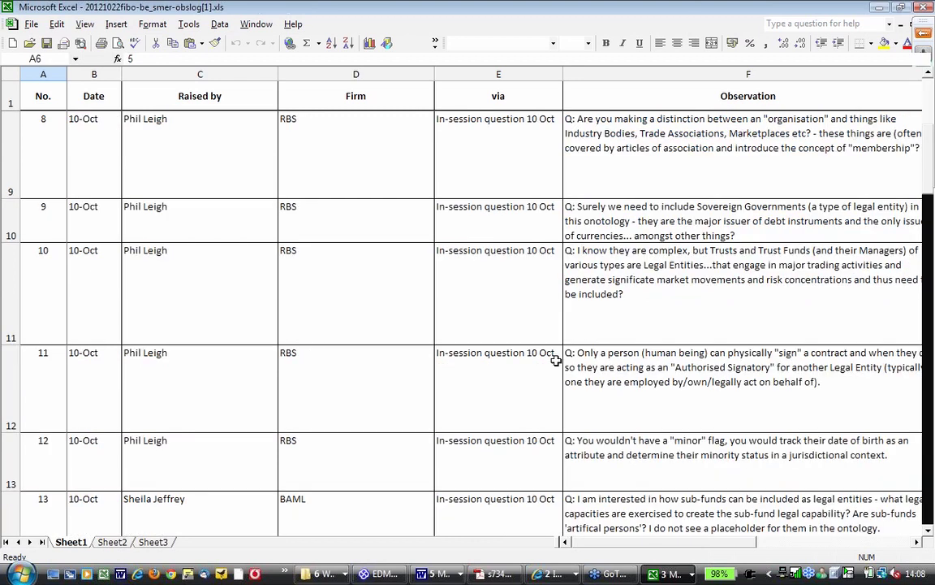
{"action": "left_click", "coordinate": [931, 485]}
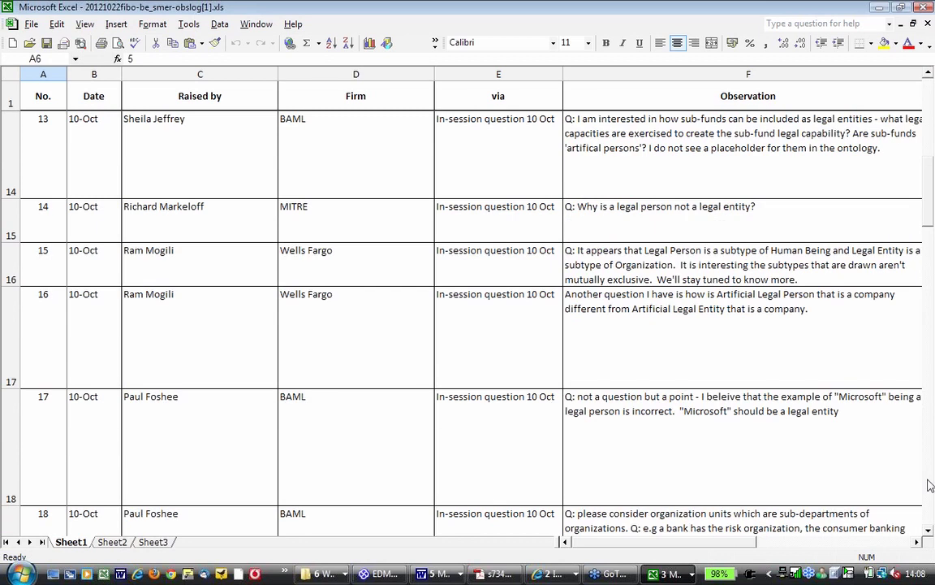
{"action": "left_click", "coordinate": [931, 484]}
{"action": "scroll", "coordinate": [768, 352], "scroll_direction": "right", "scroll_amount": 2}
{"action": "left_click", "coordinate": [768, 352]}
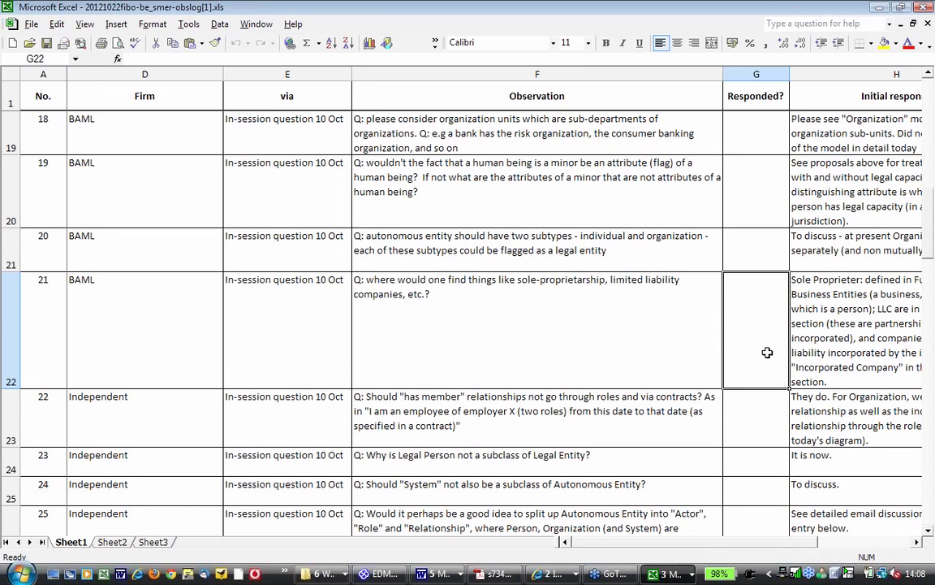
{"action": "key", "text": "Right"}
{"action": "key", "text": "Down"}
{"action": "key", "text": "Down"}
{"action": "key", "text": "Down"}
{"action": "key", "text": "Down"}
{"action": "key", "text": "Down"}
{"action": "key", "text": "Down"}
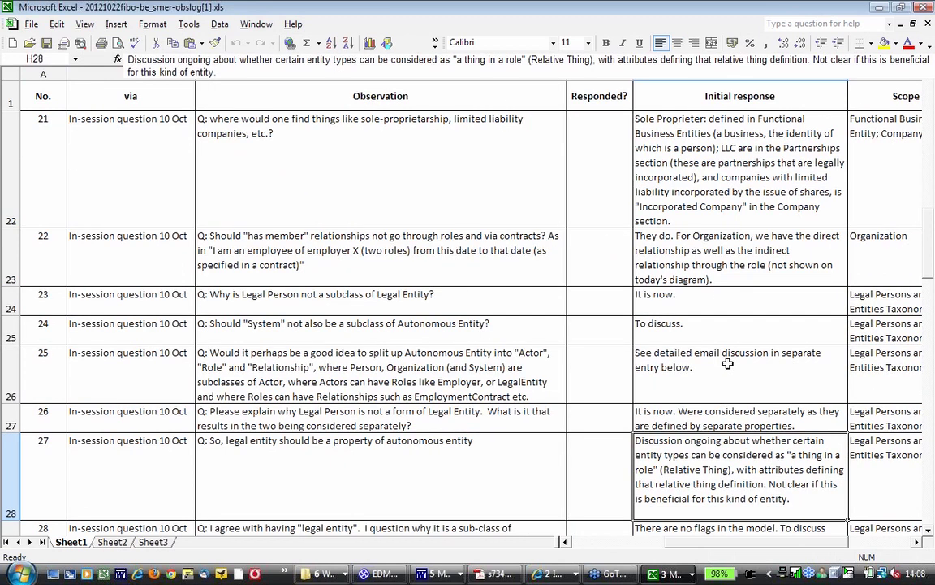
Examine the Scope entries for observations 27 to 34, returning to the start of the row for observation 34.
{"action": "key", "text": "Right"}
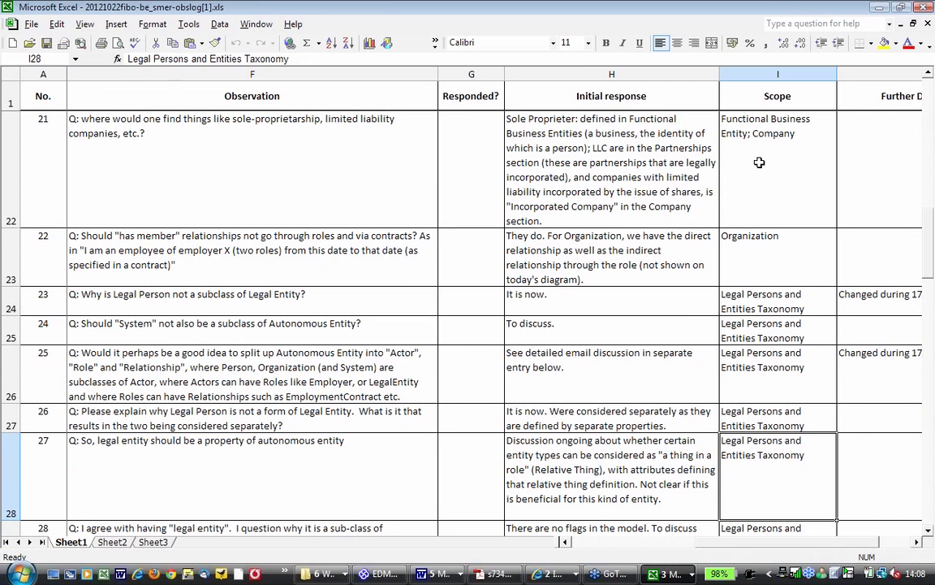
{"action": "key", "text": "Down"}
{"action": "key", "text": "Down"}
{"action": "key", "text": "Down"}
{"action": "key", "text": "Down"}
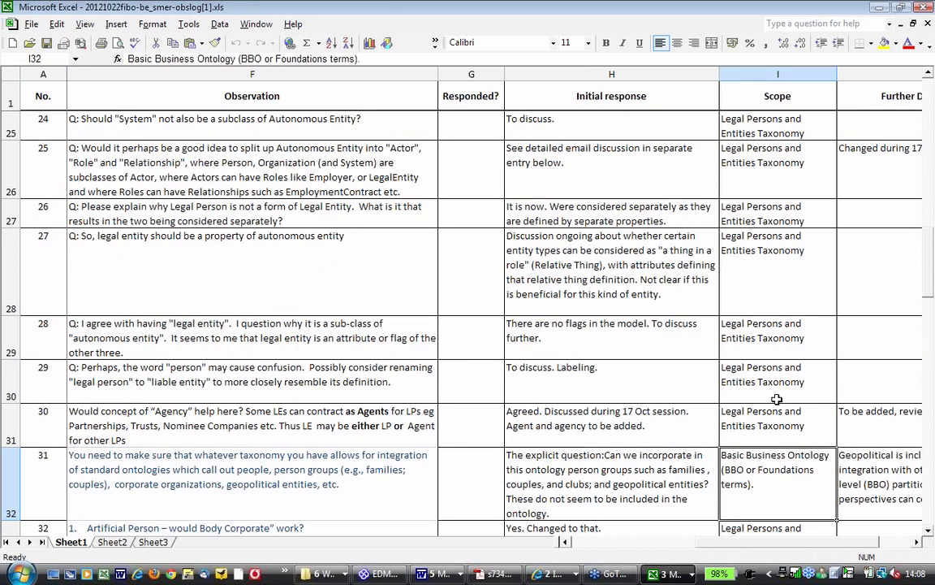
{"action": "key", "text": "Down"}
{"action": "key", "text": "Down"}
{"action": "key", "text": "Down"}
{"action": "key", "text": "Home"}
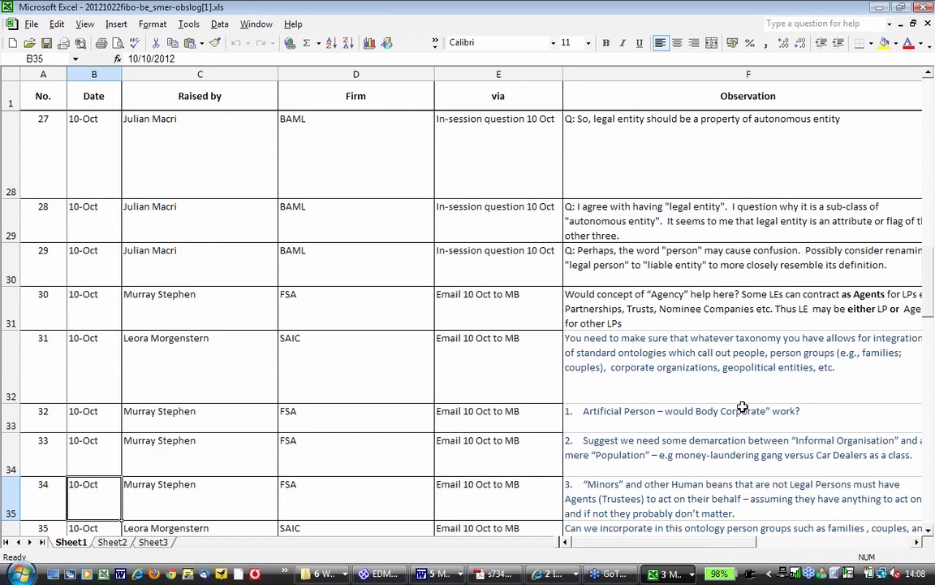
Examine the Further Discussion / Actions and model change columns for the observations from number 30 onward.
{"action": "key", "text": "Right"}
{"action": "key", "text": "Right"}
{"action": "key", "text": "Right"}
{"action": "key", "text": "Right"}
{"action": "key", "text": "Right"}
{"action": "key", "text": "Right"}
{"action": "key", "text": "Right"}
{"action": "key", "text": "Right"}
{"action": "key", "text": "Down"}
{"action": "key", "text": "Down"}
{"action": "left_click", "coordinate": [683, 140]}
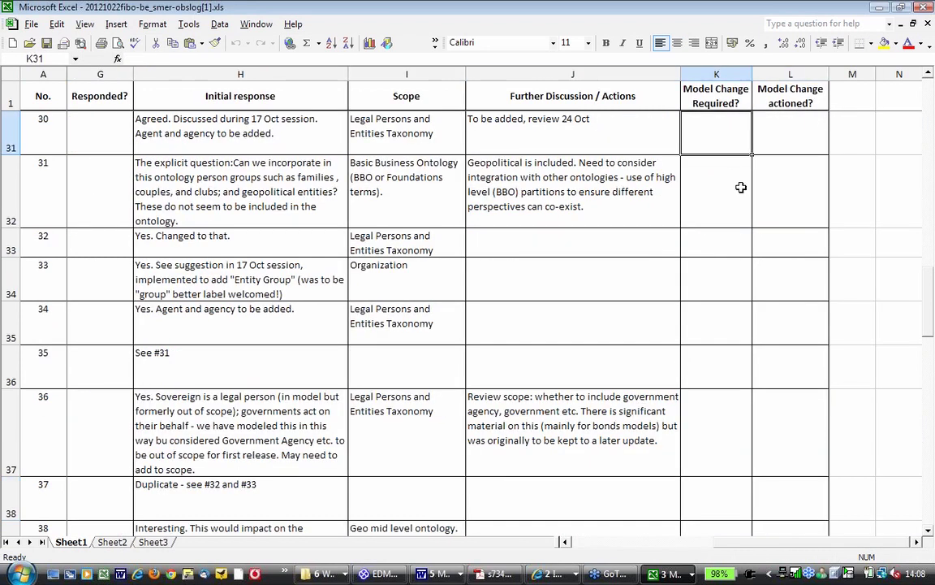
Go back up the Model Change Required? column and review its entry for observation 1.
{"action": "key", "text": "Up"}
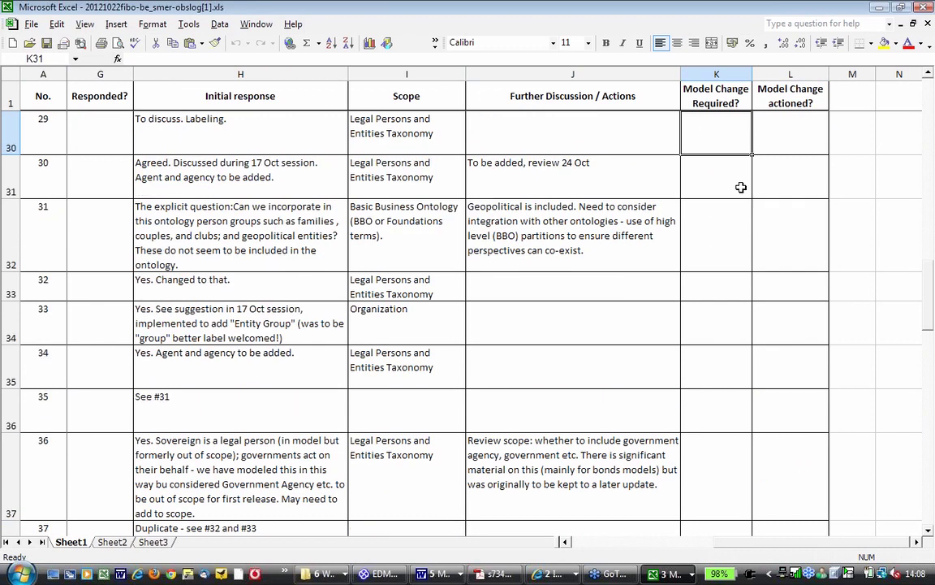
{"action": "key", "text": "Up"}
{"action": "key", "text": "Up"}
{"action": "key", "text": "Up"}
{"action": "key", "text": "Up"}
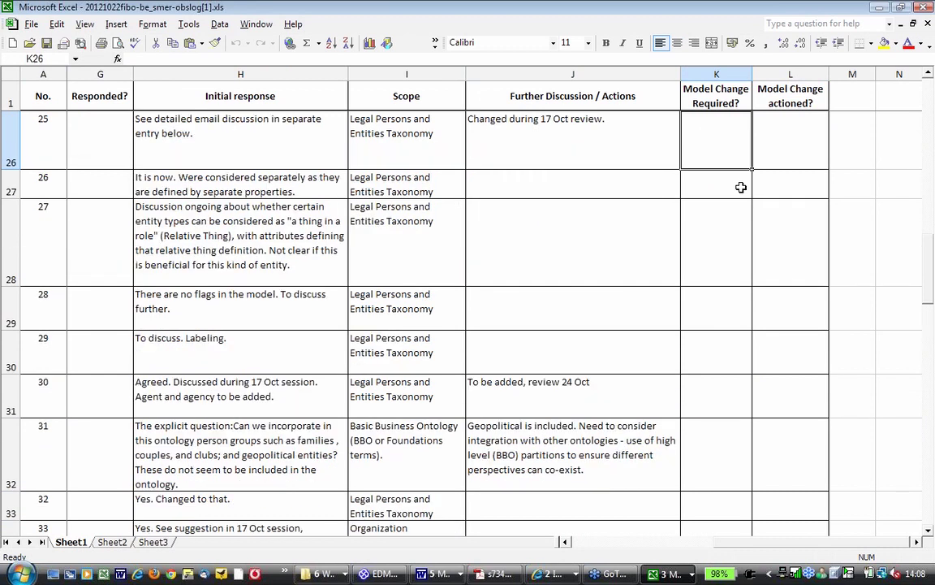
{"action": "key", "text": "ctrl+Up"}
{"action": "key", "text": "ctrl+Up"}
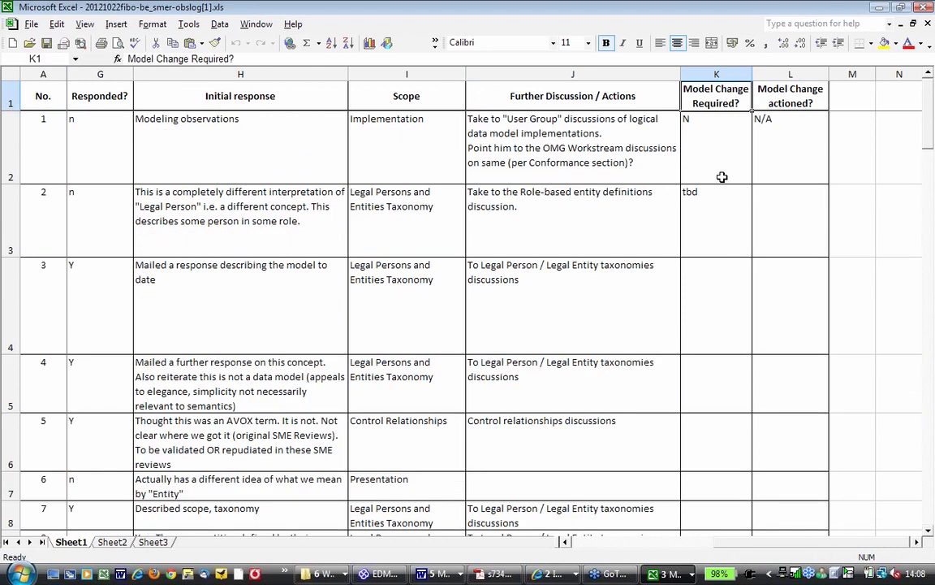
{"action": "key", "text": "Down"}
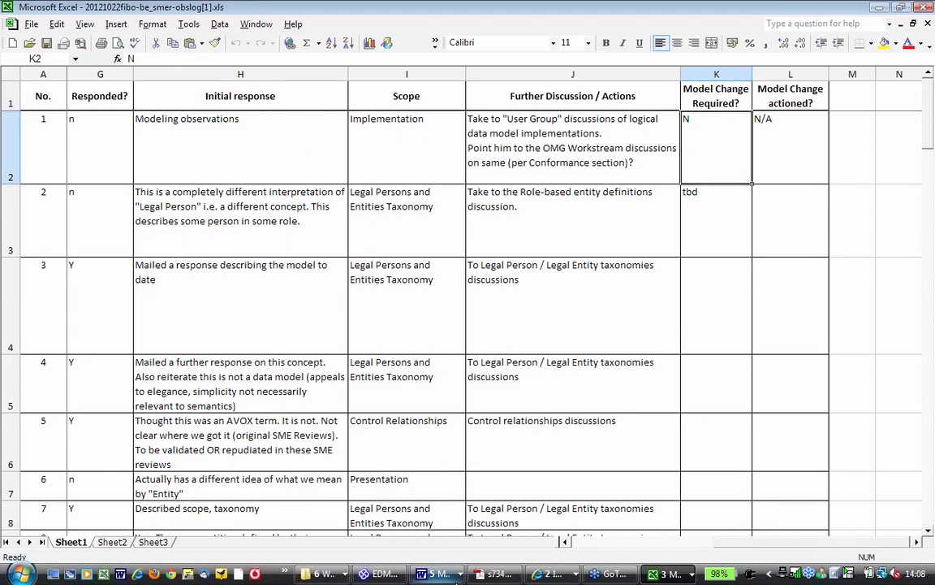
Switch to Enterprise Architect and examine the strawman diagram from Signatory Capacity across to the 17 Oct review notes linked to Legal Entity.
{"action": "left_click", "coordinate": [382, 574]}
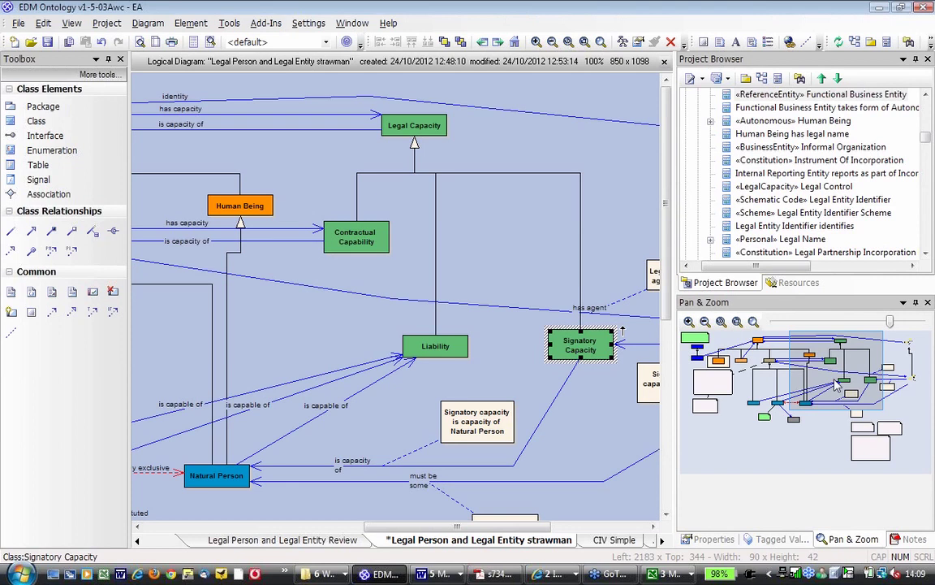
{"action": "left_click_drag", "start_coordinate": [836, 386], "coordinate": [806, 386]}
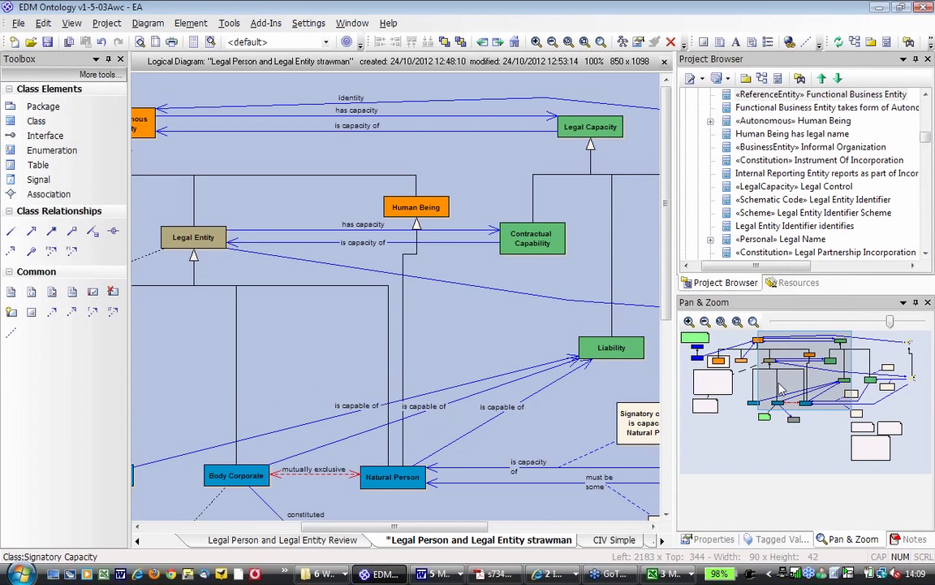
{"action": "left_click_drag", "start_coordinate": [778, 388], "coordinate": [740, 382]}
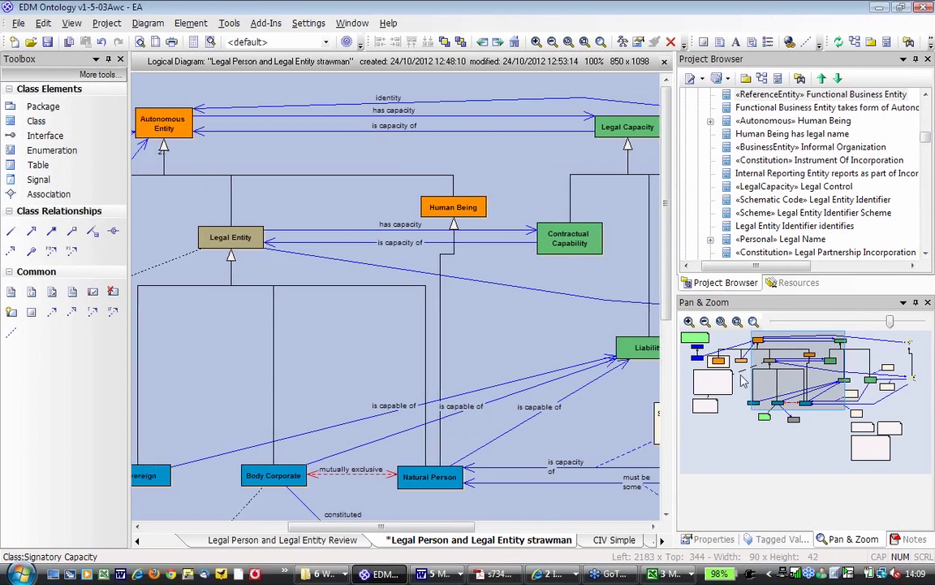
{"action": "left_click", "coordinate": [784, 384]}
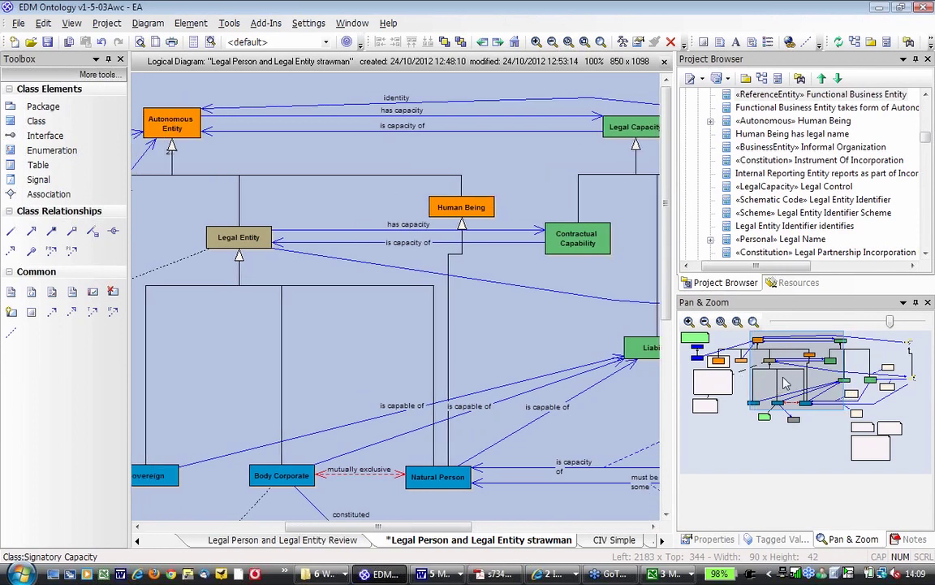
{"action": "left_click_drag", "start_coordinate": [784, 384], "coordinate": [726, 389]}
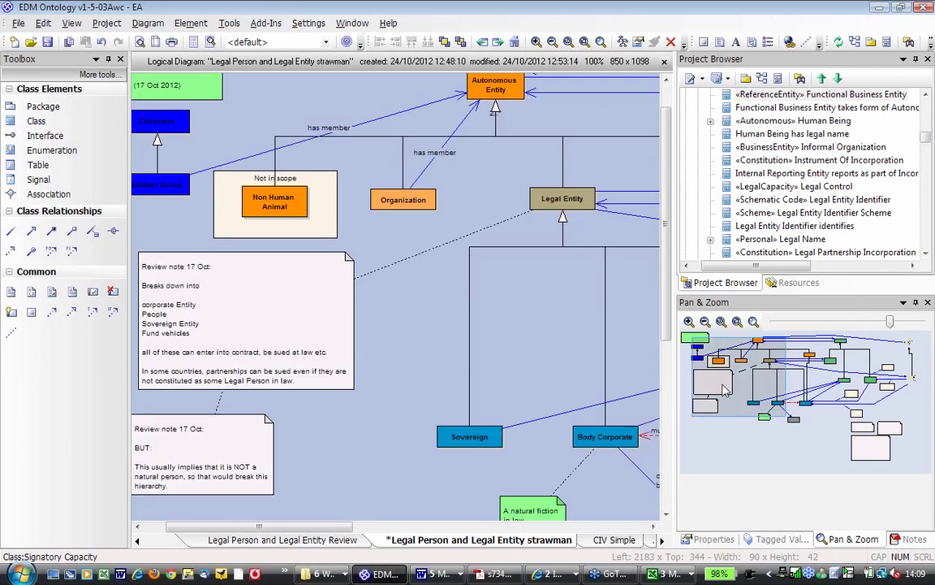
{"action": "left_click_drag", "start_coordinate": [725, 390], "coordinate": [718, 387]}
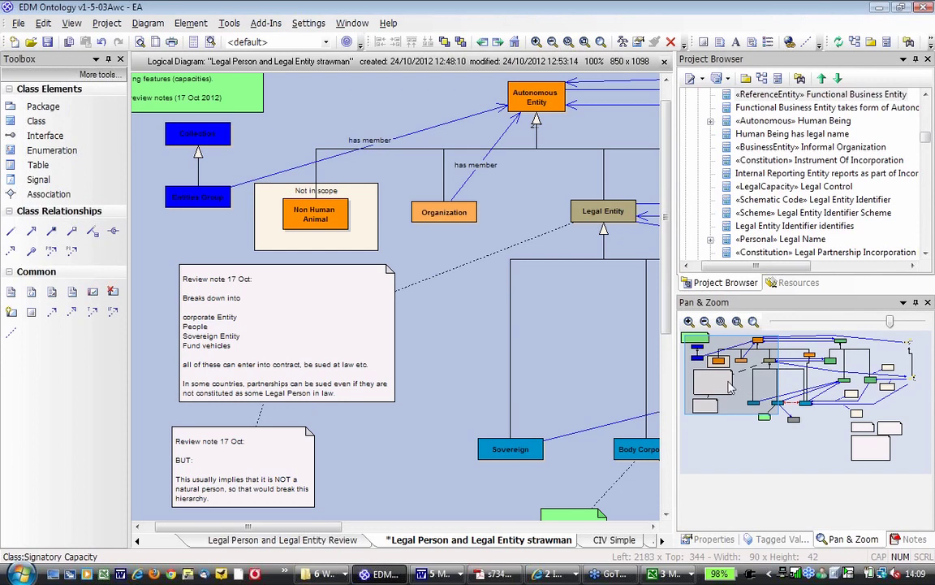
Examine the Sovereign, Body Corporate and Natural Person subtypes of Legal Entity and their "is capable of" relationships to Liability.
{"action": "left_click_drag", "start_coordinate": [730, 387], "coordinate": [772, 391]}
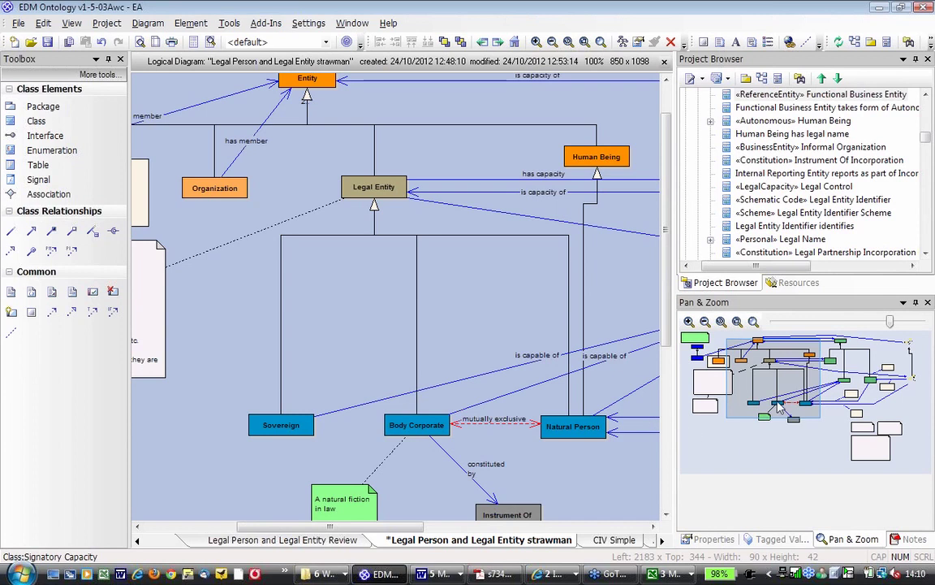
{"action": "left_click_drag", "start_coordinate": [778, 406], "coordinate": [786, 410]}
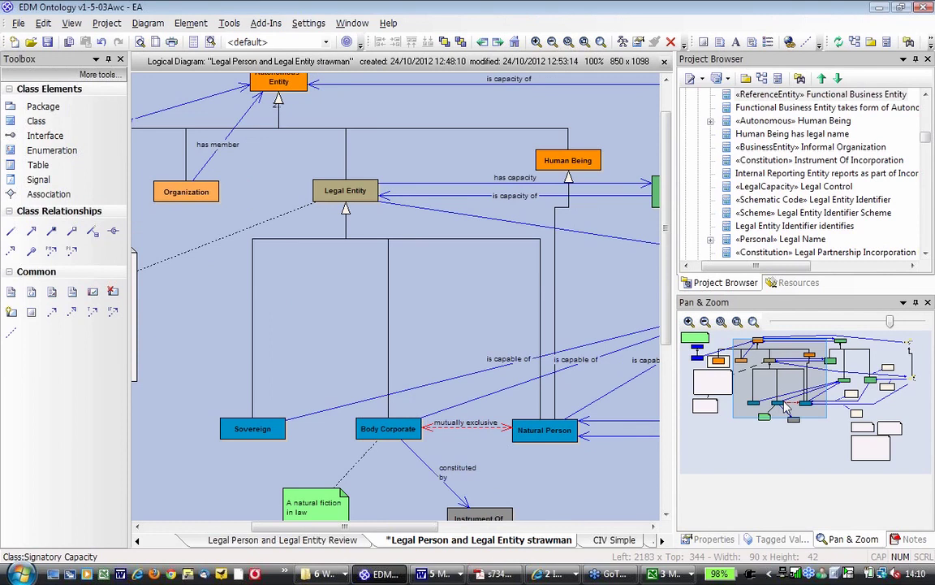
{"action": "left_click_drag", "start_coordinate": [786, 409], "coordinate": [809, 391]}
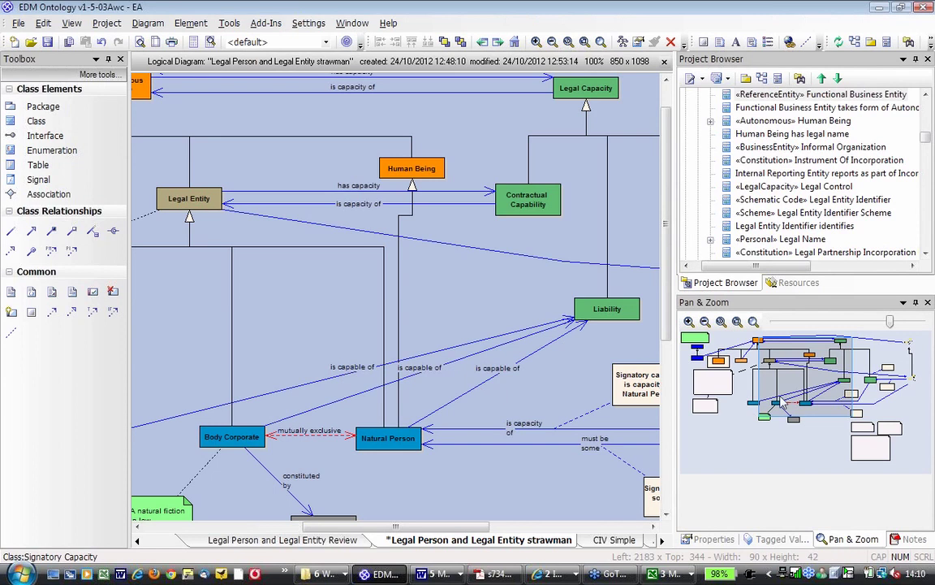
{"action": "left_click_drag", "start_coordinate": [790, 396], "coordinate": [788, 398]}
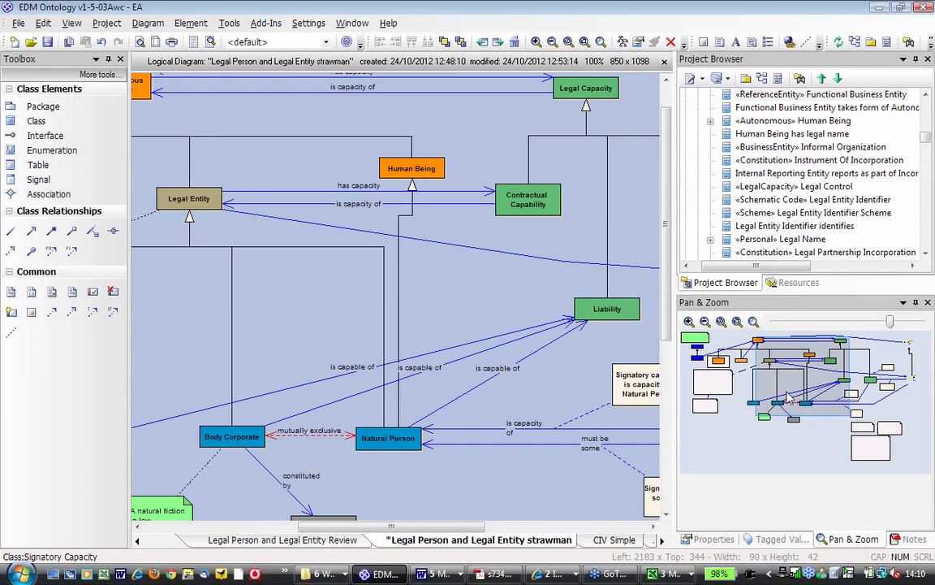
{"action": "left_click_drag", "start_coordinate": [788, 397], "coordinate": [793, 375]}
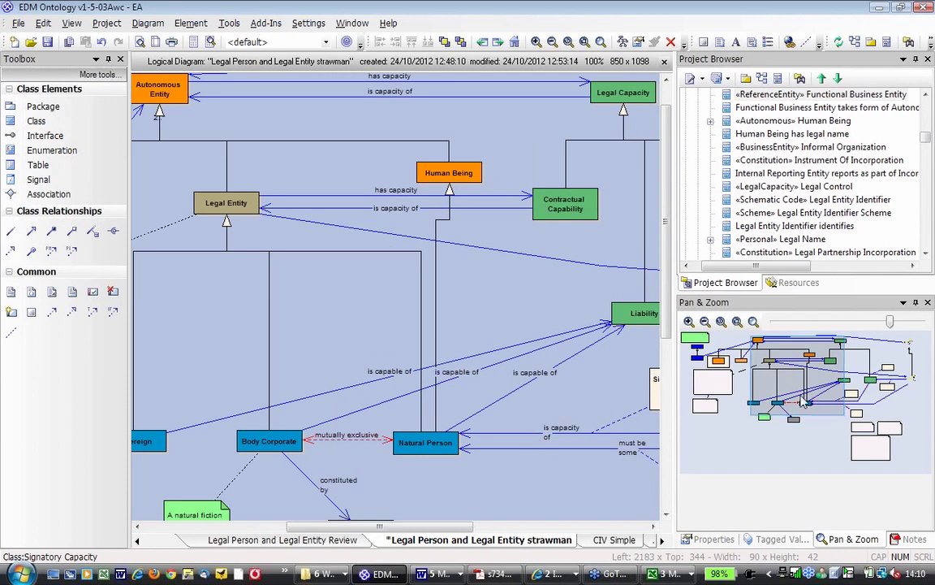
{"action": "left_click_drag", "start_coordinate": [802, 402], "coordinate": [799, 401]}
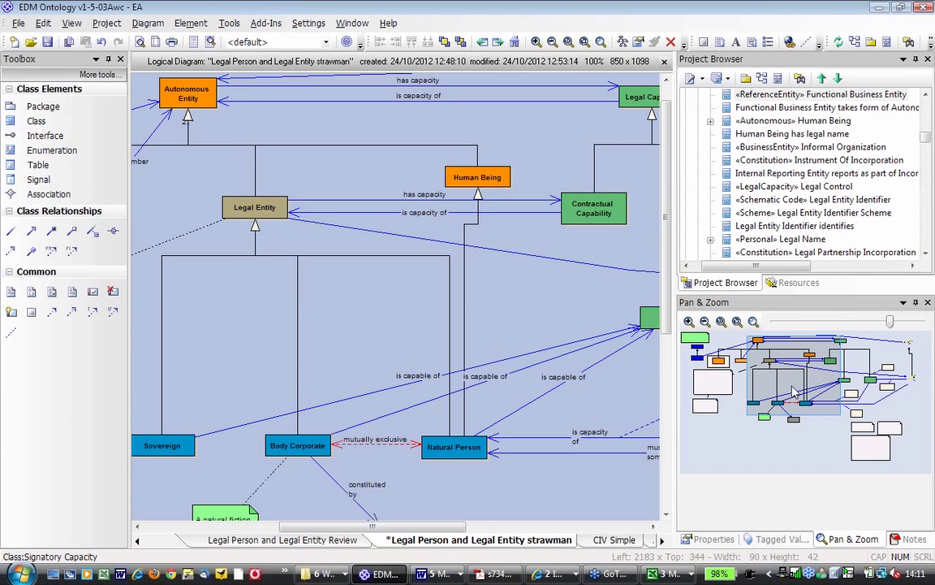
{"action": "left_click_drag", "start_coordinate": [794, 392], "coordinate": [791, 389]}
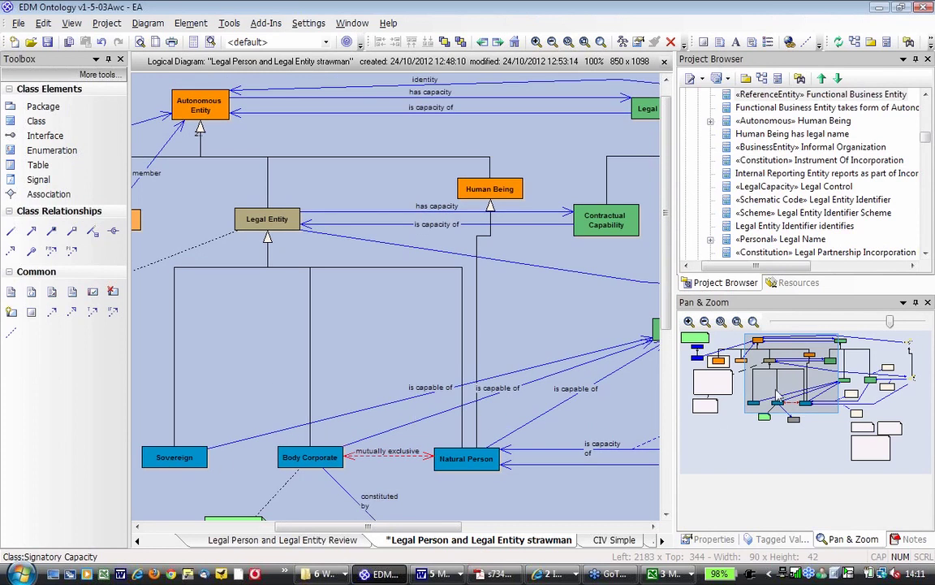
{"action": "left_click_drag", "start_coordinate": [778, 395], "coordinate": [783, 399]}
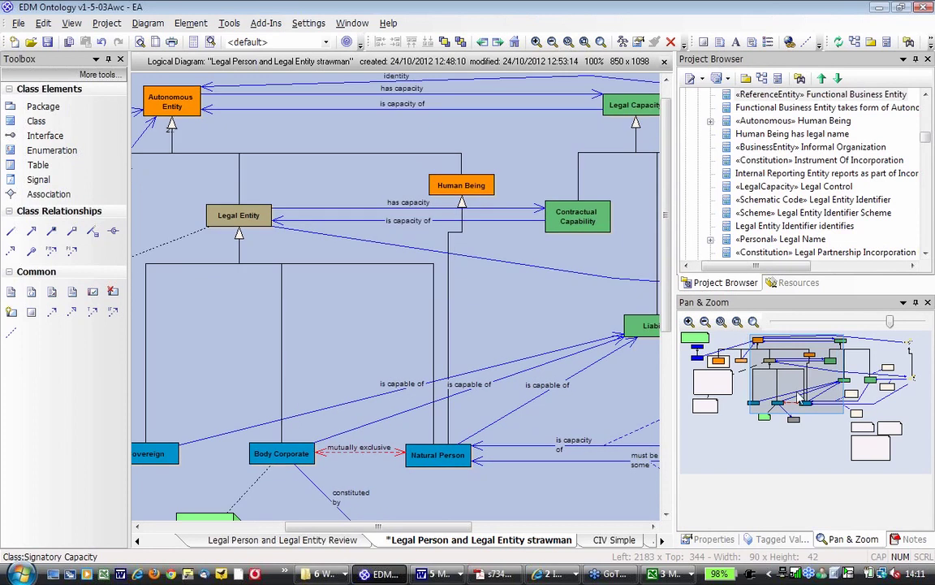
{"action": "left_click_drag", "start_coordinate": [800, 397], "coordinate": [804, 398]}
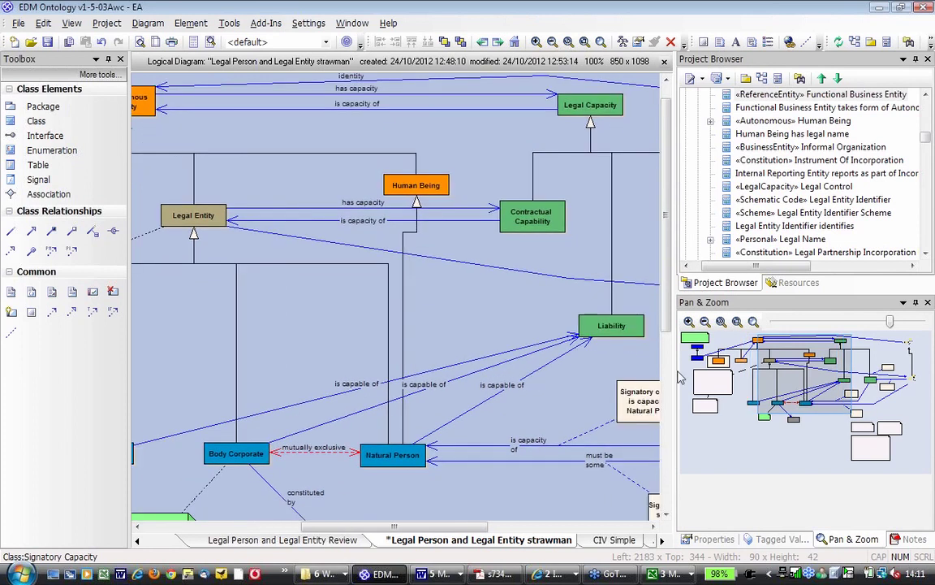
Check the notes of the Liability class, then return to the overview of the strawman's Legal Entity hierarchy.
{"action": "left_click", "coordinate": [611, 326]}
{"action": "left_click", "coordinate": [916, 539]}
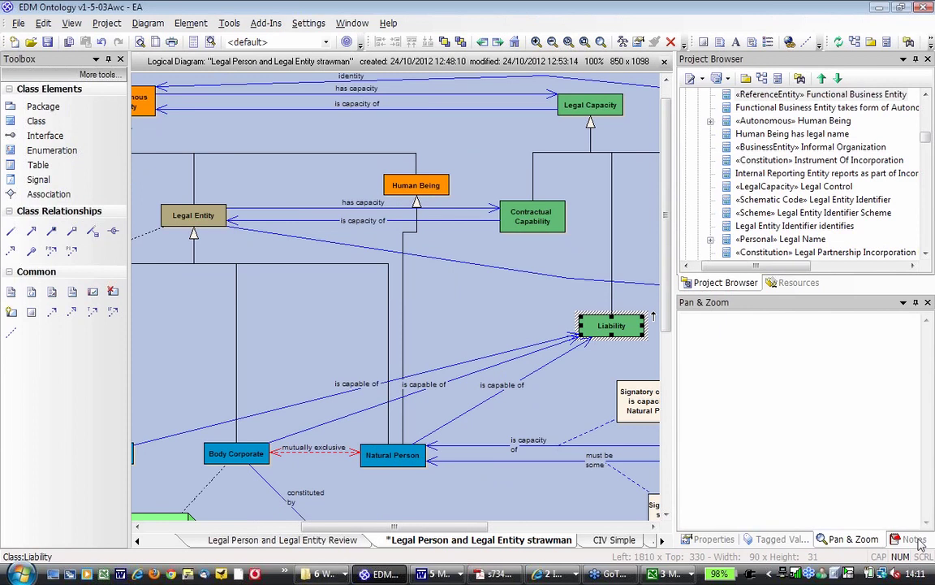
{"action": "left_click", "coordinate": [852, 539]}
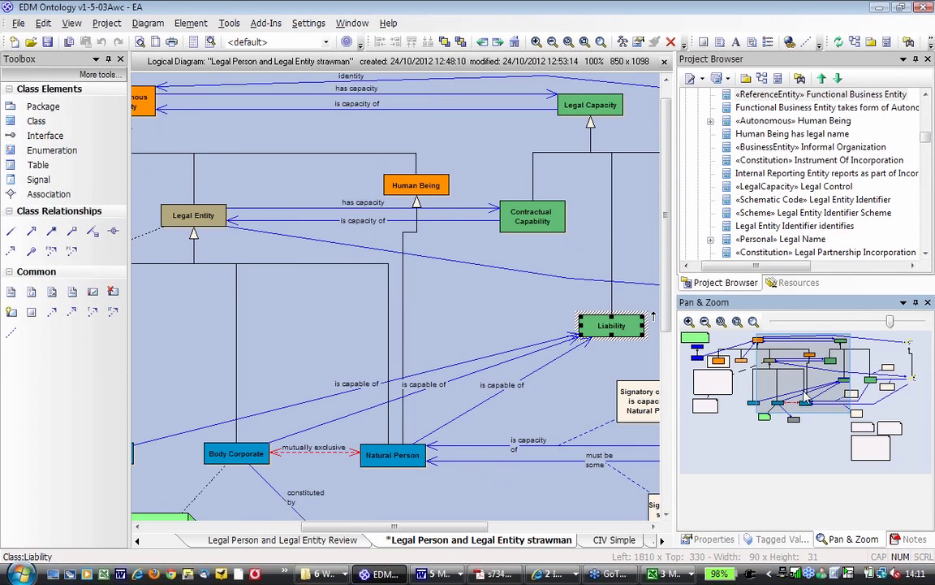
{"action": "left_click_drag", "start_coordinate": [806, 401], "coordinate": [800, 401]}
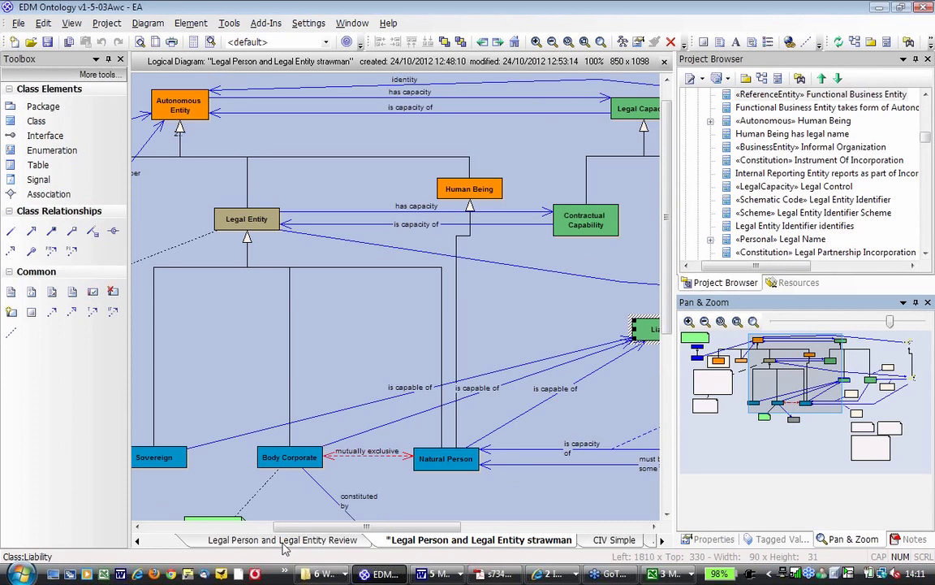
Open the Legal Person and Legal Entity Review diagram and inspect the "is capable of" relationship between Legal Person and Liability.
{"action": "left_click", "coordinate": [284, 542]}
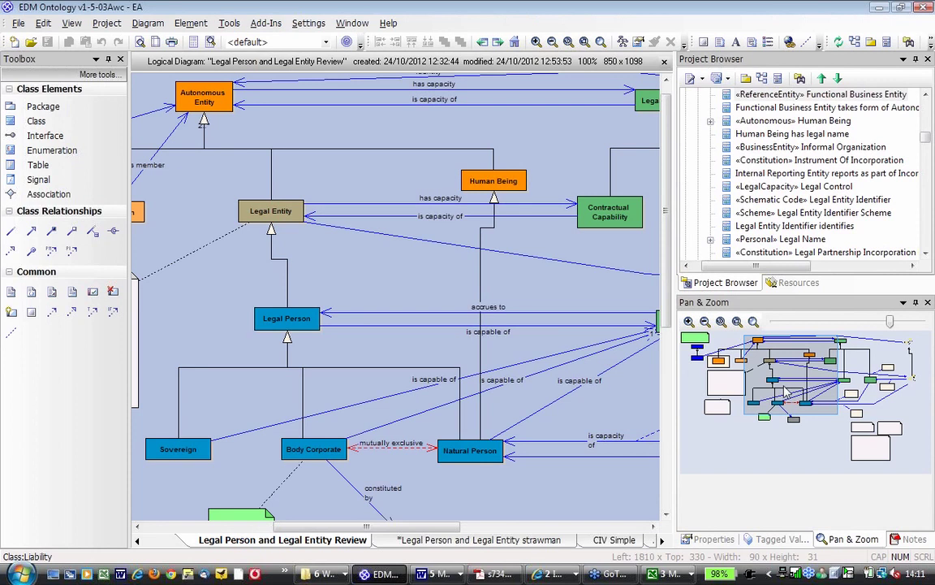
{"action": "left_click_drag", "start_coordinate": [786, 393], "coordinate": [789, 393]}
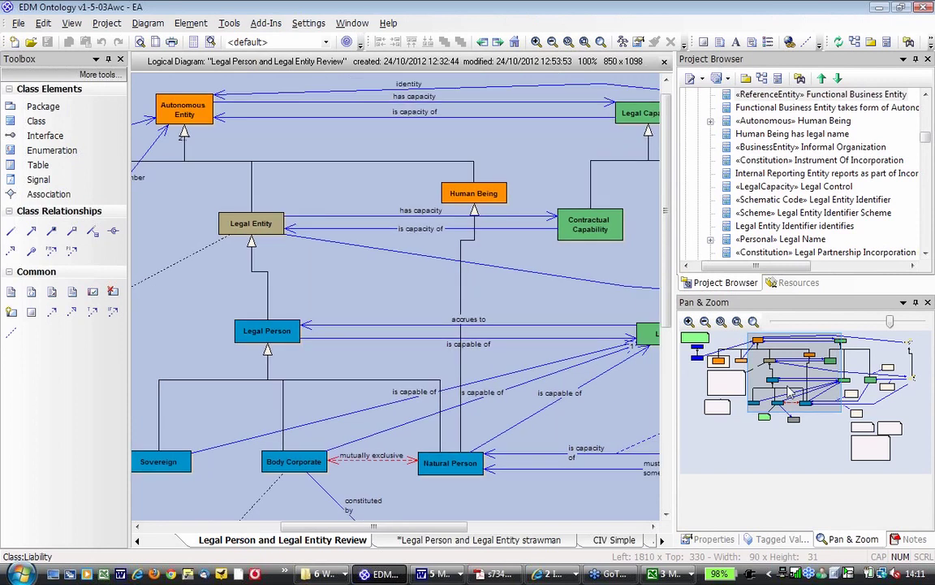
{"action": "left_click_drag", "start_coordinate": [789, 393], "coordinate": [796, 396]}
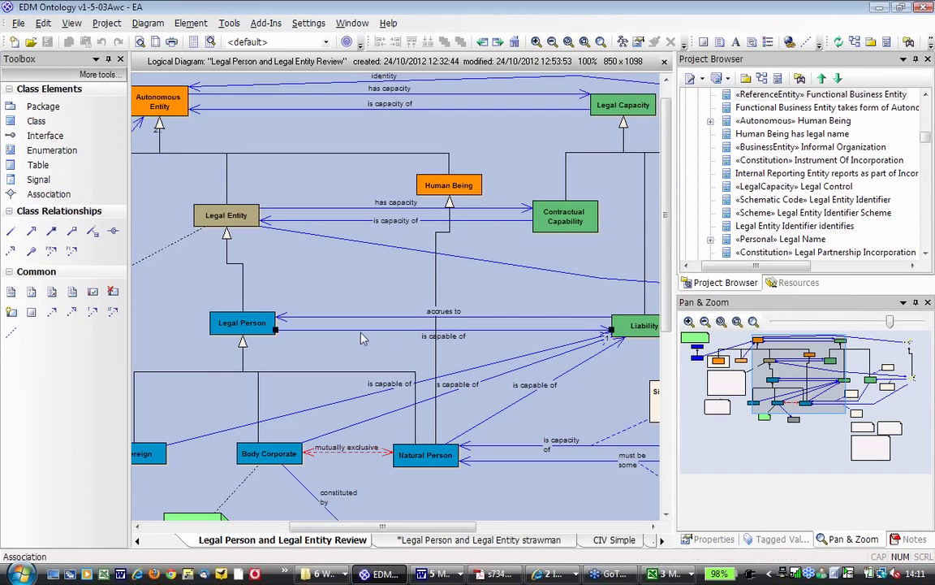
{"action": "left_click", "coordinate": [605, 329]}
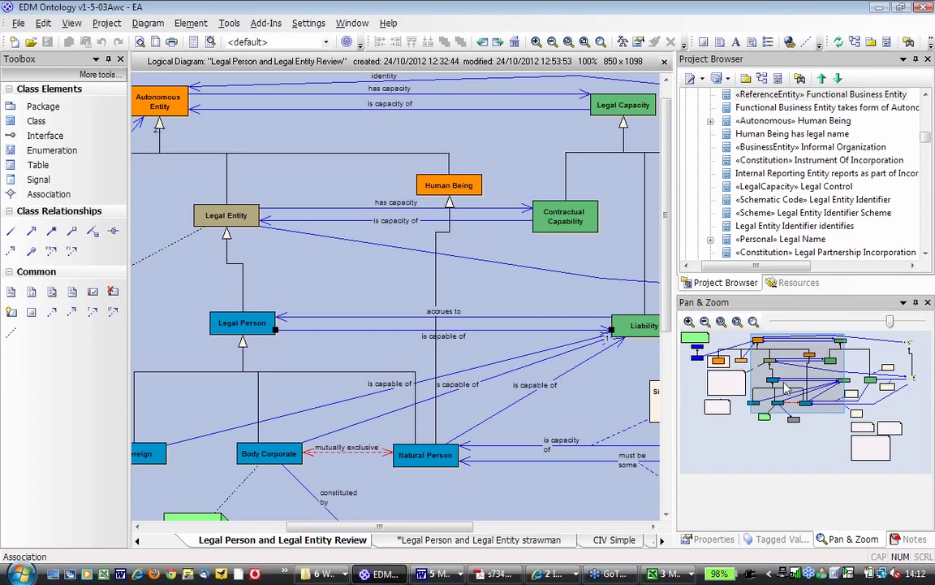
{"action": "left_click_drag", "start_coordinate": [786, 390], "coordinate": [785, 390]}
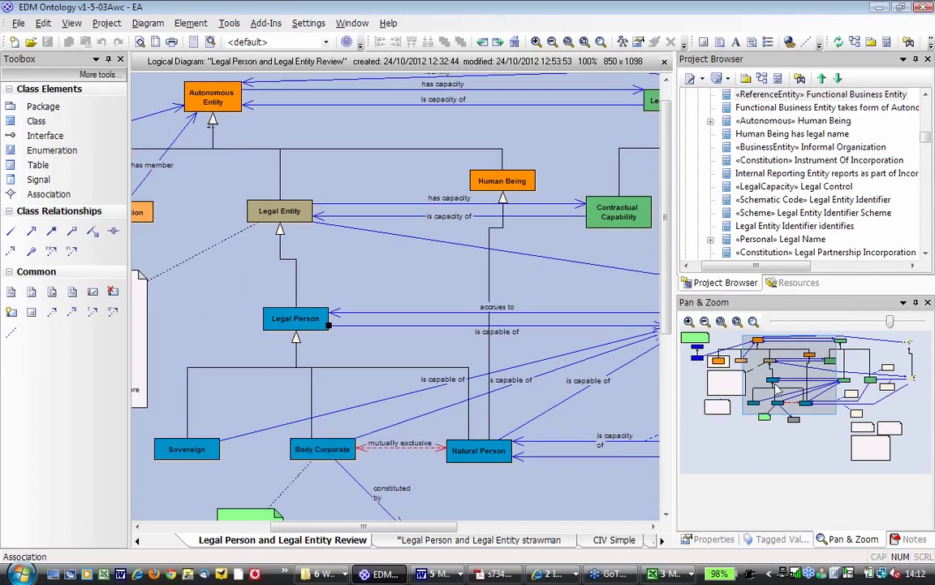
Compare the "is capable of" relationships of Natural Person and Legal Person, and inspect the Legal Person class.
{"action": "left_click", "coordinate": [556, 372]}
{"action": "left_click", "coordinate": [490, 361]}
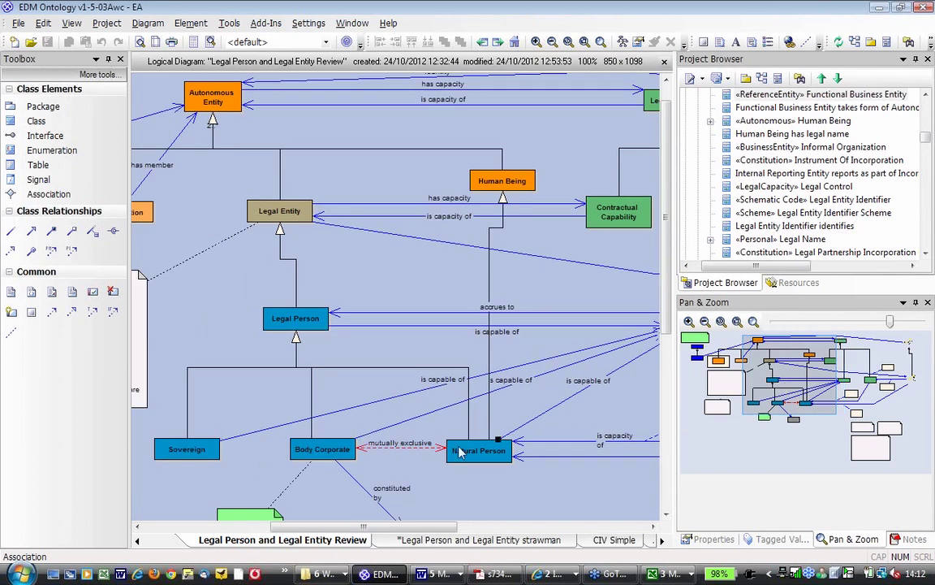
{"action": "left_click", "coordinate": [391, 327]}
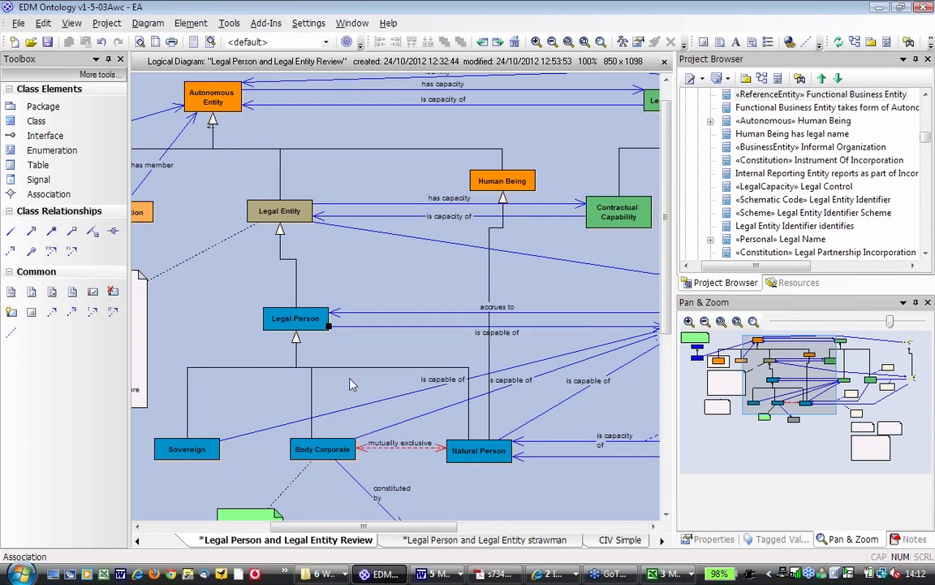
{"action": "left_click", "coordinate": [270, 323]}
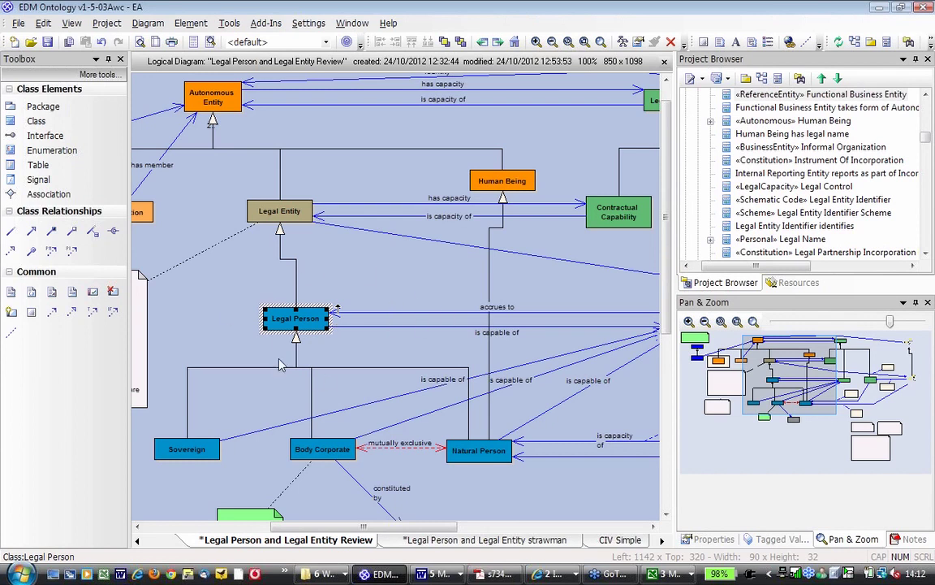
{"action": "left_click", "coordinate": [369, 243]}
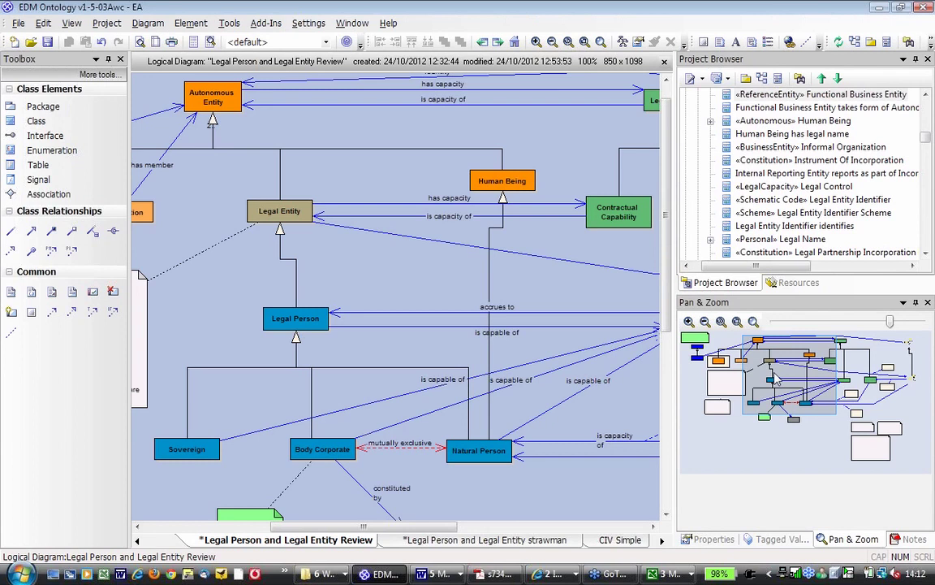
Examine Legal Person's place between Legal Entity and its three subtypes, along with its "is capable of" relationship.
{"action": "left_click_drag", "start_coordinate": [775, 379], "coordinate": [755, 376]}
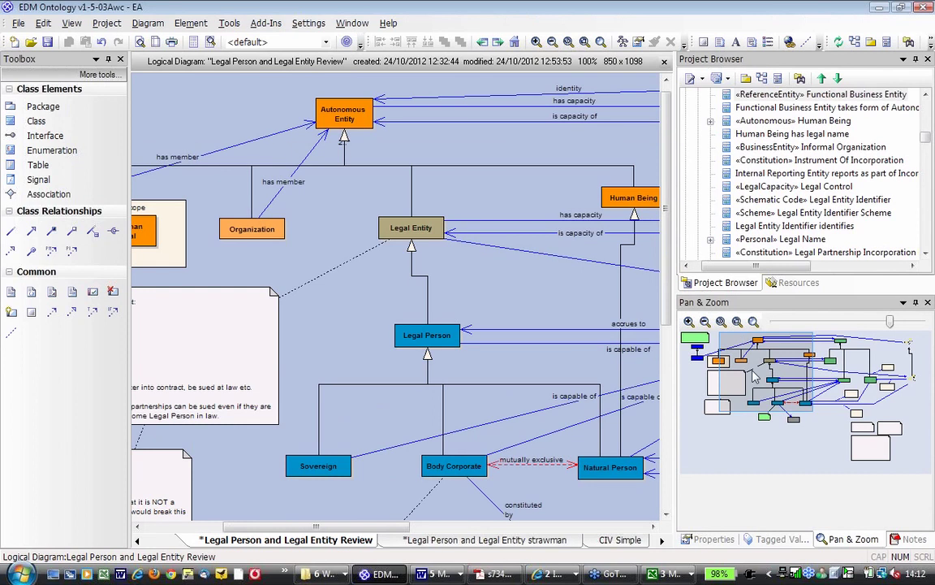
{"action": "left_click_drag", "start_coordinate": [755, 375], "coordinate": [775, 390]}
{"action": "left_click", "coordinate": [349, 277]}
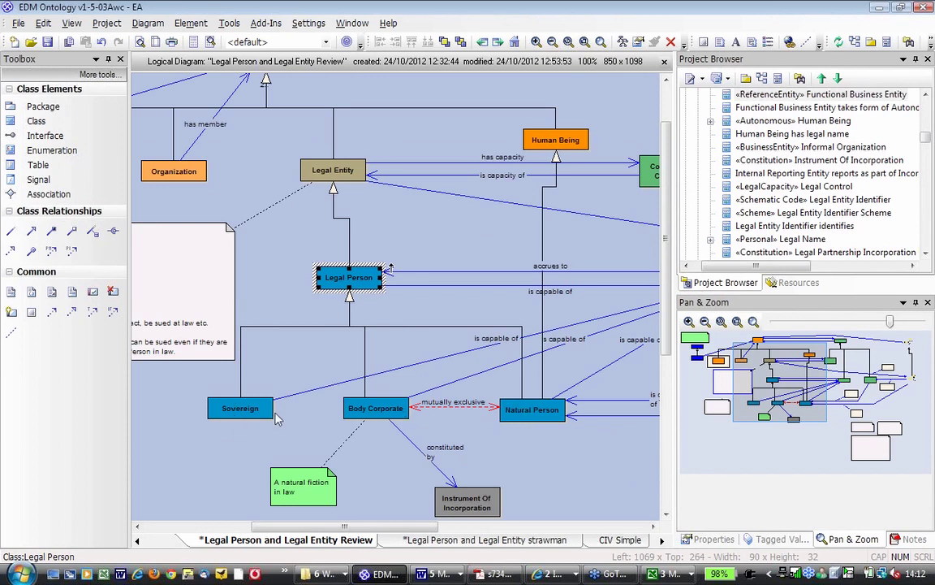
{"action": "left_click", "coordinate": [451, 290]}
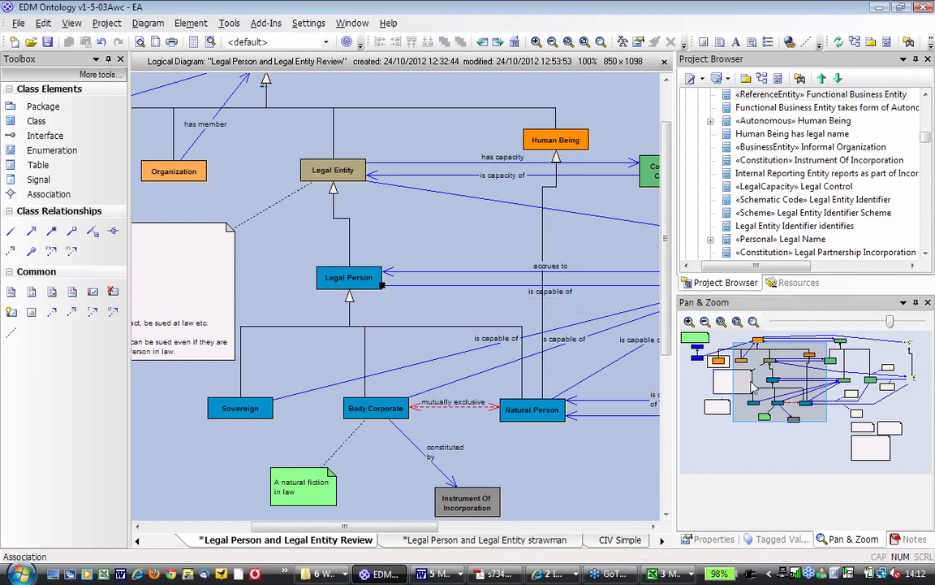
Examine how Legal Person relates to Liability and how Legal Entity relates to Contractual Capability under Legal Capacity.
{"action": "left_click_drag", "start_coordinate": [754, 388], "coordinate": [792, 392]}
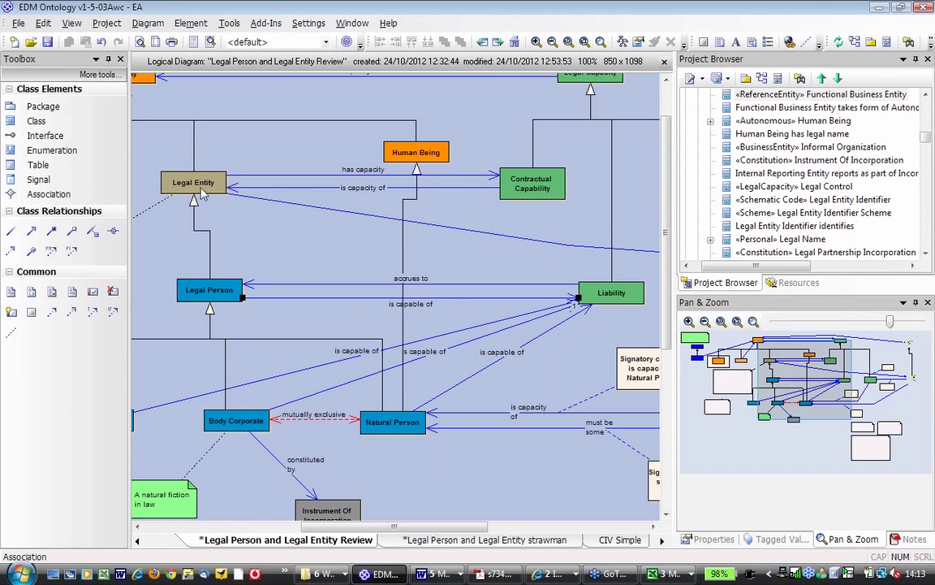
{"action": "left_click", "coordinate": [195, 301]}
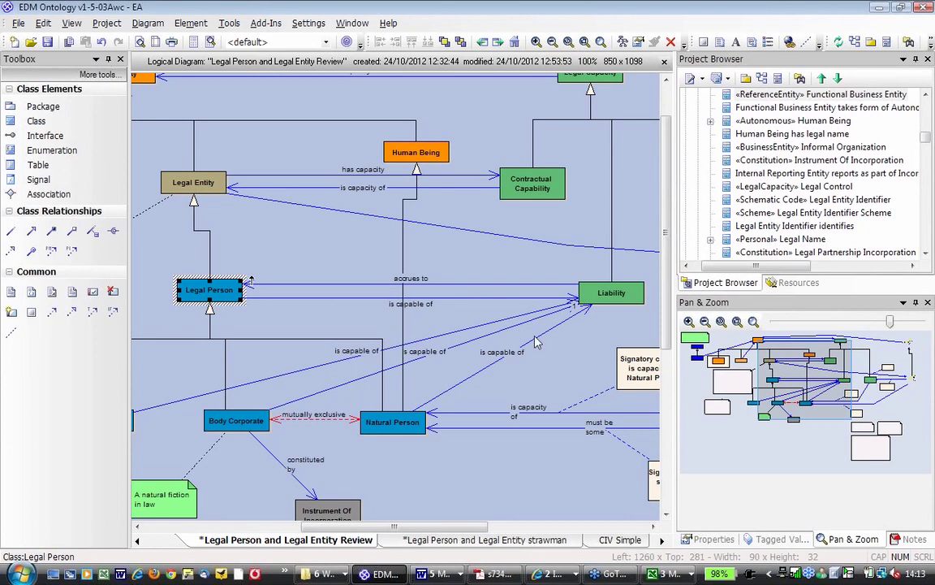
{"action": "left_click_drag", "start_coordinate": [786, 394], "coordinate": [779, 395]}
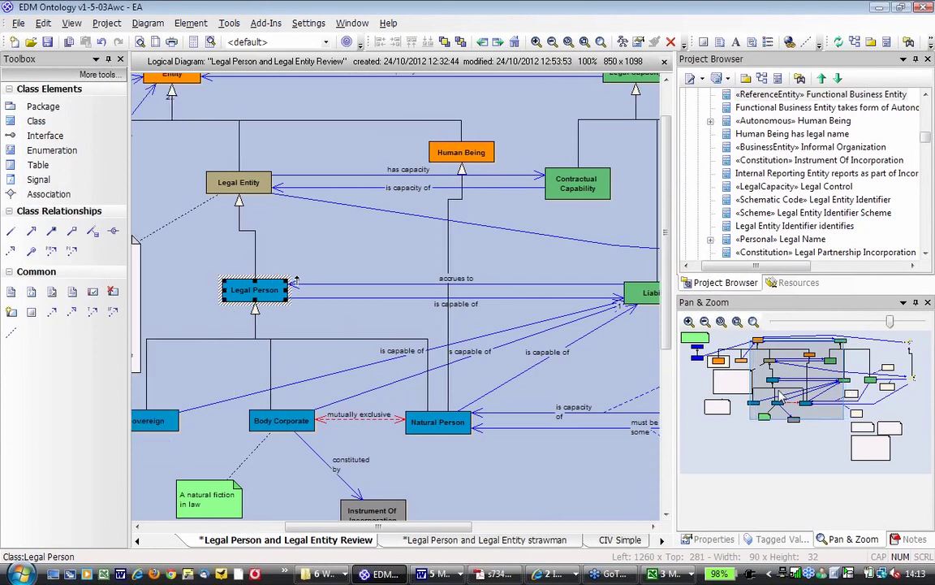
{"action": "left_click", "coordinate": [297, 280]}
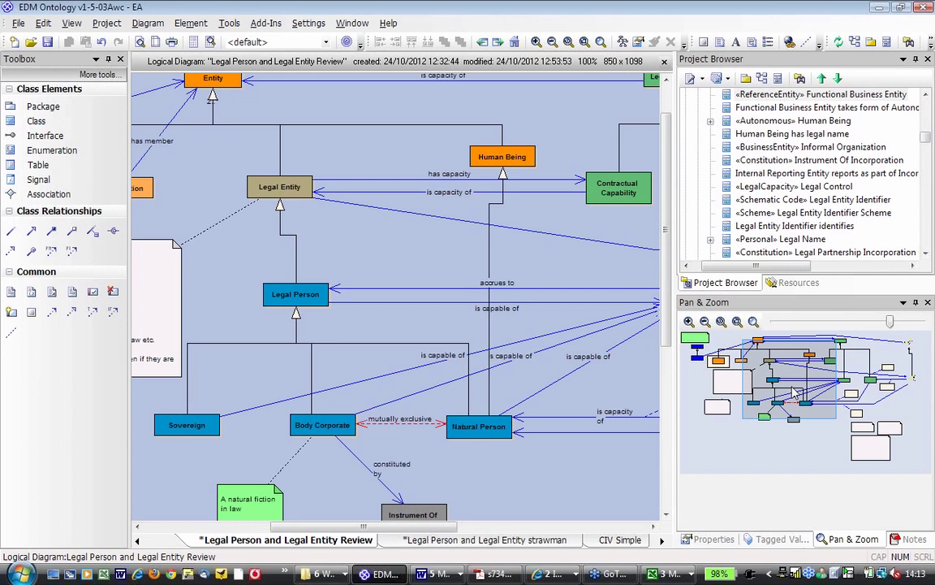
{"action": "left_click_drag", "start_coordinate": [796, 394], "coordinate": [812, 389]}
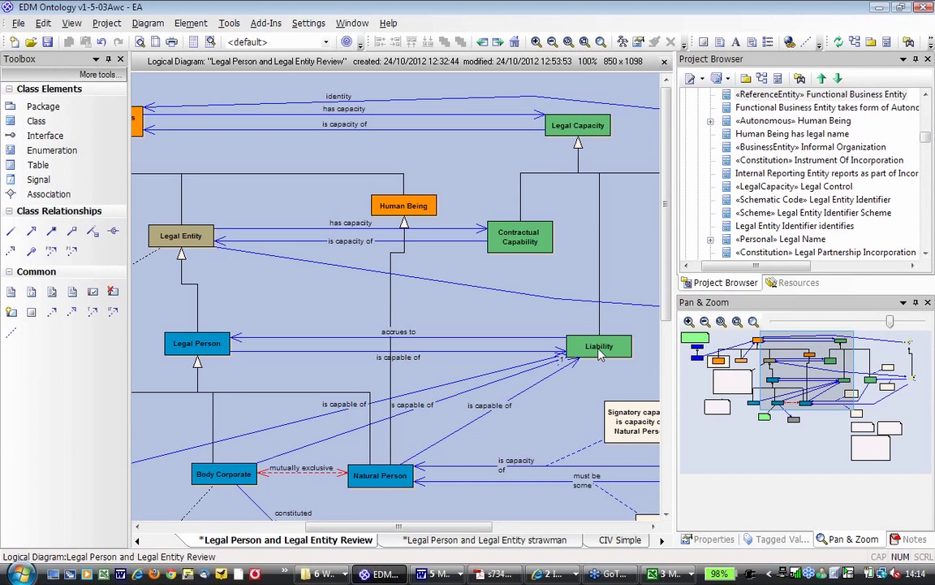
Inspect the "is capable of" relationship from Legal Person to Liability and Legal Entity's link to Contractual Capability.
{"action": "mouse_move", "coordinate": [599, 351]}
{"action": "mouse_move", "coordinate": [503, 358]}
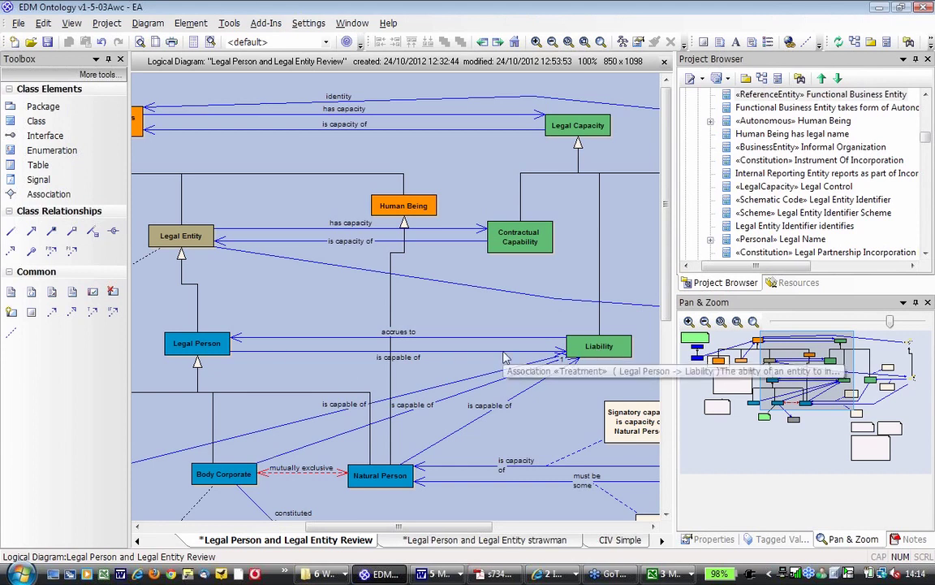
{"action": "left_click", "coordinate": [459, 351]}
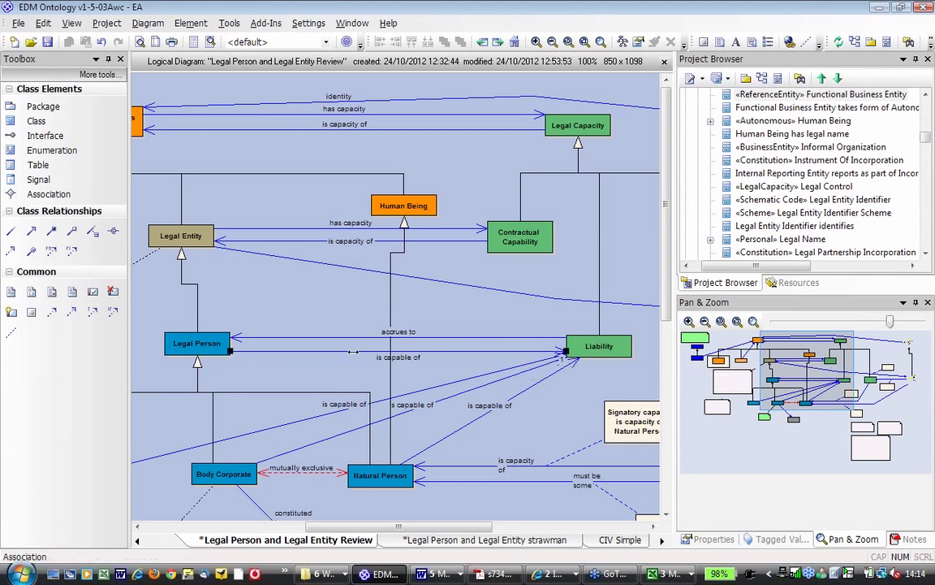
{"action": "left_click", "coordinate": [208, 350]}
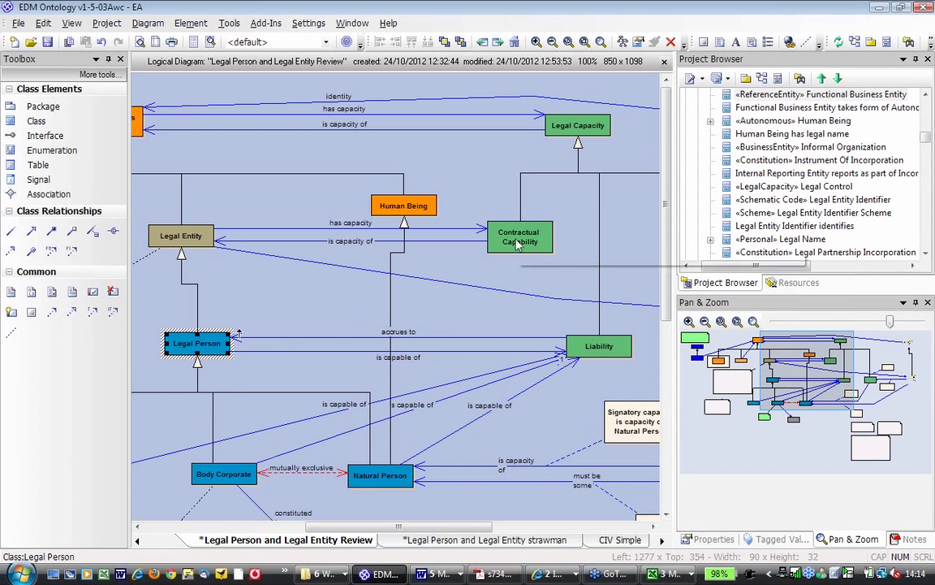
{"action": "left_click", "coordinate": [191, 238]}
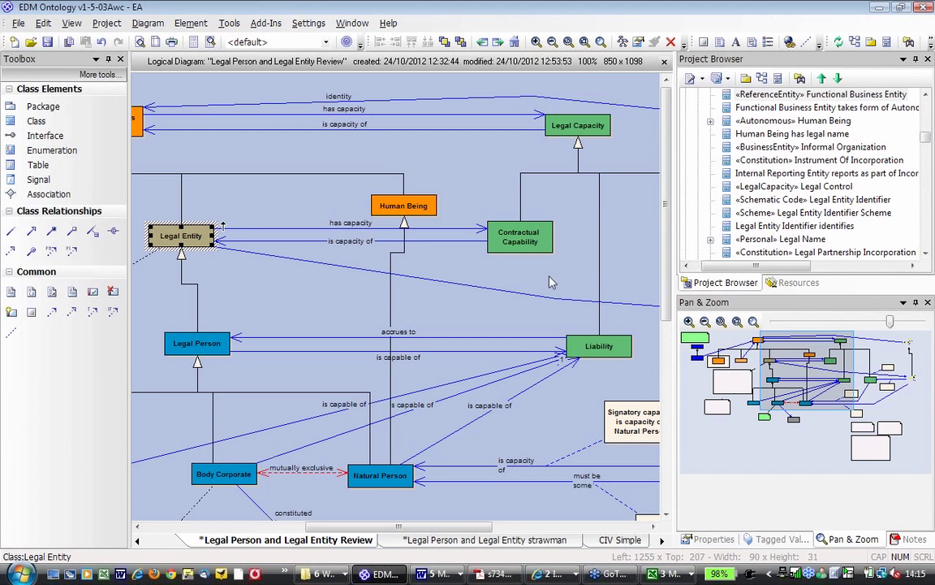
{"action": "left_click", "coordinate": [318, 319]}
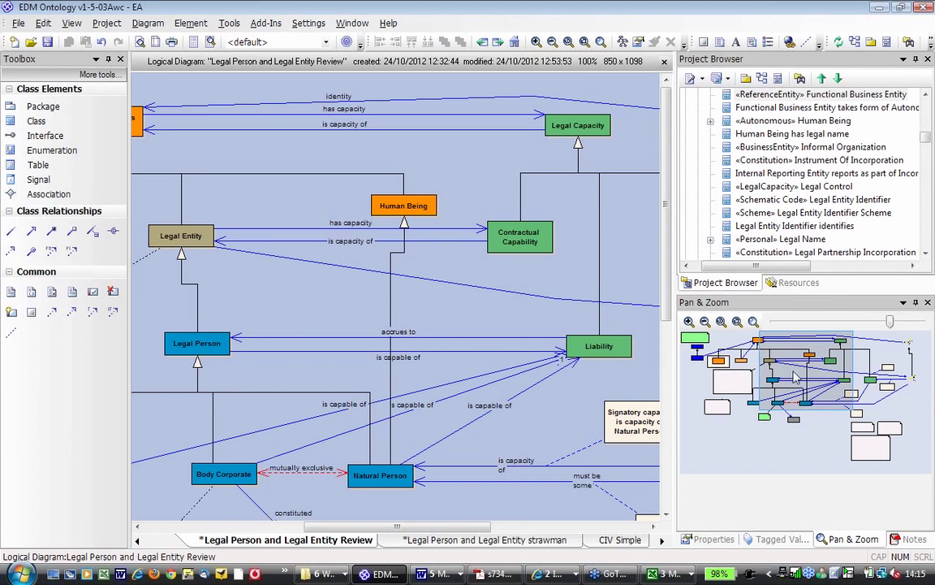
Examine the hierarchy around Legal Entity, from Autonomous Entity down to Legal Person's subtypes, and the 17 Oct review note.
{"action": "left_click_drag", "start_coordinate": [796, 375], "coordinate": [780, 380]}
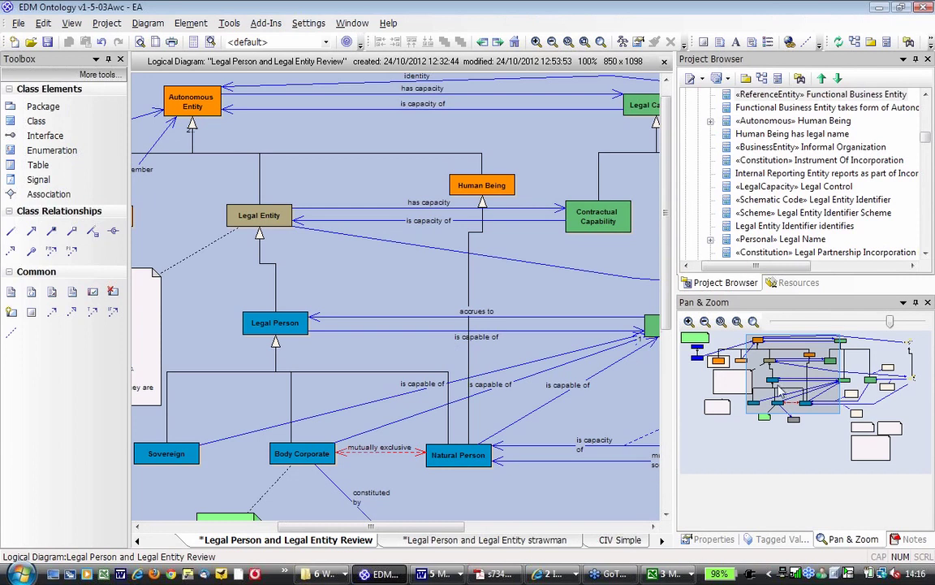
{"action": "left_click_drag", "start_coordinate": [778, 394], "coordinate": [774, 390]}
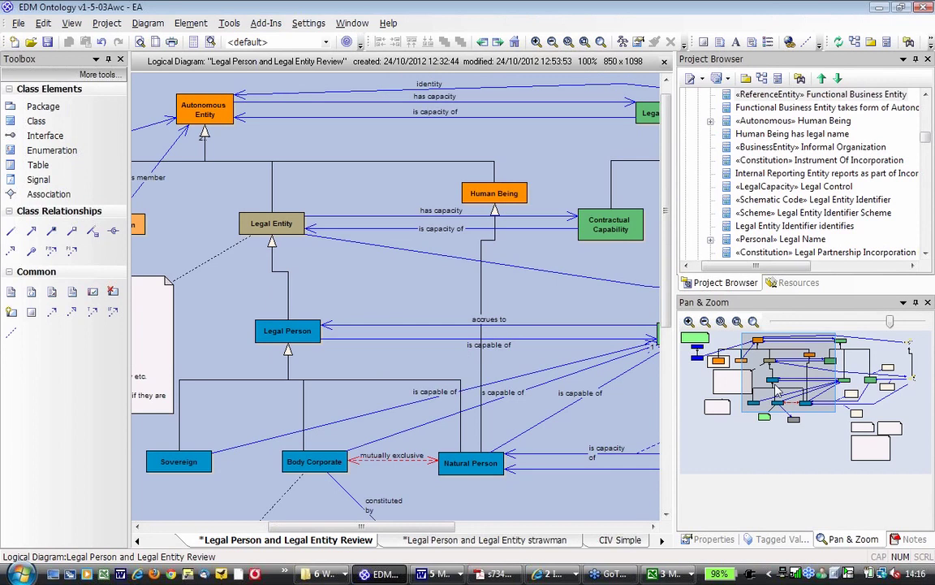
{"action": "mouse_move", "coordinate": [778, 391]}
{"action": "left_mouse_down"}
{"action": "mouse_move", "coordinate": [776, 380]}
{"action": "mouse_move", "coordinate": [771, 386]}
{"action": "left_mouse_up"}
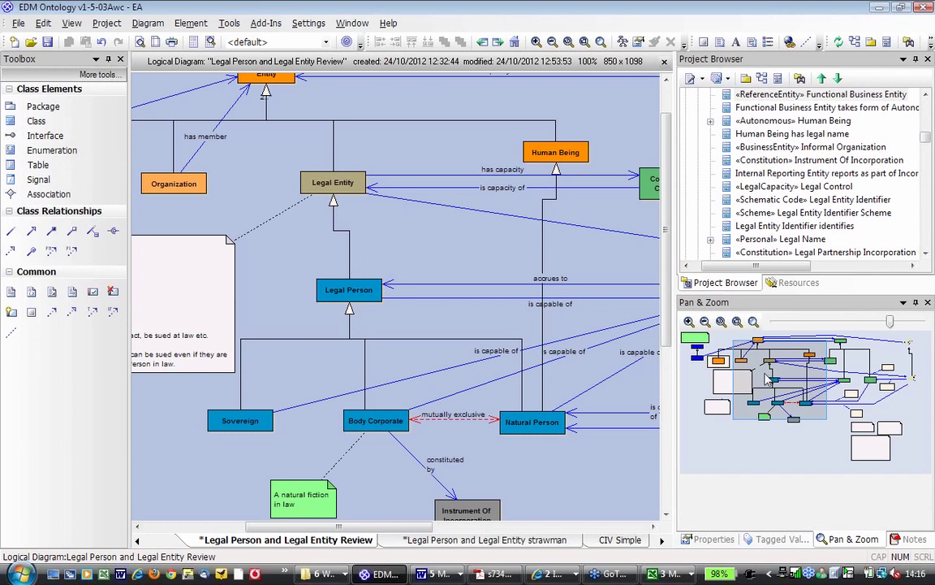
{"action": "left_click_drag", "start_coordinate": [769, 380], "coordinate": [775, 373]}
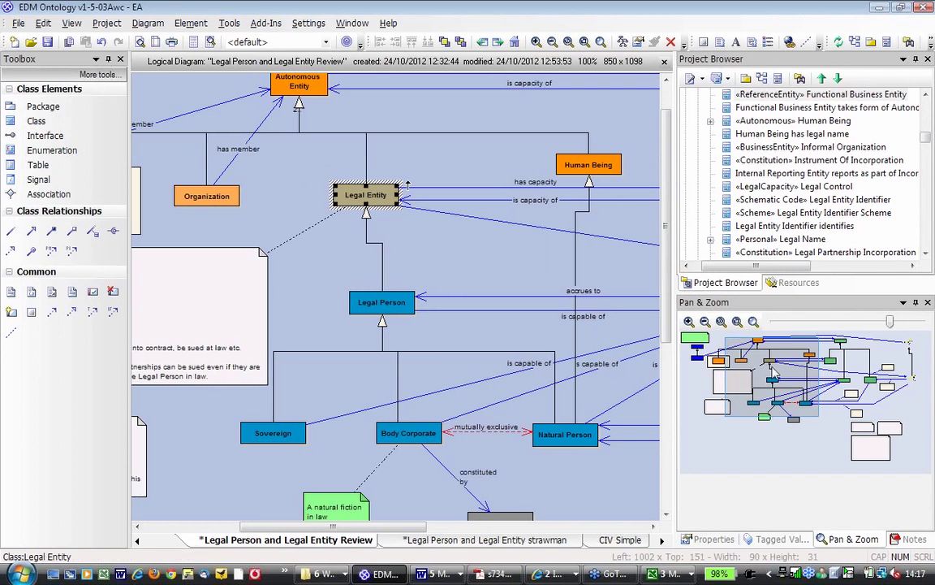
{"action": "left_click_drag", "start_coordinate": [774, 373], "coordinate": [756, 371]}
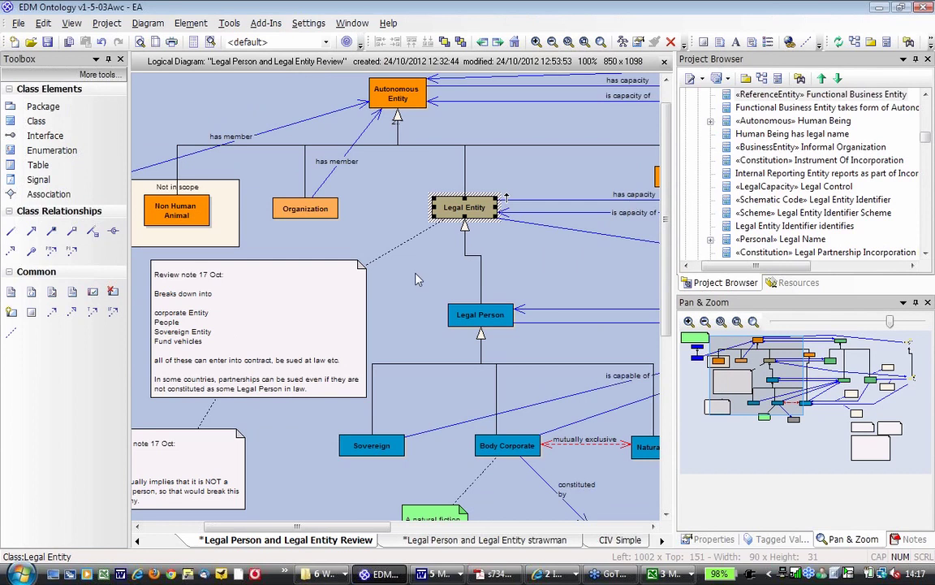
Open the Business Entities Taxonomy diagram and locate its Trust class in the project tree for reuse.
{"action": "left_click", "coordinate": [136, 540]}
{"action": "left_click", "coordinate": [137, 540]}
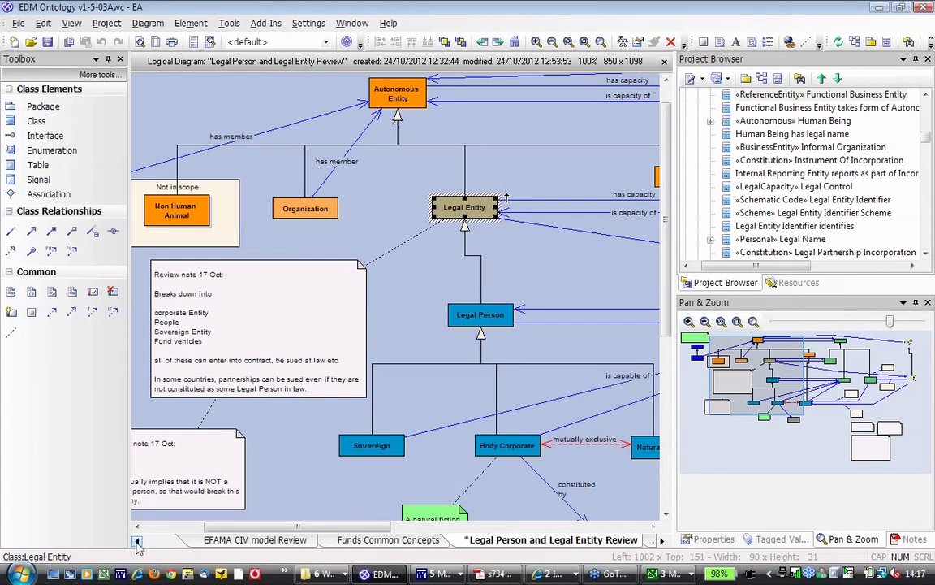
{"action": "left_click", "coordinate": [136, 540]}
{"action": "left_click", "coordinate": [136, 541]}
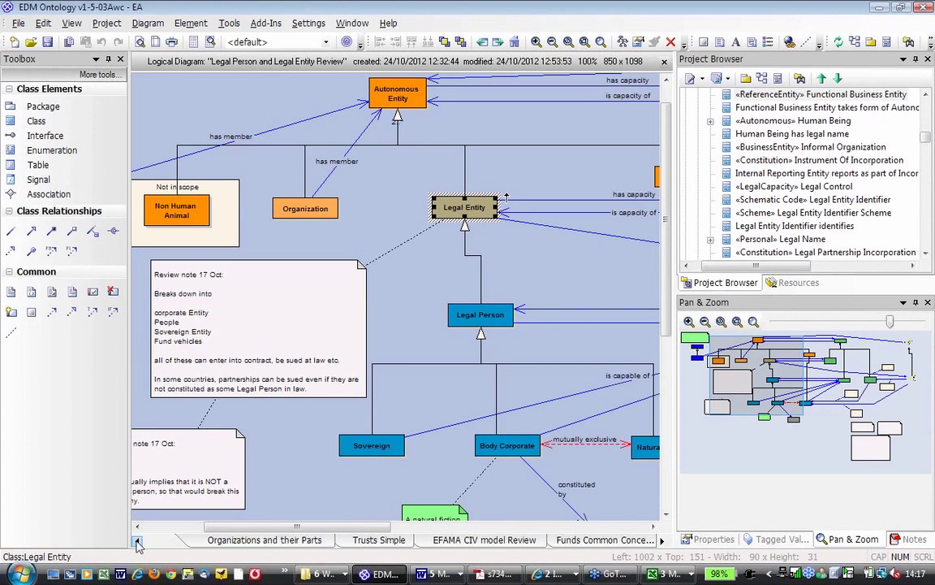
{"action": "left_click", "coordinate": [136, 540]}
{"action": "left_click", "coordinate": [137, 541]}
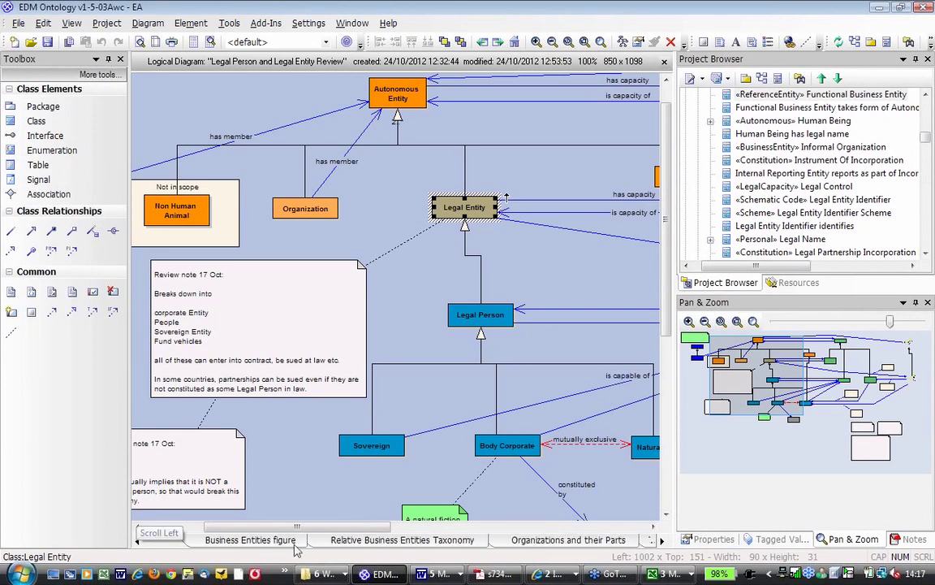
{"action": "left_click", "coordinate": [136, 541]}
{"action": "left_click", "coordinate": [136, 541]}
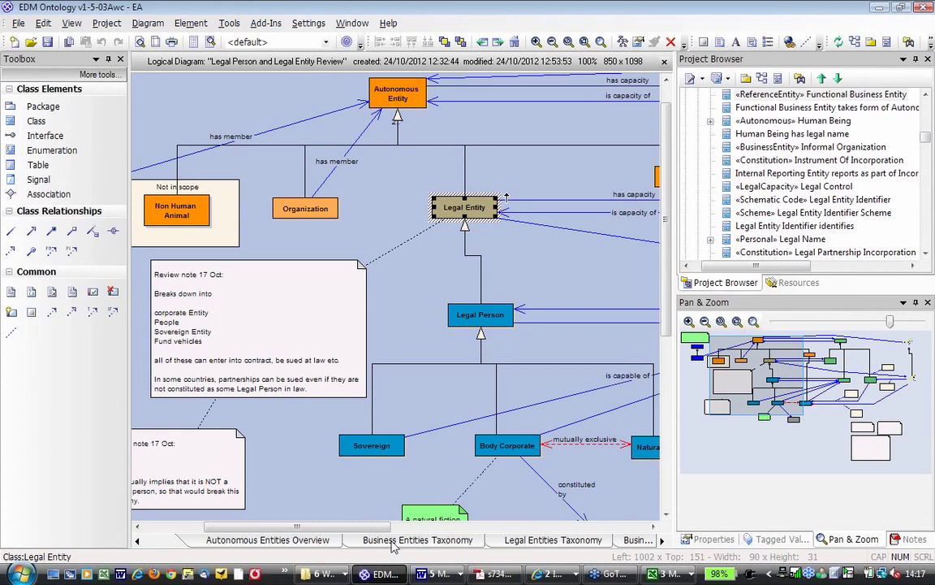
{"action": "left_click", "coordinate": [393, 542]}
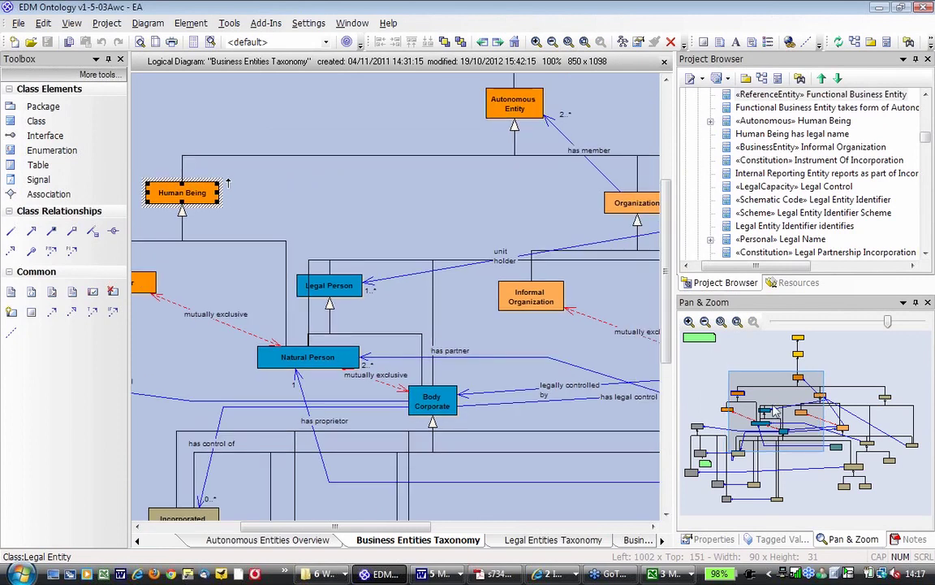
{"action": "left_click_drag", "start_coordinate": [776, 411], "coordinate": [875, 424]}
{"action": "left_click", "coordinate": [585, 413]}
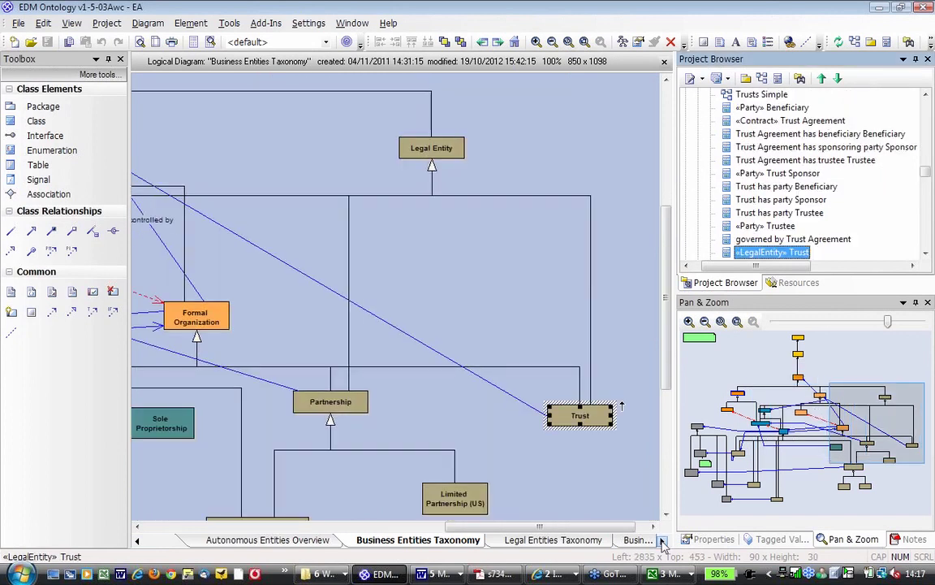
Add the Trust class to the Legal Person and Legal Entity Review diagram under Legal Entity, sized to match its neighbours.
{"action": "left_click", "coordinate": [662, 540]}
{"action": "left_click", "coordinate": [663, 540]}
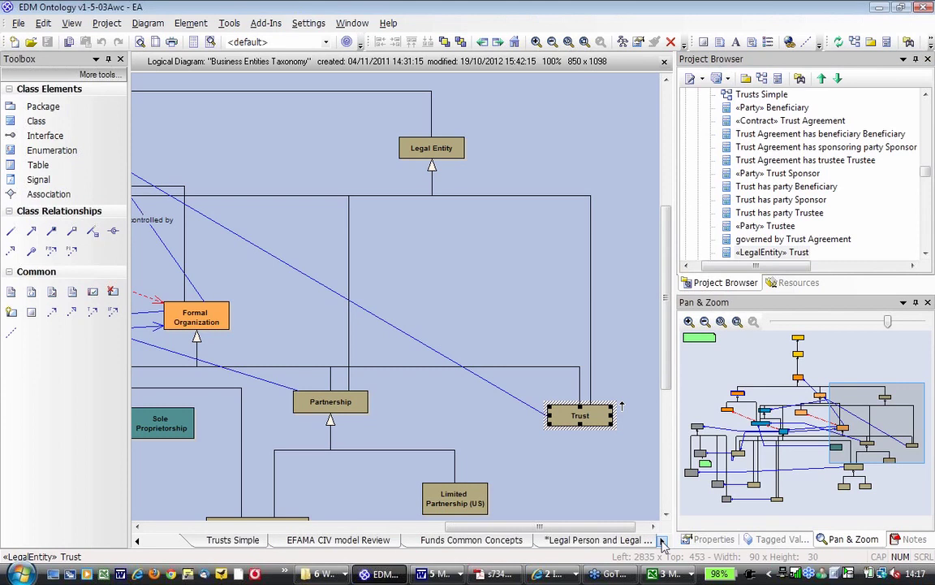
{"action": "left_click", "coordinate": [662, 540]}
{"action": "left_click", "coordinate": [662, 540]}
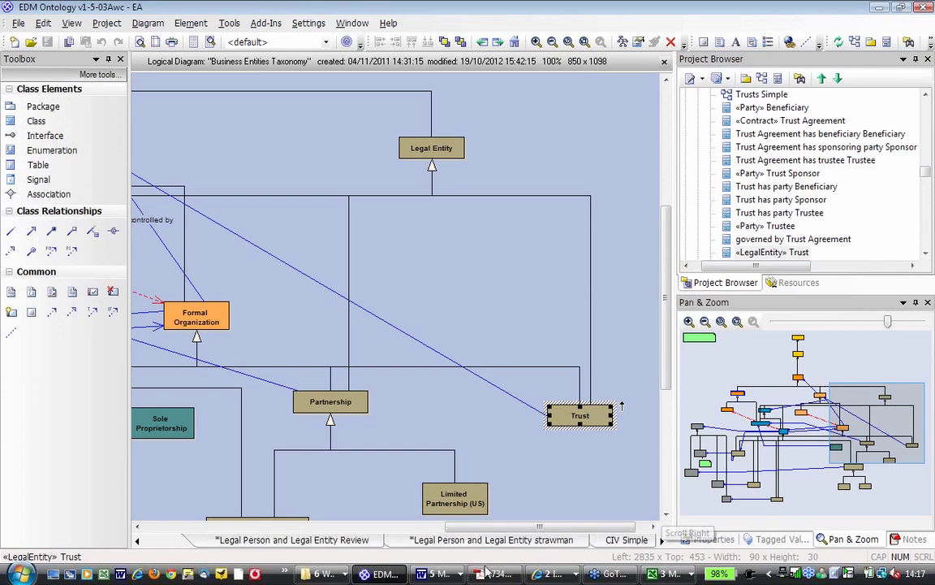
{"action": "left_click", "coordinate": [292, 539]}
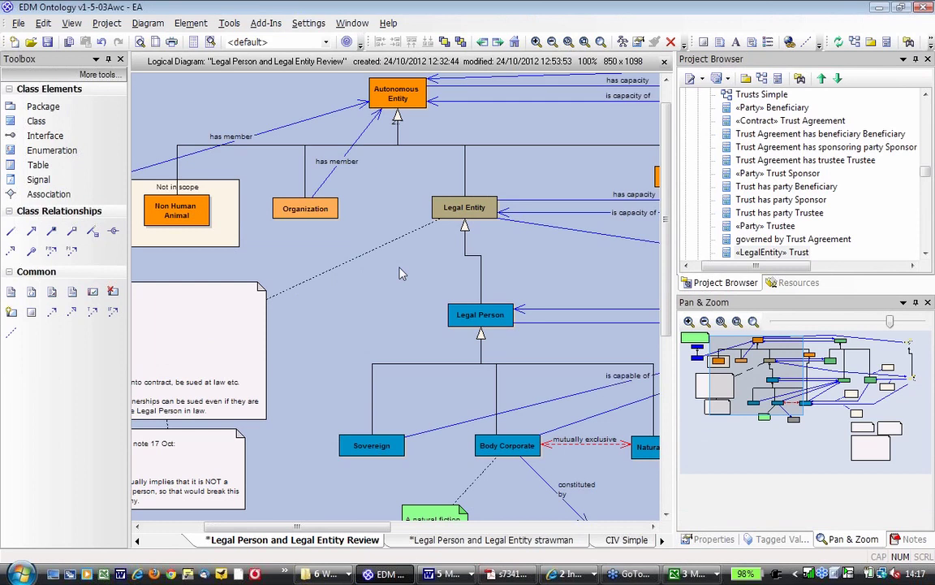
{"action": "key", "text": "ctrl+v"}
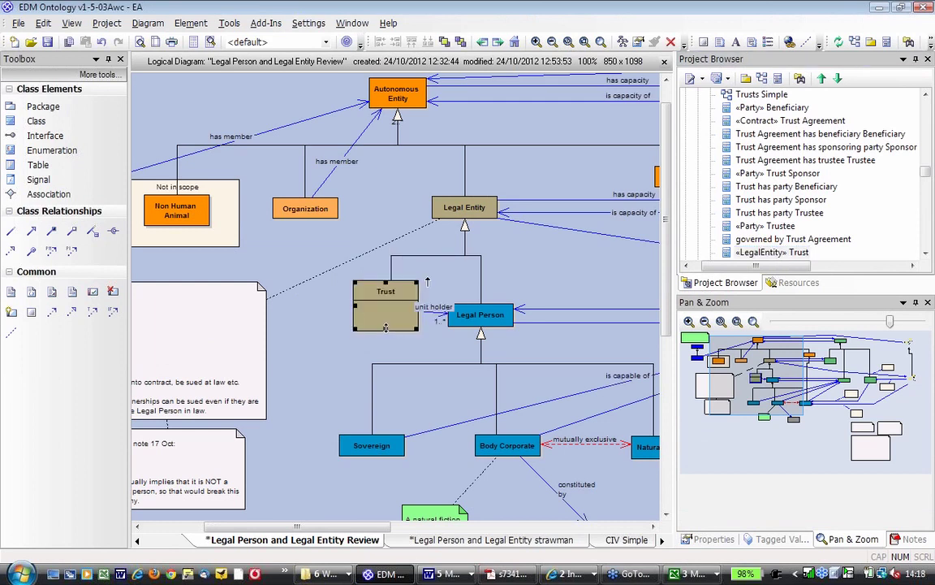
{"action": "left_click_drag", "start_coordinate": [386, 323], "coordinate": [349, 289]}
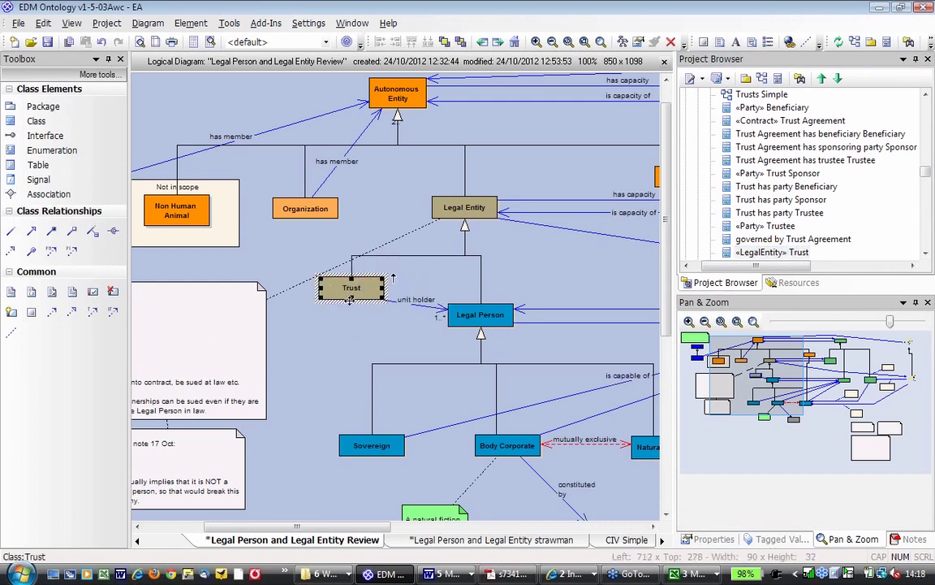
{"action": "left_click", "coordinate": [363, 357]}
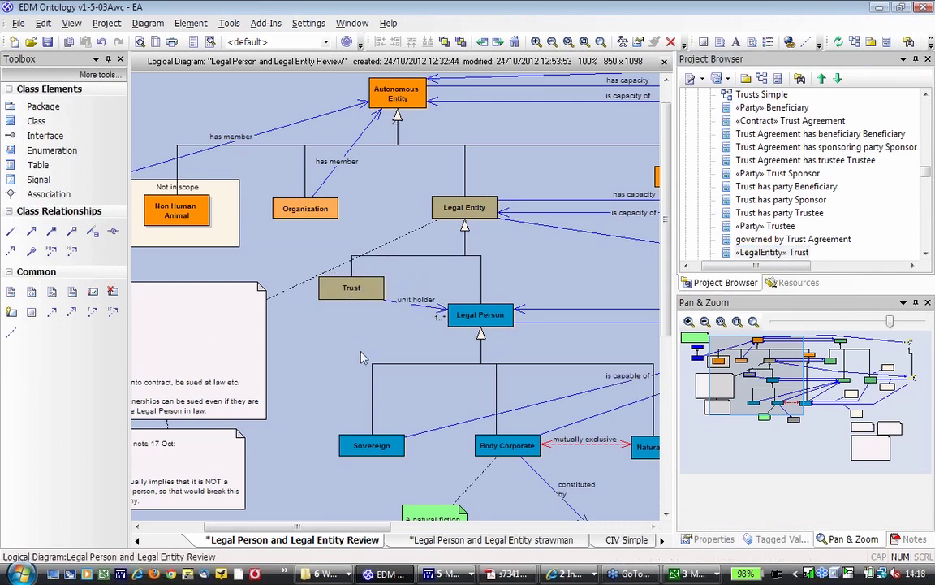
Open the Legal Entities Taxonomy diagram and locate its Partnership class in the project tree.
{"action": "left_click", "coordinate": [138, 541]}
{"action": "left_click", "coordinate": [138, 541]}
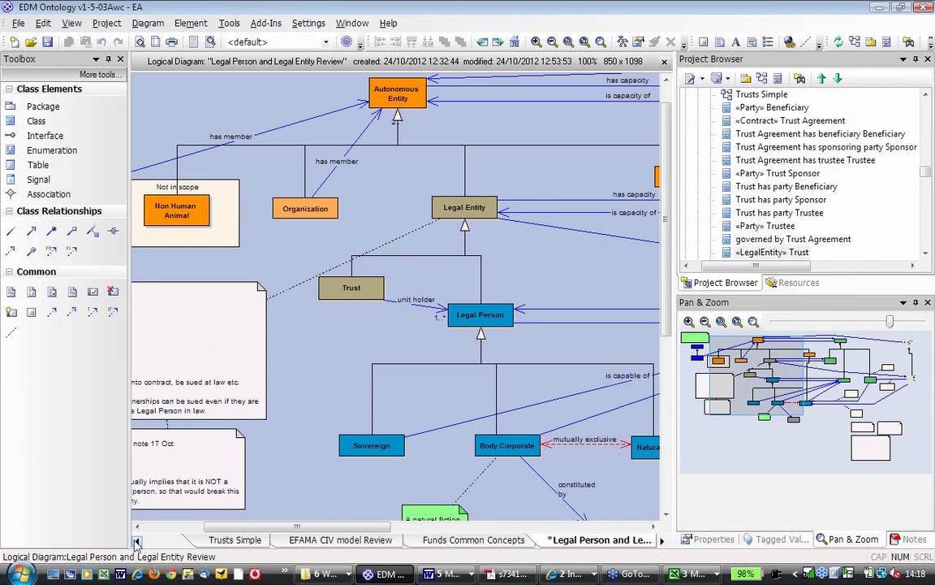
{"action": "left_click", "coordinate": [138, 541]}
{"action": "left_click", "coordinate": [138, 542]}
{"action": "left_click", "coordinate": [138, 542]}
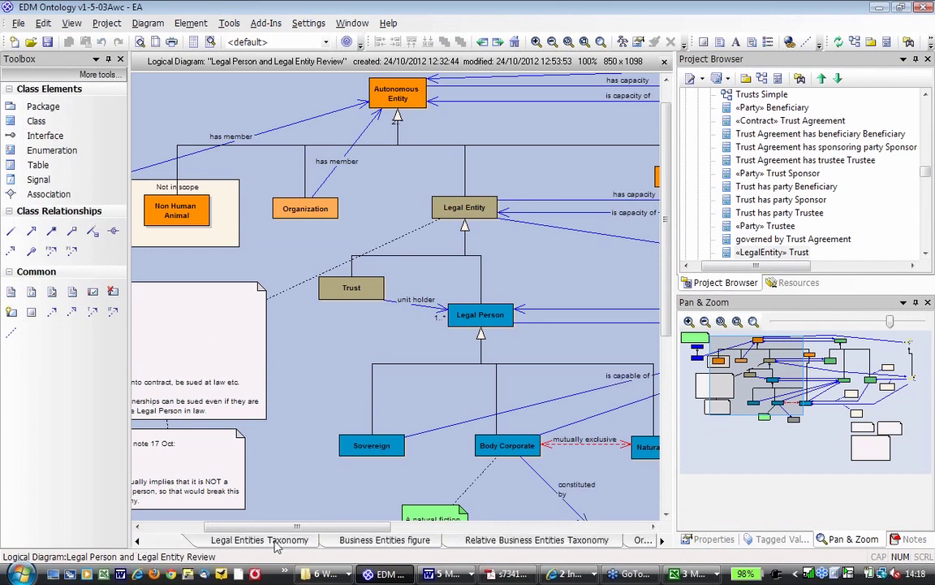
{"action": "left_click", "coordinate": [275, 541]}
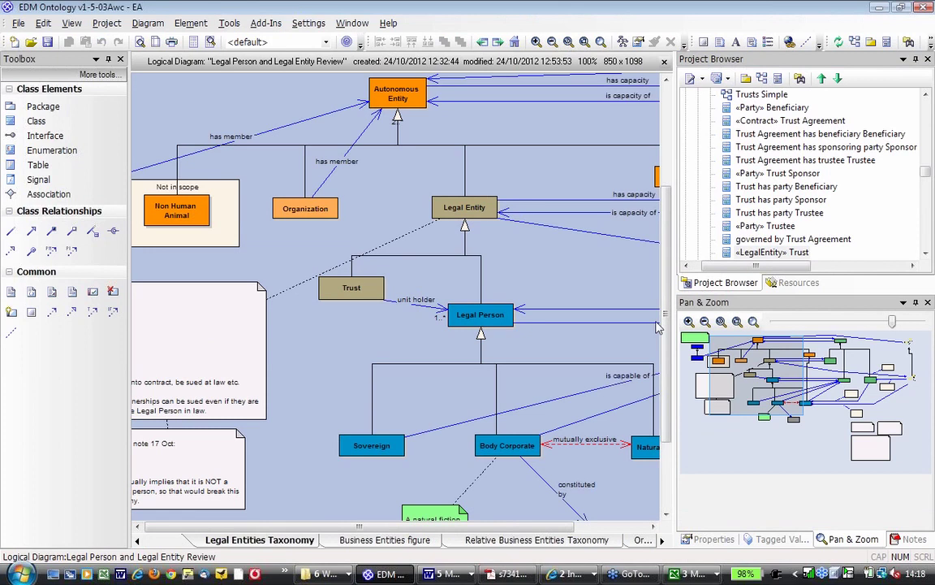
{"action": "left_click", "coordinate": [573, 284]}
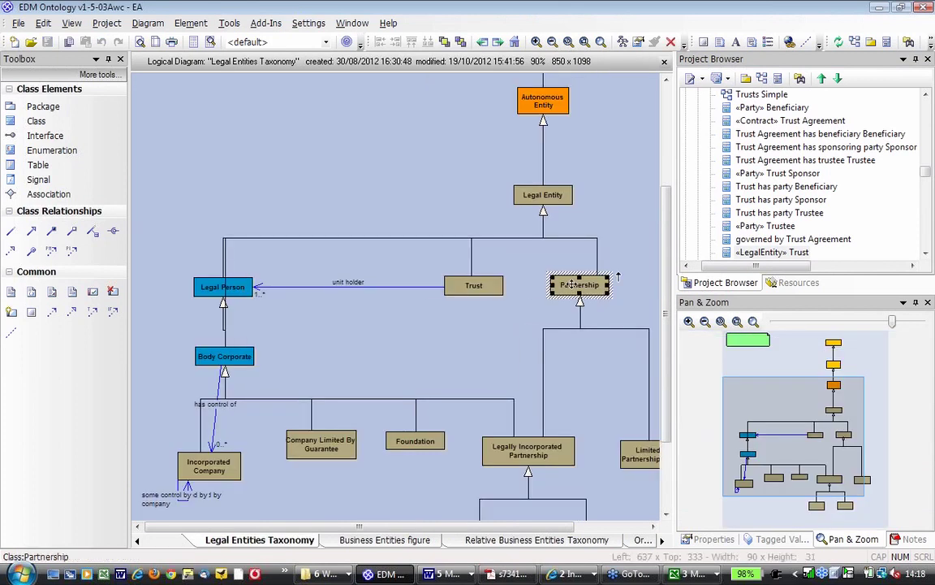
{"action": "key", "text": "alt+g"}
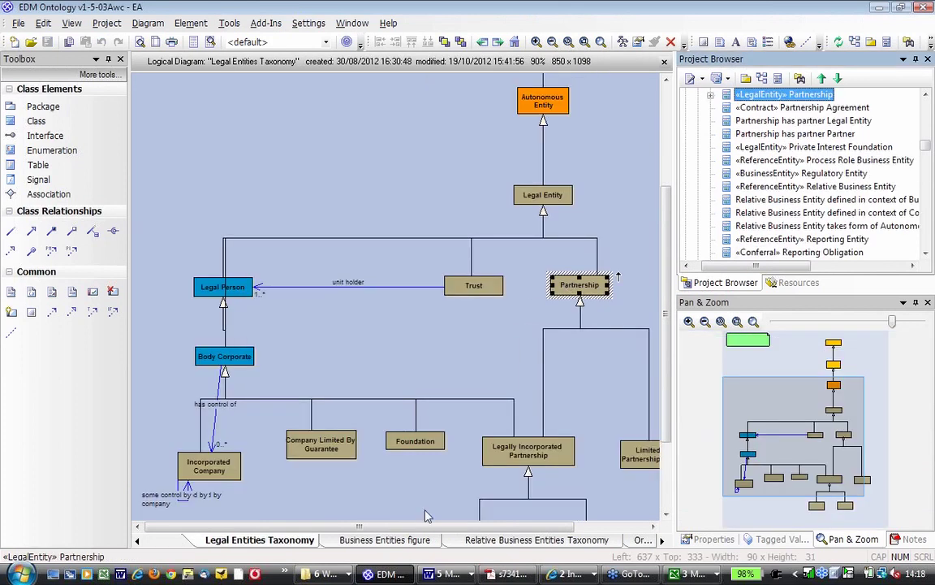
Move the large review note aside in the Legal Person and Legal Entity Review diagram and add a compact Partnership class there.
{"action": "scroll", "coordinate": [441, 543], "scroll_direction": "down", "scroll_amount": 3}
{"action": "left_click", "coordinate": [440, 540]}
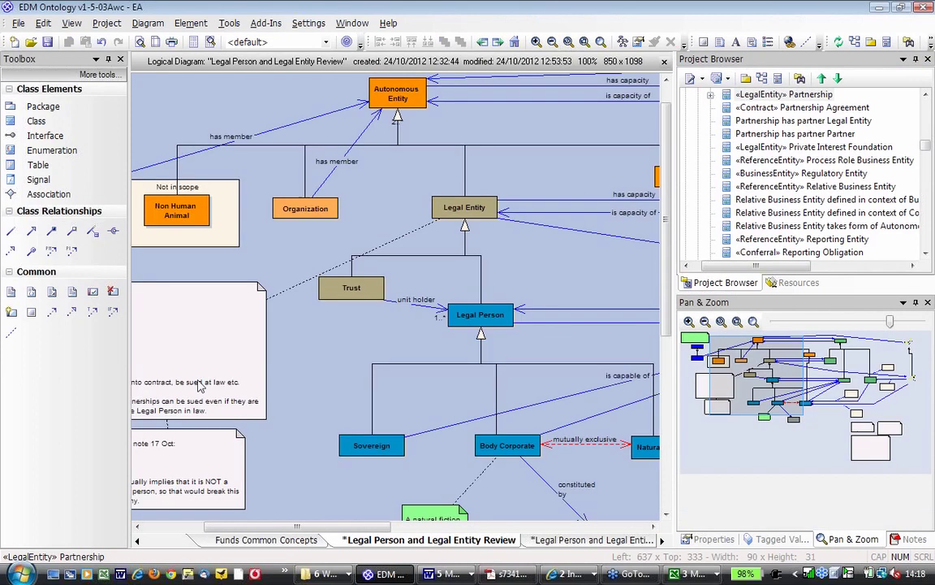
{"action": "left_click_drag", "start_coordinate": [199, 385], "coordinate": [130, 397]}
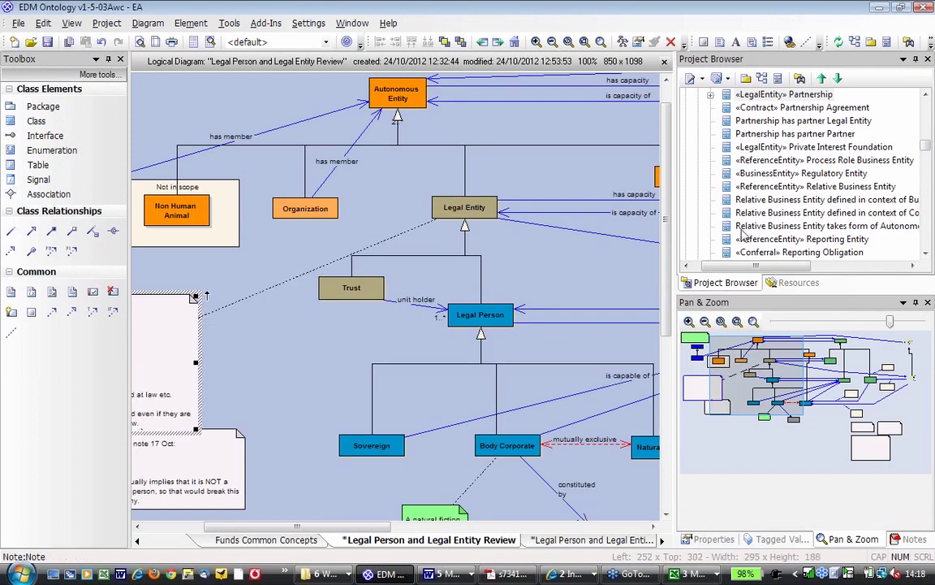
{"action": "left_click_drag", "start_coordinate": [784, 94], "coordinate": [224, 289]}
{"action": "left_click_drag", "start_coordinate": [254, 334], "coordinate": [199, 278]}
Arrange Partnership, Trust and Legal Person in an evenly spaced row beneath Legal Entity.
{"action": "left_click_drag", "start_coordinate": [479, 318], "coordinate": [525, 322]}
{"action": "left_click", "coordinate": [347, 262]}
{"action": "left_click_drag", "start_coordinate": [374, 295], "coordinate": [394, 316]}
{"action": "left_click", "coordinate": [232, 286]}
{"action": "left_click_drag", "start_coordinate": [235, 288], "coordinate": [251, 322]}
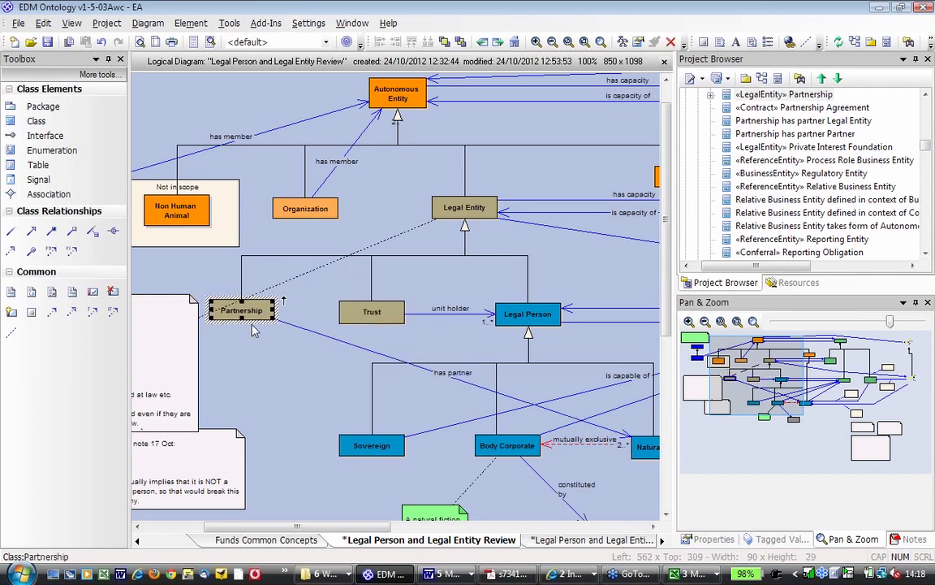
{"action": "left_click", "coordinate": [341, 390]}
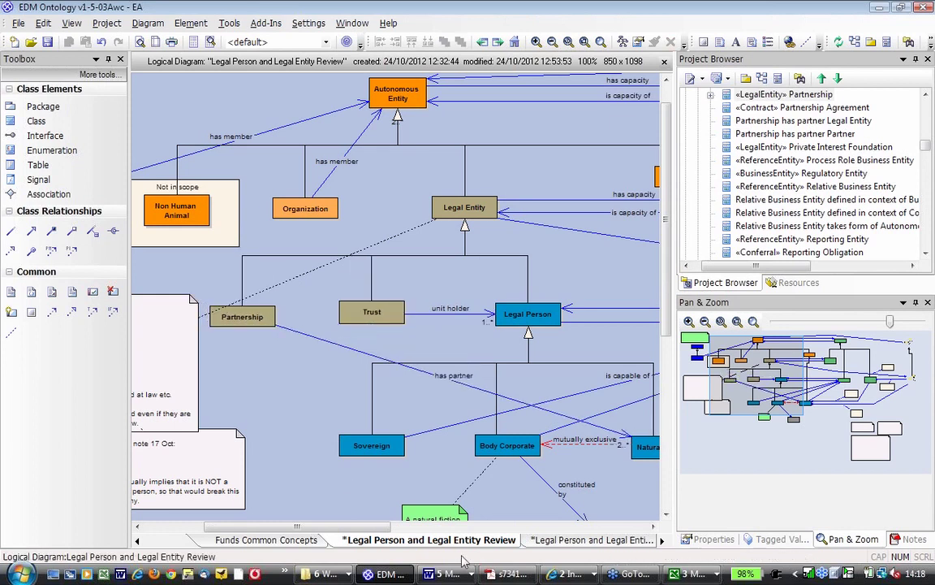
Switch to Adobe Reader and read the ISO LEI Standard Entity Coverage page of s73410-67.pdf.
{"action": "left_click", "coordinate": [512, 575]}
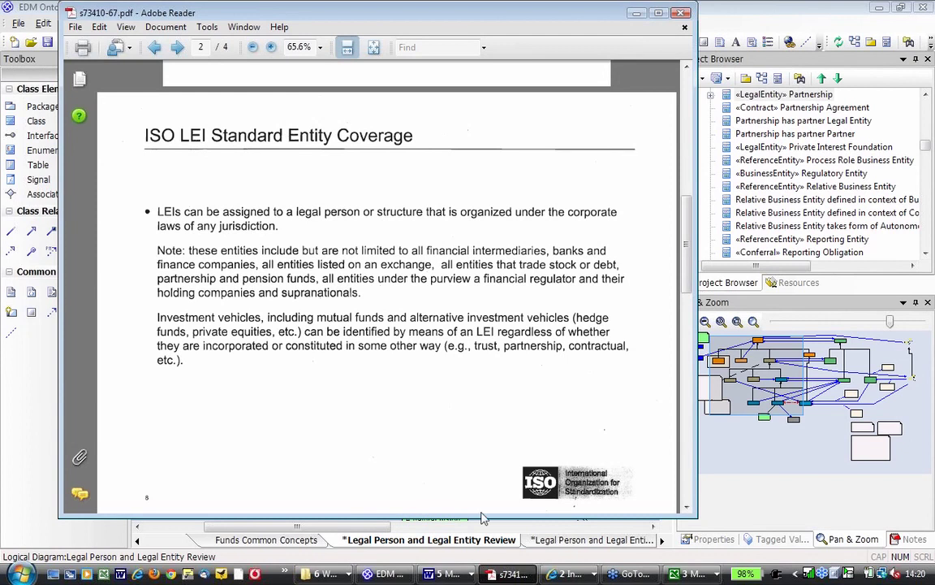
{"action": "left_click", "coordinate": [388, 574]}
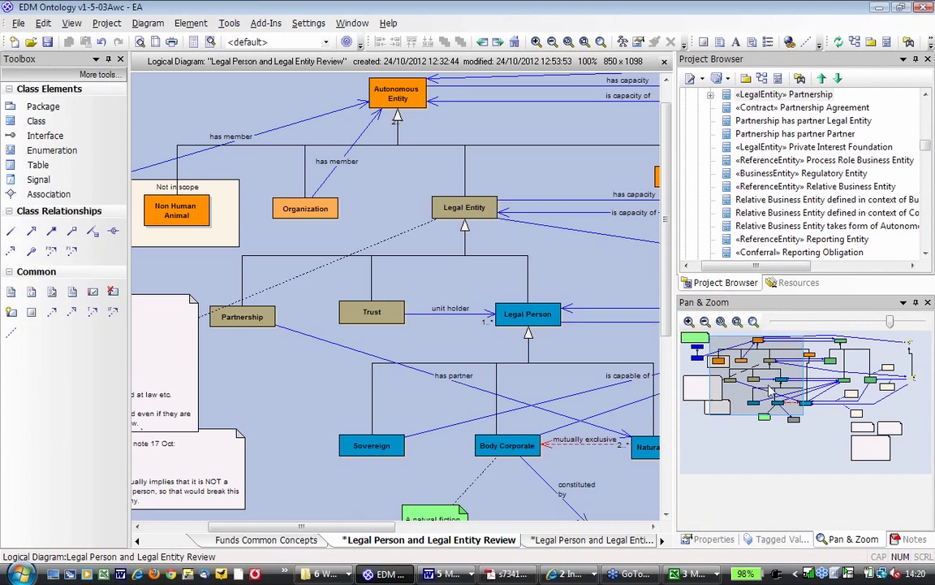
Examine Legal Person and its Natural Person subtype in the review diagram alongside the added Trust class.
{"action": "left_click_drag", "start_coordinate": [769, 391], "coordinate": [798, 402]}
{"action": "left_click", "coordinate": [377, 280]}
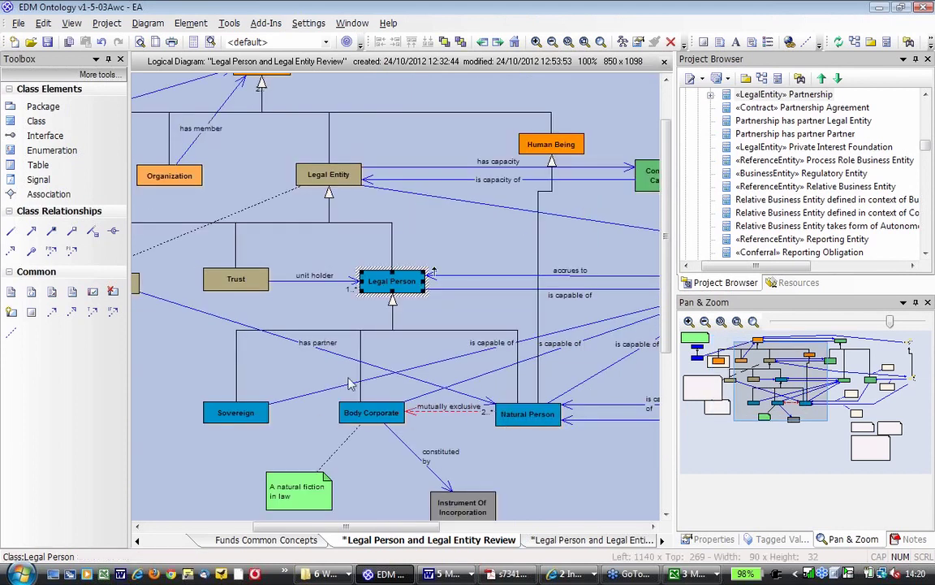
{"action": "left_click", "coordinate": [536, 420]}
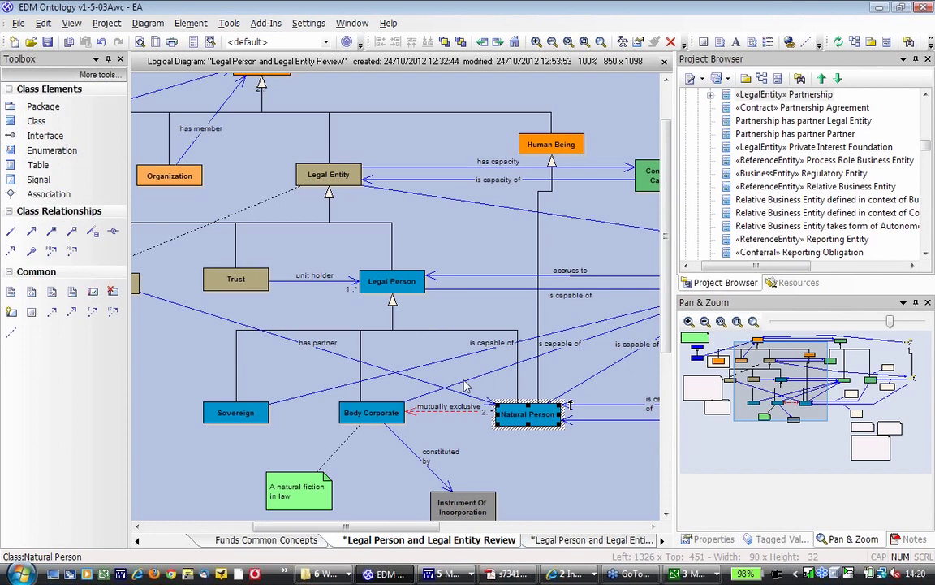
Rename the Legal Person class in the Legal Person and Legal Entity Review diagram to Liable Entity.
{"action": "left_click", "coordinate": [397, 216]}
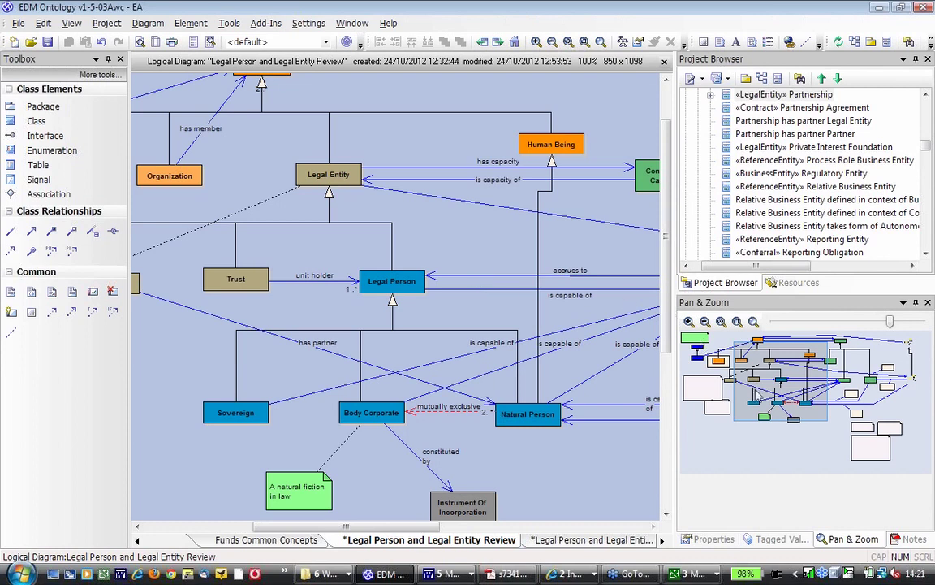
{"action": "left_click_drag", "start_coordinate": [754, 394], "coordinate": [792, 398]}
{"action": "left_click", "coordinate": [272, 274]}
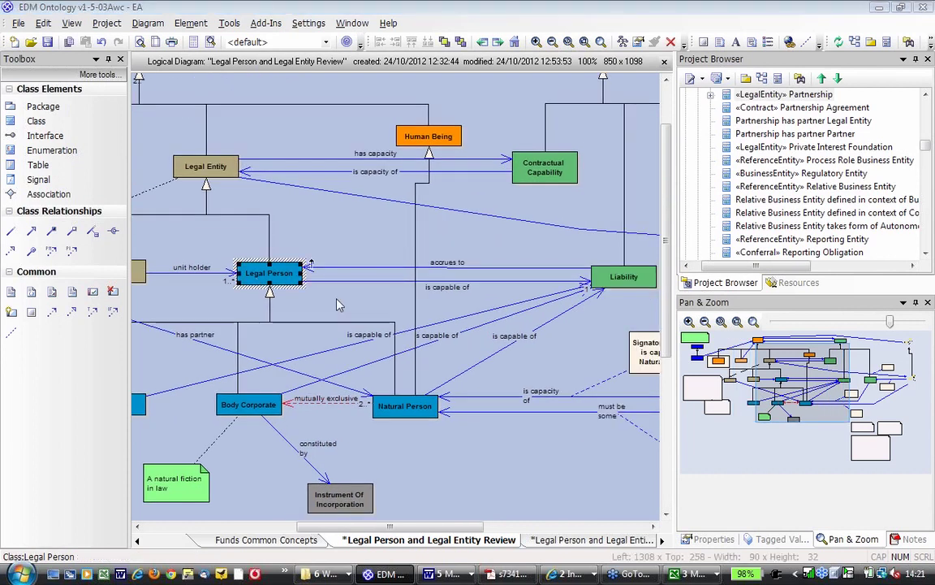
{"action": "key", "text": "alt+Return"}
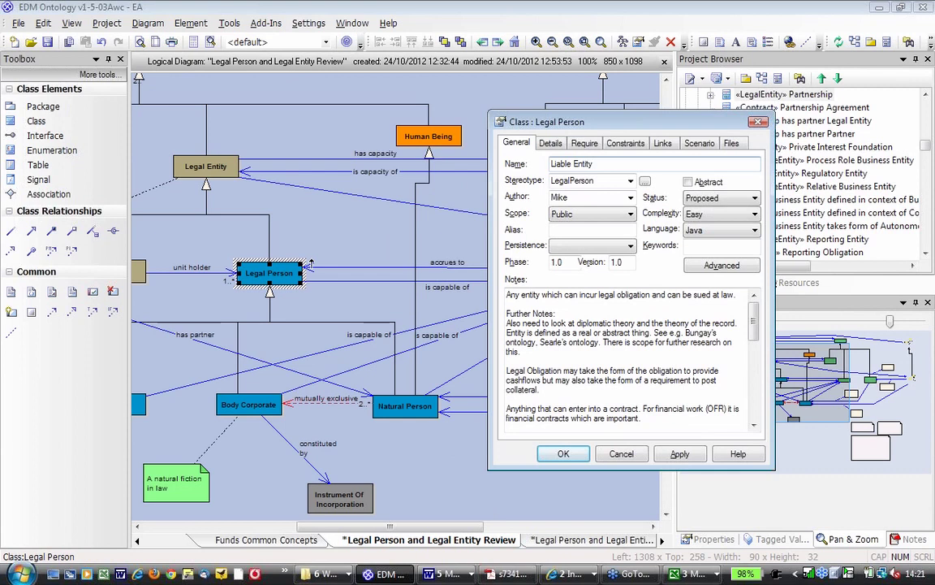
{"action": "key", "text": "Return"}
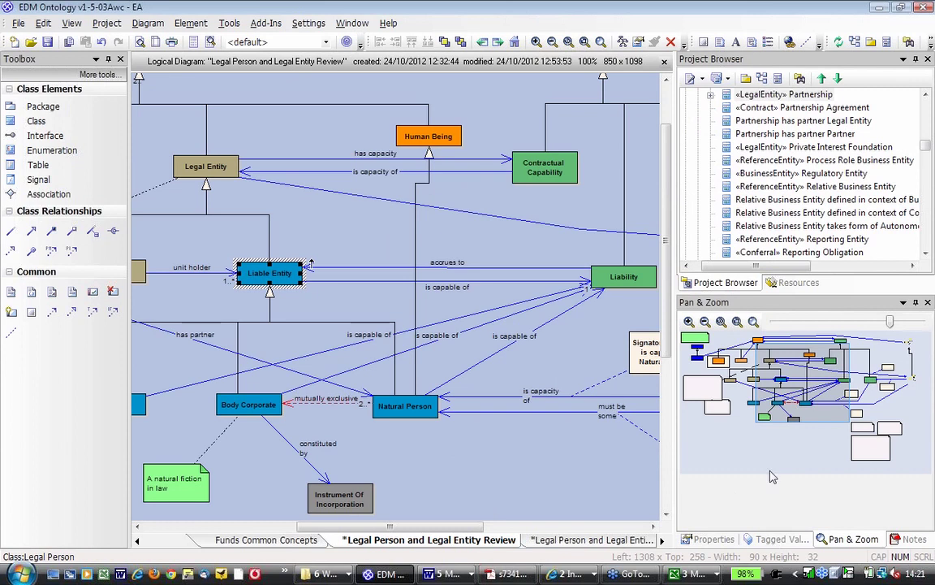
Set the synonym tagged value of the Liable Entity class to Legal Person.
{"action": "key", "text": "ctrl+shift+6"}
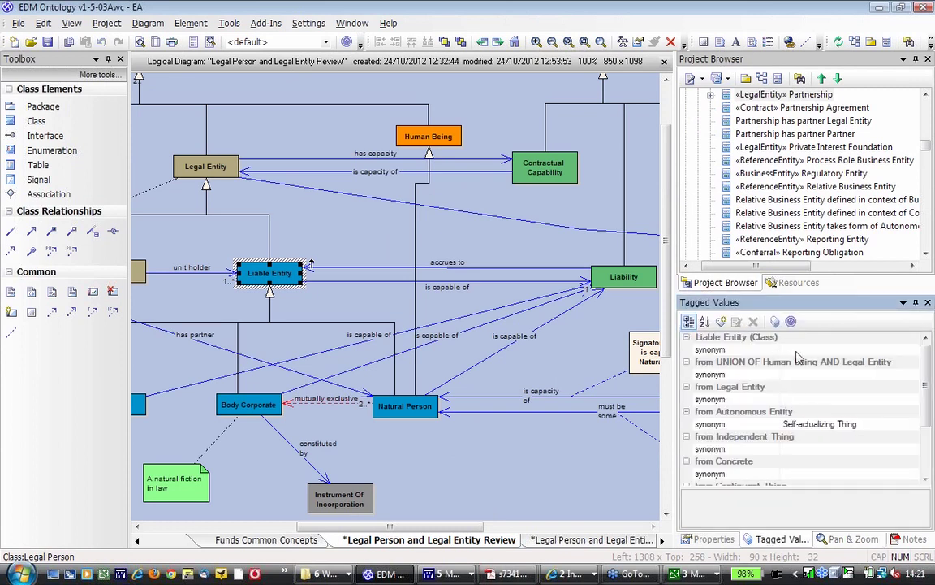
{"action": "left_click", "coordinate": [804, 349]}
{"action": "type", "text": "Leg"}
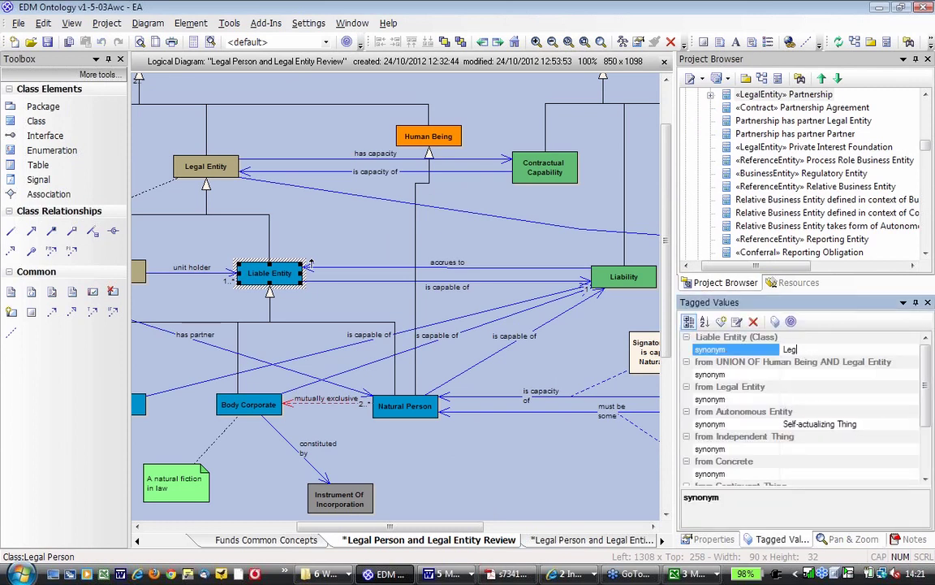
{"action": "type", "text": "al Person"}
{"action": "key", "text": "Return"}
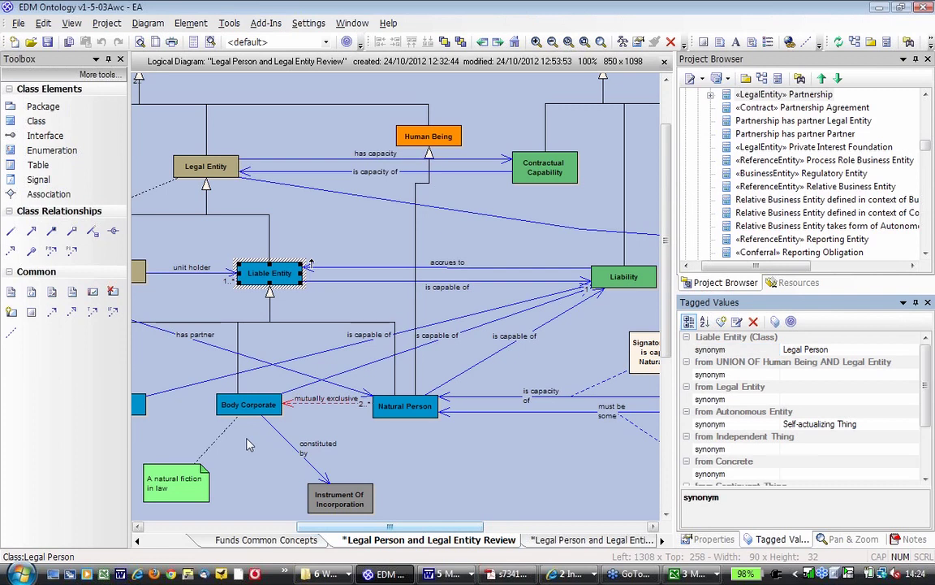
Examine the generalizations from Natural Person to Human Being and Liable Entity, and from Sovereign to Liable Entity.
{"action": "scroll", "coordinate": [249, 444], "scroll_direction": "left", "scroll_amount": 1}
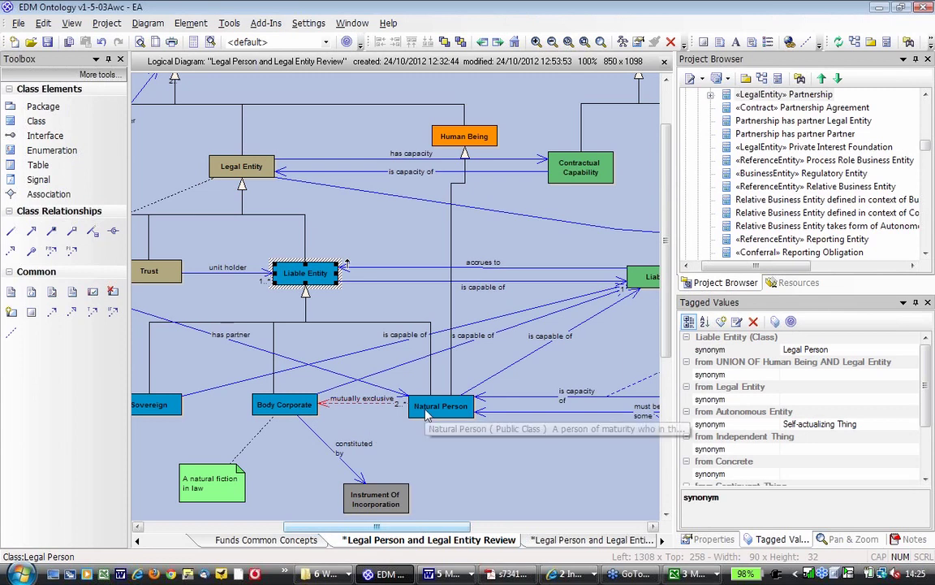
{"action": "left_click", "coordinate": [452, 383]}
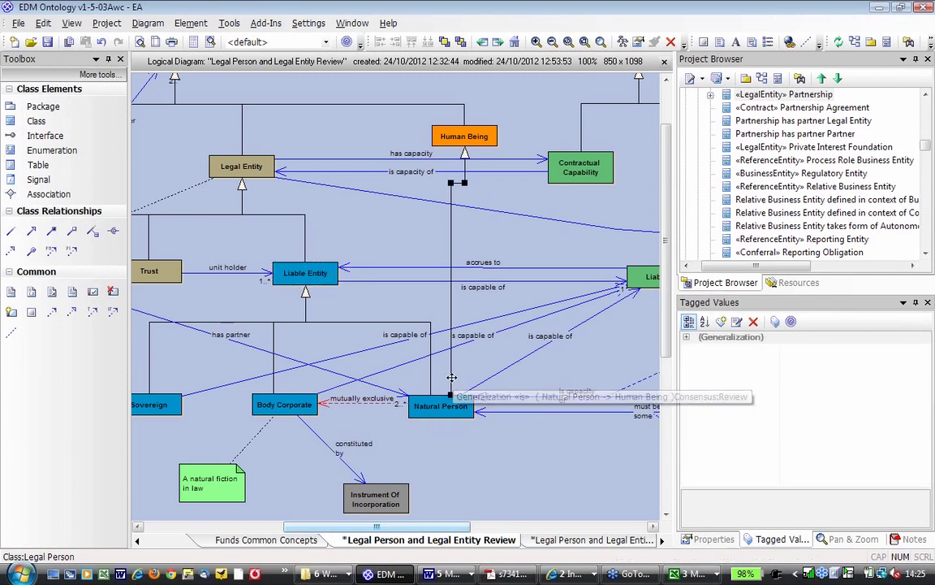
{"action": "left_click", "coordinate": [430, 361]}
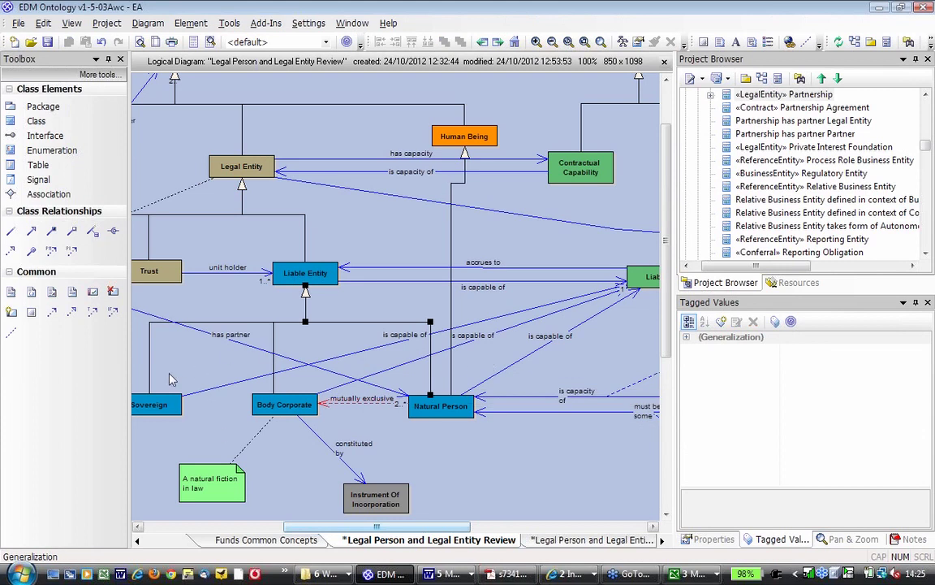
{"action": "left_click", "coordinate": [149, 353]}
{"action": "left_click_drag", "start_coordinate": [308, 531], "coordinate": [307, 531]}
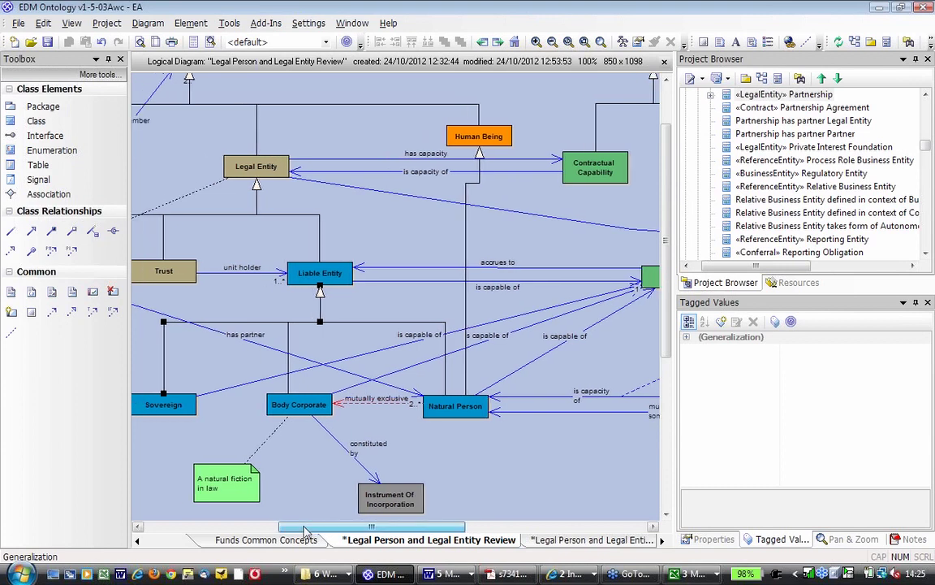
{"action": "left_click_drag", "start_coordinate": [305, 530], "coordinate": [302, 529]}
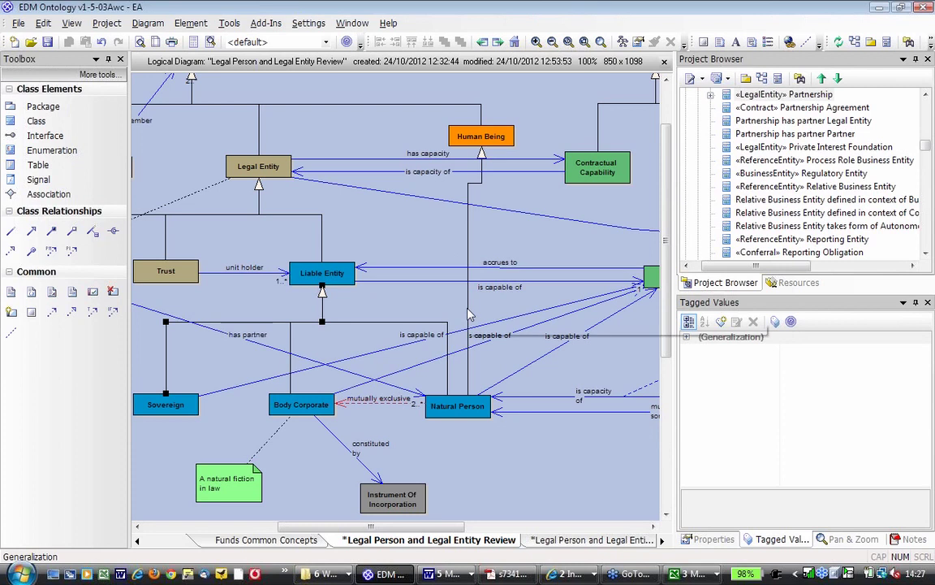
Compare Natural Person, Human Being, Liable Entity and Sovereign, including their generalizations and Liable Entity's "is capable of" association with Liability.
{"action": "left_click", "coordinate": [447, 365]}
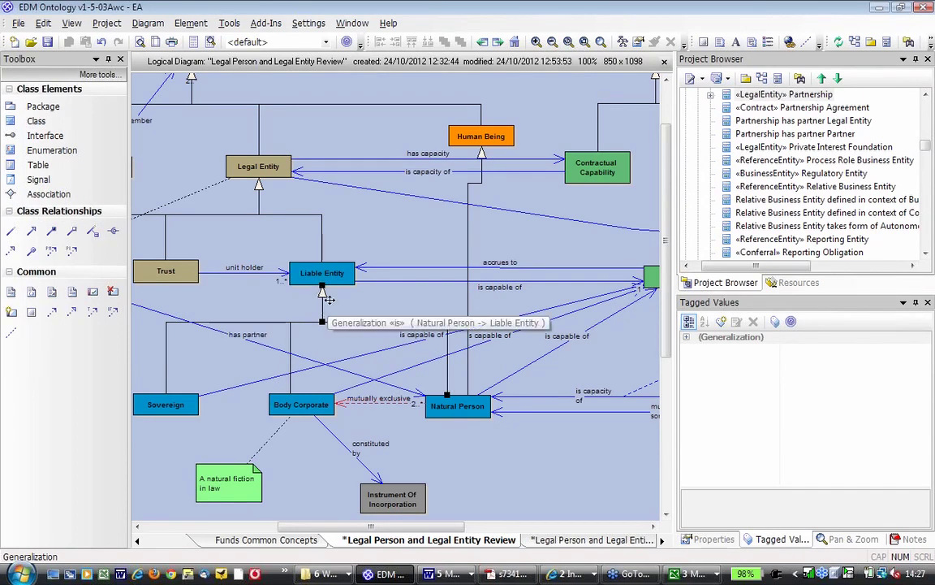
{"action": "left_click", "coordinate": [463, 408]}
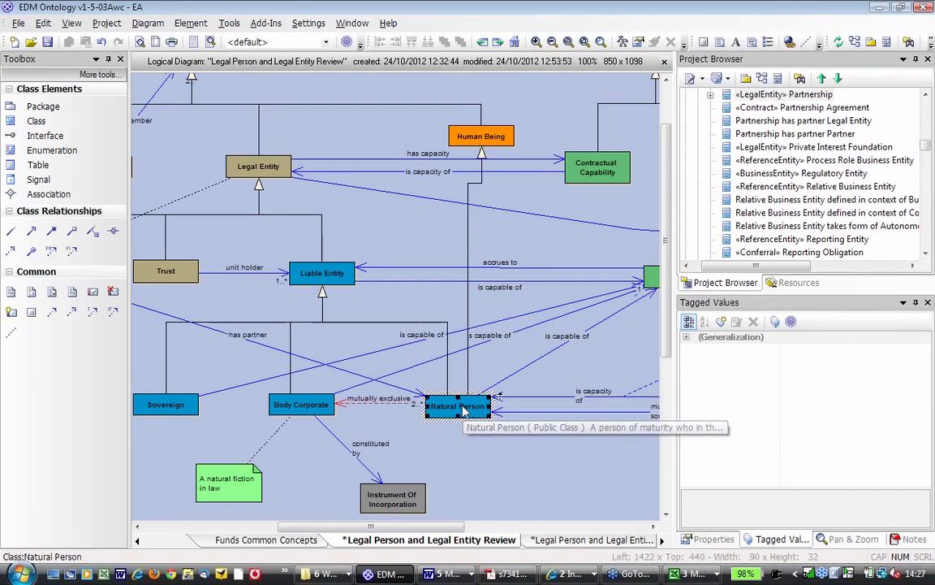
{"action": "left_click", "coordinate": [481, 140]}
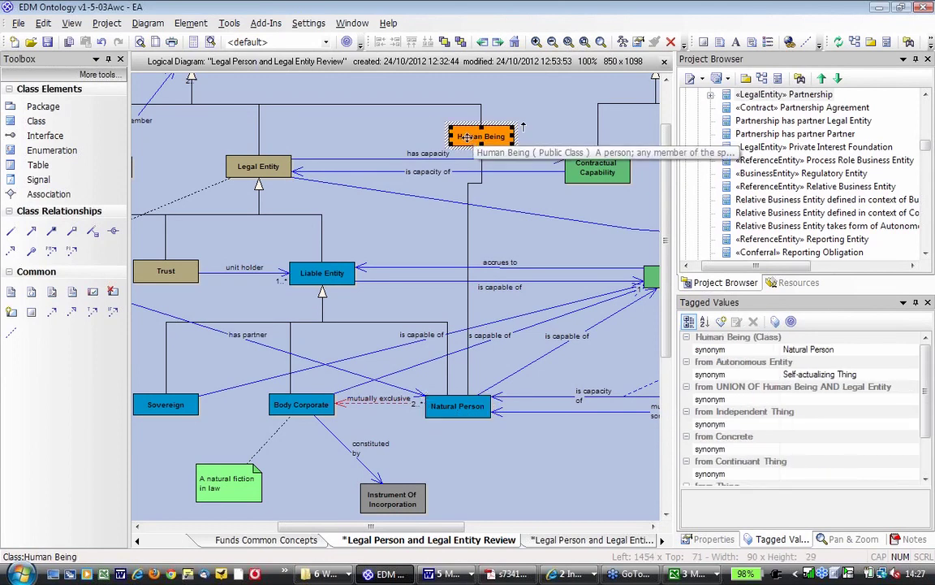
{"action": "left_click", "coordinate": [323, 276]}
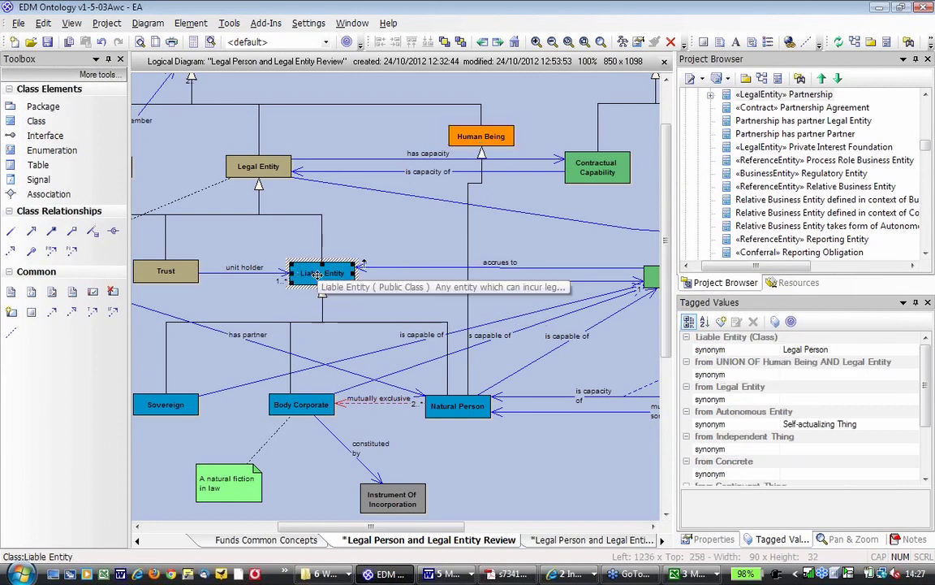
{"action": "left_click", "coordinate": [166, 408]}
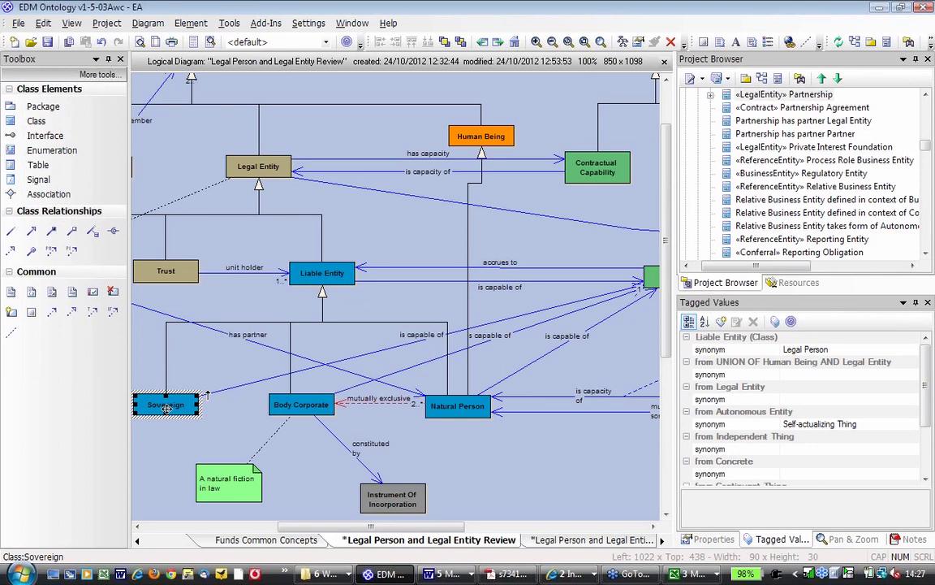
{"action": "left_click", "coordinate": [167, 378]}
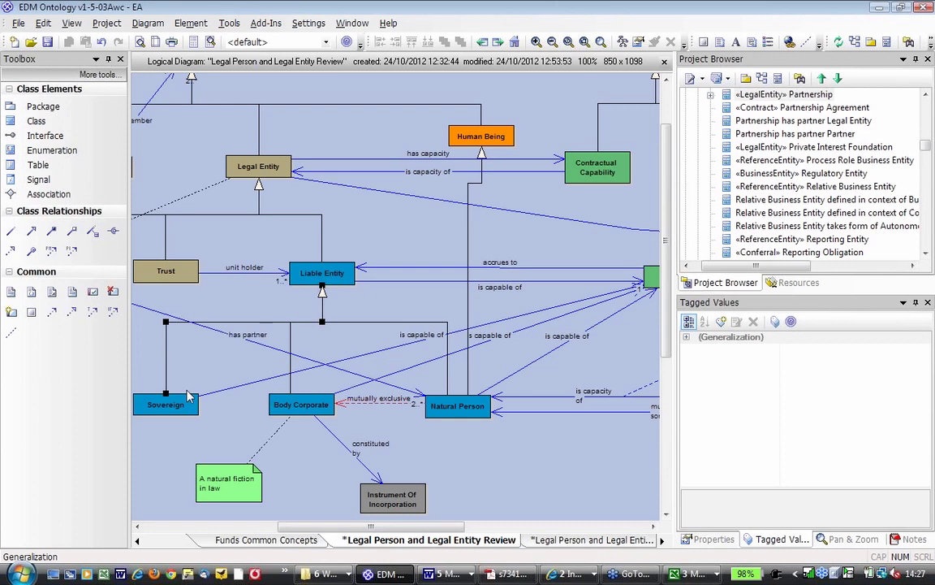
{"action": "left_click", "coordinate": [407, 286]}
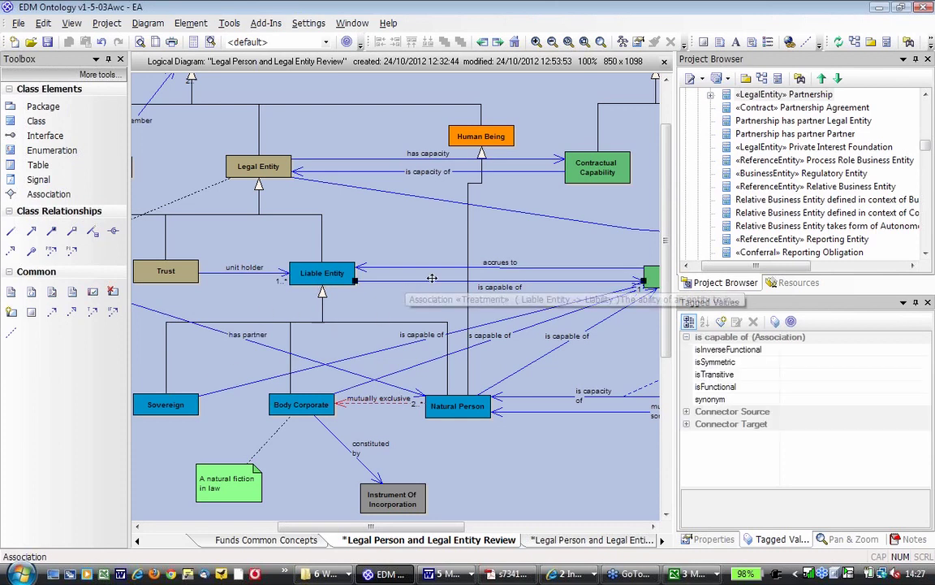
{"action": "left_click", "coordinate": [168, 409]}
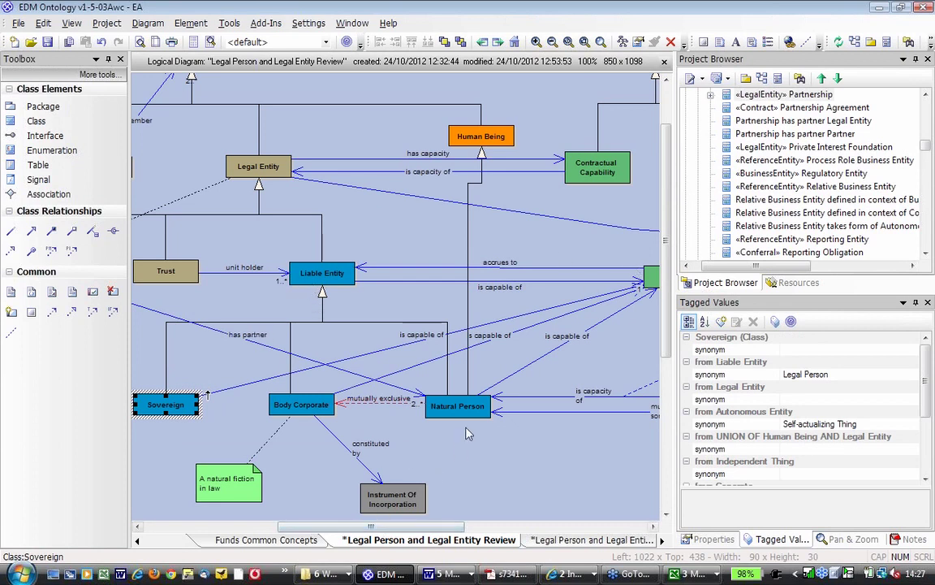
{"action": "left_click", "coordinate": [454, 406]}
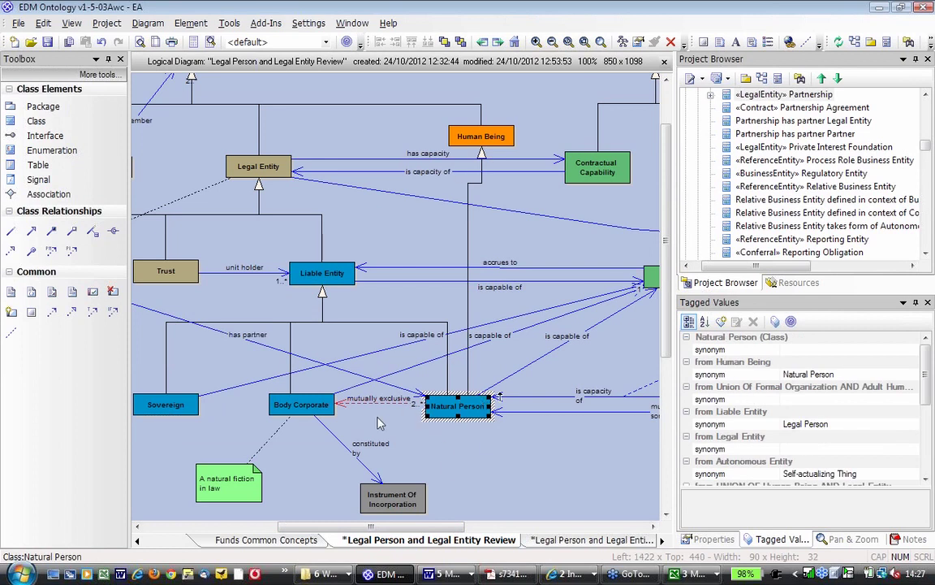
Find the Legal Entities Taxonomy diagram among the open diagrams and bring it up for review.
{"action": "left_click", "coordinate": [137, 542]}
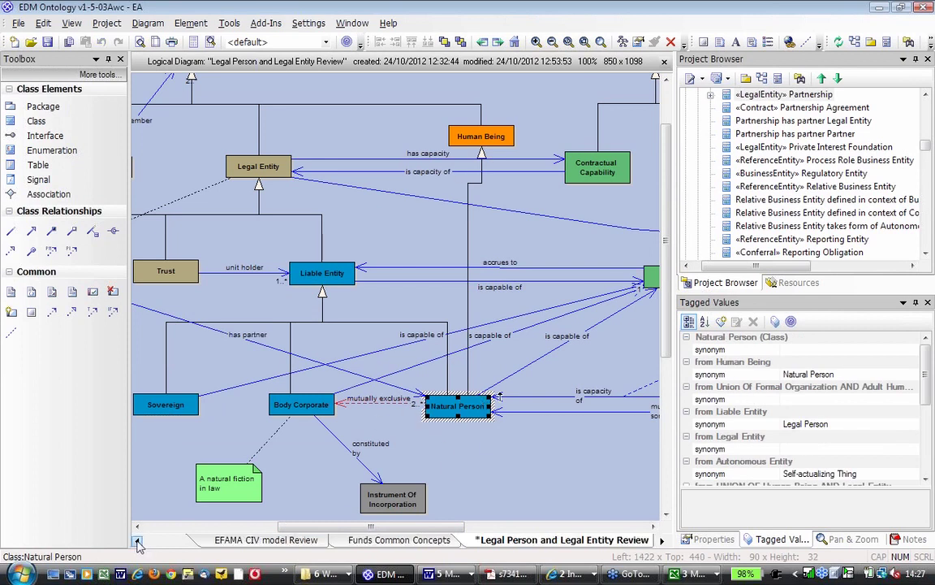
{"action": "left_click", "coordinate": [137, 542]}
{"action": "left_click", "coordinate": [137, 542]}
{"action": "left_click", "coordinate": [137, 541]}
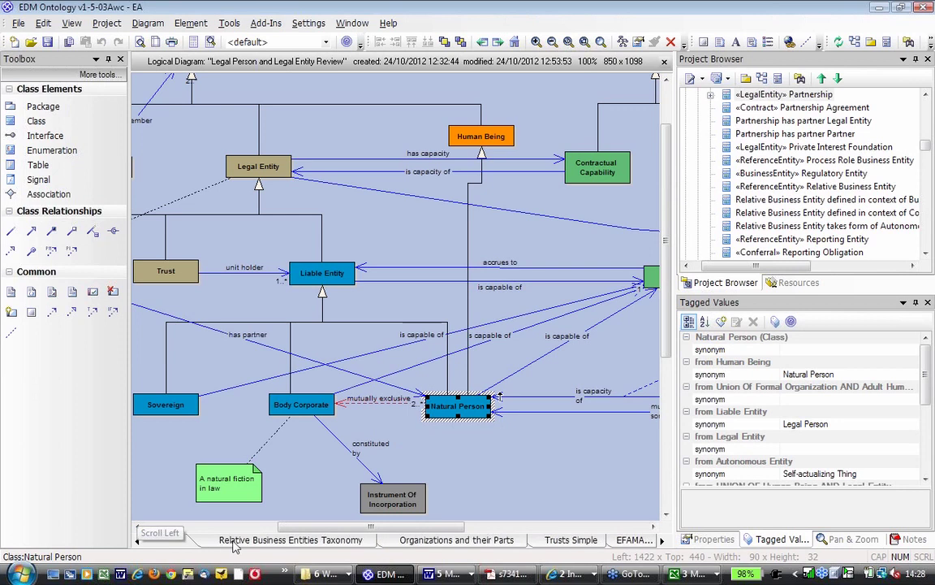
{"action": "left_click", "coordinate": [137, 542]}
{"action": "left_click", "coordinate": [137, 542]}
{"action": "left_click", "coordinate": [137, 542]}
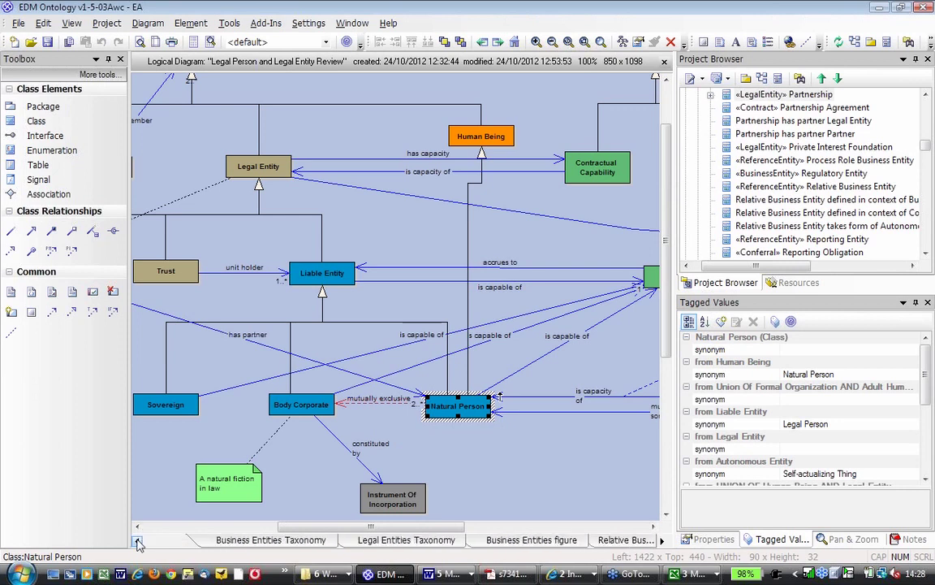
{"action": "left_click", "coordinate": [137, 542]}
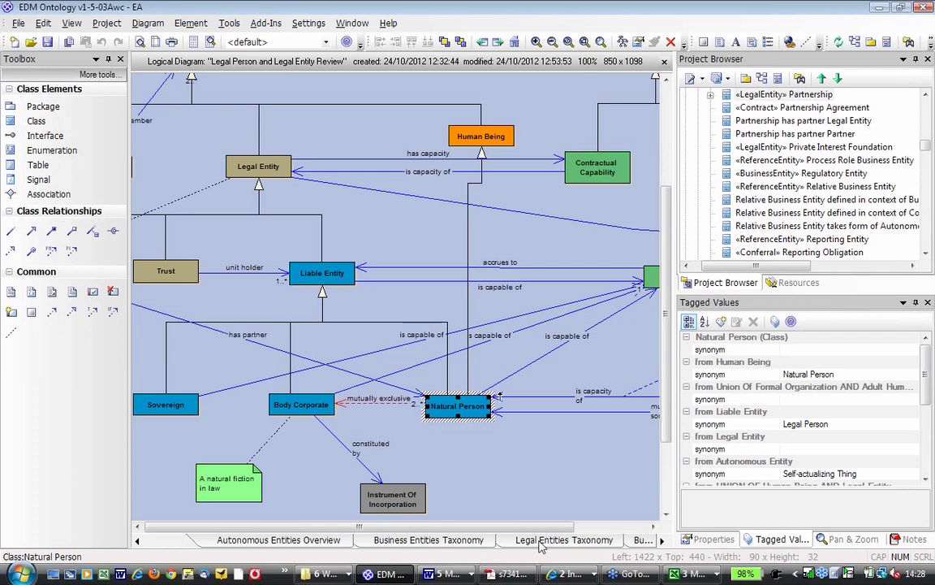
{"action": "left_click", "coordinate": [540, 542]}
Examine how Body Corporate, Partnership and Legally Incorporated Partnership relate through their generalizations in the Legal Entities Taxonomy diagram.
{"action": "left_click", "coordinate": [340, 357]}
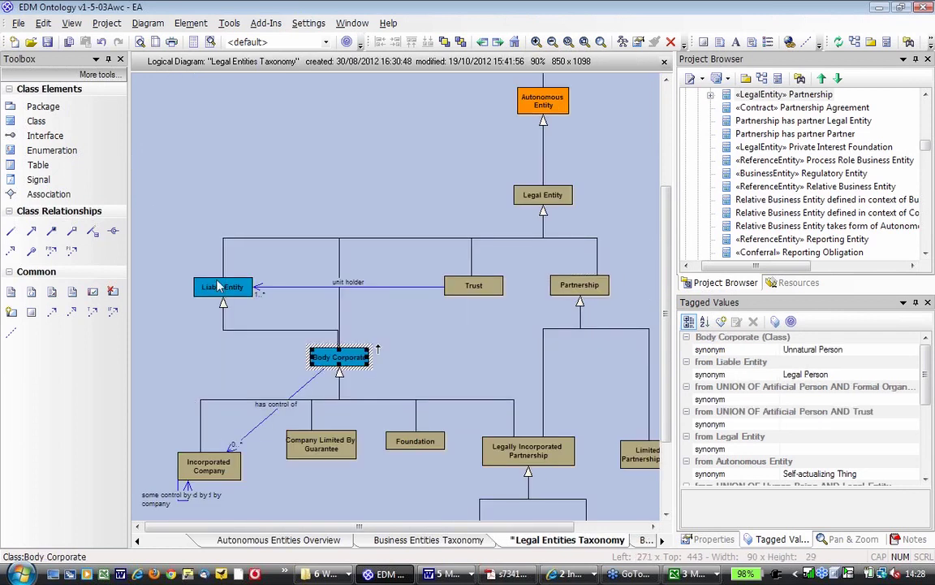
{"action": "left_click", "coordinate": [360, 316]}
{"action": "left_click", "coordinate": [859, 539]}
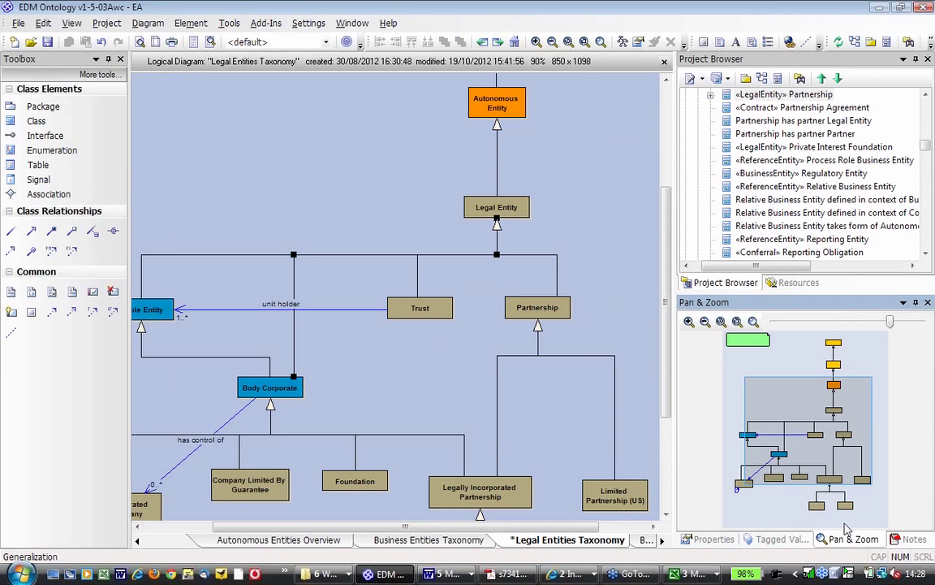
{"action": "left_click", "coordinate": [792, 461]}
{"action": "left_click", "coordinate": [495, 372]}
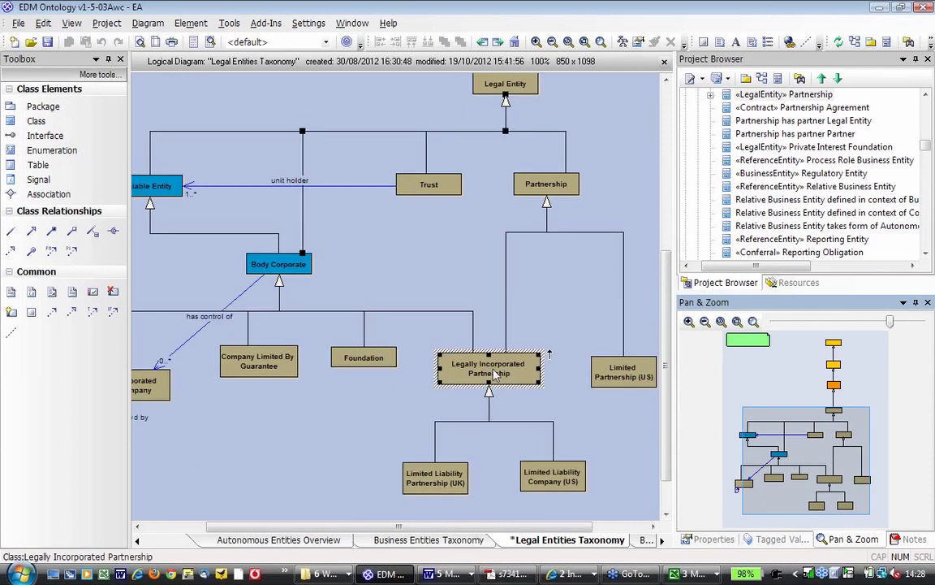
{"action": "left_click", "coordinate": [550, 187]}
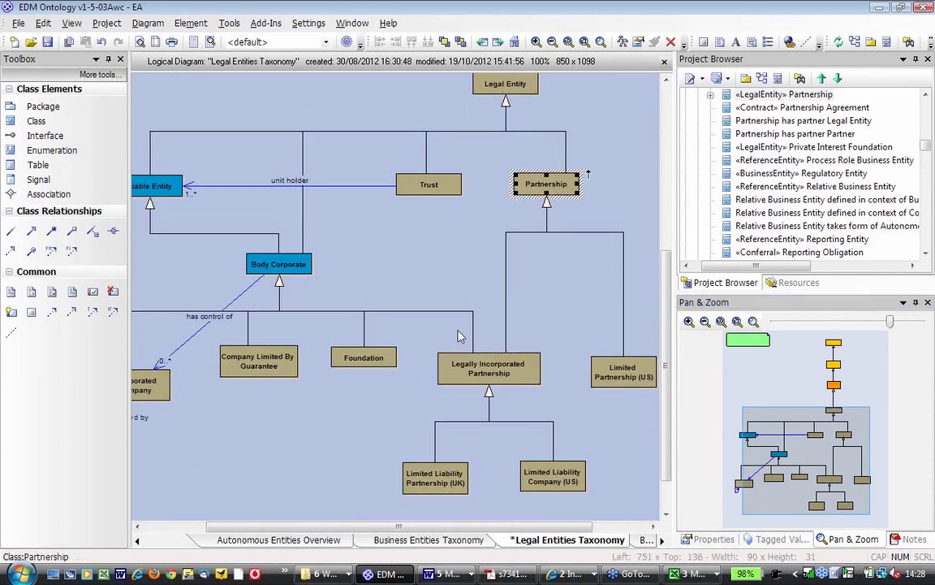
{"action": "left_click", "coordinate": [288, 266]}
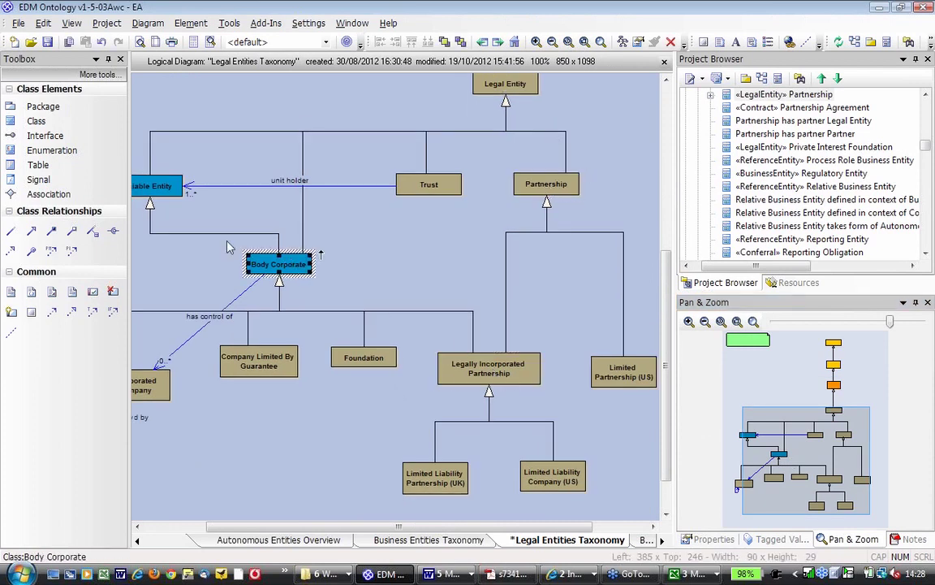
{"action": "left_click_drag", "start_coordinate": [782, 461], "coordinate": [778, 458]}
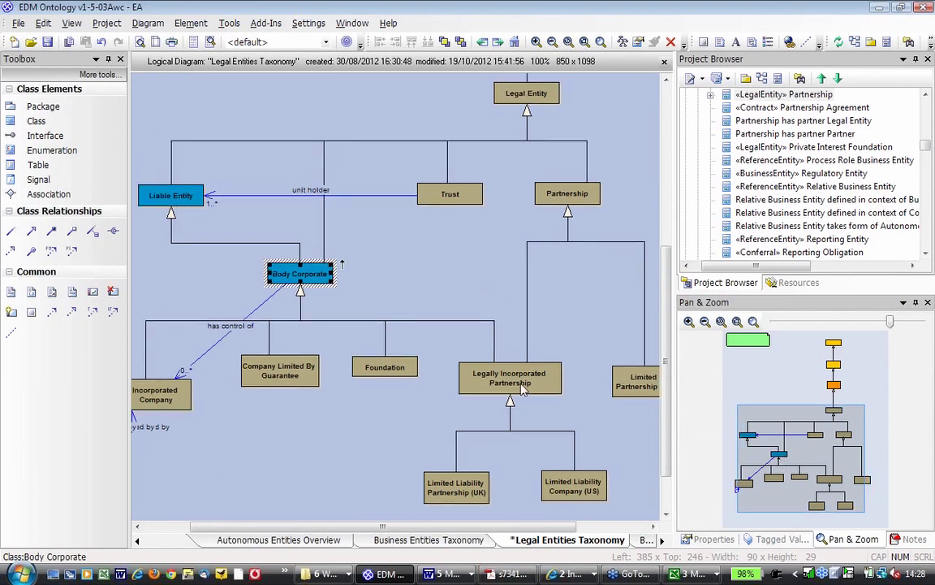
{"action": "left_click", "coordinate": [509, 388]}
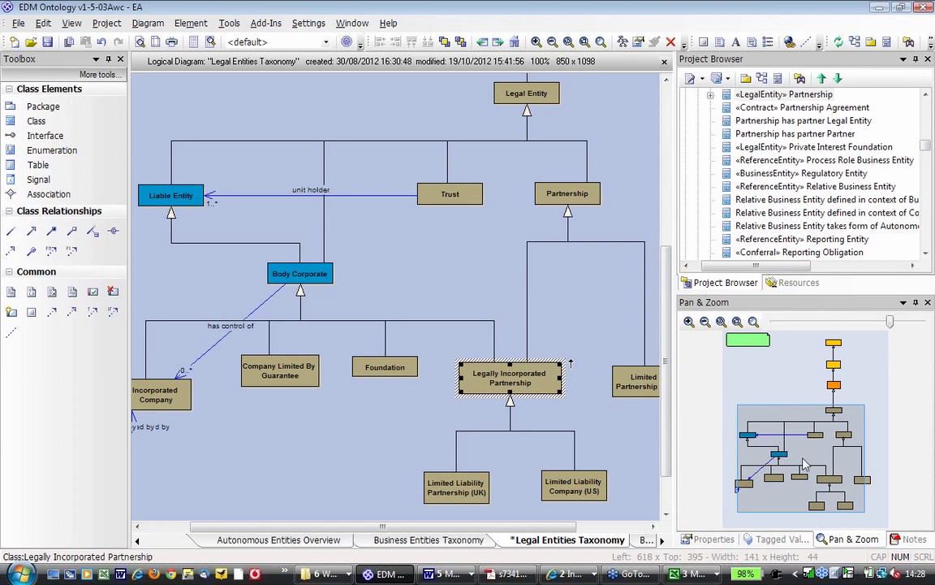
{"action": "left_click_drag", "start_coordinate": [804, 465], "coordinate": [807, 464]}
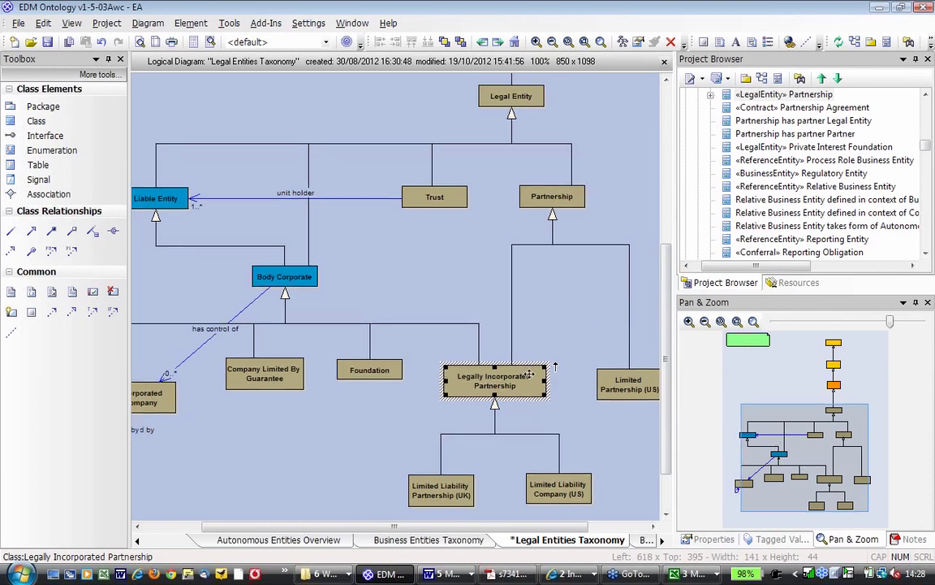
{"action": "left_click", "coordinate": [479, 348]}
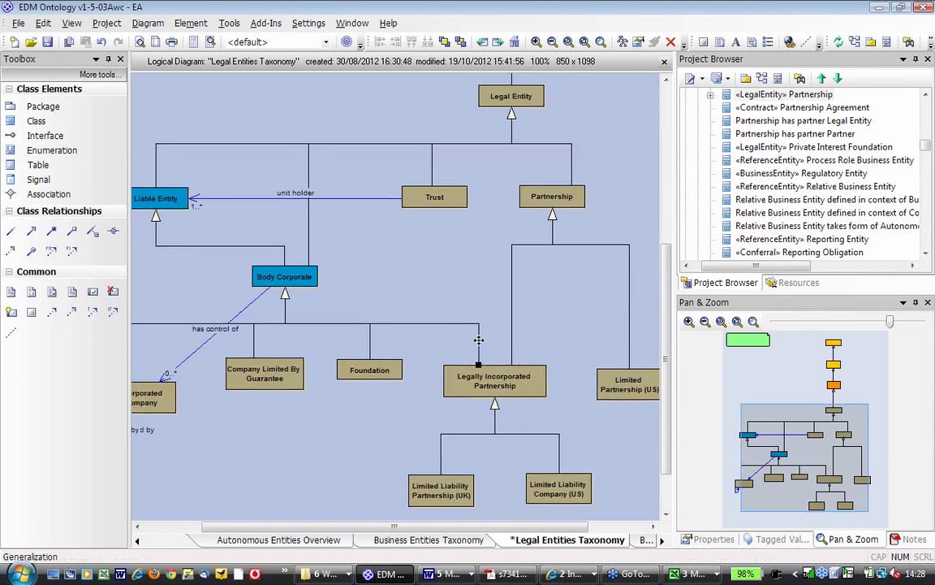
Find the Autonomous Entity Extended Types diagram among the open diagrams and bring it up for review.
{"action": "left_click", "coordinate": [137, 541]}
{"action": "left_click", "coordinate": [137, 541]}
{"action": "left_click", "coordinate": [138, 541]}
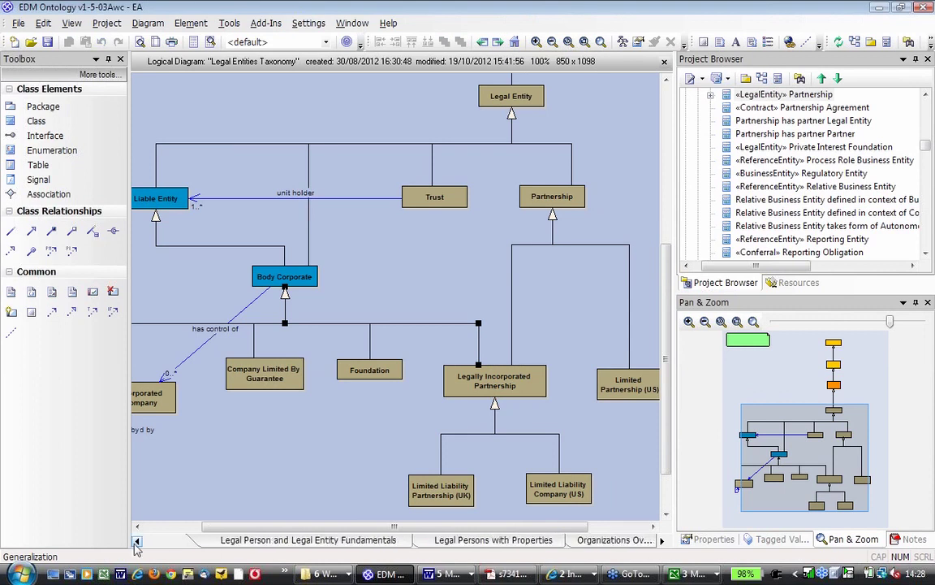
{"action": "left_click", "coordinate": [137, 541]}
{"action": "left_click", "coordinate": [137, 541]}
{"action": "left_click", "coordinate": [137, 541]}
{"action": "left_click", "coordinate": [137, 540]}
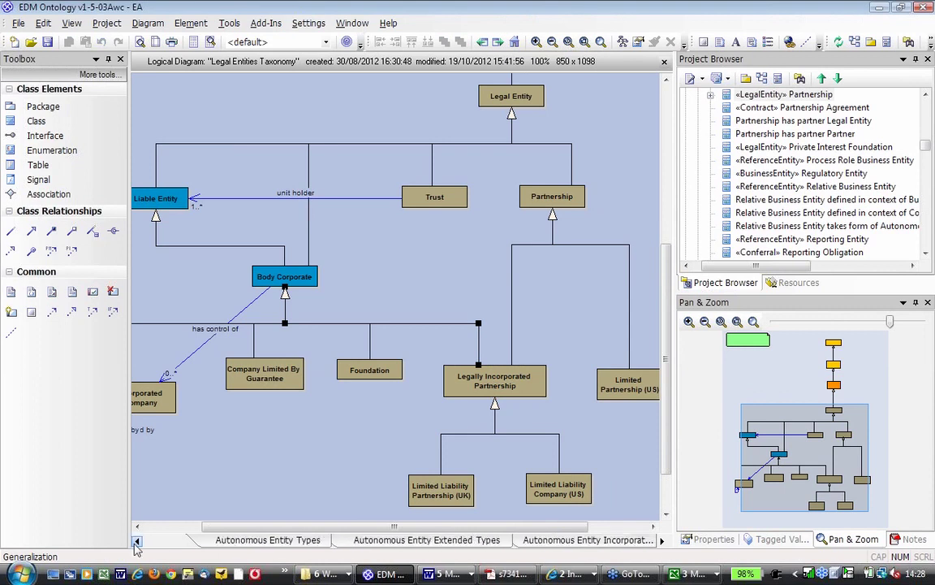
{"action": "left_click", "coordinate": [137, 542]}
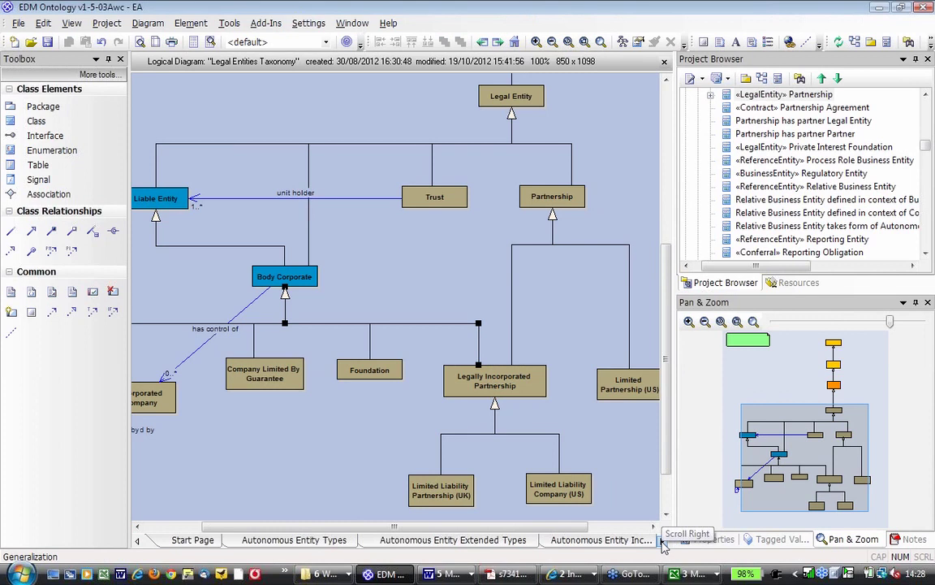
{"action": "left_click", "coordinate": [662, 543]}
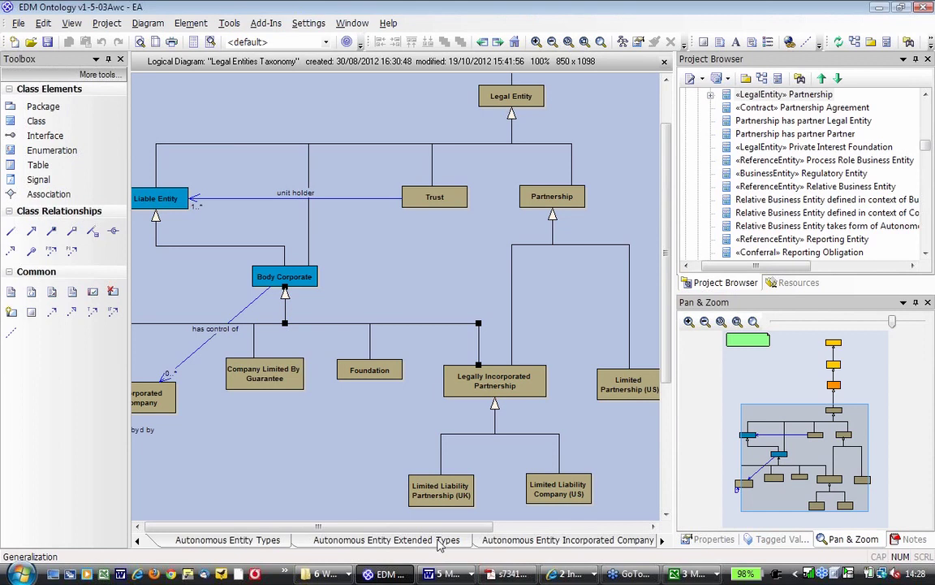
{"action": "left_click", "coordinate": [439, 540]}
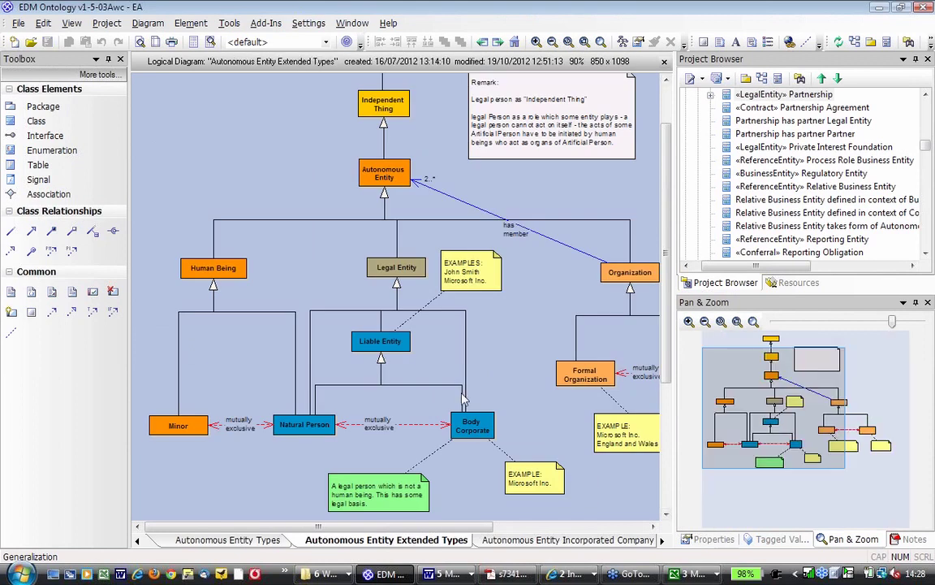
Examine how Incorporated Company generalizes to Body Corporate and Formal Organization in the Autonomous Entity Incorporated Company diagram.
{"action": "key", "text": "ctrl+Tab"}
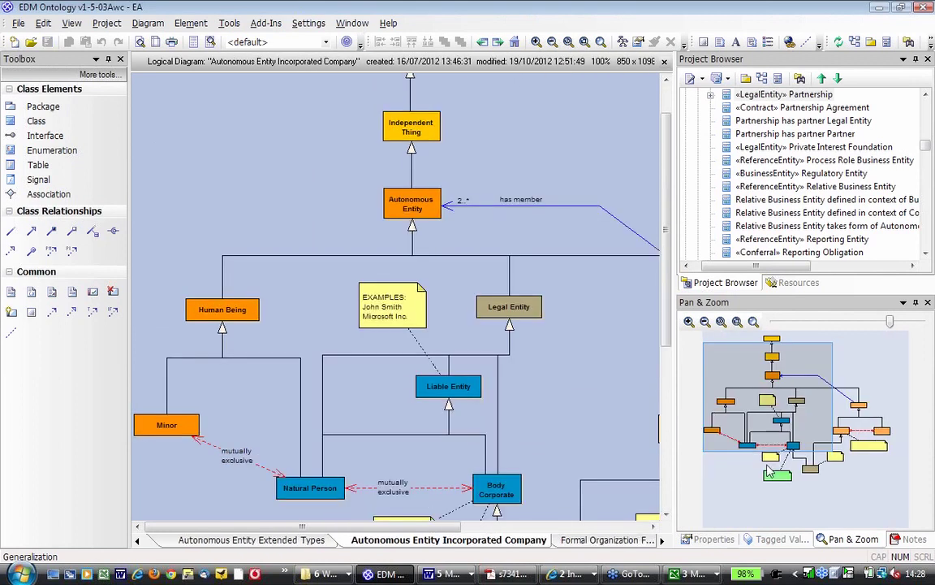
{"action": "left_click_drag", "start_coordinate": [769, 473], "coordinate": [796, 507]}
{"action": "left_click", "coordinate": [382, 353]}
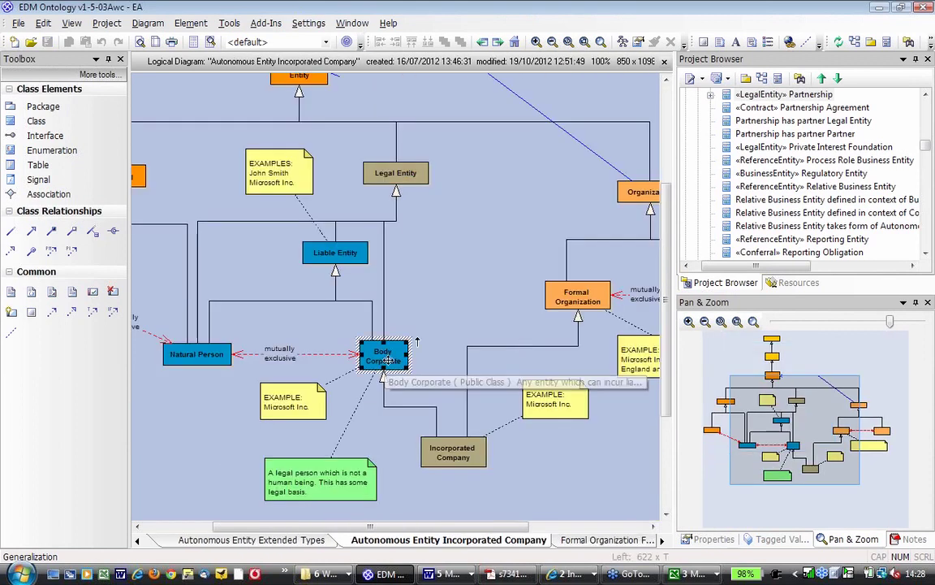
{"action": "left_click", "coordinate": [597, 299]}
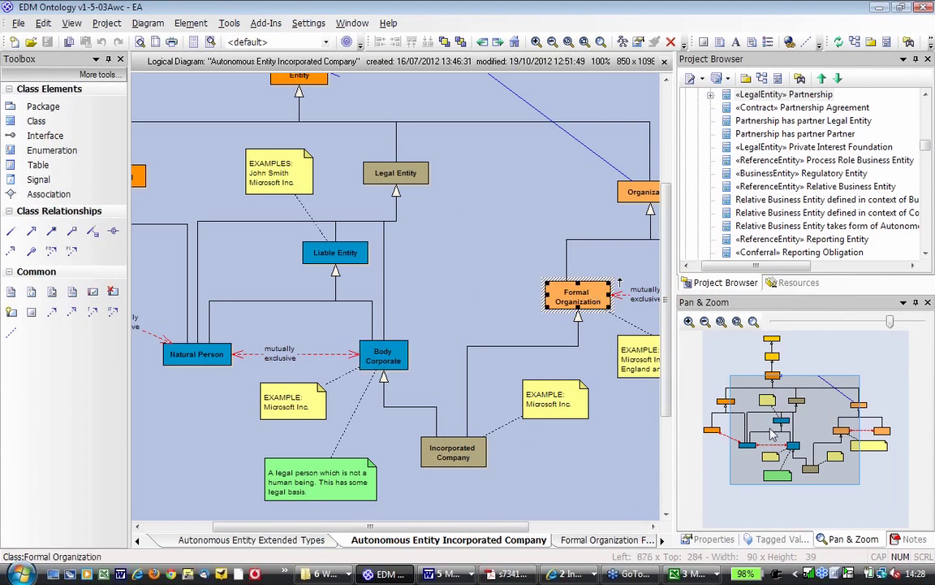
{"action": "left_click_drag", "start_coordinate": [771, 435], "coordinate": [782, 430]}
{"action": "left_click", "coordinate": [606, 209]}
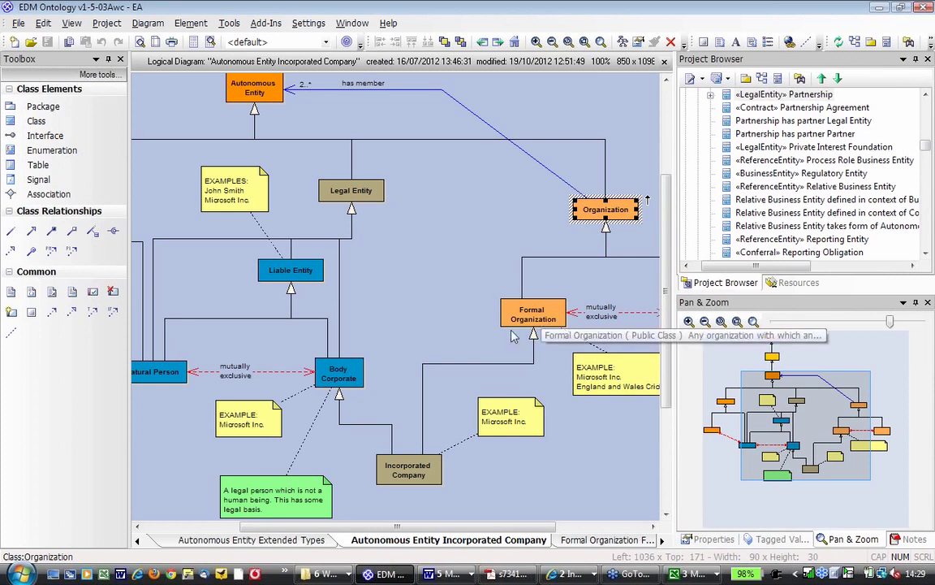
{"action": "left_click", "coordinate": [422, 445]}
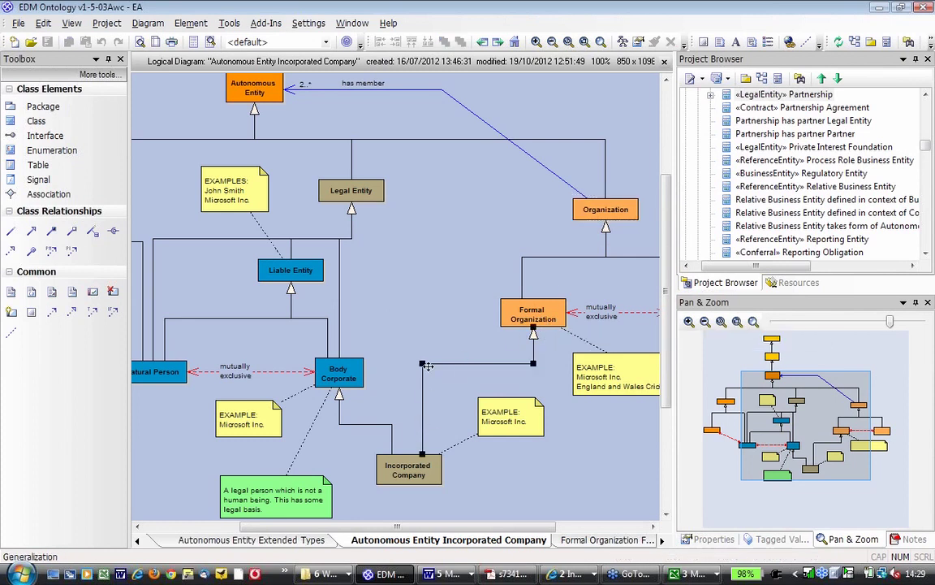
{"action": "left_click", "coordinate": [392, 438]}
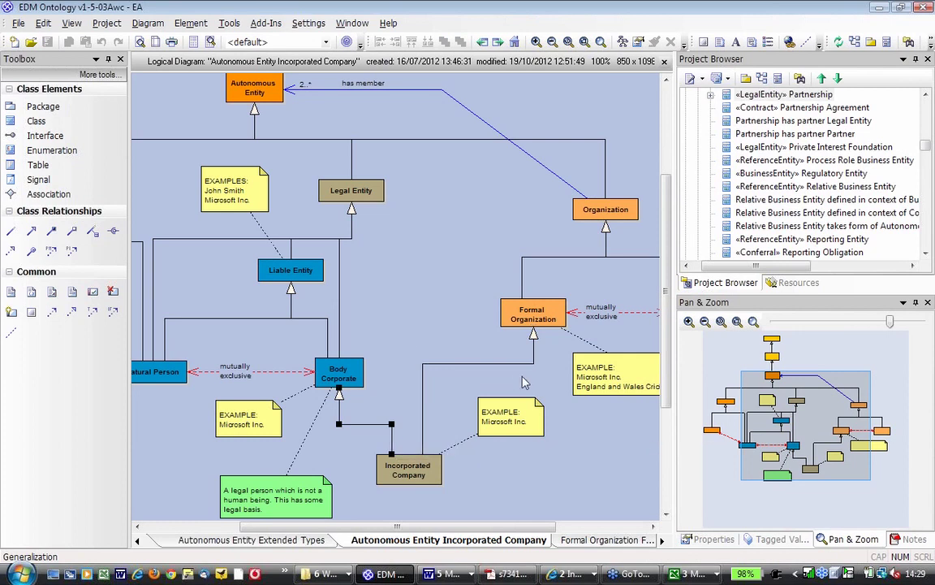
Find the Legal Person and Legal Entity Review diagram among the open diagrams and return to it.
{"action": "left_click", "coordinate": [661, 541]}
{"action": "left_click", "coordinate": [661, 541]}
{"action": "left_click", "coordinate": [661, 540]}
{"action": "left_click", "coordinate": [661, 540]}
{"action": "left_click", "coordinate": [661, 540]}
{"action": "left_click", "coordinate": [661, 540]}
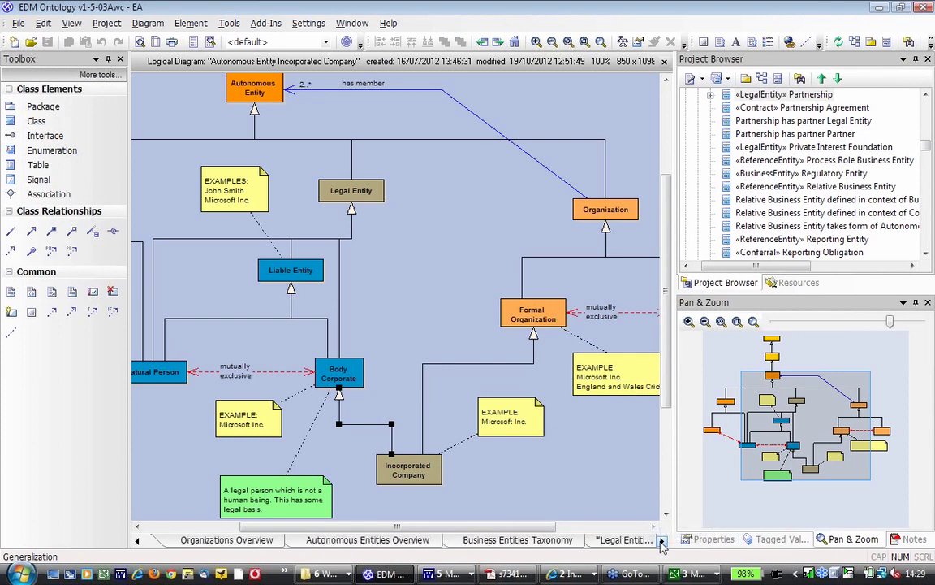
{"action": "left_click", "coordinate": [661, 541]}
{"action": "left_click", "coordinate": [661, 541]}
{"action": "left_click", "coordinate": [661, 541]}
{"action": "left_click", "coordinate": [661, 541]}
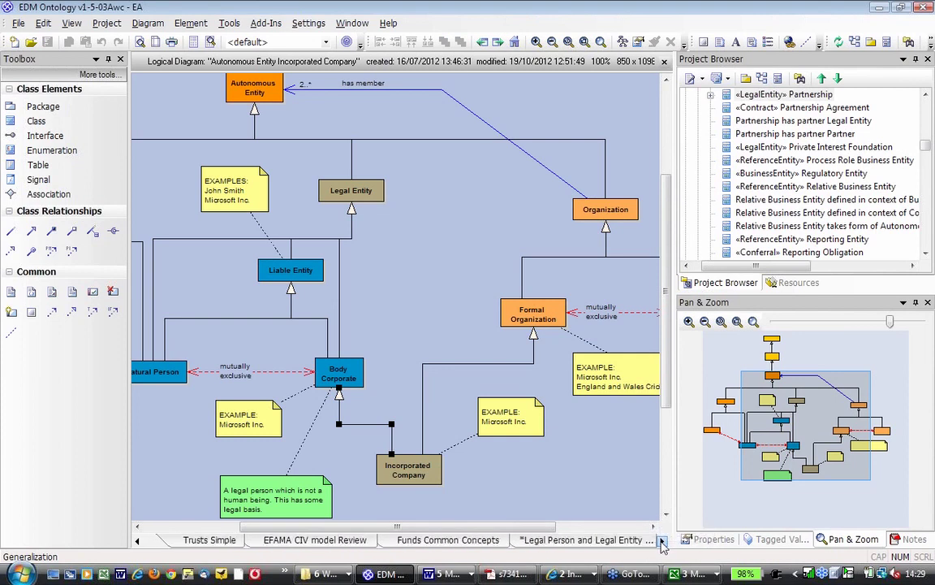
{"action": "left_click", "coordinate": [661, 541]}
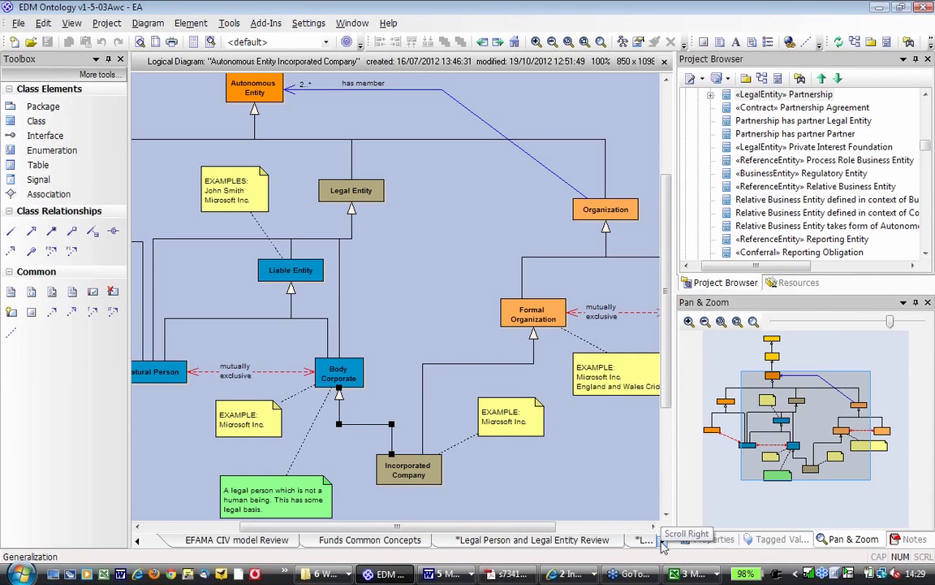
{"action": "left_click", "coordinate": [595, 546]}
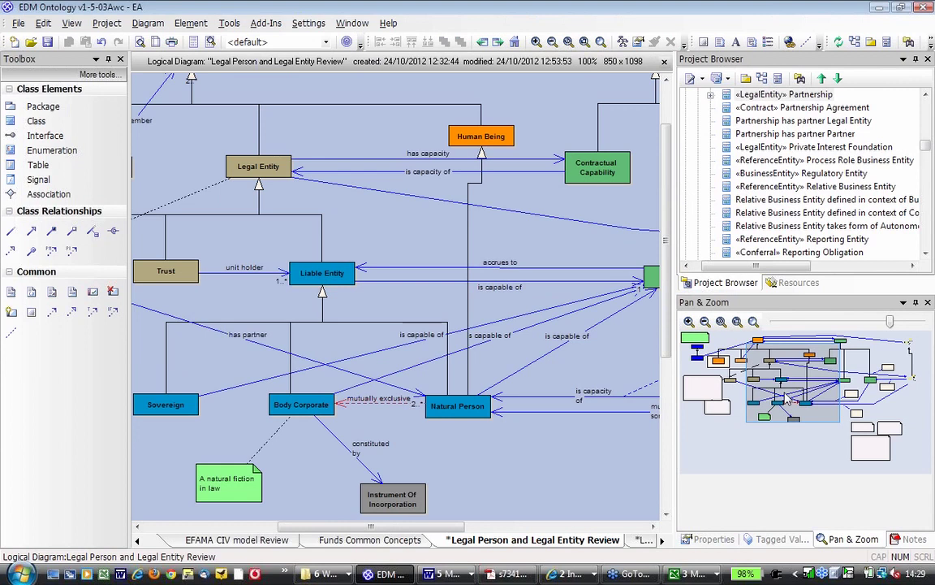
Examine Partnership, Trust and Liable Entity as kinds of Legal Entity in the review diagram.
{"action": "left_click_drag", "start_coordinate": [787, 401], "coordinate": [762, 396]}
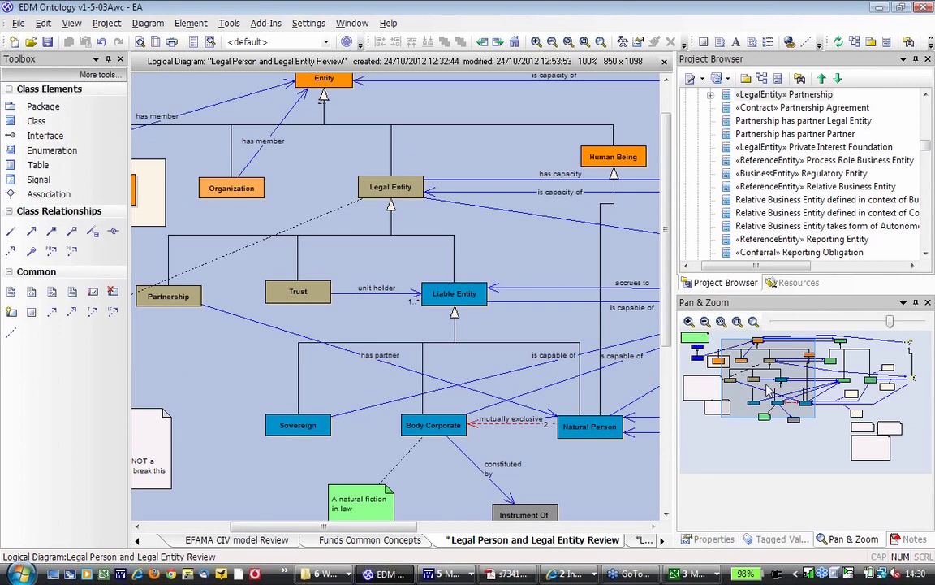
{"action": "left_click_drag", "start_coordinate": [768, 391], "coordinate": [768, 390]}
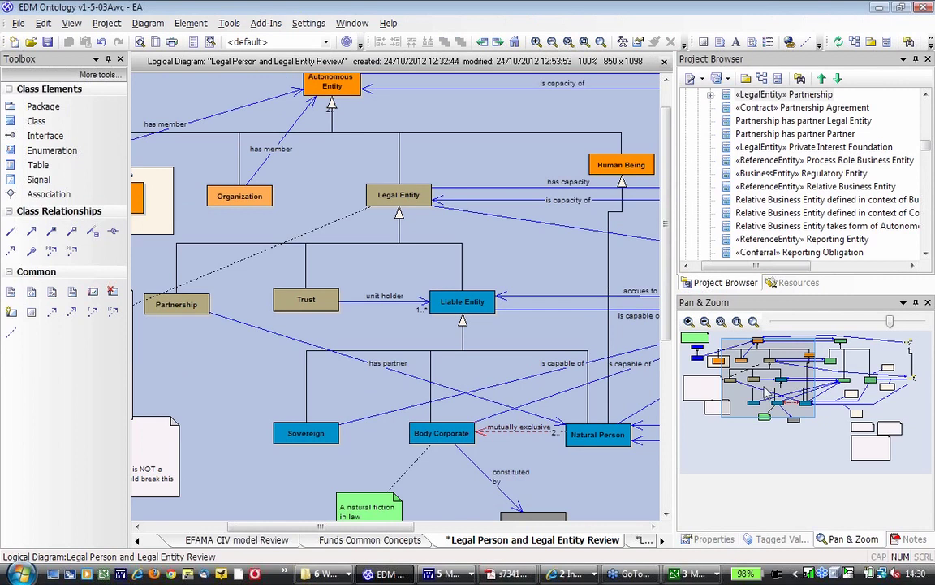
{"action": "left_click_drag", "start_coordinate": [766, 393], "coordinate": [763, 393]}
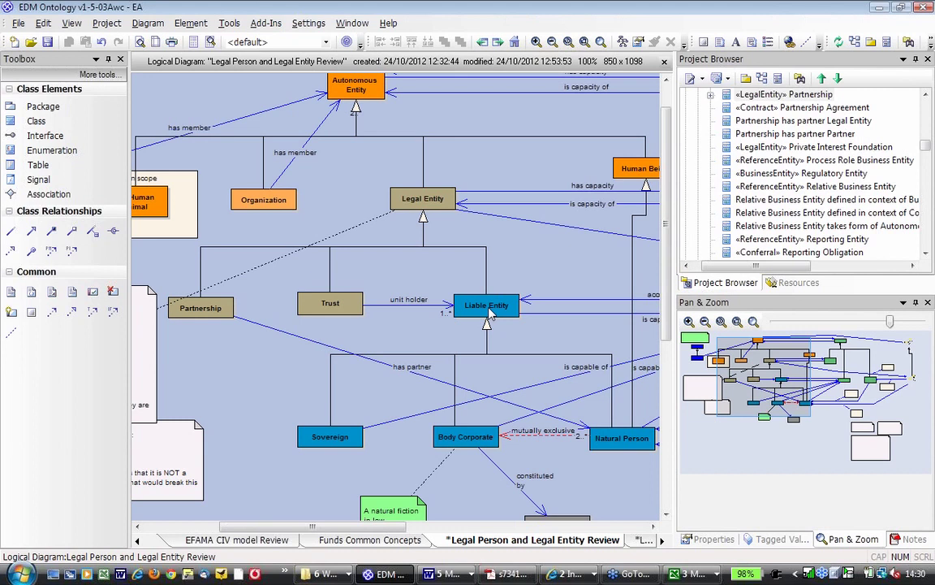
{"action": "left_click", "coordinate": [487, 309]}
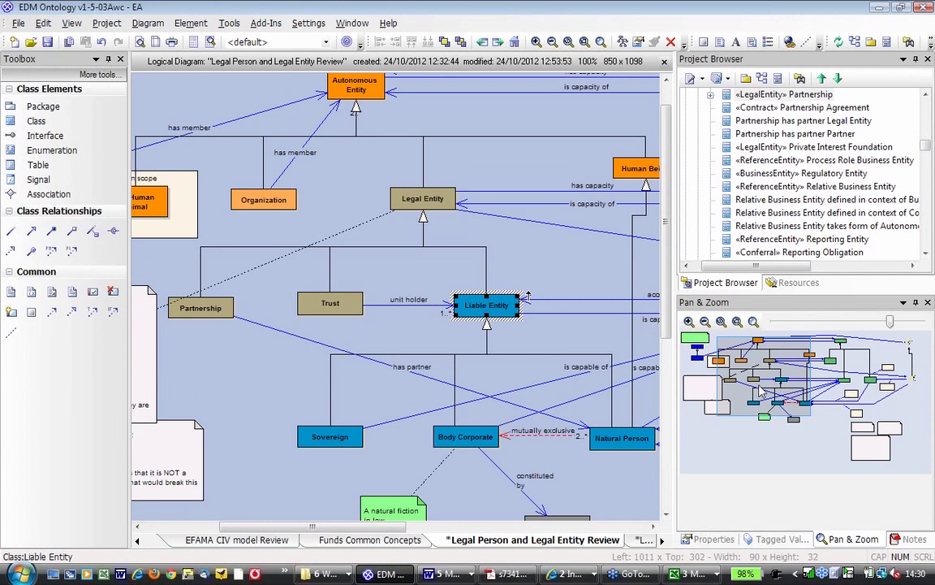
{"action": "left_click_drag", "start_coordinate": [763, 392], "coordinate": [771, 390]}
{"action": "left_click", "coordinate": [289, 313]}
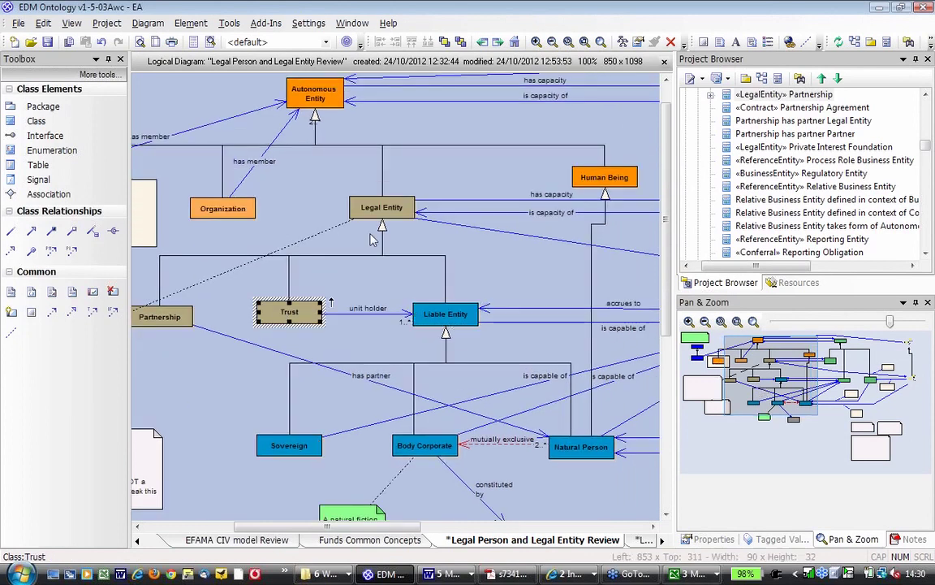
Examine the "has capacity" association from Legal Entity to Contractual Capability.
{"action": "left_click", "coordinate": [522, 212]}
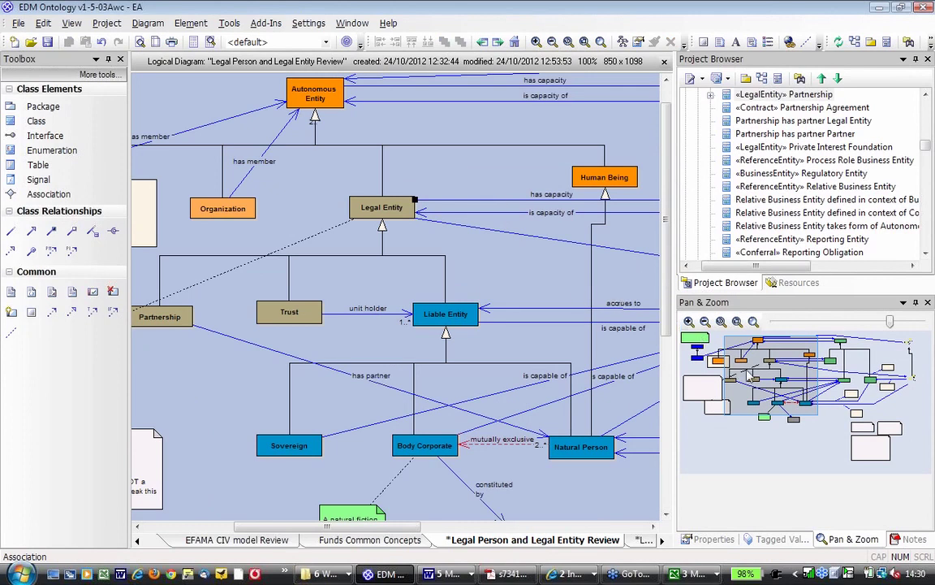
{"action": "left_click_drag", "start_coordinate": [749, 375], "coordinate": [780, 374]}
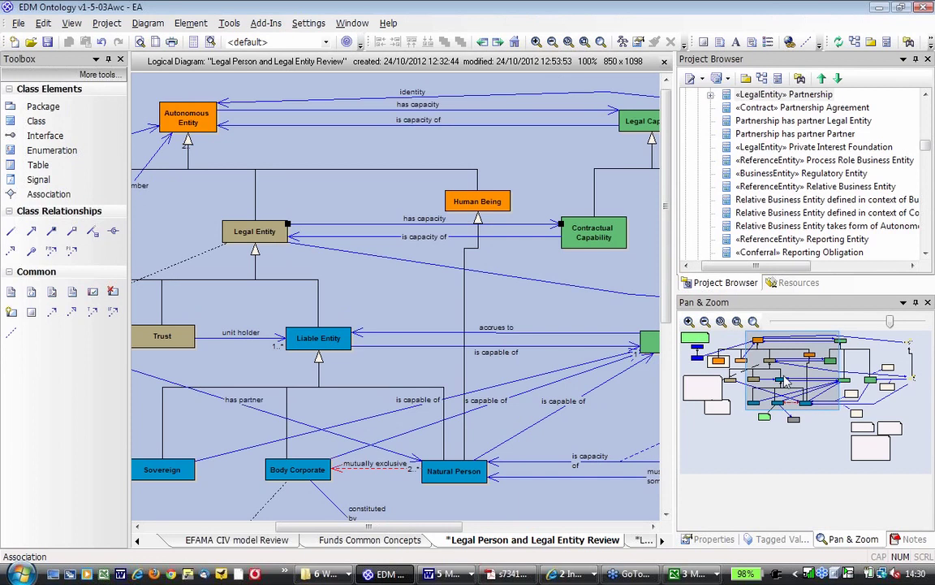
{"action": "left_click_drag", "start_coordinate": [786, 381], "coordinate": [775, 387]}
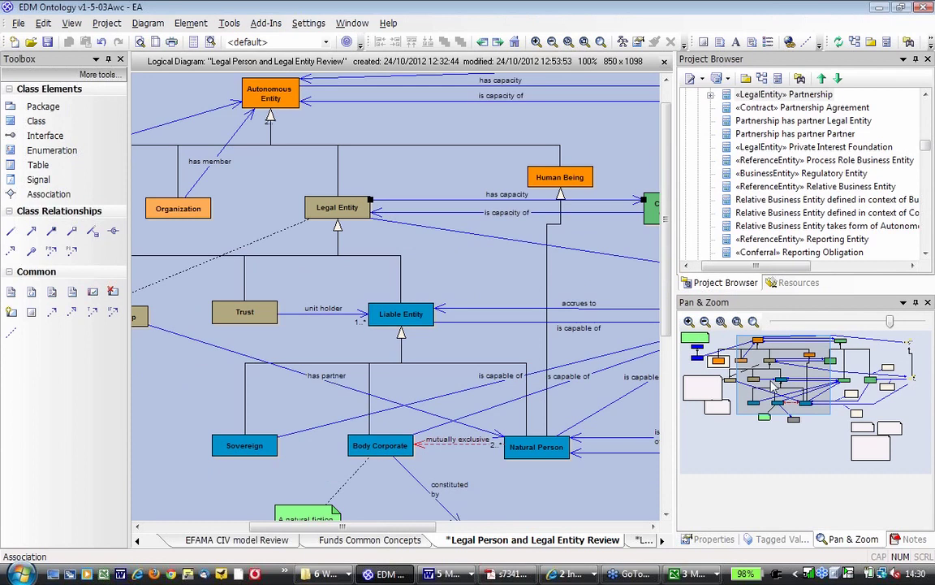
{"action": "left_click_drag", "start_coordinate": [773, 388], "coordinate": [761, 390]}
Move the Partnership class slightly closer to Trust and level with it.
{"action": "left_click", "coordinate": [292, 309]}
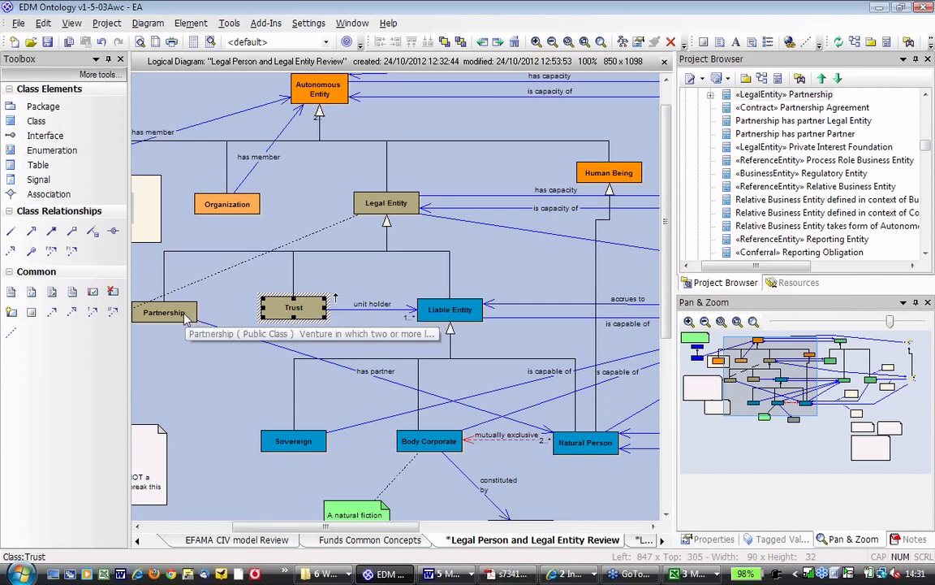
{"action": "left_click_drag", "start_coordinate": [186, 318], "coordinate": [198, 311]}
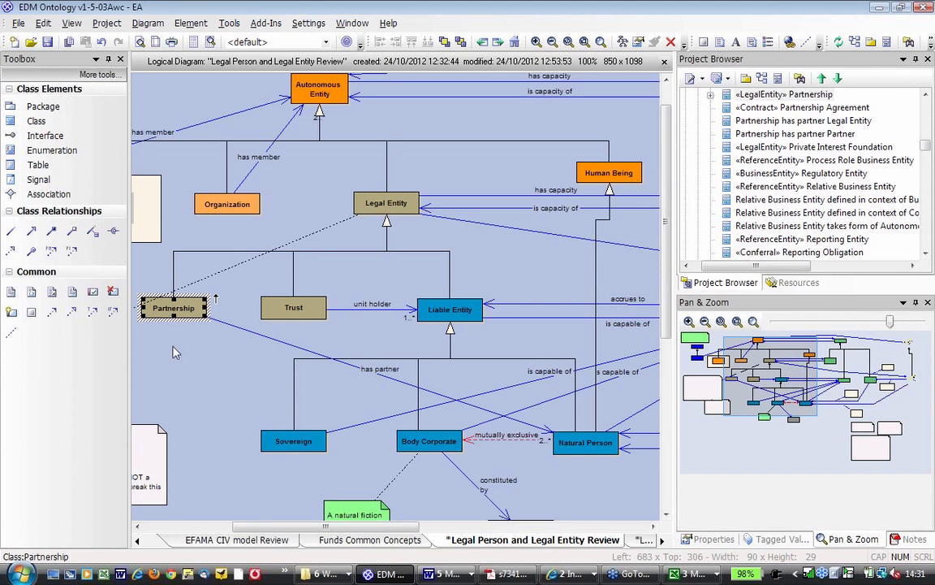
{"action": "left_click", "coordinate": [296, 315]}
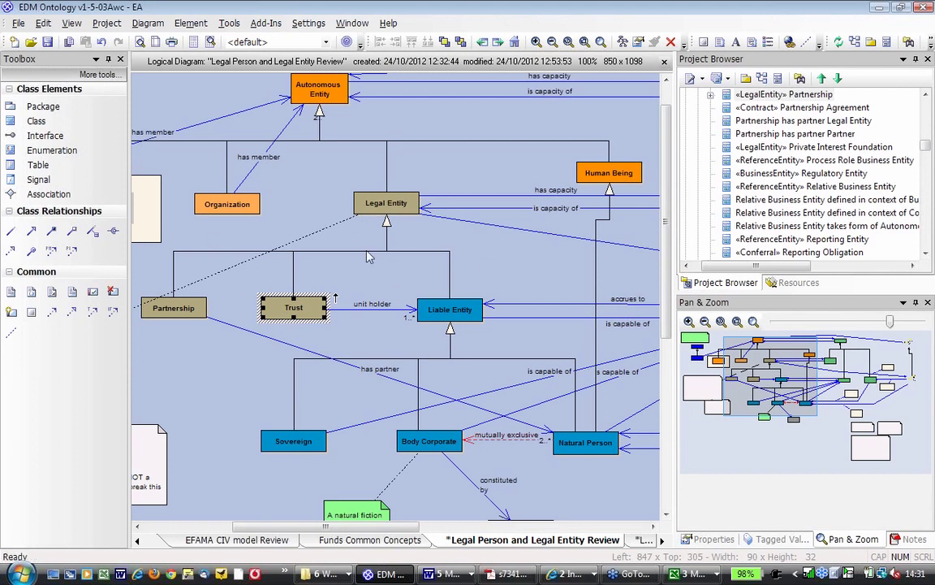
Examine Liable Entity, Partnership's "has partner" association with Natural Person, and Legal Entity's "has capacity" association.
{"action": "left_click", "coordinate": [462, 320]}
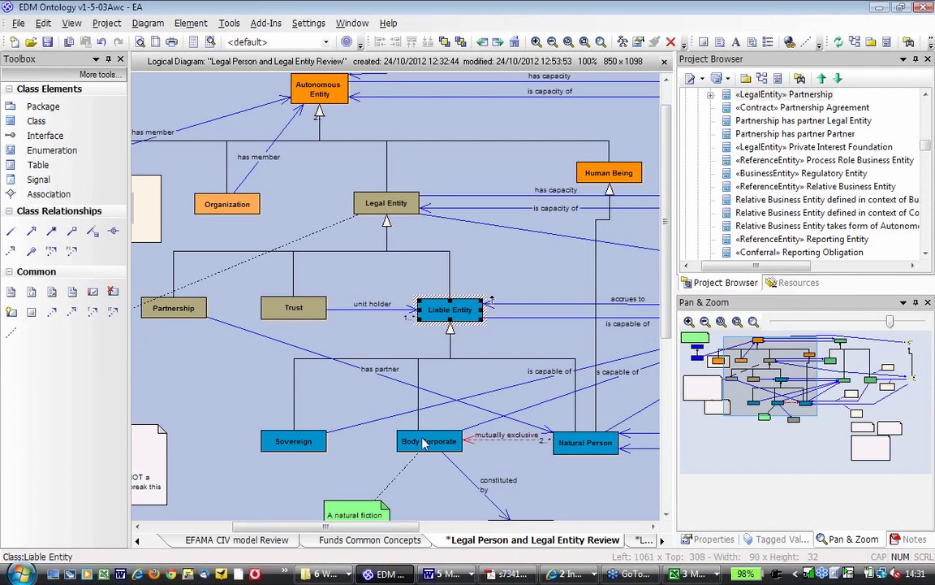
{"action": "left_click", "coordinate": [317, 353]}
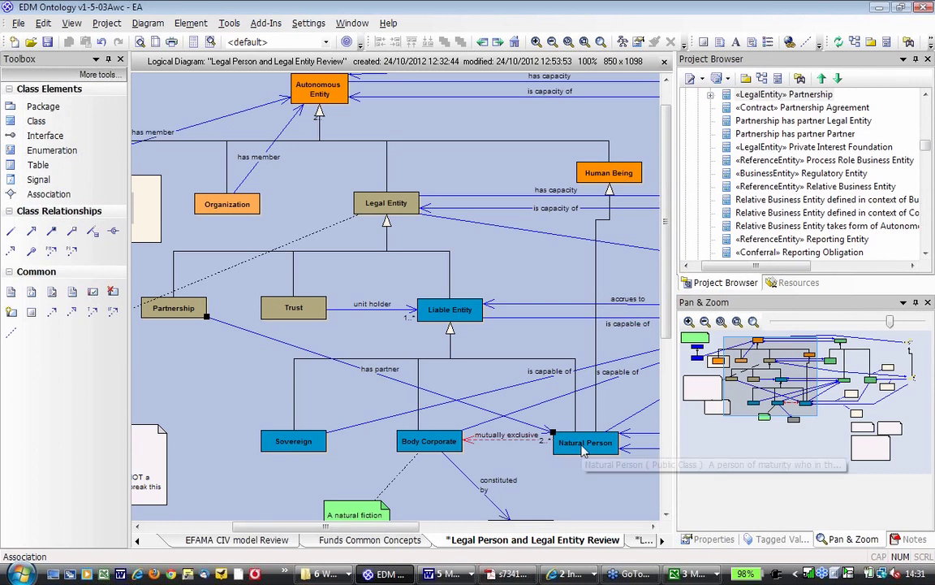
{"action": "left_click", "coordinate": [188, 315]}
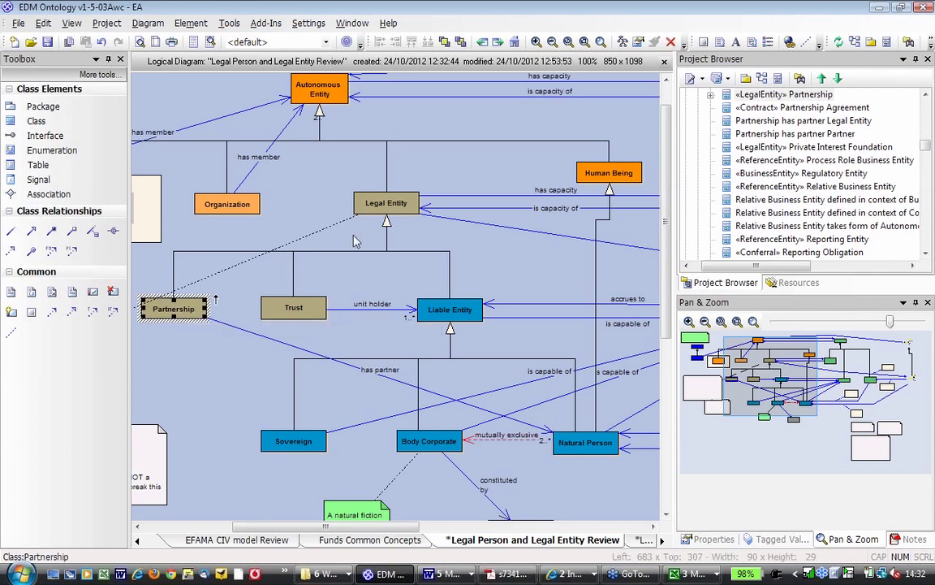
{"action": "left_click", "coordinate": [479, 205]}
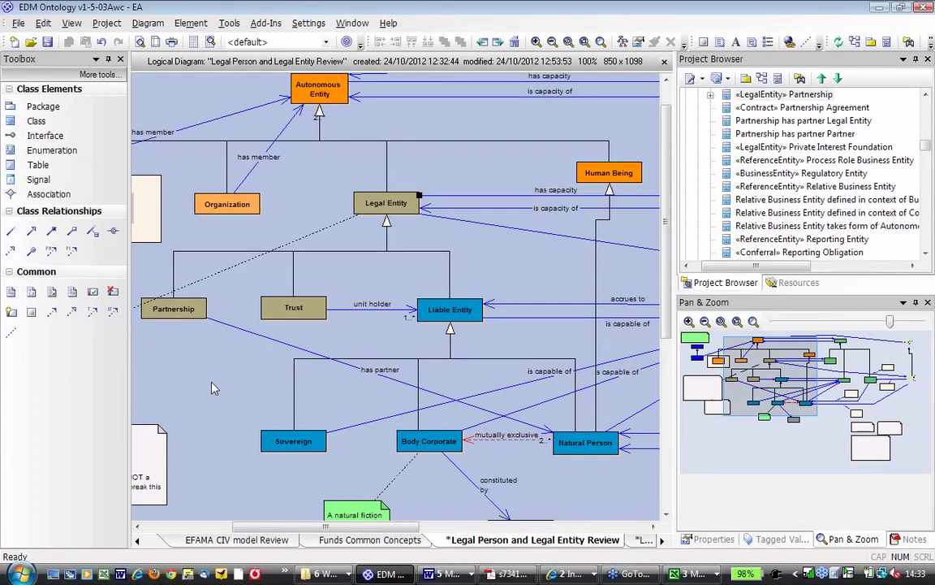
{"action": "left_click", "coordinate": [213, 388]}
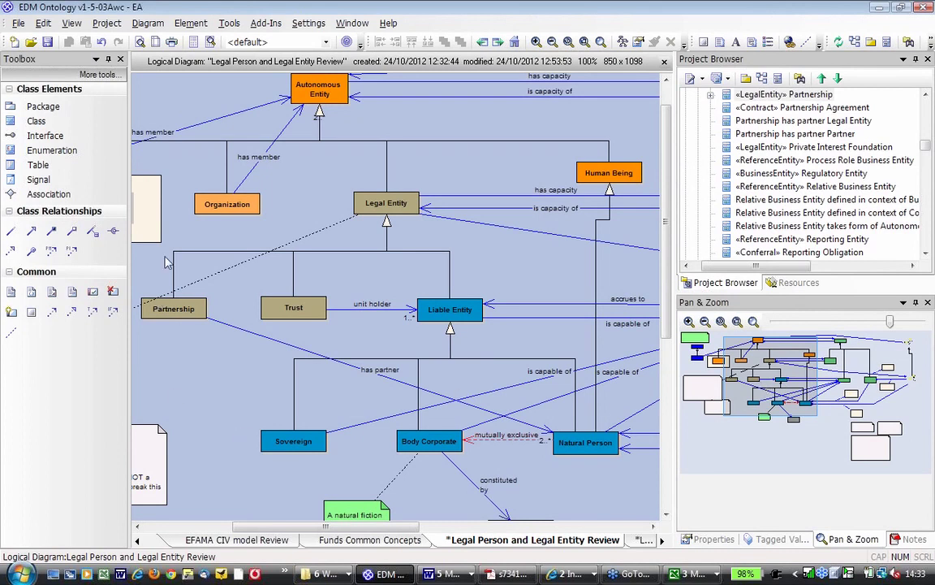
Bring up the Organizations and their Parts diagram and examine Autonomous Entity, Organization, Formal Organization and Organizational Sub Unit.
{"action": "left_click", "coordinate": [137, 542]}
{"action": "left_click", "coordinate": [137, 542]}
{"action": "left_click", "coordinate": [136, 542]}
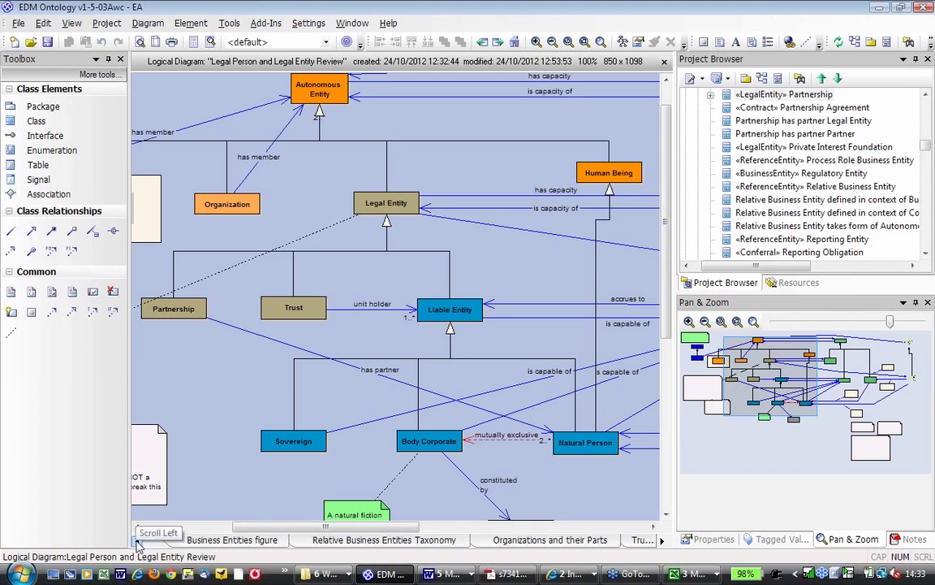
{"action": "left_click", "coordinate": [505, 540]}
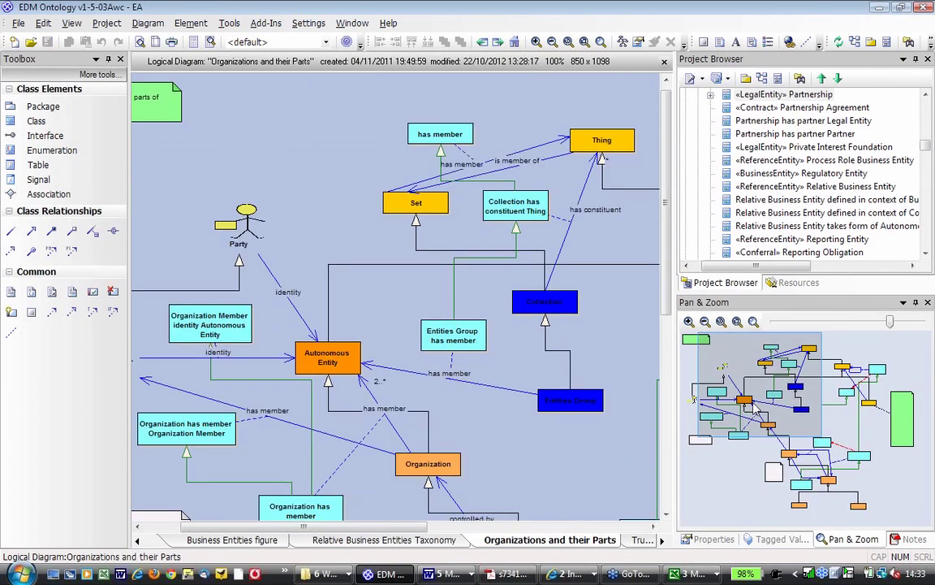
{"action": "mouse_move", "coordinate": [755, 410]}
{"action": "left_mouse_down"}
{"action": "mouse_move", "coordinate": [773, 432]}
{"action": "mouse_move", "coordinate": [759, 425]}
{"action": "left_mouse_up"}
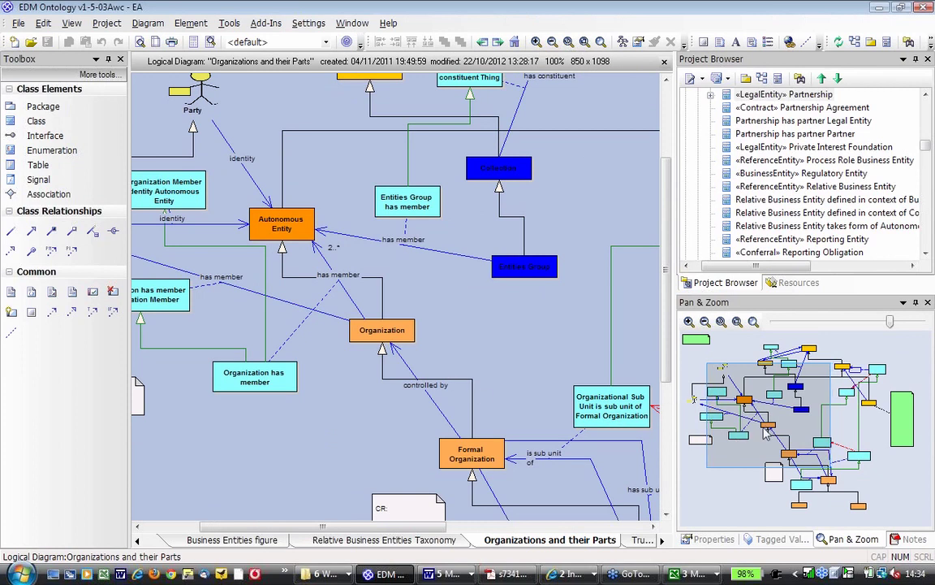
{"action": "left_click_drag", "start_coordinate": [767, 434], "coordinate": [779, 456]}
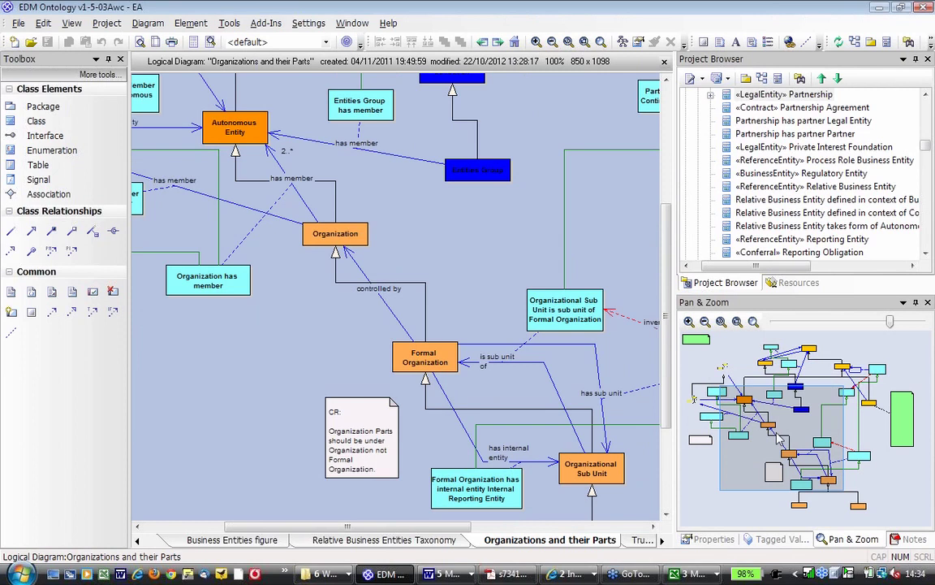
Examine Organization, its generalization to Autonomous Entity, and the description of the Entities Group class.
{"action": "left_click_drag", "start_coordinate": [778, 438], "coordinate": [776, 436]}
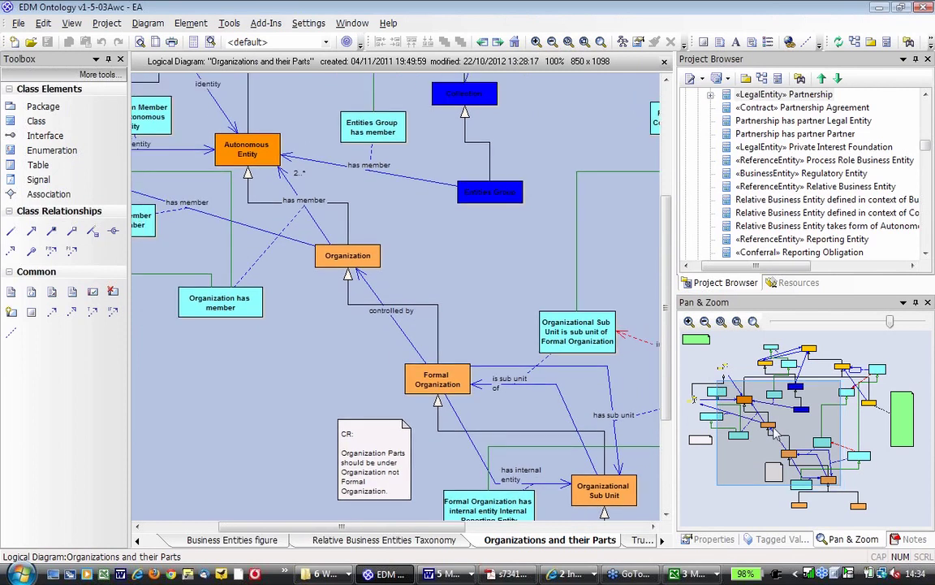
{"action": "left_click_drag", "start_coordinate": [775, 435], "coordinate": [775, 424]}
{"action": "left_click", "coordinate": [366, 306]}
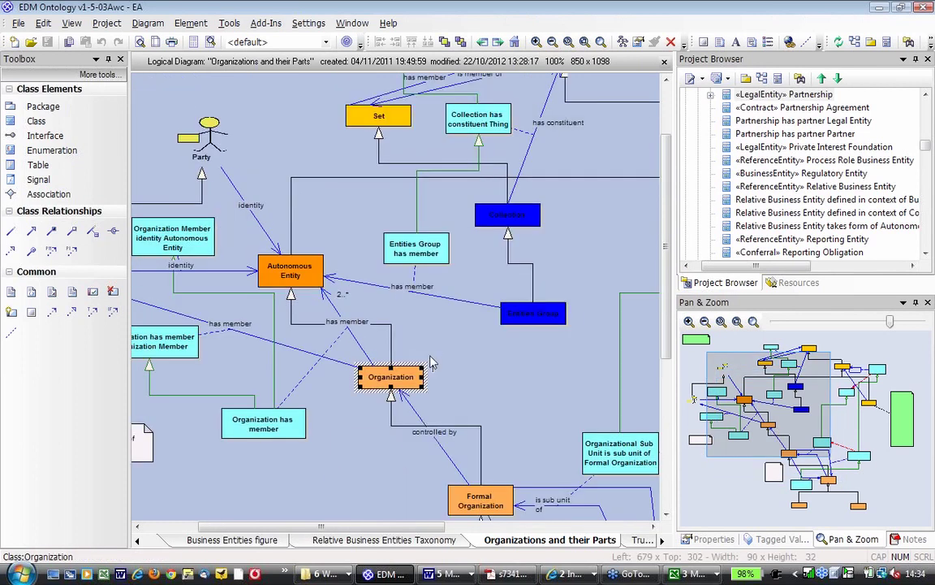
{"action": "left_click", "coordinate": [392, 333]}
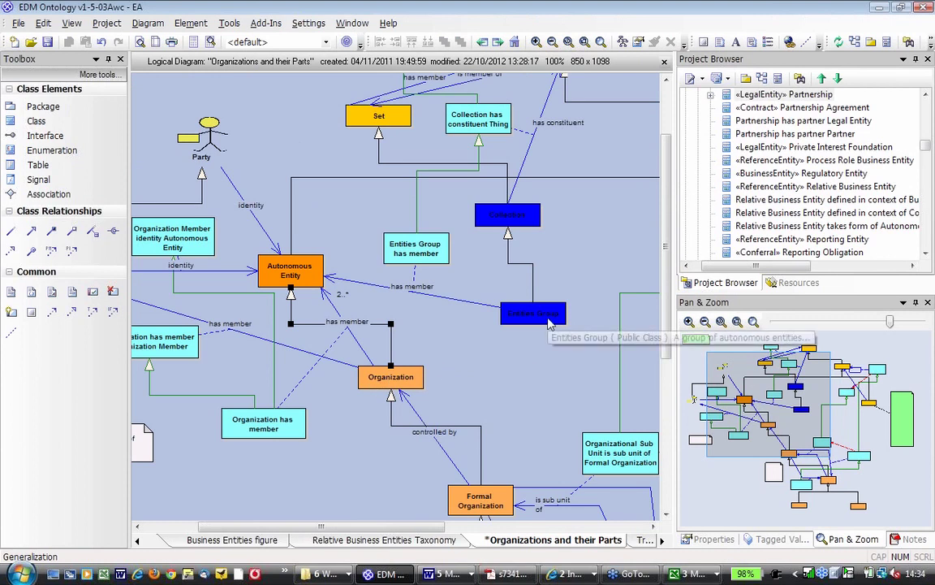
{"action": "left_click", "coordinate": [451, 342]}
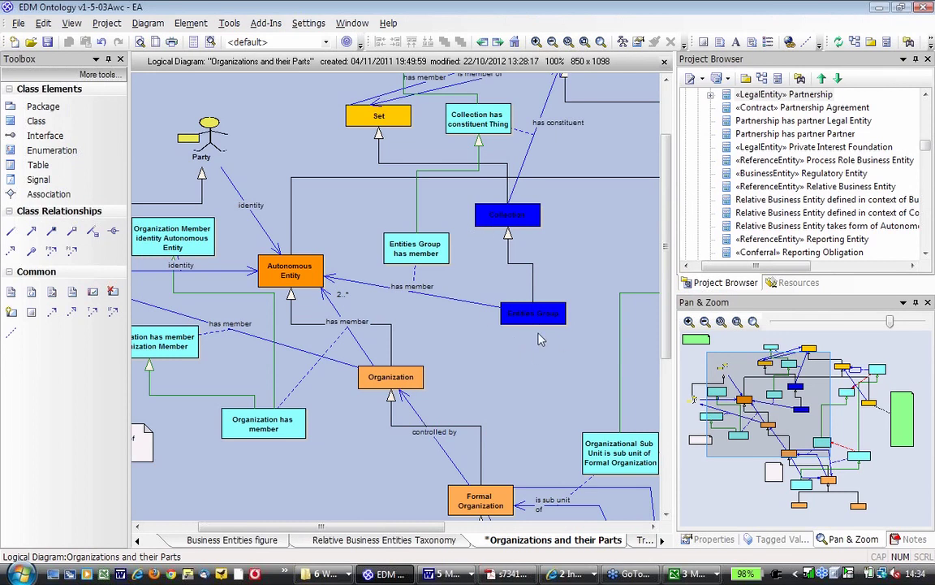
{"action": "mouse_move", "coordinate": [544, 323]}
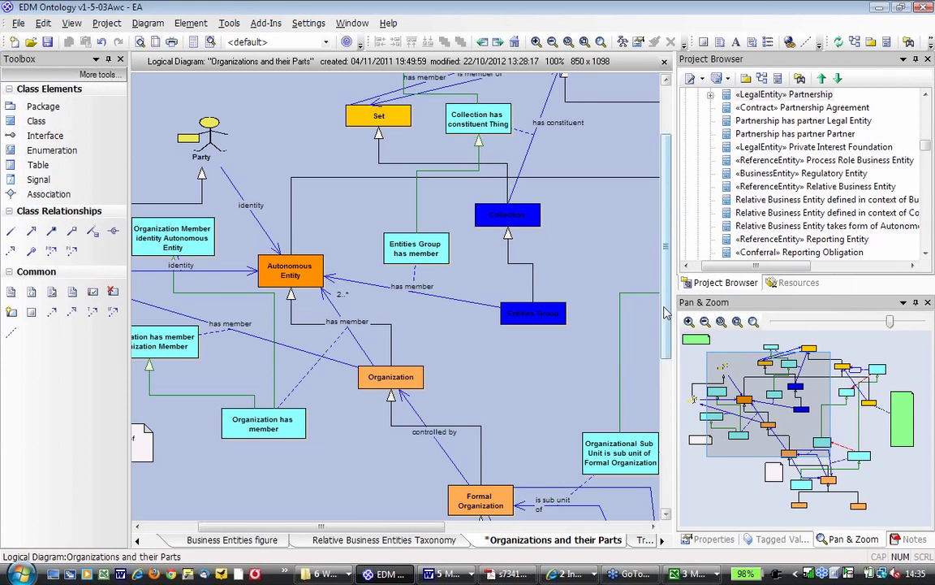
Examine the "has constituent" association from Collection to Thing and the Set and Collection classes, and check the notes of Entities Group.
{"action": "left_click_drag", "start_coordinate": [666, 313], "coordinate": [668, 264]}
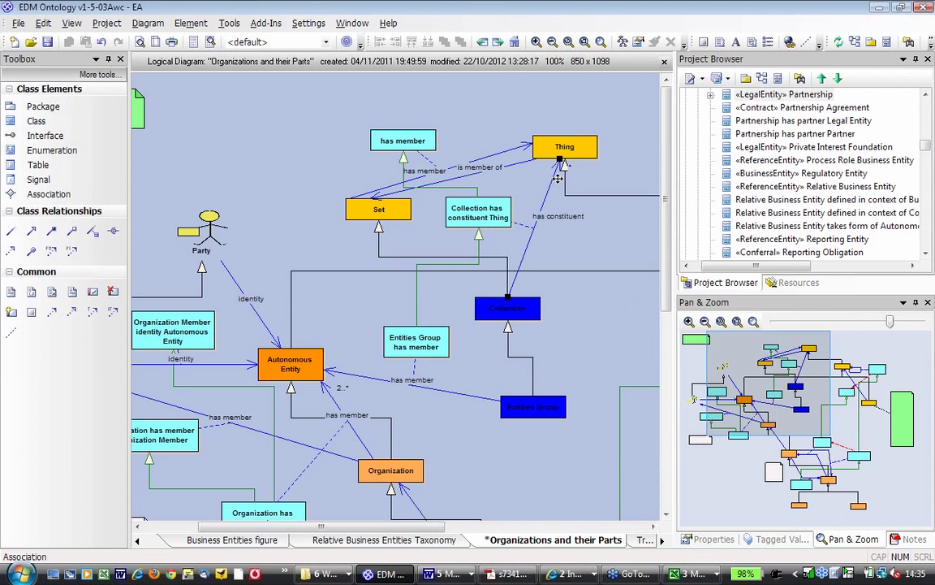
{"action": "left_click", "coordinate": [378, 208]}
{"action": "left_click", "coordinate": [516, 312]}
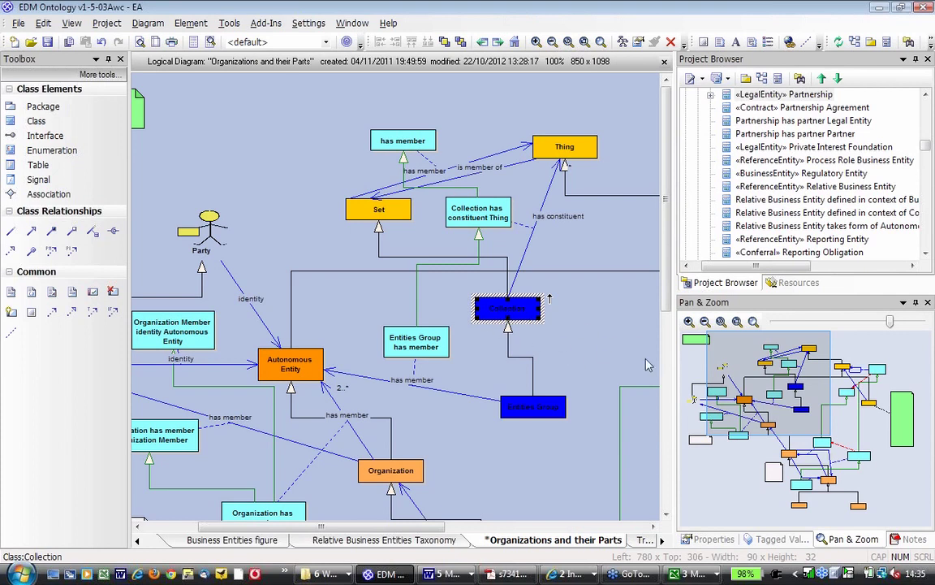
{"action": "left_click", "coordinate": [510, 401]}
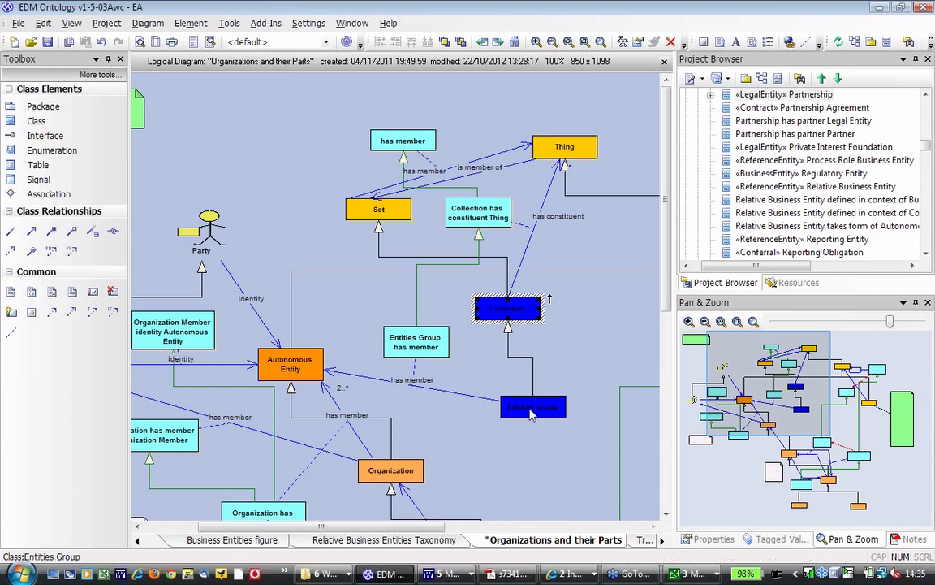
{"action": "left_click", "coordinate": [912, 541]}
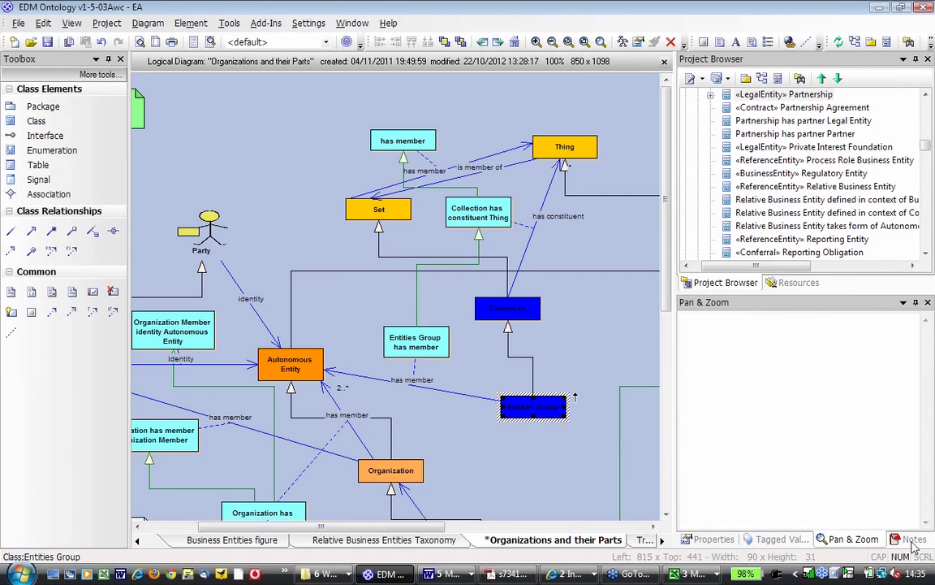
{"action": "left_click", "coordinate": [837, 539]}
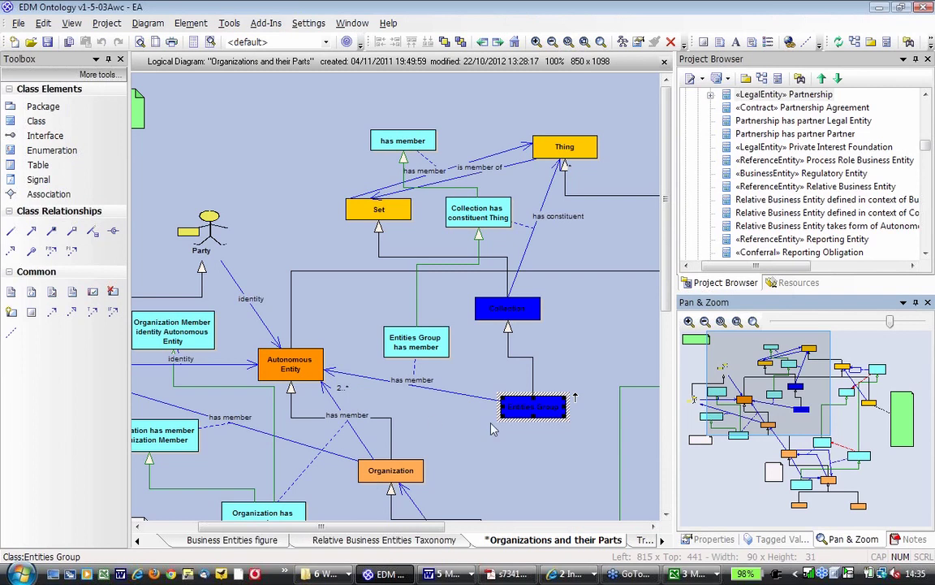
Compare Organization and its generalization to Autonomous Entity with the Entities Group class.
{"action": "left_click", "coordinate": [291, 402]}
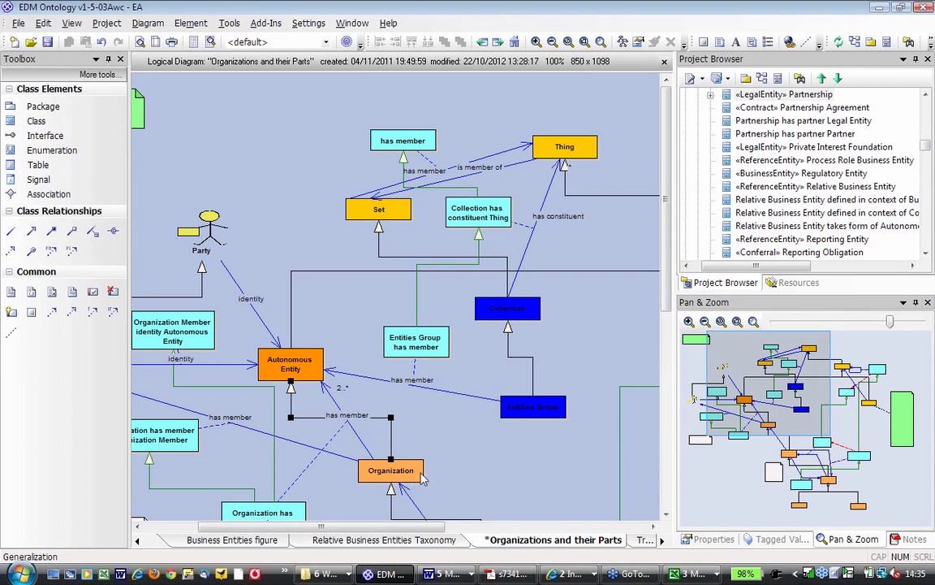
{"action": "left_click", "coordinate": [418, 469]}
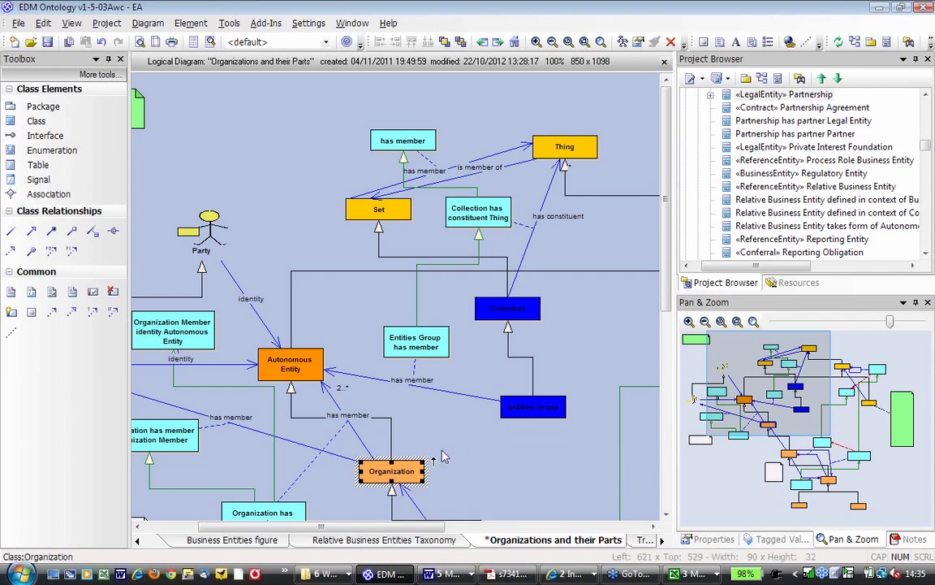
{"action": "left_click", "coordinate": [501, 413]}
{"action": "left_click", "coordinate": [393, 472]}
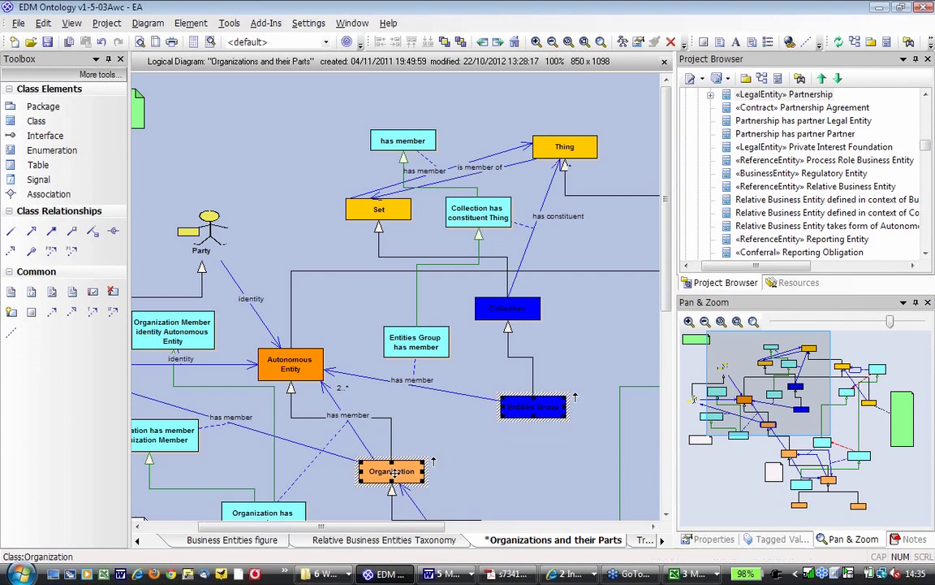
{"action": "left_click", "coordinate": [523, 413]}
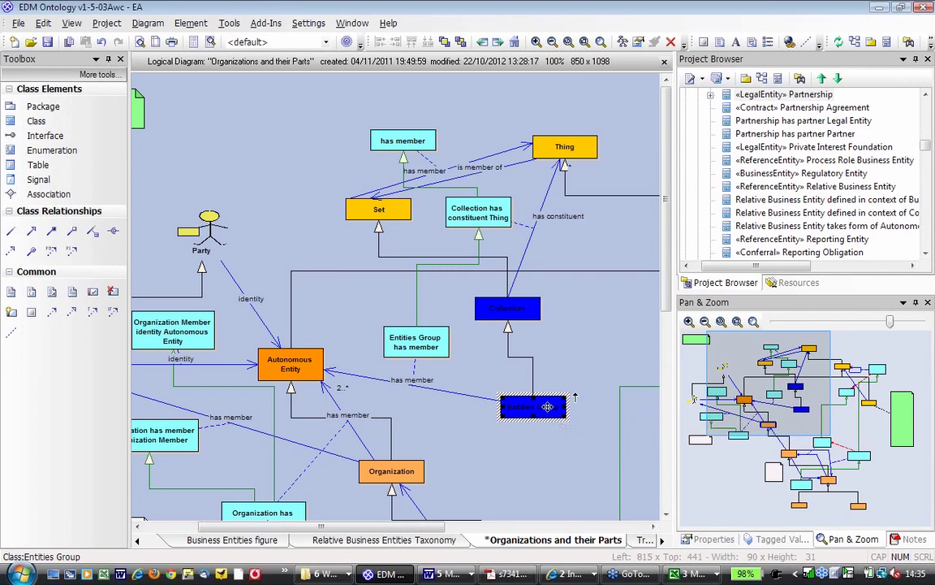
{"action": "left_click", "coordinate": [392, 473]}
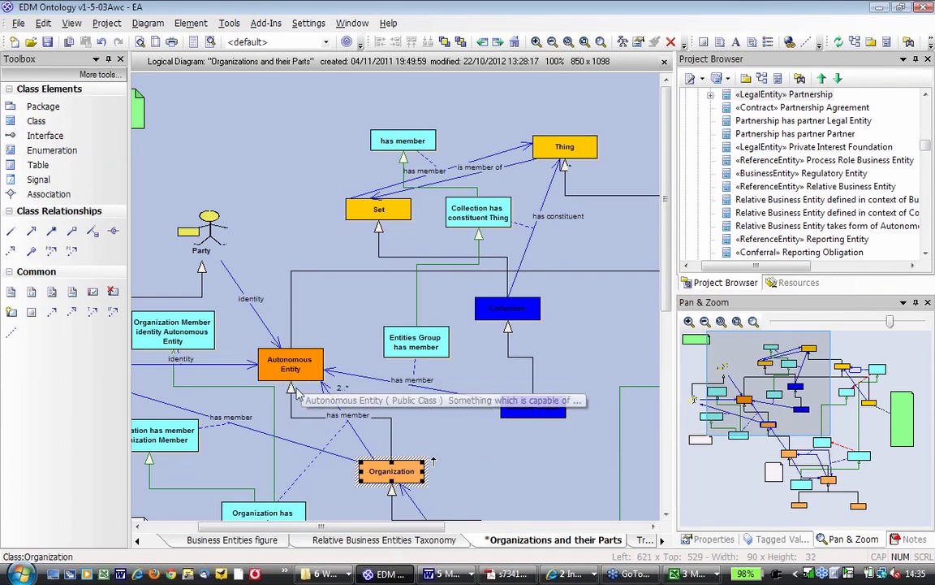
{"action": "left_click", "coordinate": [356, 417]}
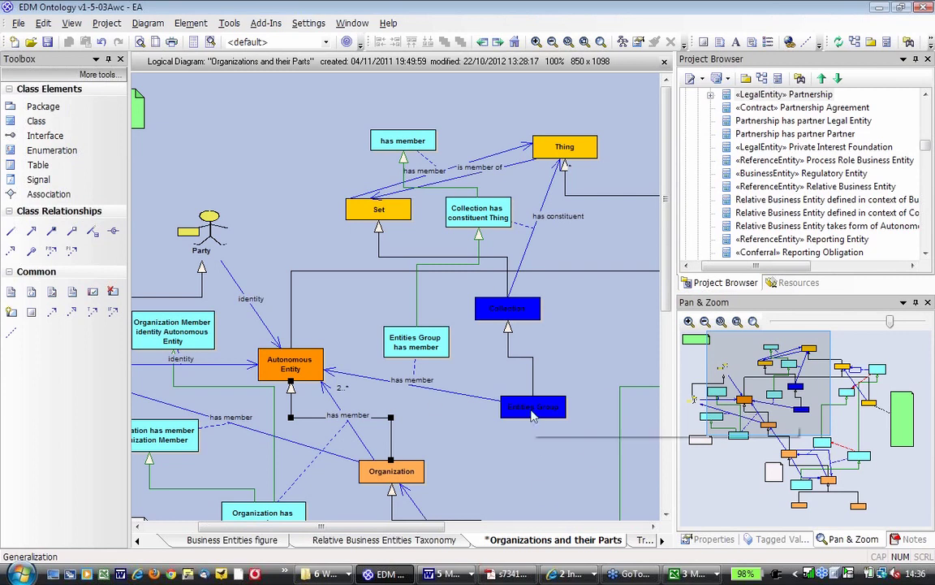
Move the Entities Group class directly beneath Collection and save the diagram.
{"action": "mouse_move", "coordinate": [533, 415]}
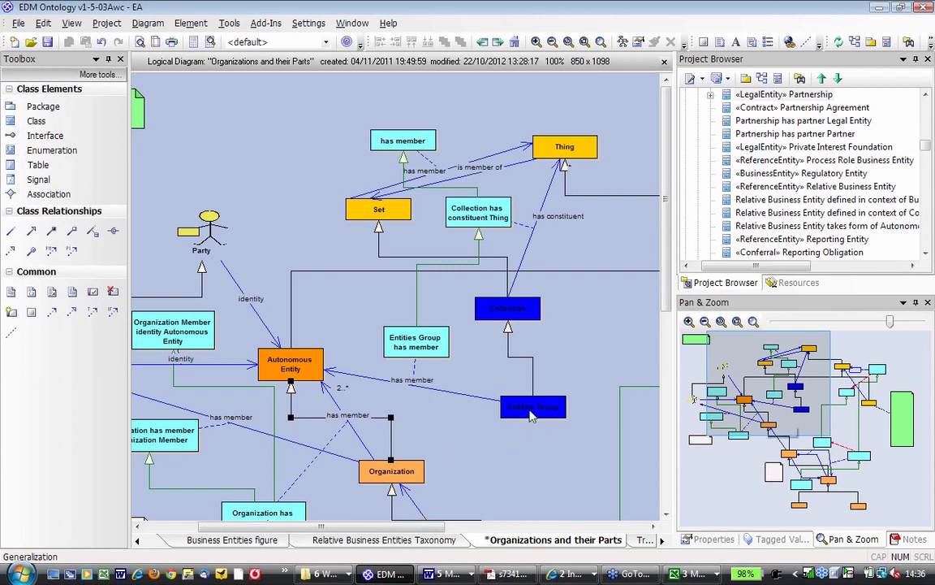
{"action": "mouse_move", "coordinate": [532, 415]}
{"action": "left_mouse_down"}
{"action": "mouse_move", "coordinate": [508, 403]}
{"action": "mouse_move", "coordinate": [497, 379]}
{"action": "left_mouse_up"}
{"action": "left_click", "coordinate": [543, 443]}
{"action": "key", "text": "ctrl+s"}
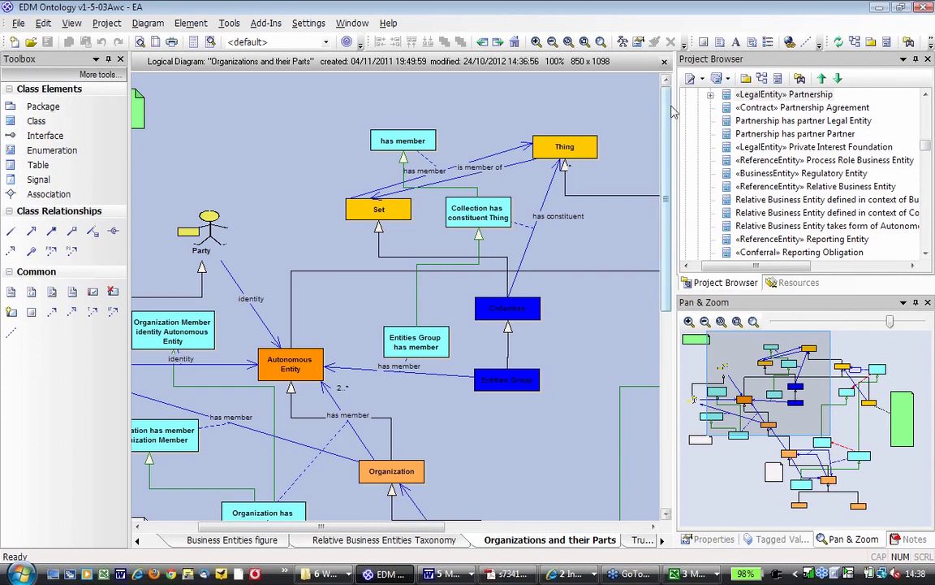
Place a note below Entities Group, headed "Entities Group:", and begin its text with "Question the value of defining something which is this".
{"action": "left_click", "coordinate": [719, 41]}
{"action": "left_click", "coordinate": [500, 422]}
{"action": "type", "text": "Entities Group"}
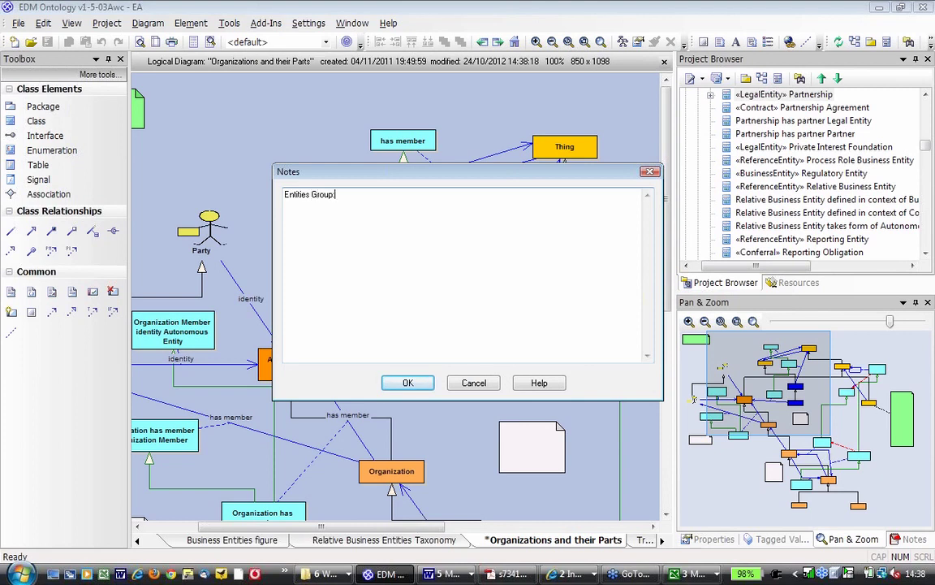
{"action": "type", "text": ":  Question the value of "}
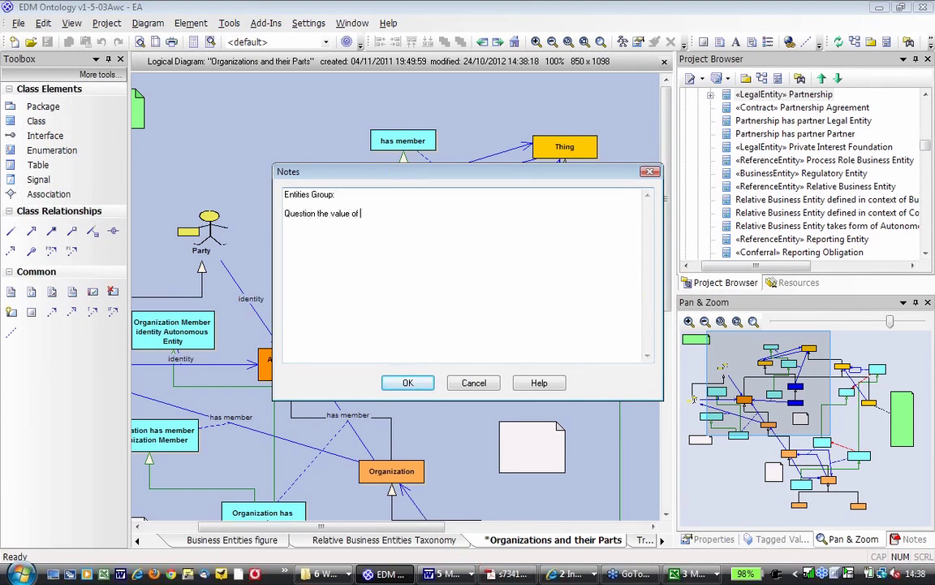
{"action": "type", "text": "defining something which is this"}
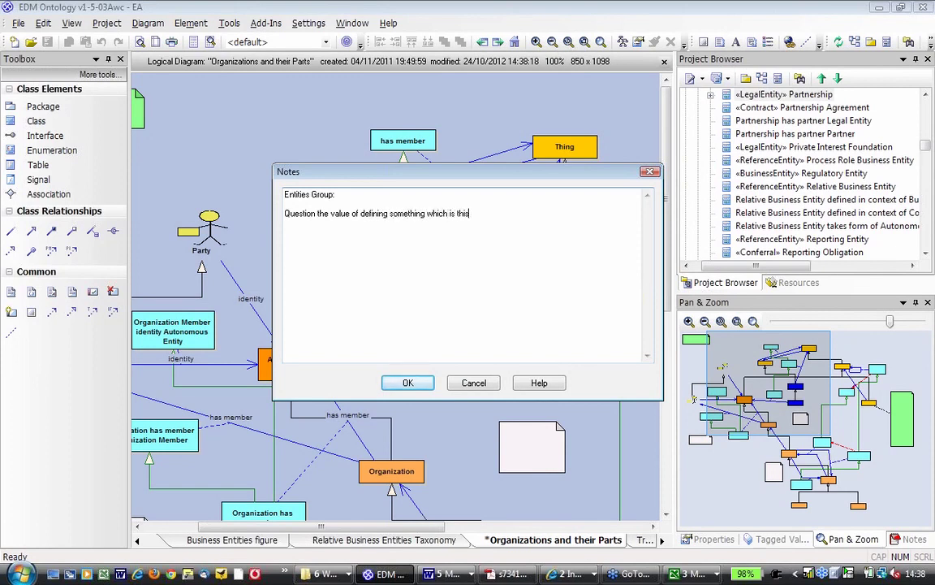
Continue the note with "generic. People may be tempted to put things like Joint Venture here where they don't belobg.".
{"action": "type", "text": " generic. People may be tem"}
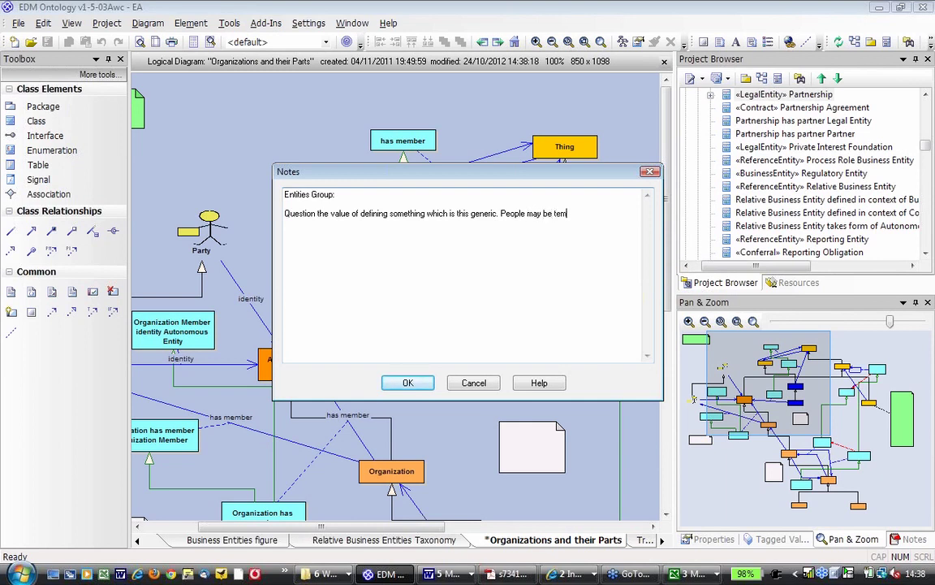
{"action": "type", "text": "pted to p"}
{"action": "type", "text": "things like Joint"}
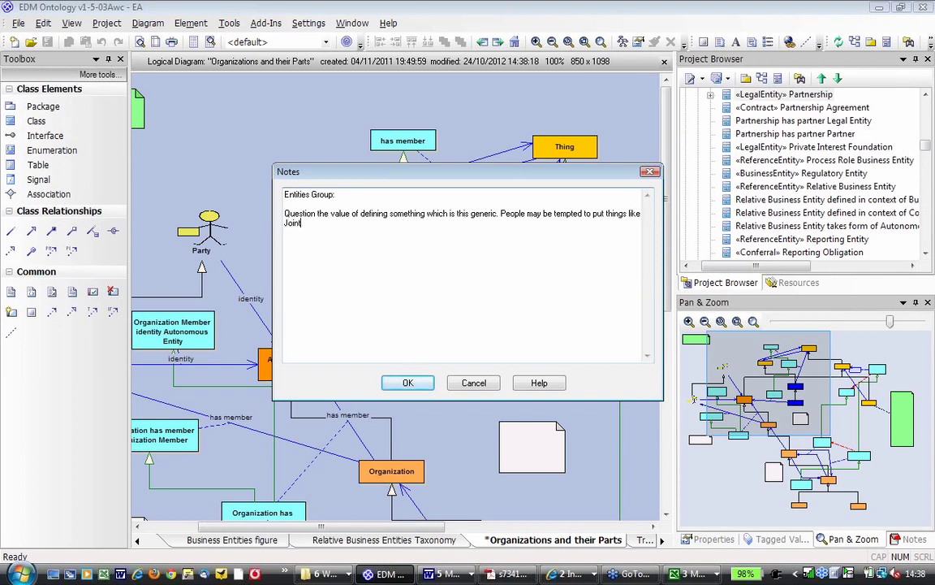
{"action": "type", "text": " Vensure"}
{"action": "key", "text": "BackSpace"}
{"action": "key", "text": "BackSpace"}
{"action": "key", "text": "BackSpace"}
{"action": "key", "text": "BackSpace"}
{"action": "type", "text": "ture here where they do"}
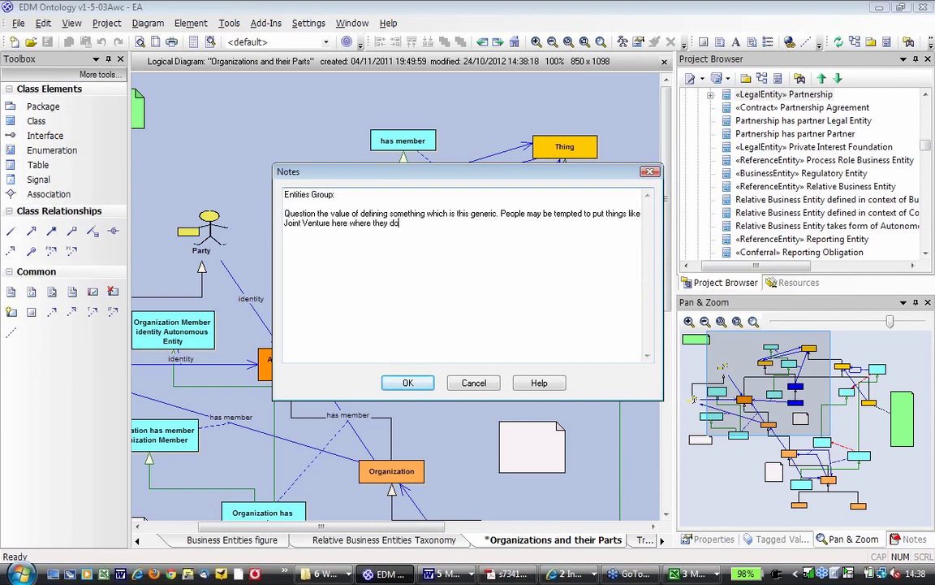
{"action": "type", "text": "n't belobg."}
Add the note paragraph "The issue: this can end up becoming a cheat. Also confuses the levels of abstraction in the model. for".
{"action": "key", "text": "Return"}
{"action": "key", "text": "Return"}
{"action": "type", "text": "The issue: this can e"}
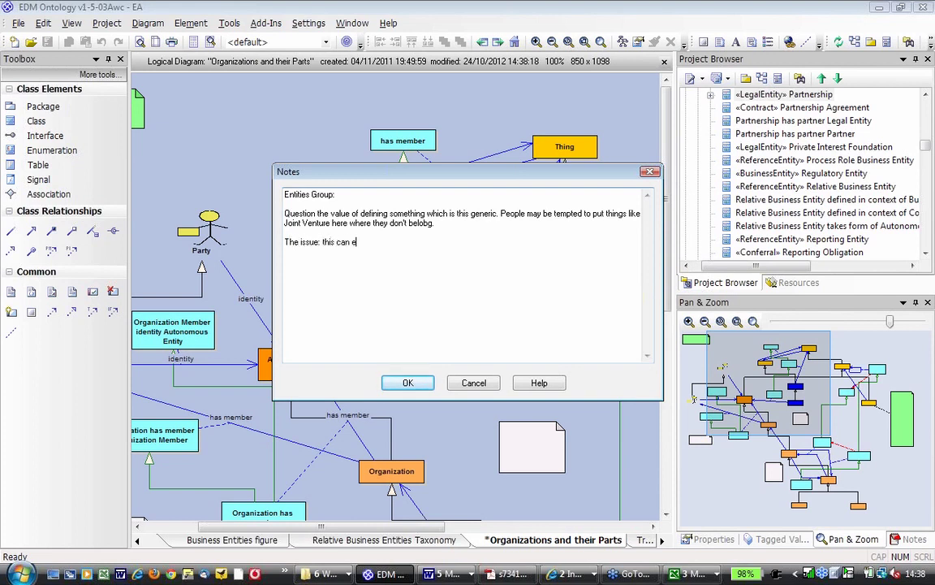
{"action": "type", "text": "nd up becoming a cheat"}
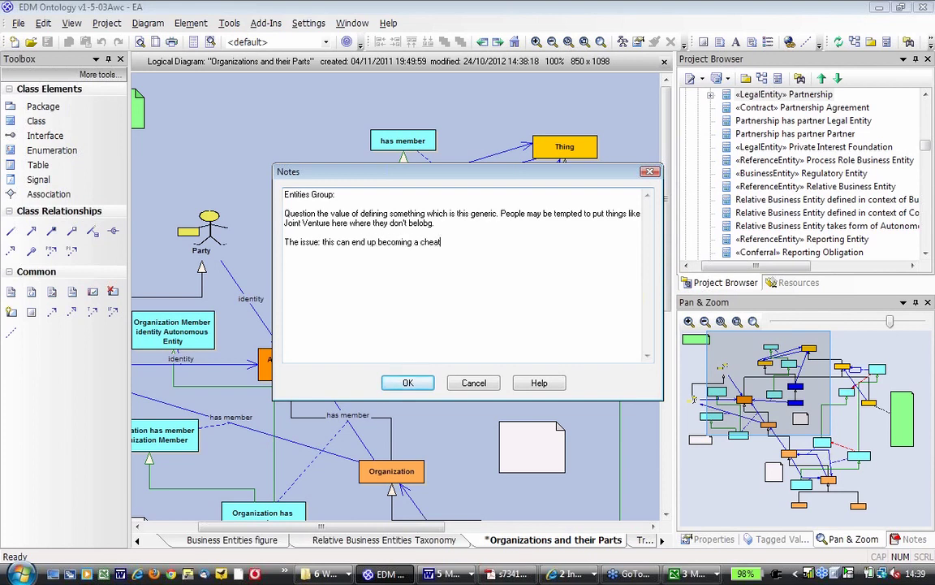
{"action": "type", "text": ". a"}
{"action": "key", "text": "BackSpace"}
{"action": "type", "text": "Also confuses the levels of ab"}
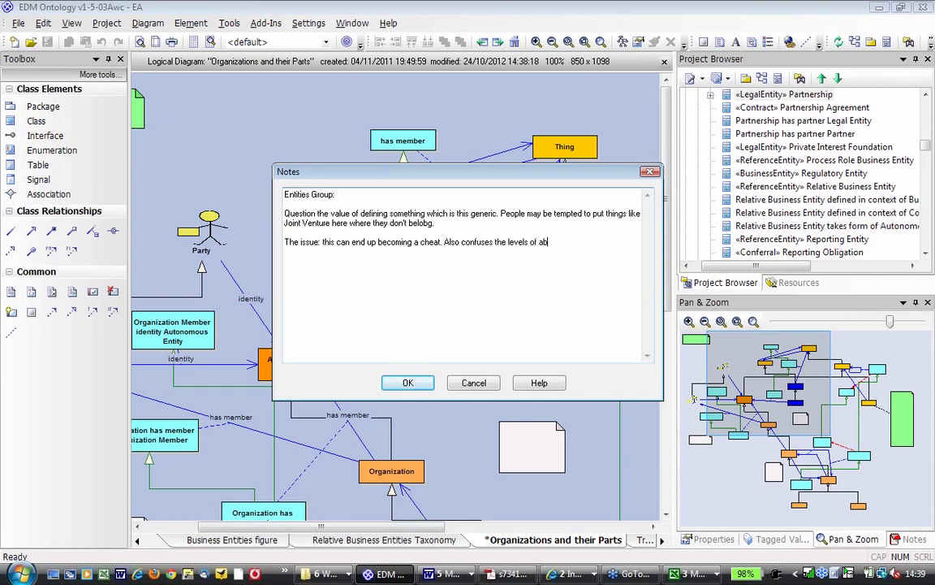
{"action": "type", "text": "straction."}
{"action": "key", "text": "BackSpace"}
{"action": "type", "text": "in the model. for"}
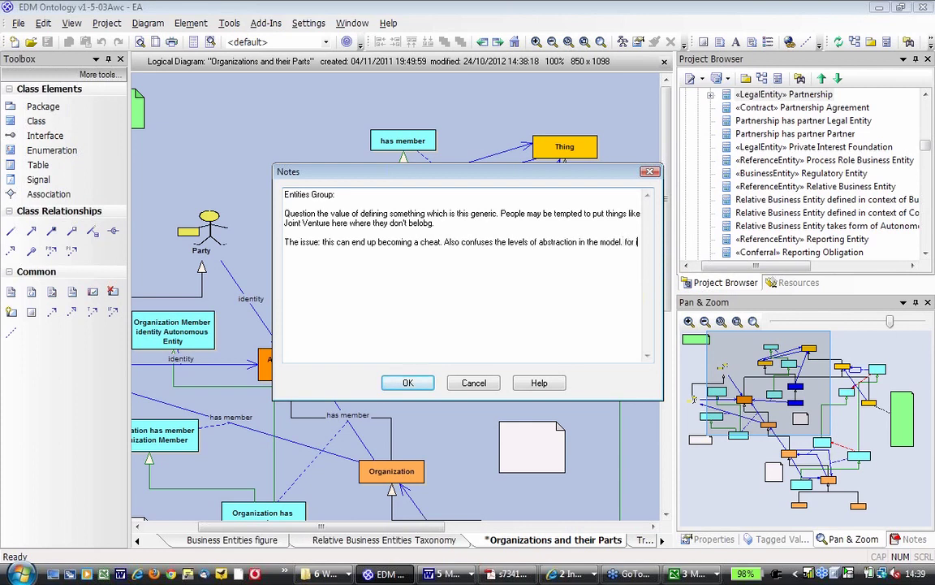
Complete the issue paragraph with "instance Entities Group is at a higher level of abstraction than Liable Entity.".
{"action": "type", "text": " instance Entities Group is at a higher "}
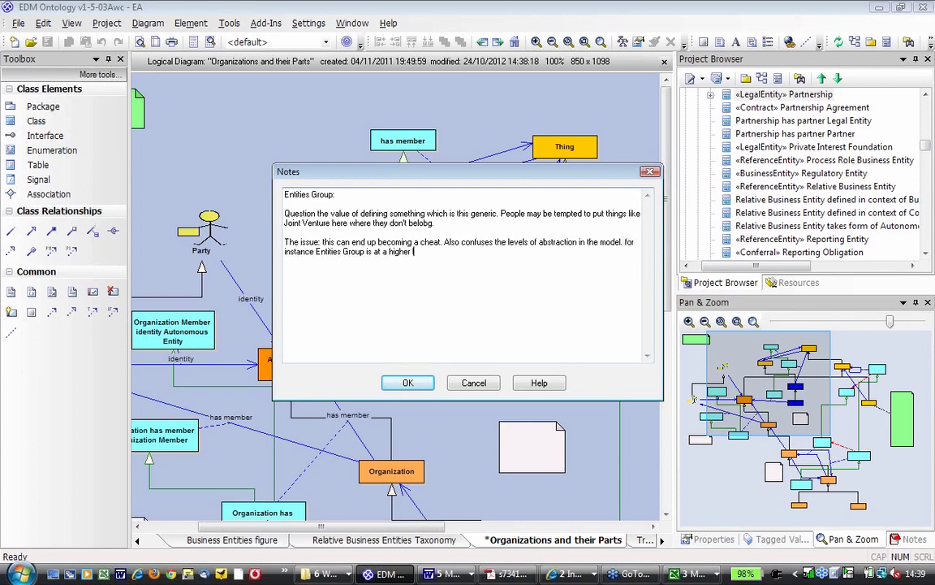
{"action": "type", "text": "level of abstraction than L"}
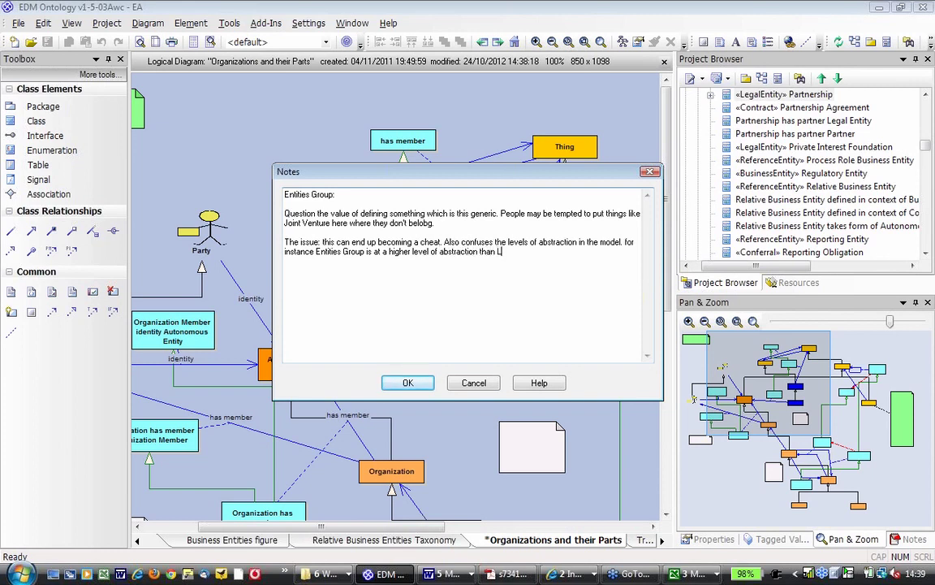
{"action": "type", "text": "iable Entity. can"}
{"action": "key", "text": "BackSpace"}
{"action": "key", "text": "BackSpace"}
{"action": "key", "text": "BackSpace"}
Add the note paragraph "Can also become very non specific. For instance a group of persons - people end up using it to handle things which".
{"action": "key", "text": "Return"}
{"action": "type", "text": "Can also be"}
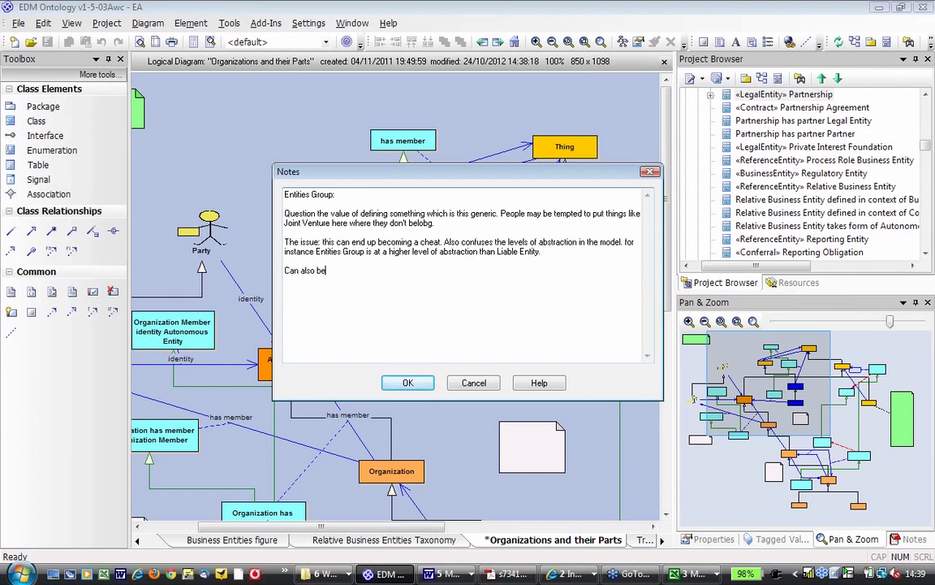
{"action": "type", "text": "come very non specific. "}
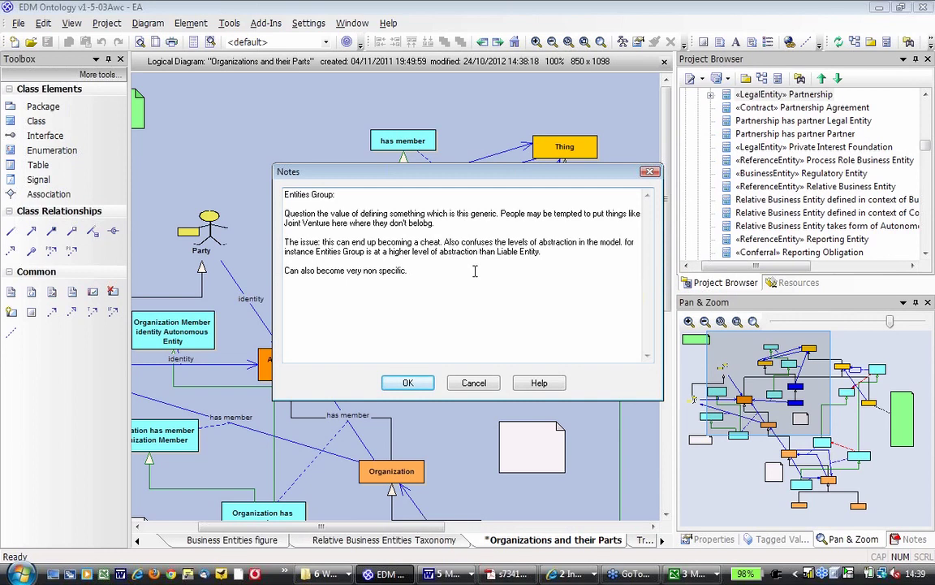
{"action": "type", "text": "For instance a group of p"}
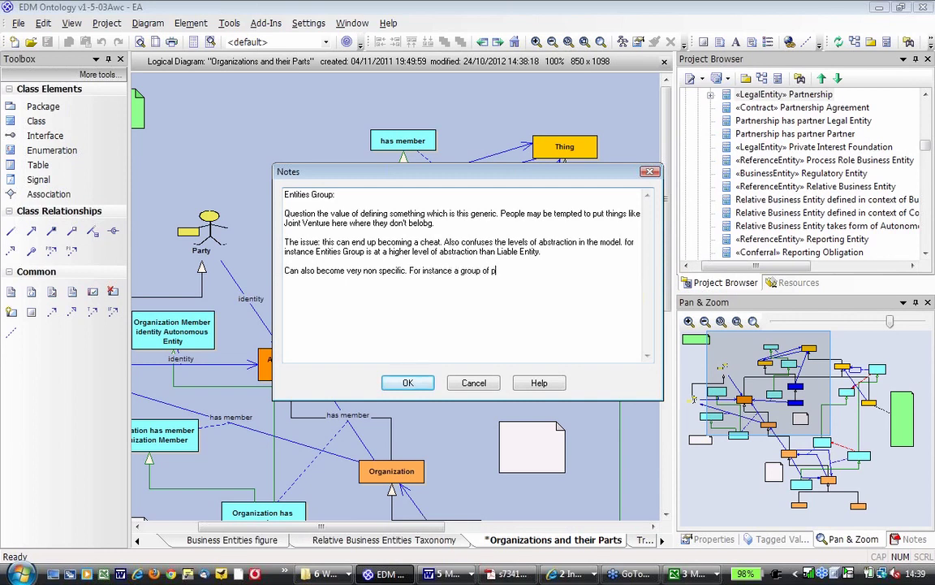
{"action": "type", "text": "ersons - people end up us"}
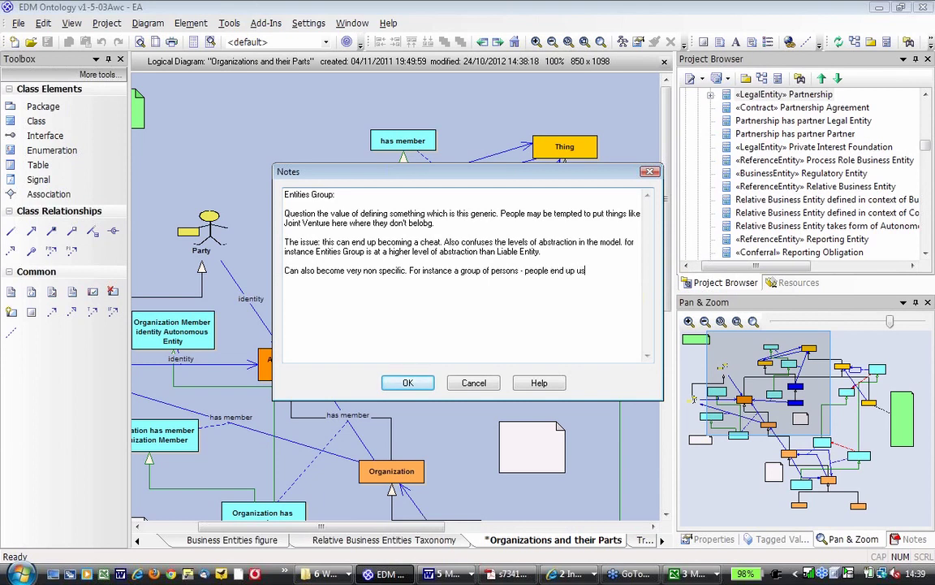
{"action": "type", "text": "ing it to handle things which "}
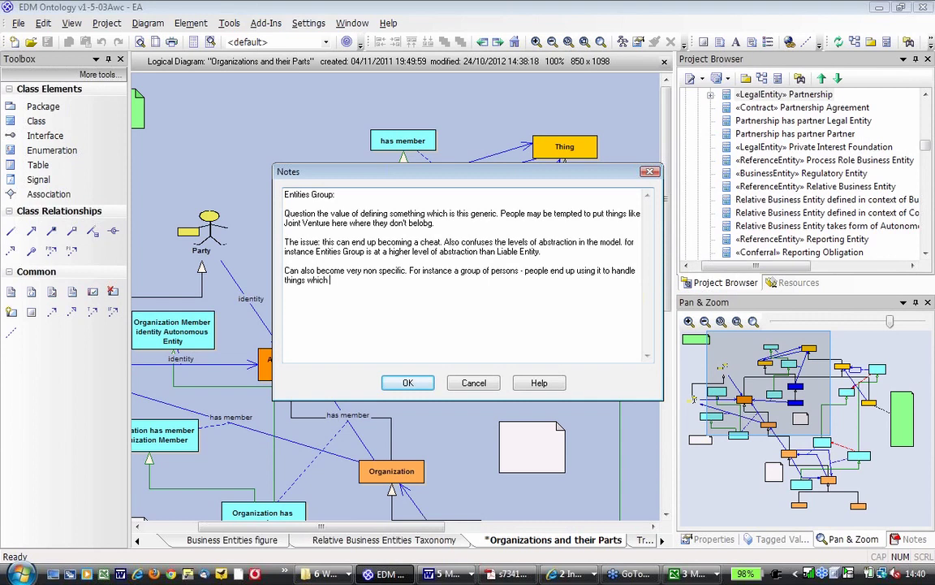
Continue the paragraph with "ought to be more formal such as a marriage, or where someone works. We need to be".
{"action": "type", "text": "ought to be more formal such as a"}
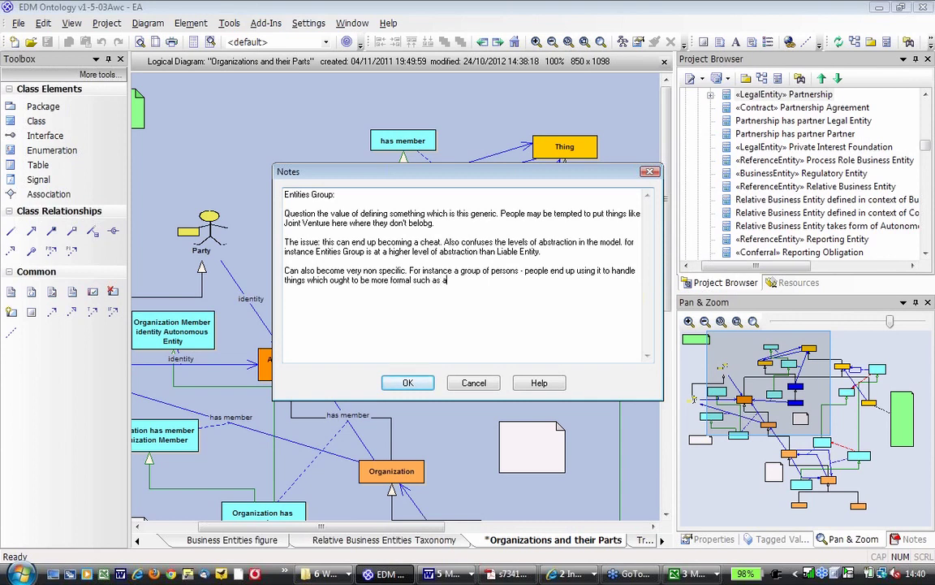
{"action": "type", "text": " marriage, or where someone"}
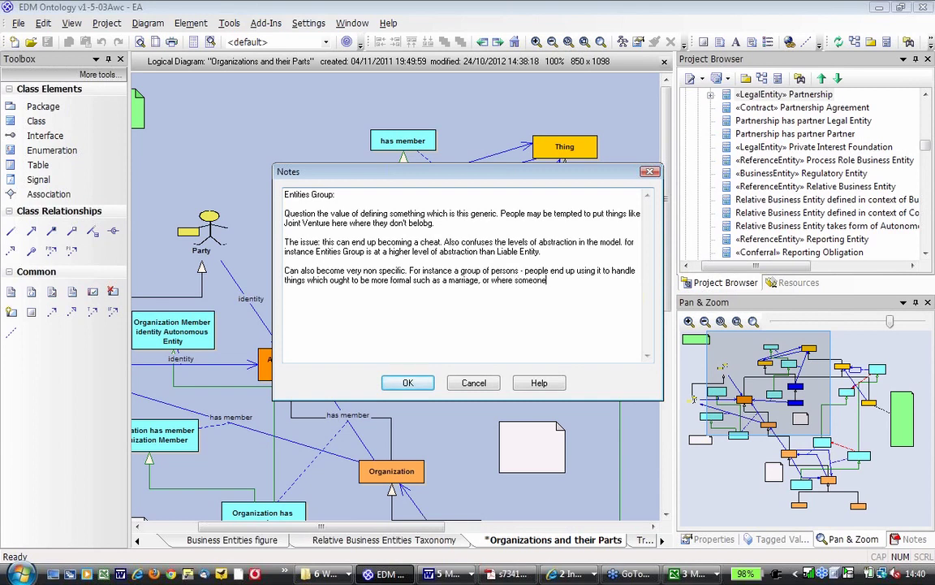
{"action": "type", "text": " works. We need to be"}
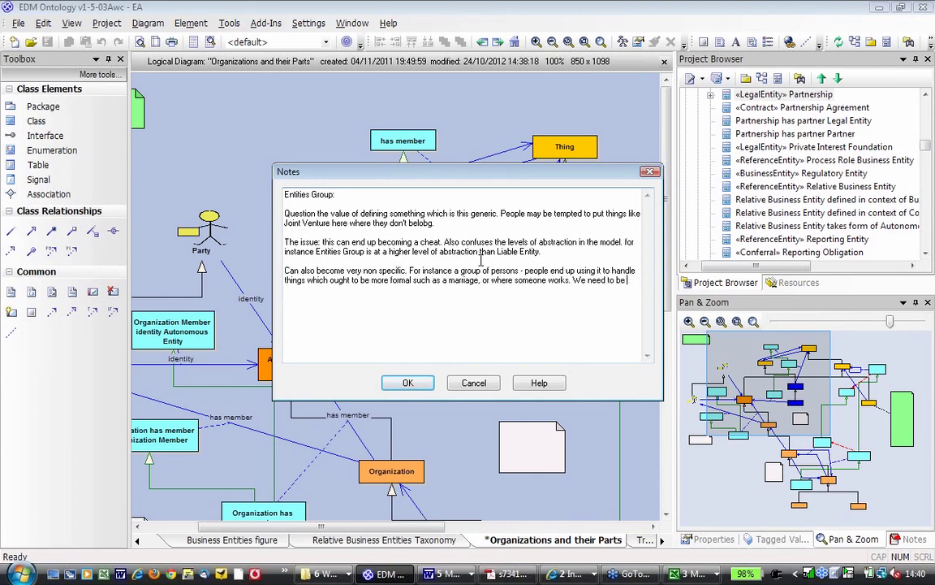
Finish the note with "able to respect those differences, and be able to capture the behaviors and qualities of those things.".
{"action": "type", "text": " able to respect those di"}
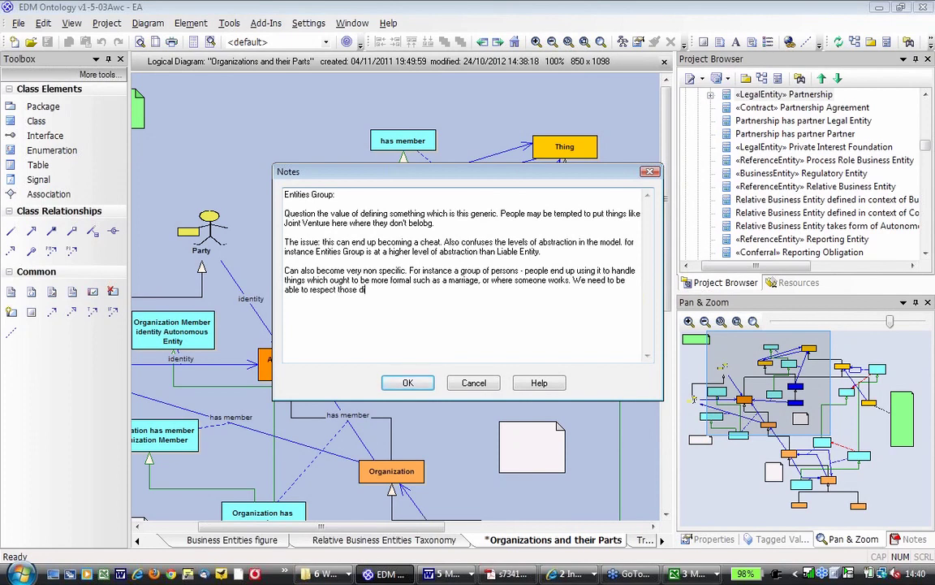
{"action": "type", "text": "fferences, and be able to capture "}
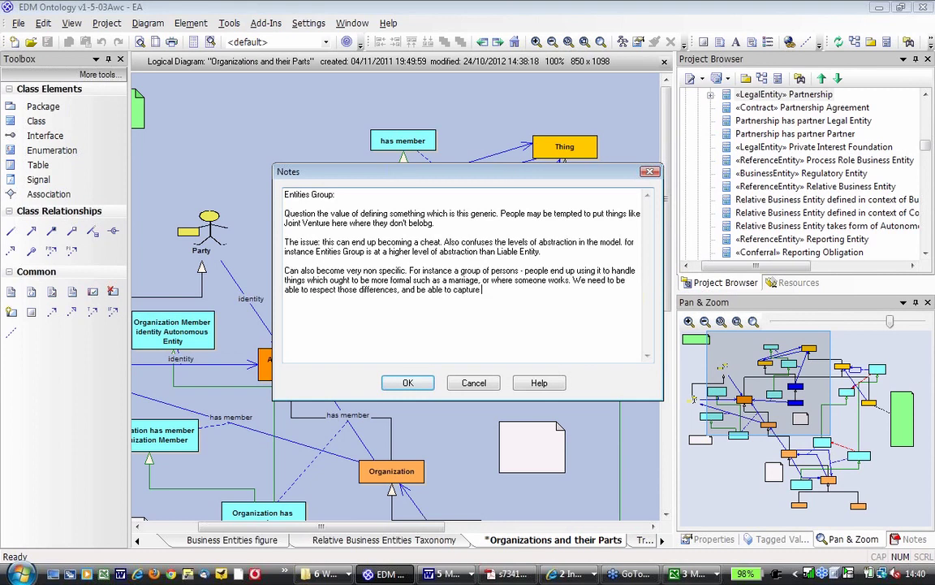
{"action": "type", "text": "the behavoi"}
{"action": "key", "text": "BackSpace"}
{"action": "key", "text": "BackSpace"}
{"action": "type", "text": "iors and"}
{"action": "type", "text": " quan"}
{"action": "key", "text": "BackSpace"}
{"action": "type", "text": "litis"}
{"action": "key", "text": "BackSpace"}
{"action": "type", "text": "es "}
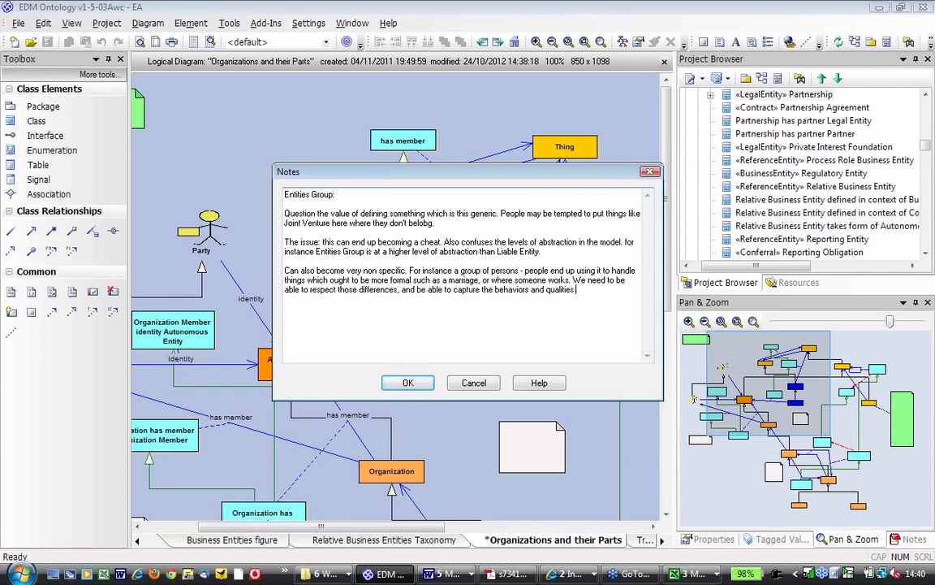
{"action": "type", "text": "of those things."}
{"action": "left_click", "coordinate": [407, 383]}
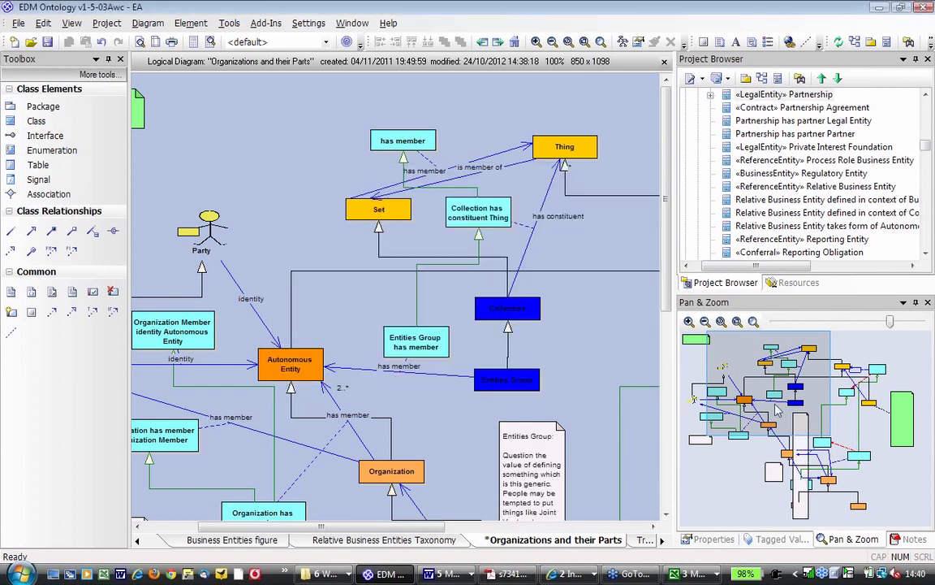
Reshape the tall Entities Group note into a wide box about 364 by 201 just below the Entities Group class.
{"action": "left_click_drag", "start_coordinate": [785, 449], "coordinate": [788, 454]}
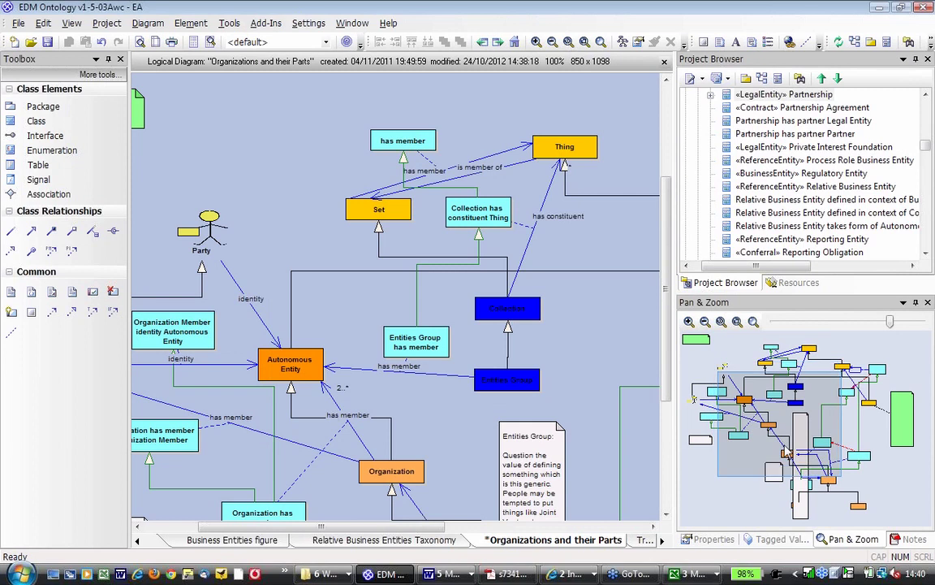
{"action": "left_click_drag", "start_coordinate": [786, 452], "coordinate": [792, 469]}
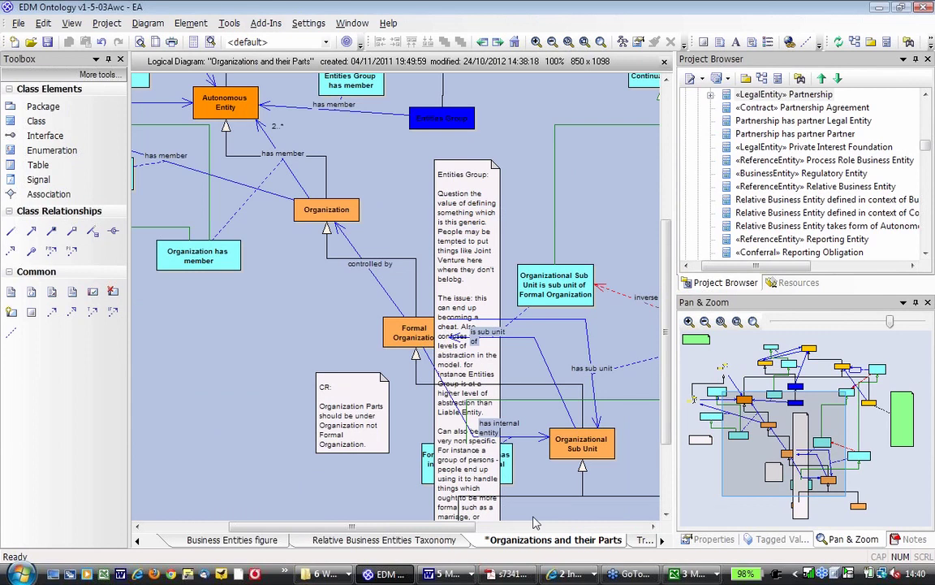
{"action": "left_click_drag", "start_coordinate": [495, 236], "coordinate": [488, 78]}
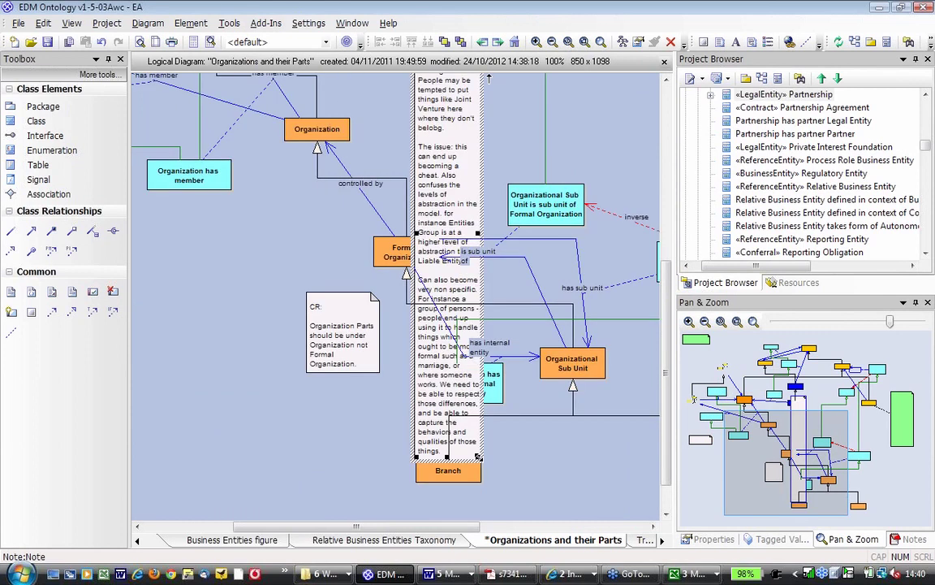
{"action": "left_click_drag", "start_coordinate": [479, 458], "coordinate": [508, 412]}
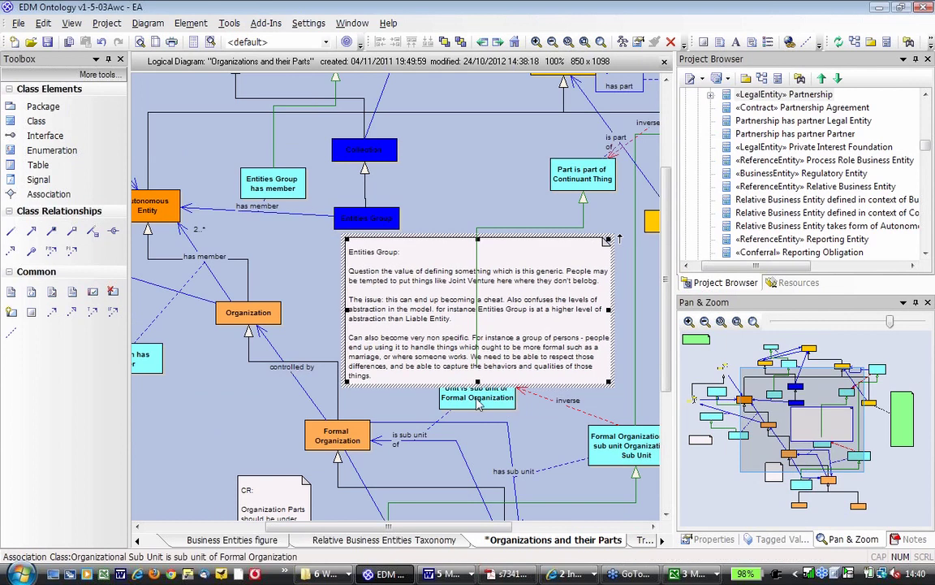
Spread out the Entities Group note, the Organizational Sub Unit association class and Formal Organization to reduce overlaps, and save the diagram.
{"action": "left_click_drag", "start_coordinate": [479, 405], "coordinate": [531, 410]}
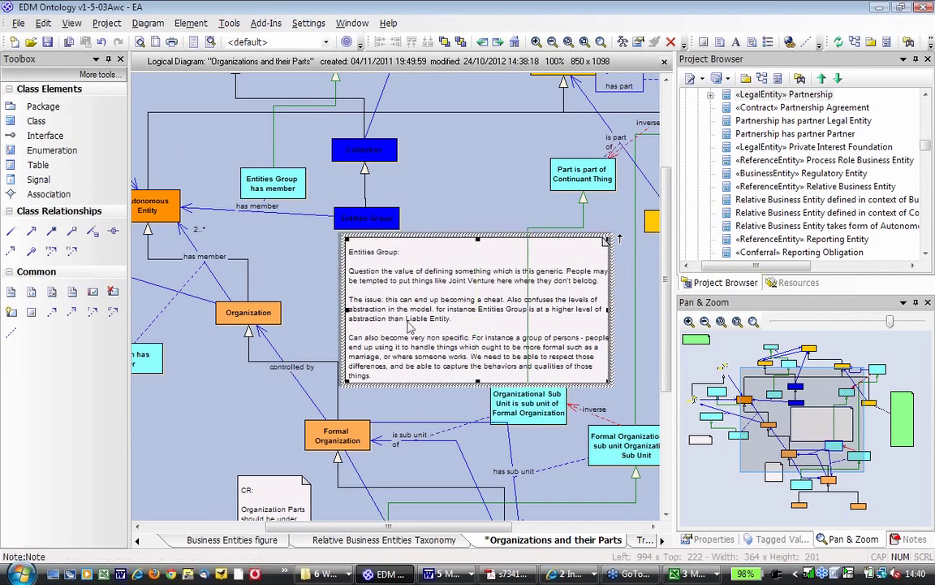
{"action": "left_click_drag", "start_coordinate": [408, 325], "coordinate": [372, 325]}
{"action": "left_click", "coordinate": [603, 308]}
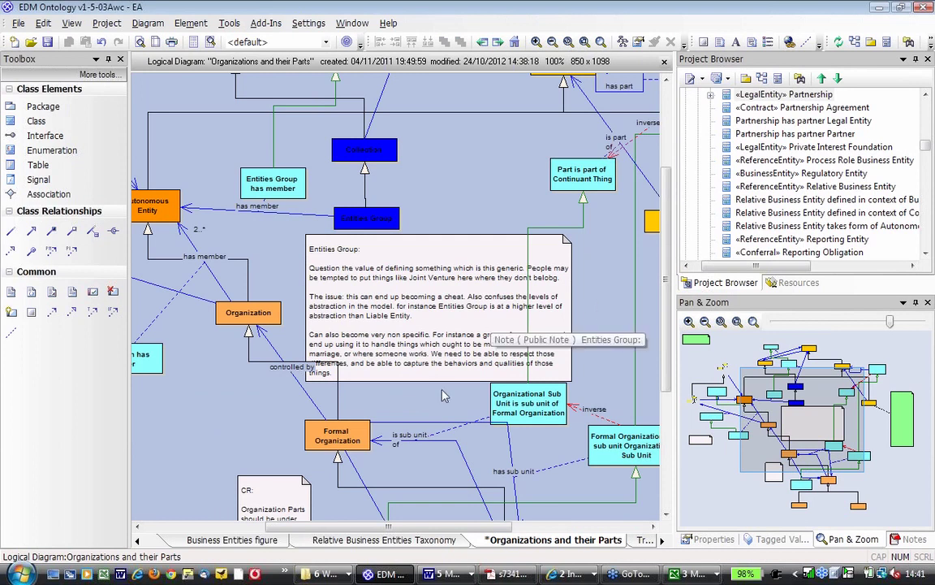
{"action": "left_click_drag", "start_coordinate": [352, 439], "coordinate": [289, 439]}
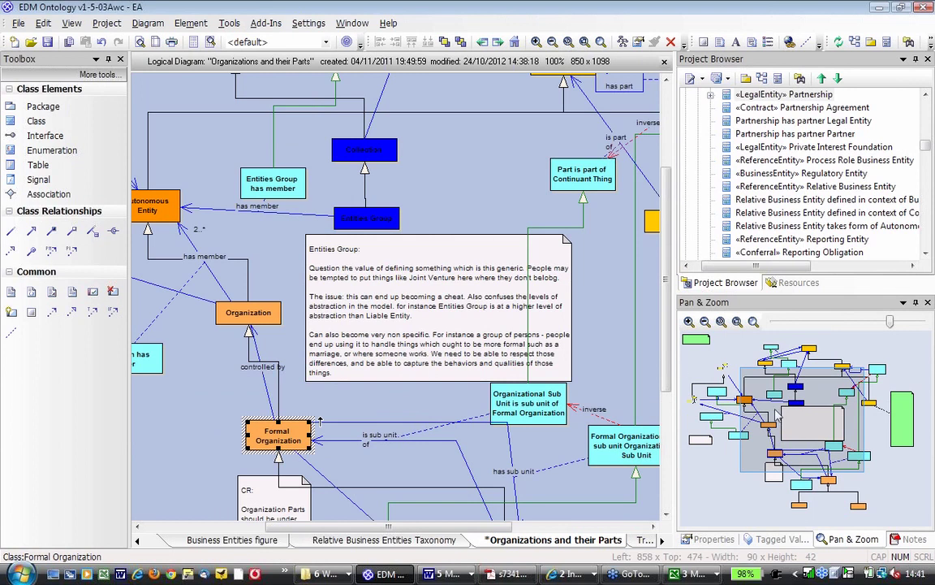
{"action": "left_click_drag", "start_coordinate": [774, 413], "coordinate": [774, 410]}
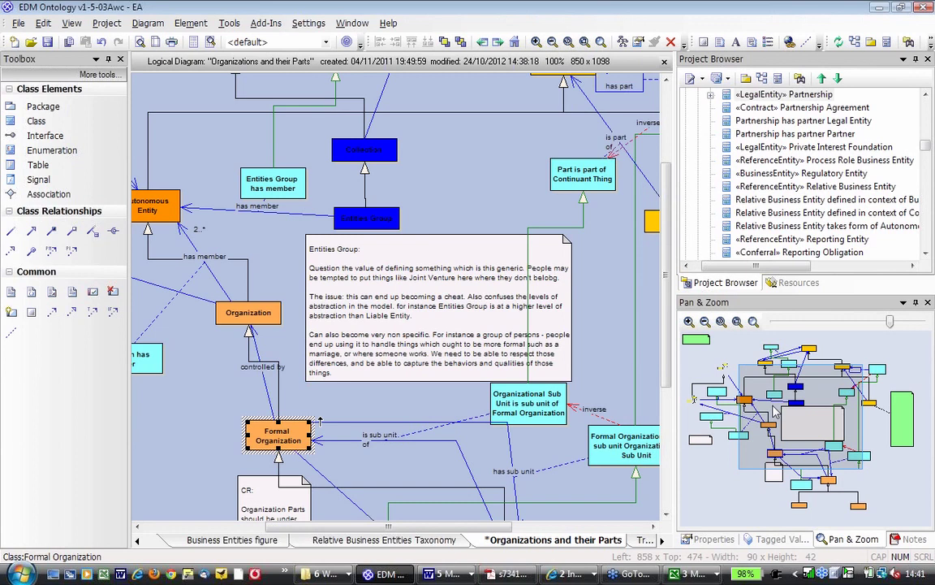
{"action": "left_click_drag", "start_coordinate": [775, 411], "coordinate": [768, 398]}
{"action": "key", "text": "ctrl+s"}
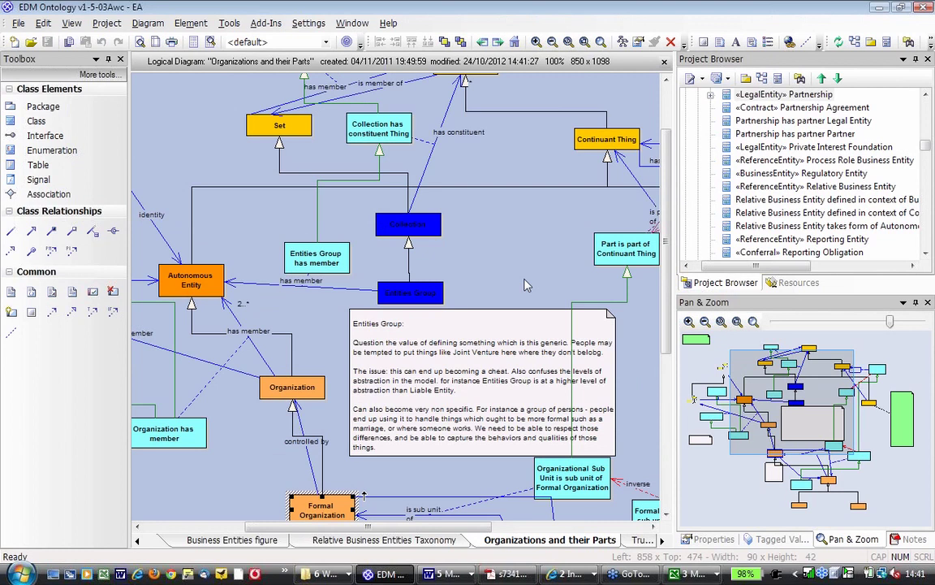
Place a new note beside the Collection class with the text "DO NOT USE THIS!".
{"action": "left_click", "coordinate": [703, 41]}
{"action": "key", "text": "ctrl+s"}
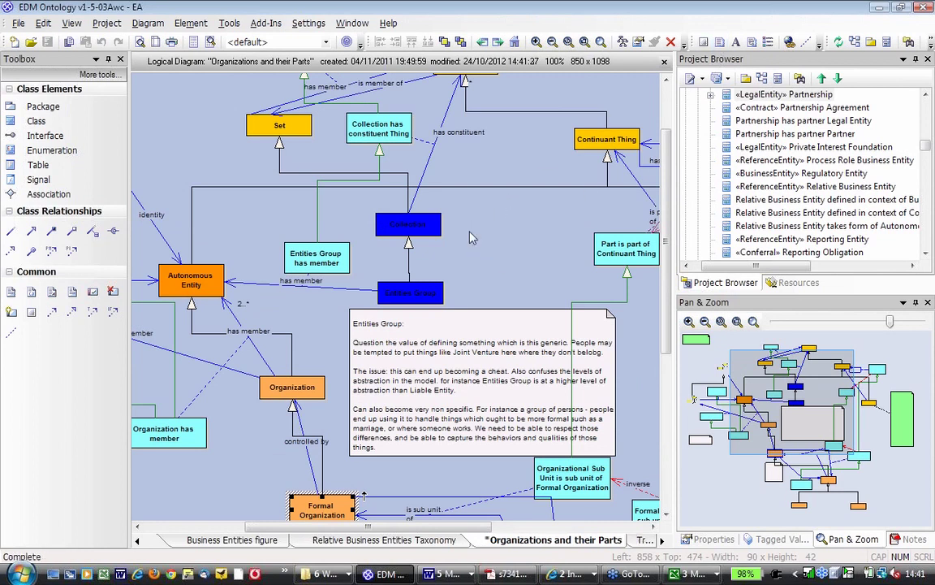
{"action": "left_click", "coordinate": [471, 237]}
{"action": "type", "text": "DO NOT USE THIS!"}
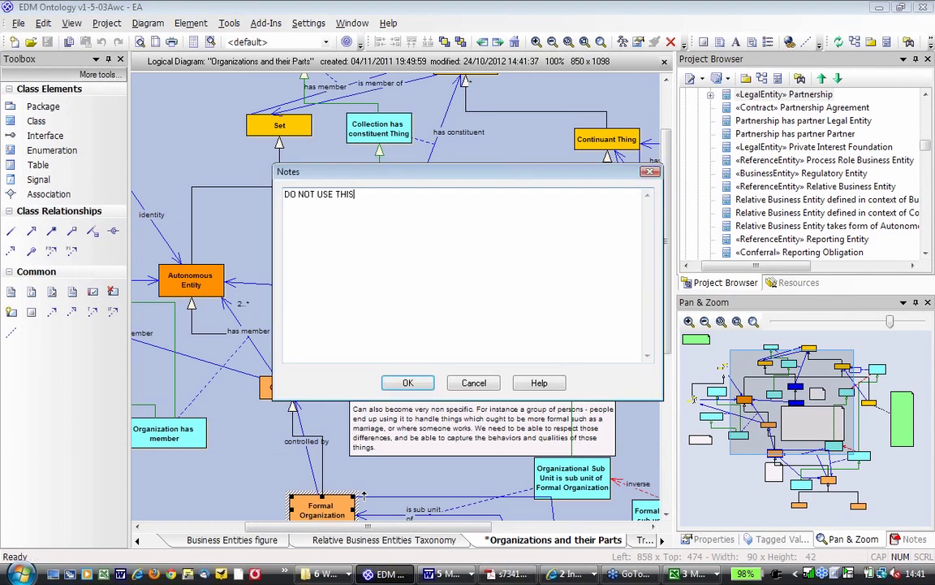
{"action": "left_click", "coordinate": [407, 382]}
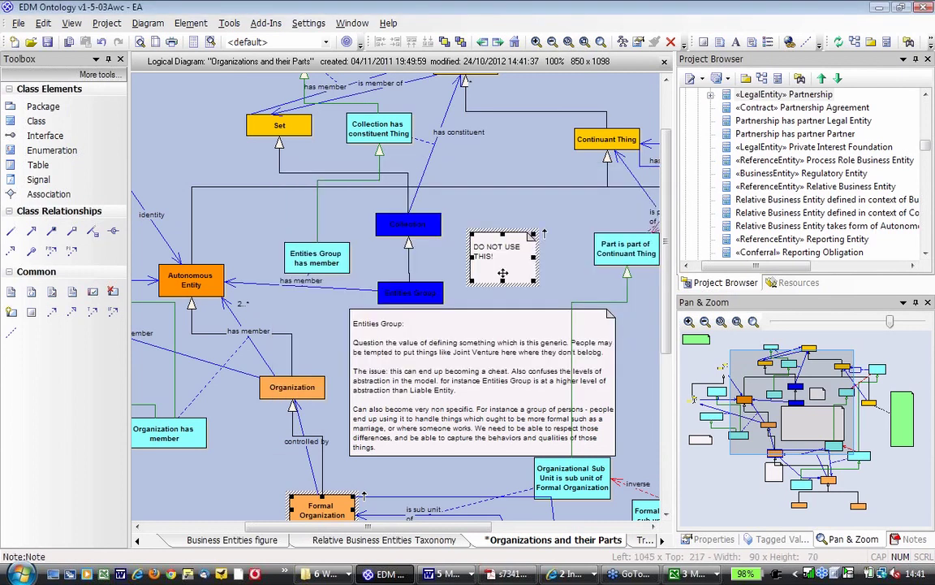
Resize the warning note to about 124 by 43 and link it to the Entities Group class.
{"action": "left_click", "coordinate": [518, 277]}
{"action": "left_click_drag", "start_coordinate": [534, 280], "coordinate": [566, 262]}
{"action": "left_click", "coordinate": [517, 247]}
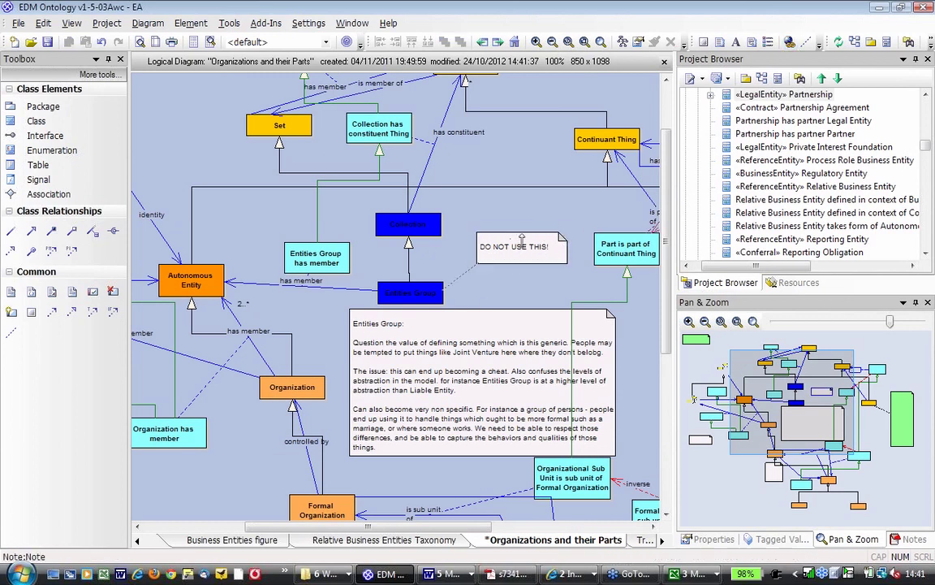
Replace the warning note's default background with light red from the basic colors.
{"action": "left_click", "coordinate": [520, 250]}
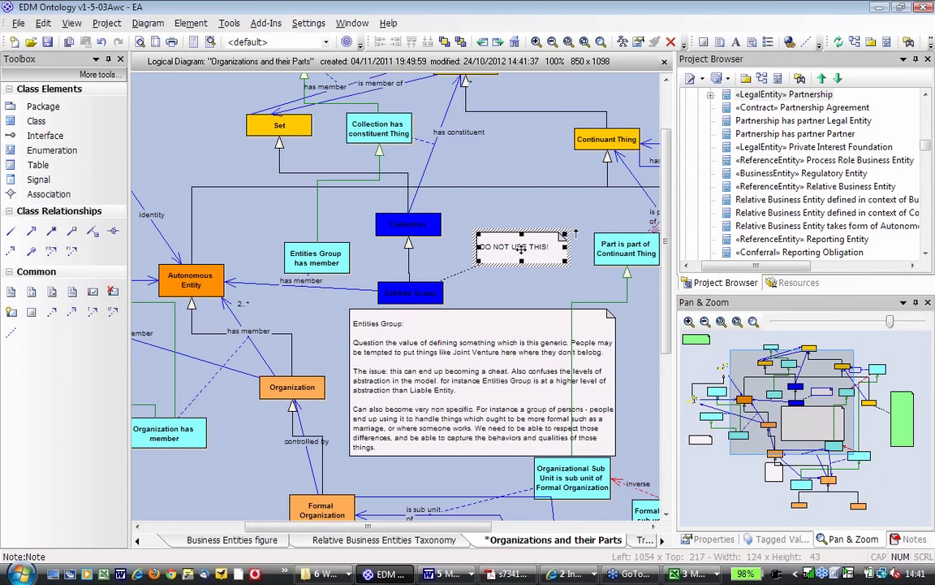
{"action": "key", "text": "ctrl+shift+e"}
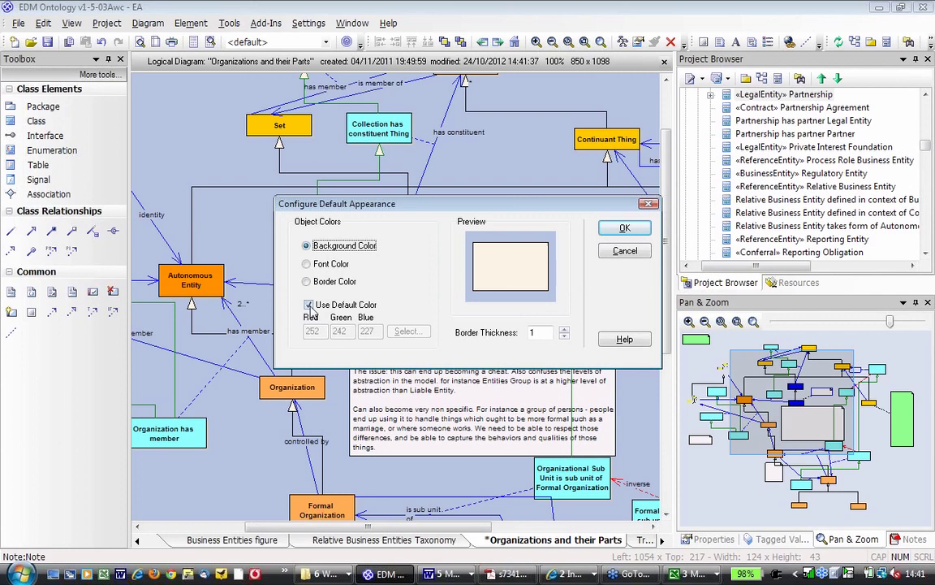
{"action": "left_click", "coordinate": [309, 306]}
{"action": "left_click", "coordinate": [407, 330]}
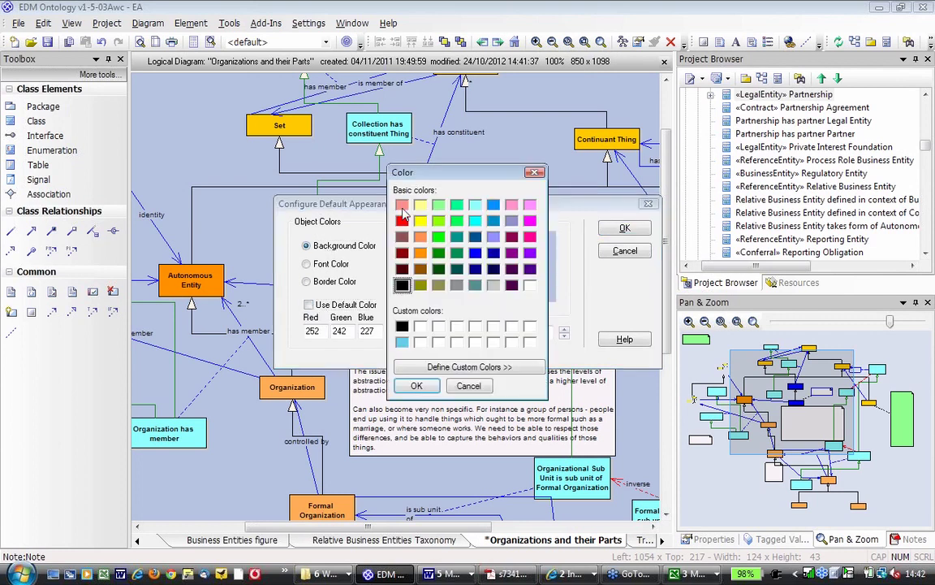
{"action": "left_click", "coordinate": [288, 182]}
{"action": "left_click", "coordinate": [308, 384]}
{"action": "left_click", "coordinate": [622, 229]}
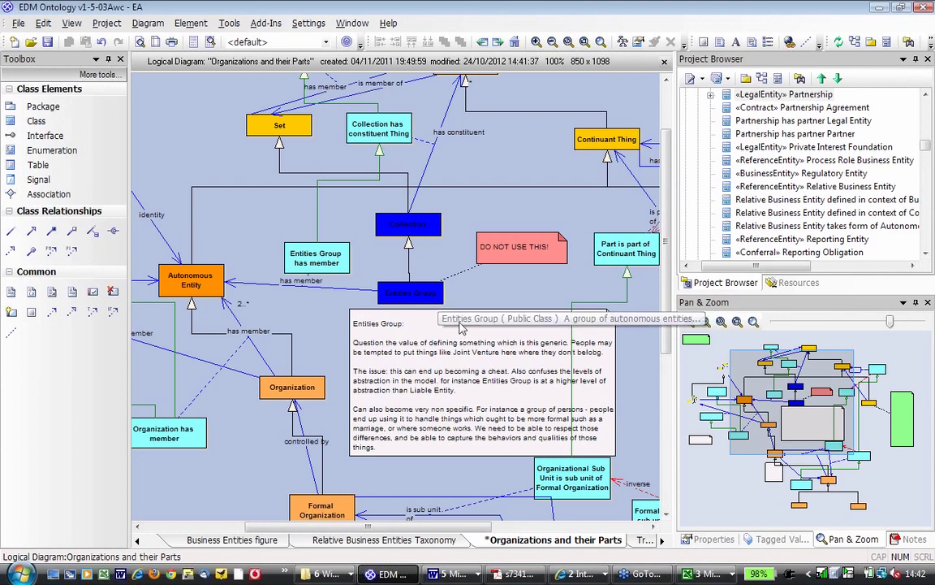
Examine how Organization relates to Autonomous Entity, Entities Group and Formal Organization in the diagram.
{"action": "scroll", "coordinate": [459, 327], "scroll_direction": "down", "scroll_amount": 1}
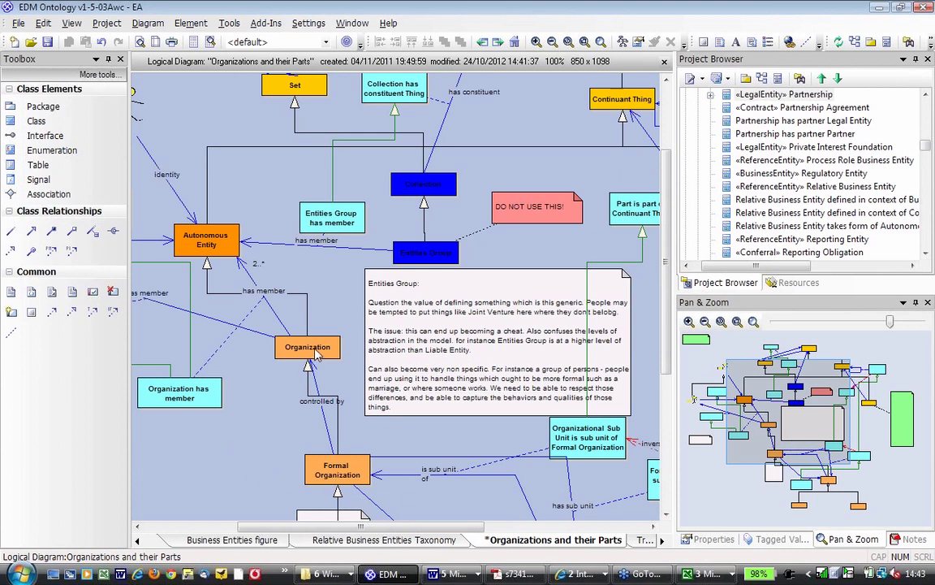
{"action": "left_click", "coordinate": [307, 322]}
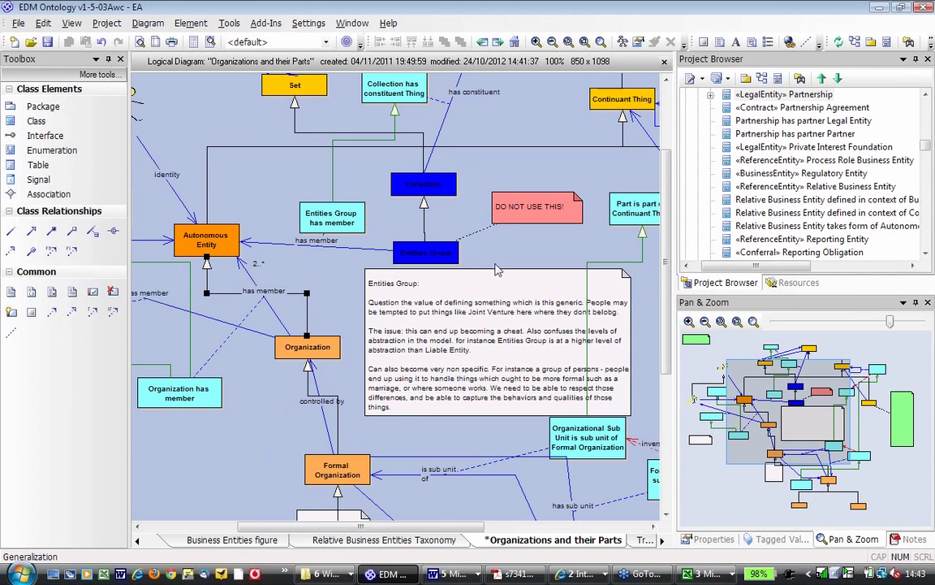
{"action": "left_click", "coordinate": [451, 228]}
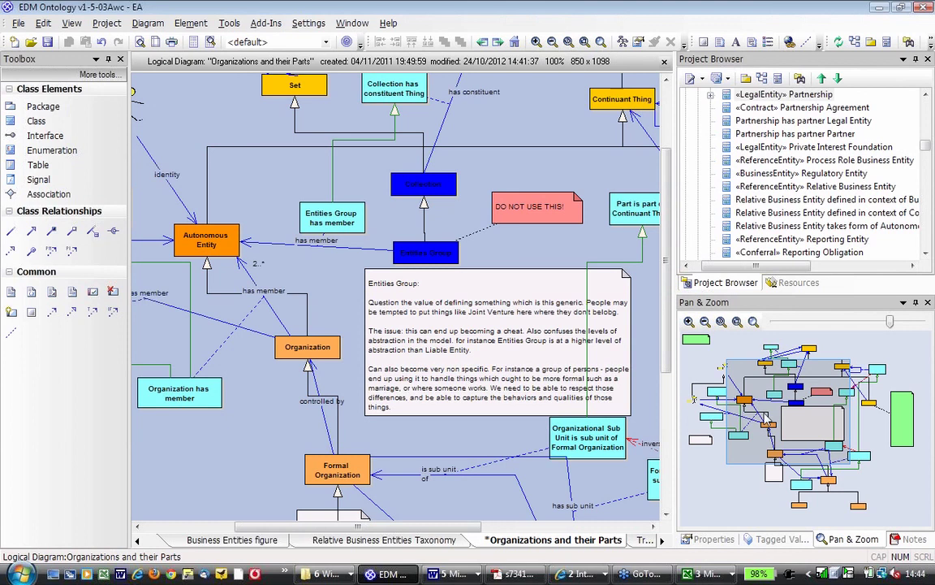
{"action": "left_click_drag", "start_coordinate": [720, 367], "coordinate": [711, 364]}
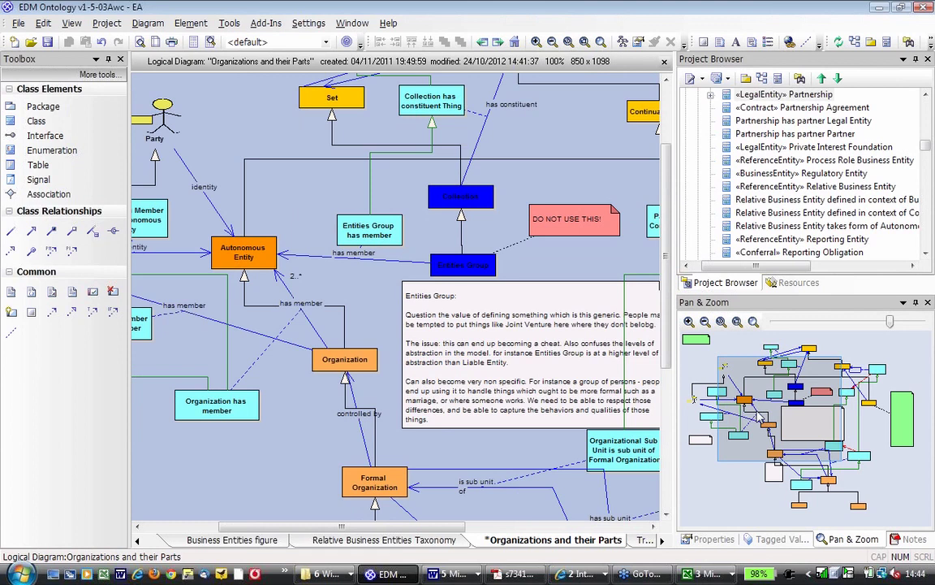
{"action": "left_click_drag", "start_coordinate": [758, 416], "coordinate": [746, 422]}
{"action": "key", "text": "Down"}
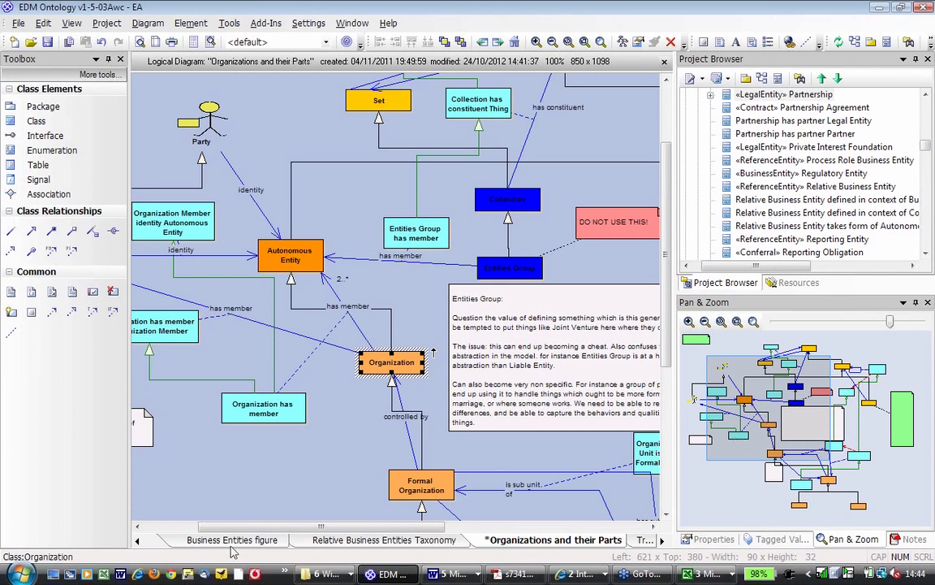
{"action": "left_click", "coordinate": [136, 542]}
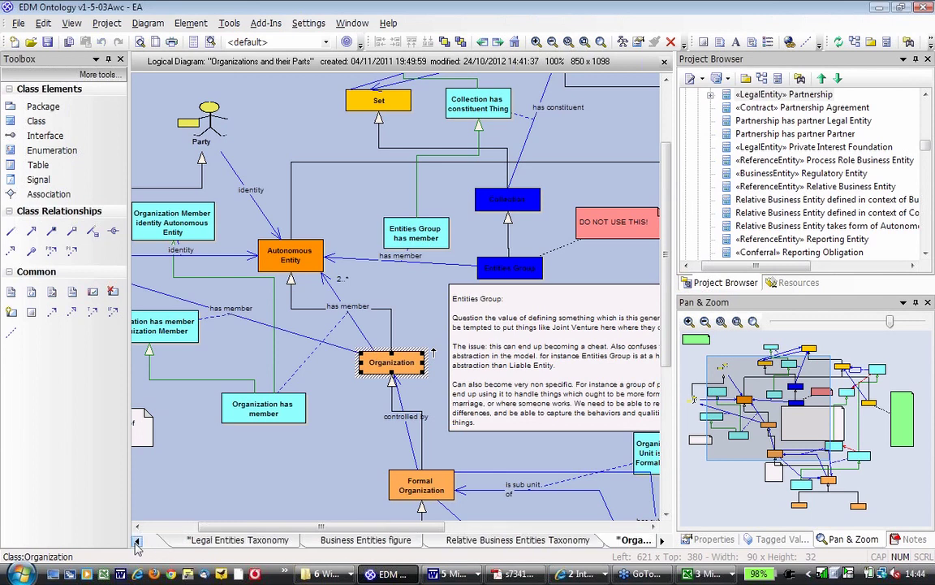
Look through the open diagrams to find one that covers organizations.
{"action": "left_click", "coordinate": [136, 541]}
{"action": "left_click", "coordinate": [136, 541]}
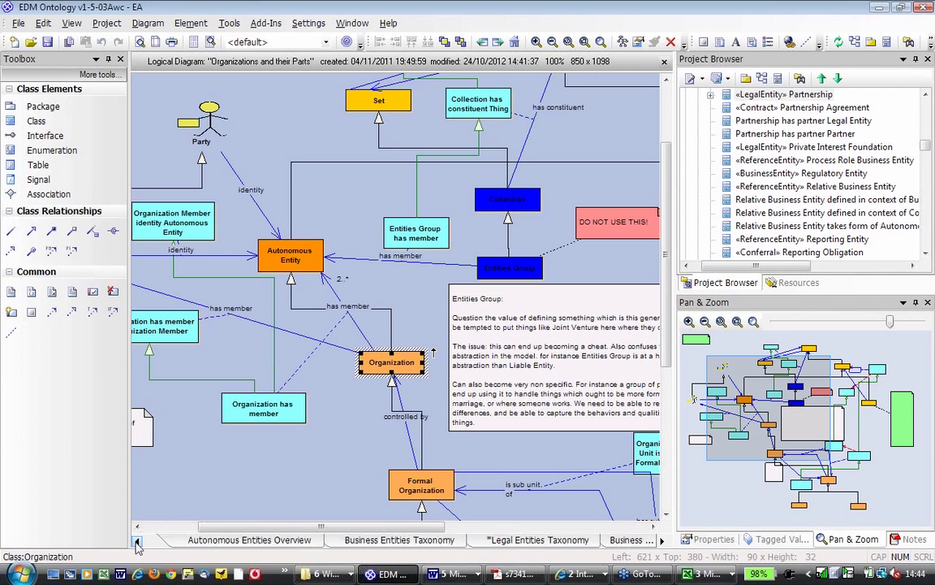
{"action": "left_click", "coordinate": [137, 542]}
{"action": "left_click", "coordinate": [136, 542]}
{"action": "left_click", "coordinate": [136, 542]}
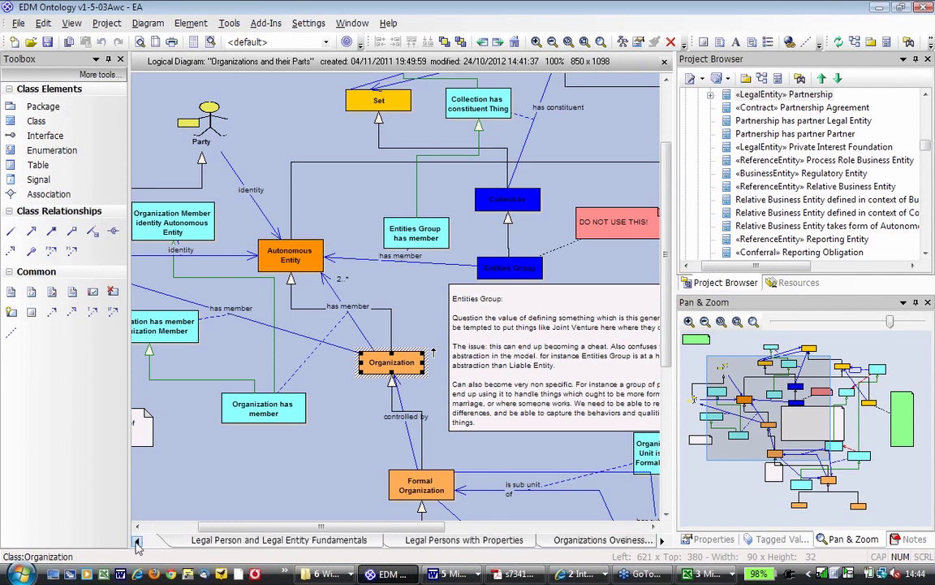
{"action": "left_click", "coordinate": [136, 542]}
{"action": "left_click", "coordinate": [136, 542]}
{"action": "left_click", "coordinate": [137, 541]}
{"action": "left_click", "coordinate": [136, 542]}
{"action": "left_click", "coordinate": [136, 542]}
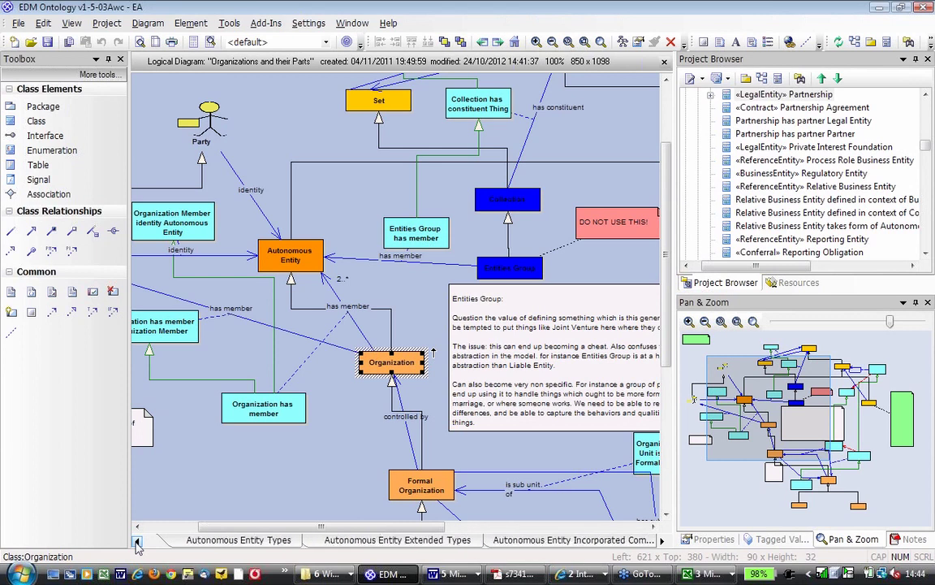
{"action": "left_click", "coordinate": [136, 541]}
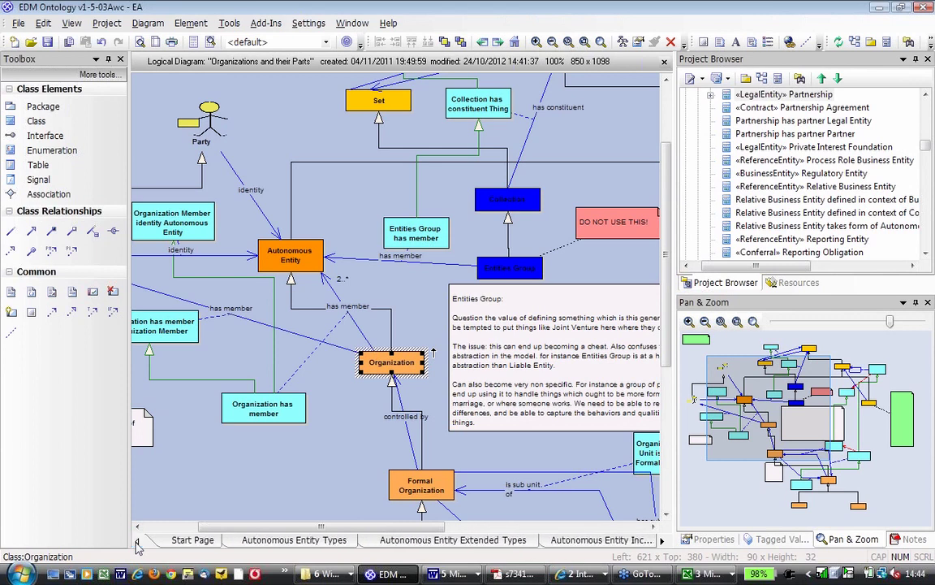
{"action": "left_click", "coordinate": [662, 542]}
{"action": "left_click", "coordinate": [662, 542]}
{"action": "left_click", "coordinate": [662, 541]}
{"action": "left_click", "coordinate": [662, 541]}
{"action": "left_click", "coordinate": [662, 542]}
{"action": "left_click", "coordinate": [662, 542]}
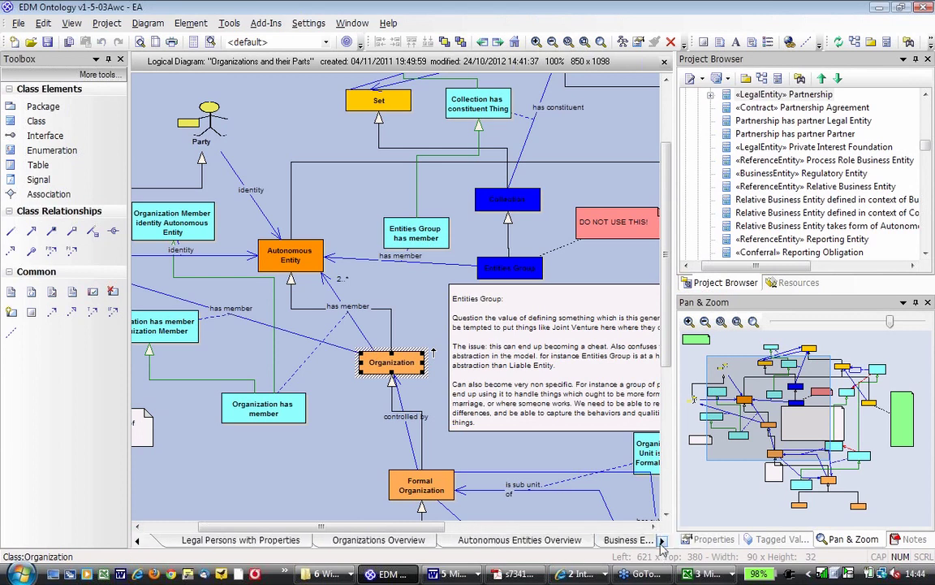
{"action": "left_click", "coordinate": [662, 542]}
{"action": "left_click", "coordinate": [662, 542]}
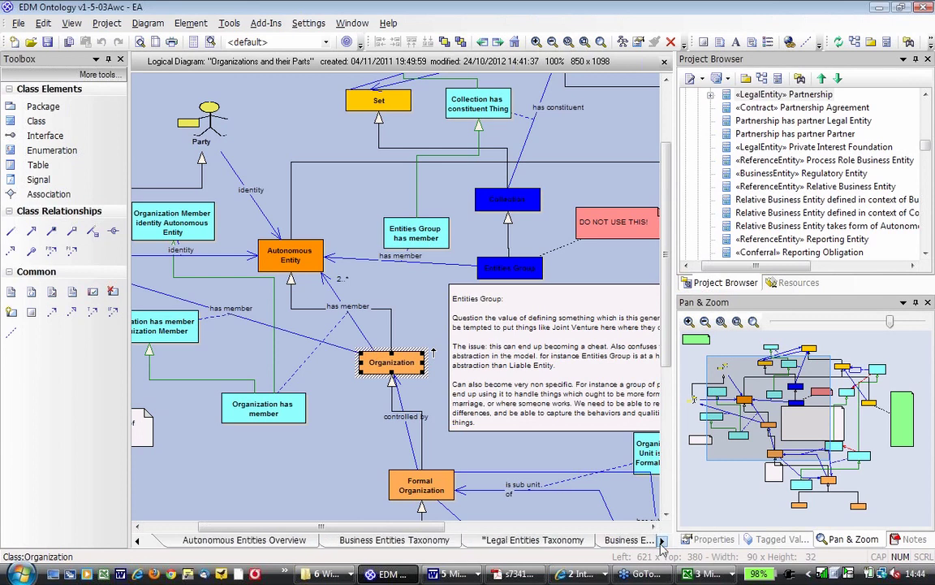
{"action": "left_click", "coordinate": [662, 542]}
{"action": "left_click", "coordinate": [661, 541]}
{"action": "left_click", "coordinate": [662, 541]}
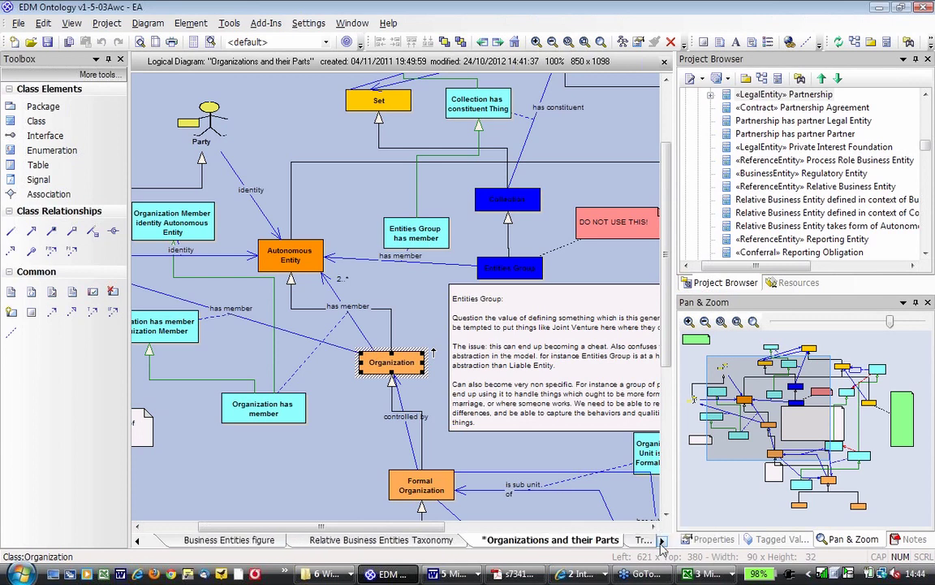
{"action": "left_click", "coordinate": [662, 541]}
{"action": "left_click", "coordinate": [662, 542]}
{"action": "left_click", "coordinate": [662, 541]}
{"action": "left_click", "coordinate": [662, 542]}
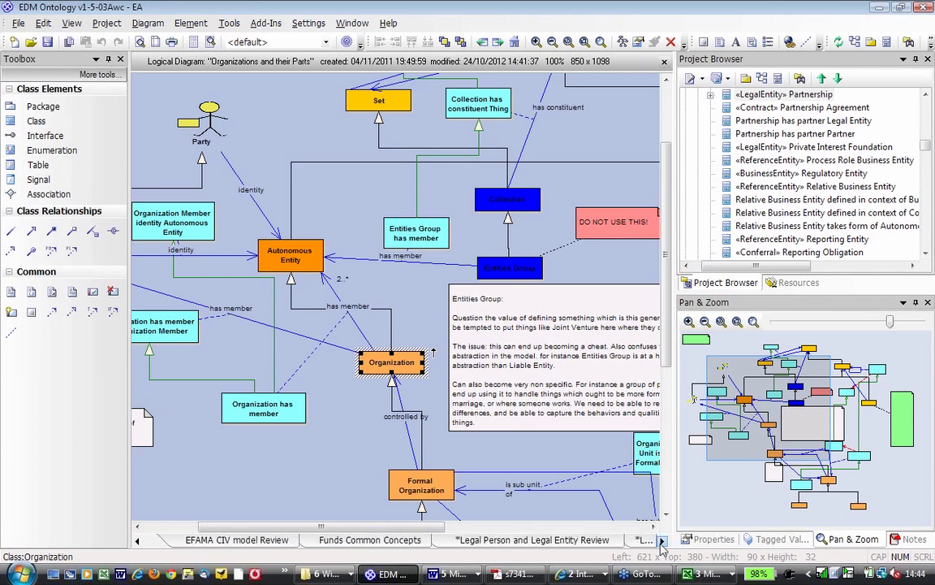
{"action": "left_click", "coordinate": [661, 541]}
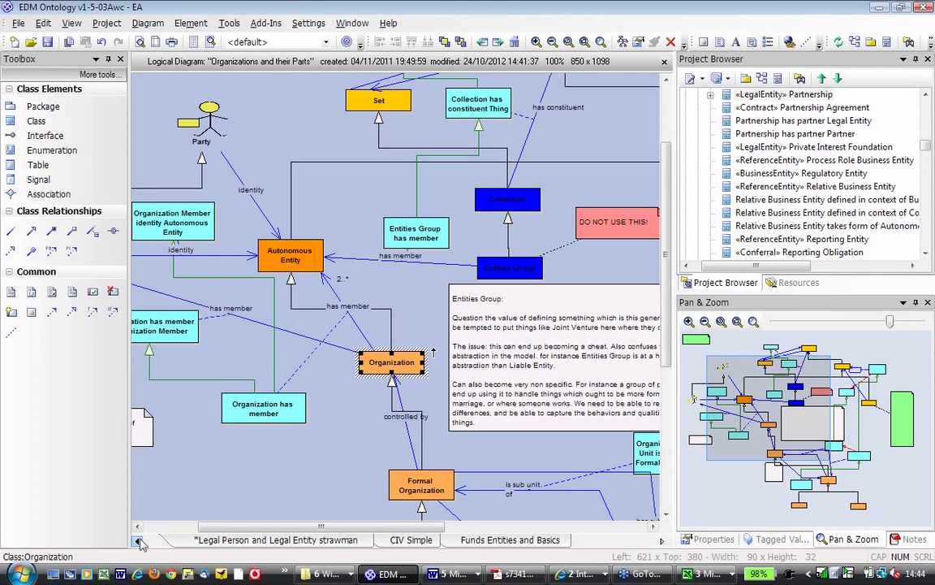
Open the Organizations Overview diagram and examine its organization hierarchy from Incorporated Company to Trust.
{"action": "left_click", "coordinate": [138, 541]}
{"action": "left_click", "coordinate": [138, 542]}
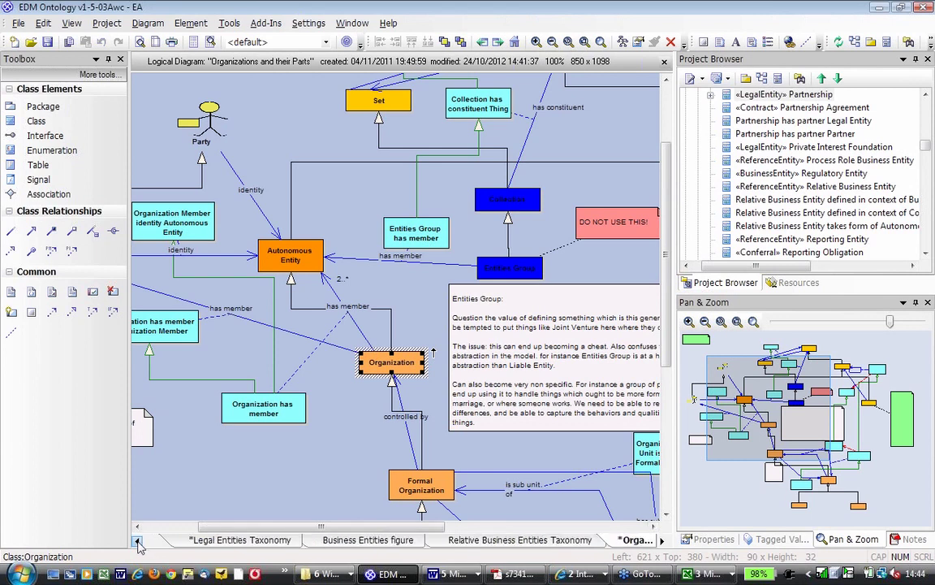
{"action": "left_click", "coordinate": [138, 542]}
{"action": "left_click", "coordinate": [138, 541]}
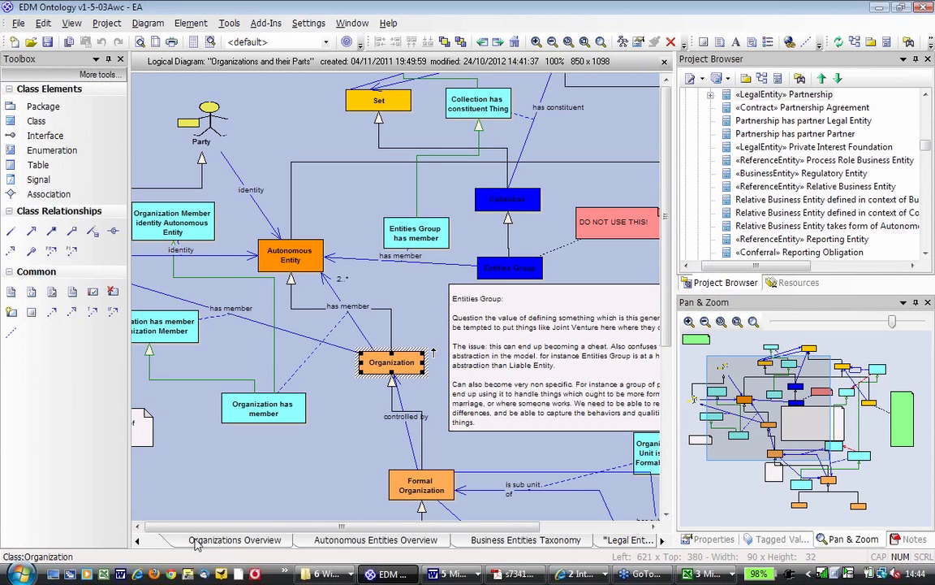
{"action": "left_click", "coordinate": [196, 541]}
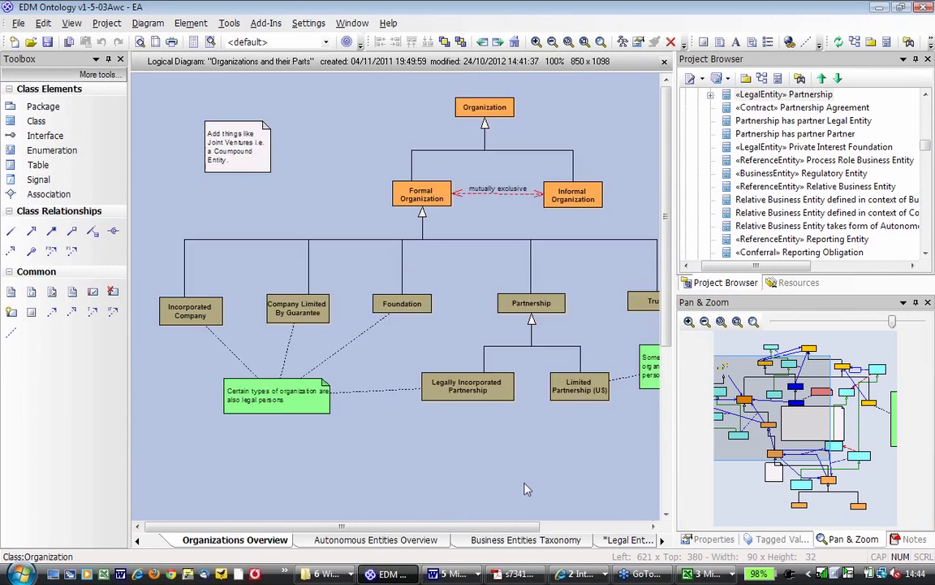
{"action": "left_click", "coordinate": [801, 418]}
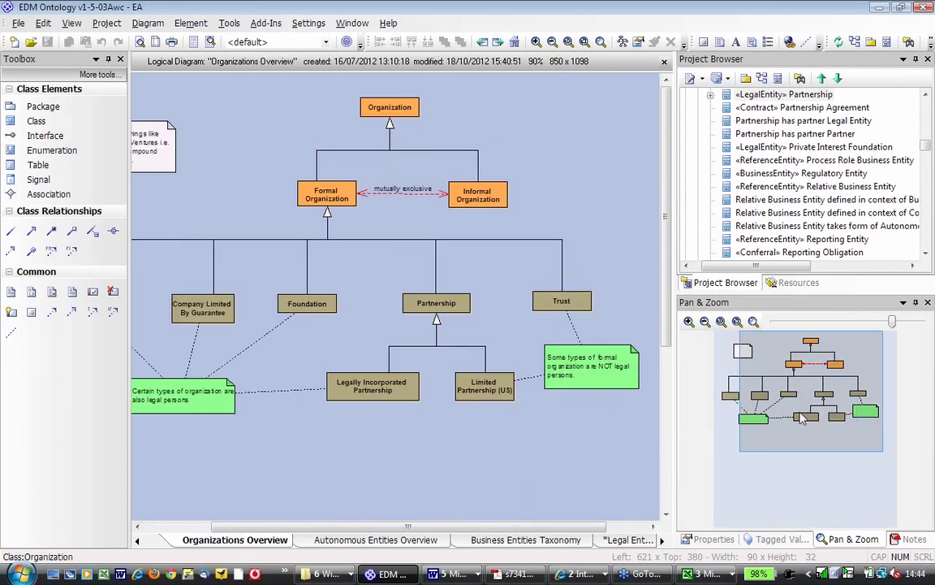
{"action": "left_click_drag", "start_coordinate": [802, 419], "coordinate": [763, 421]}
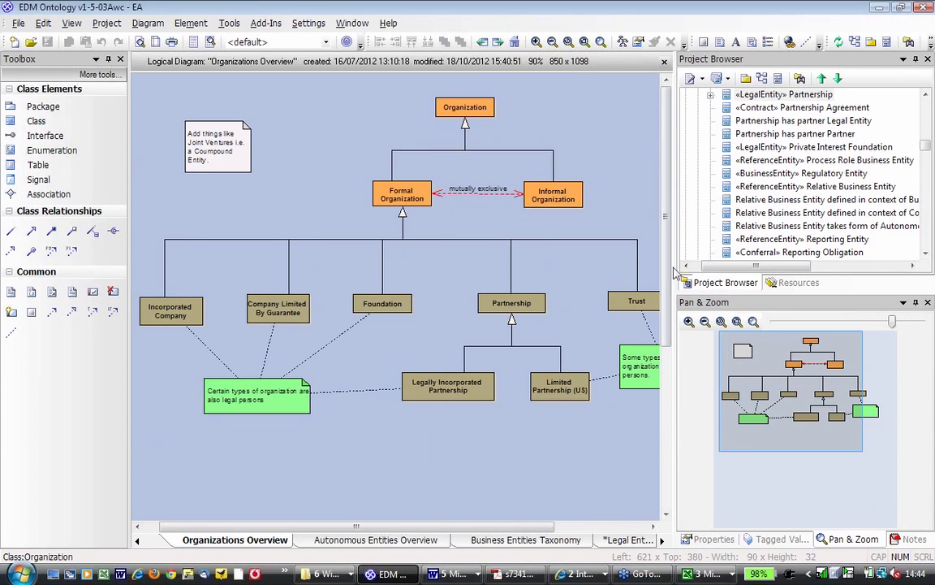
Find the diagrams that use the Formal Organization class and open Formal Organization Fundamentals.
{"action": "left_click", "coordinate": [404, 190]}
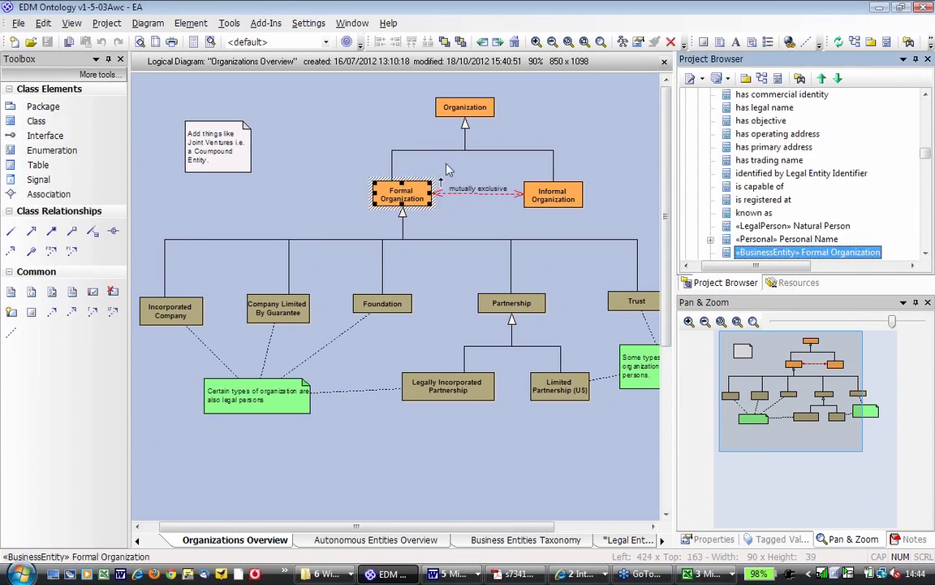
{"action": "right_click", "coordinate": [808, 252]}
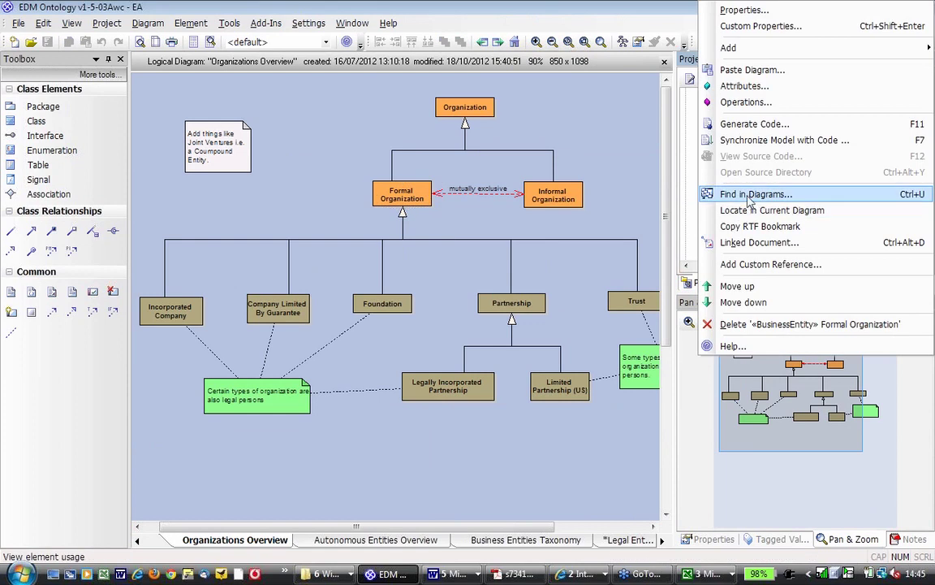
{"action": "key", "text": "Return"}
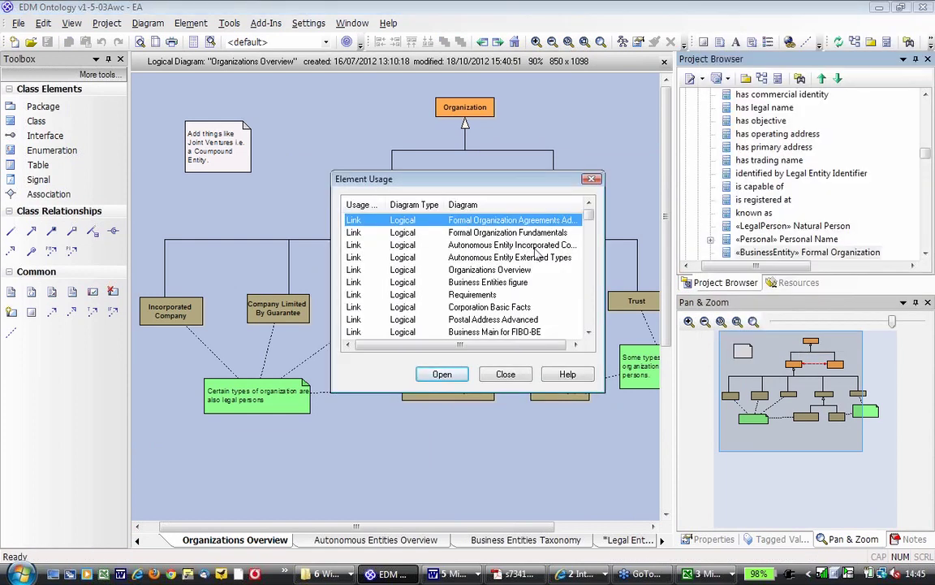
{"action": "left_click", "coordinate": [517, 234]}
{"action": "left_click", "coordinate": [443, 375]}
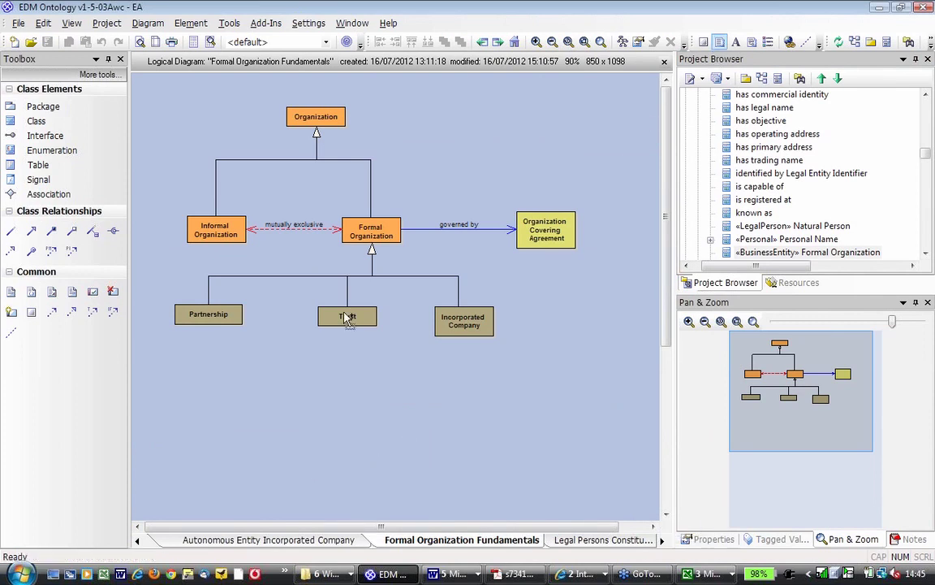
Place a note below Partnership reading "We need to define what is the problem that we were trying to solve with "Group" (entity Group).".
{"action": "key", "text": "ctrl+s"}
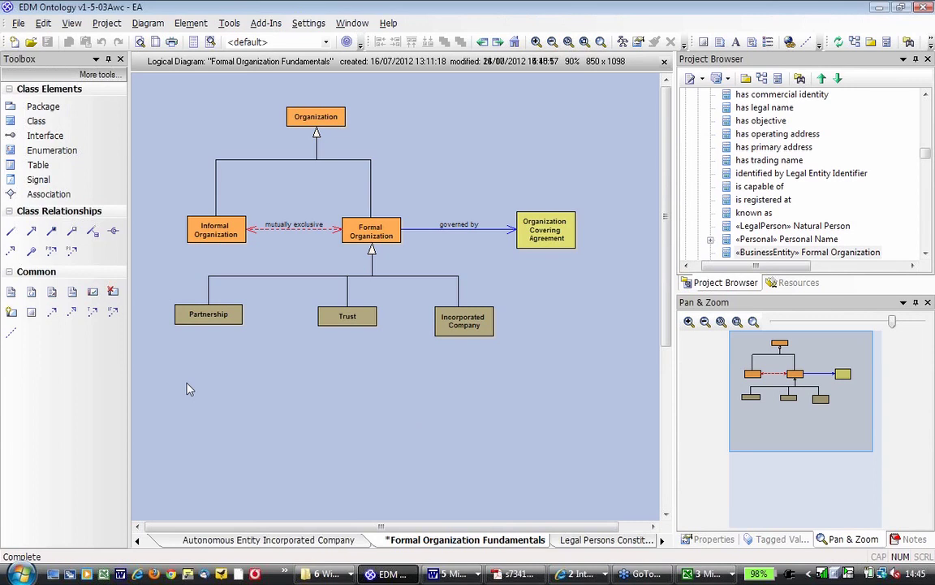
{"action": "left_click", "coordinate": [186, 389]}
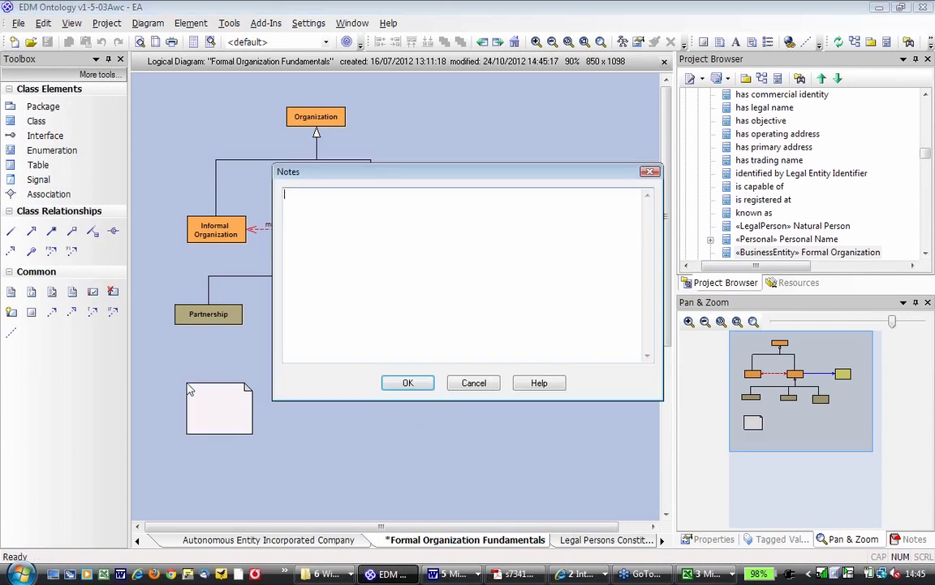
{"action": "type", "text": "We need to define what is the pro"}
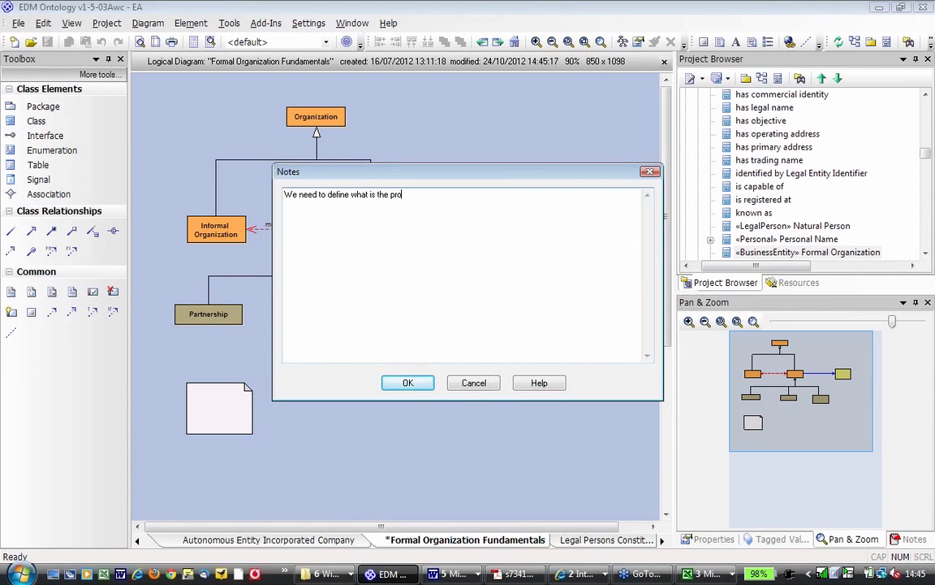
{"action": "type", "text": "blem that we were trying "}
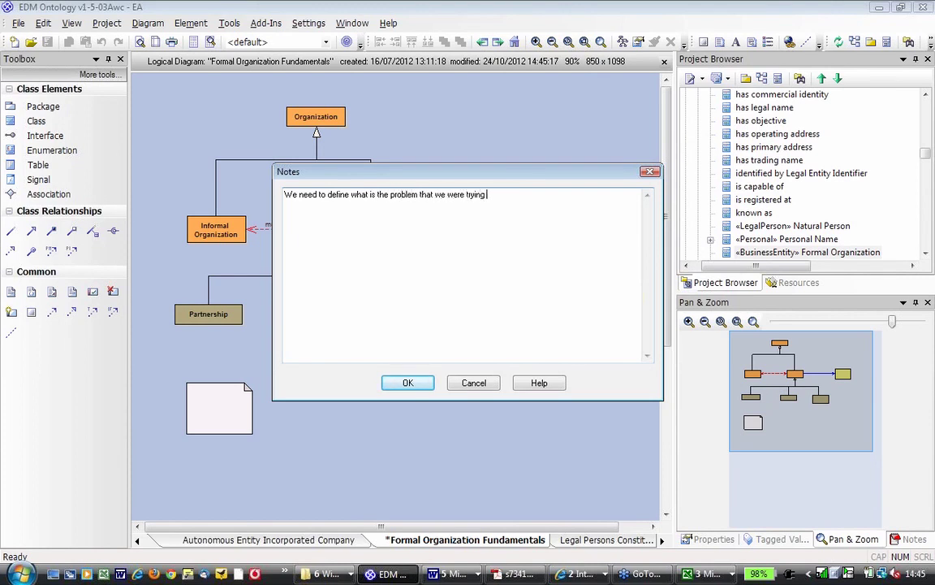
{"action": "type", "text": "to solve with \"Group\" (en"}
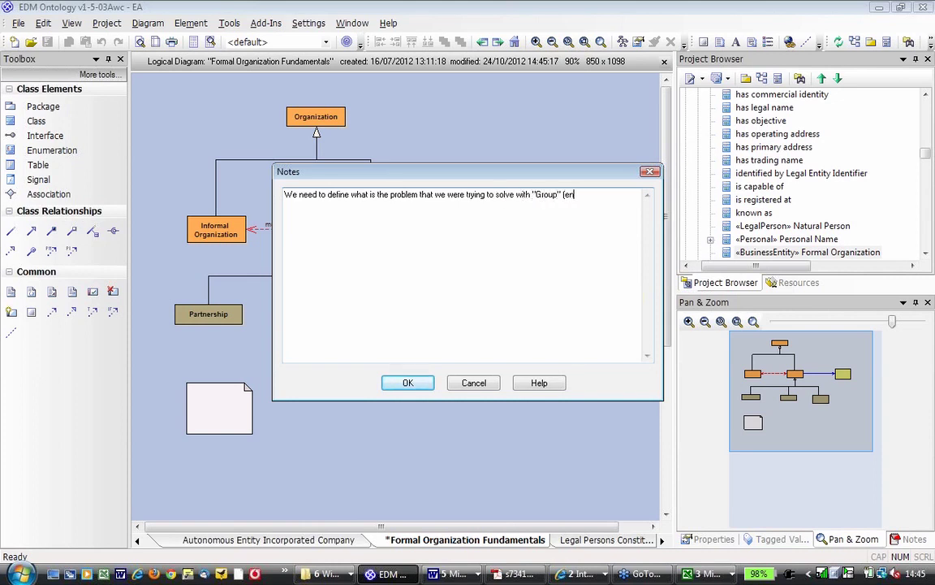
{"action": "type", "text": "tity Group)."}
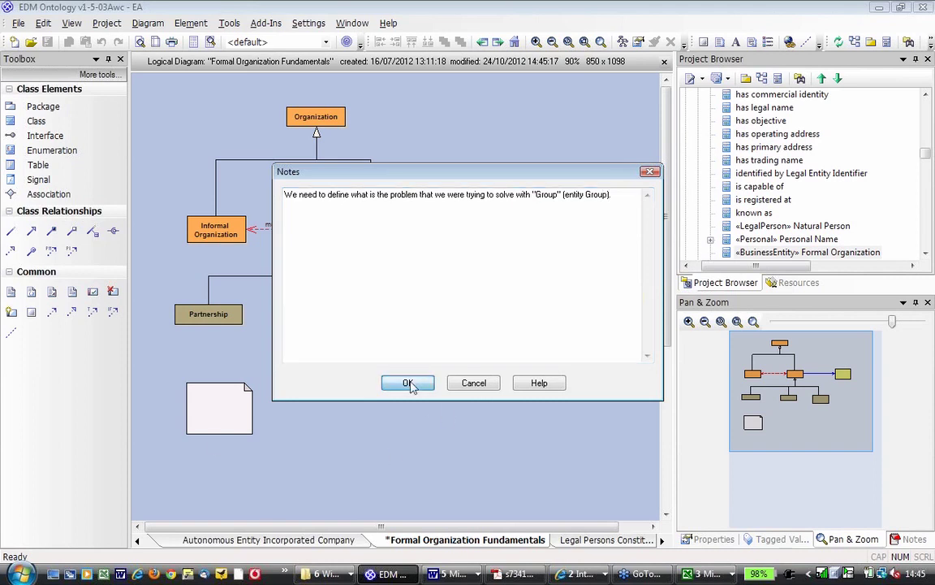
{"action": "left_click", "coordinate": [408, 384]}
Widen and flatten the new note below Partnership to about 196 by 58 and save the diagram.
{"action": "left_click", "coordinate": [250, 388]}
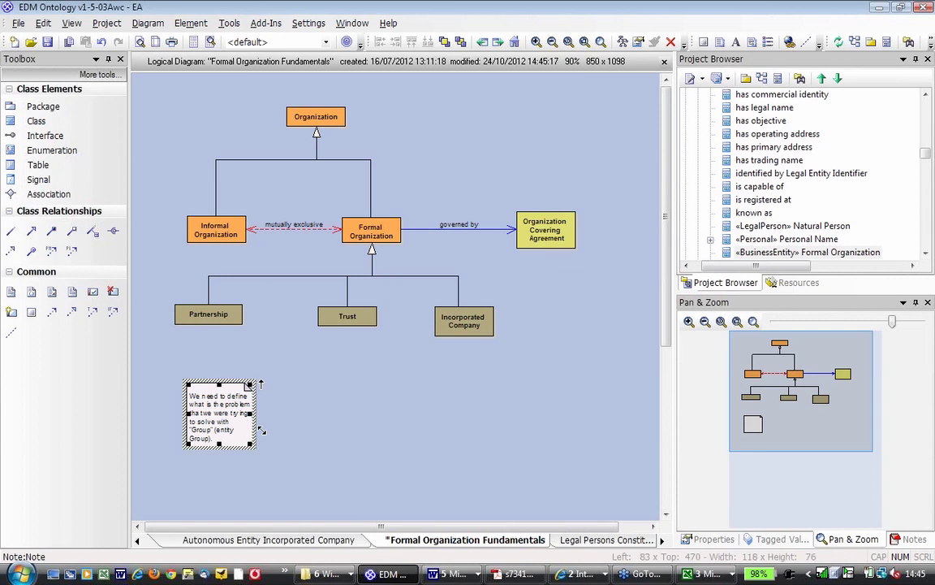
{"action": "mouse_move", "coordinate": [259, 383]}
{"action": "left_mouse_down"}
{"action": "mouse_move", "coordinate": [318, 382]}
{"action": "mouse_move", "coordinate": [251, 388]}
{"action": "left_mouse_up"}
{"action": "left_click", "coordinate": [388, 432]}
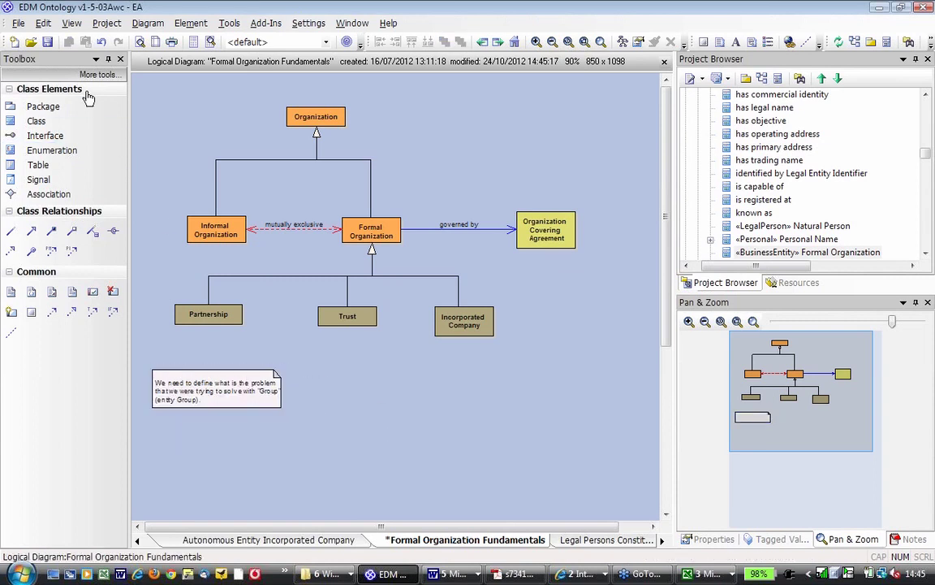
{"action": "left_click", "coordinate": [47, 42]}
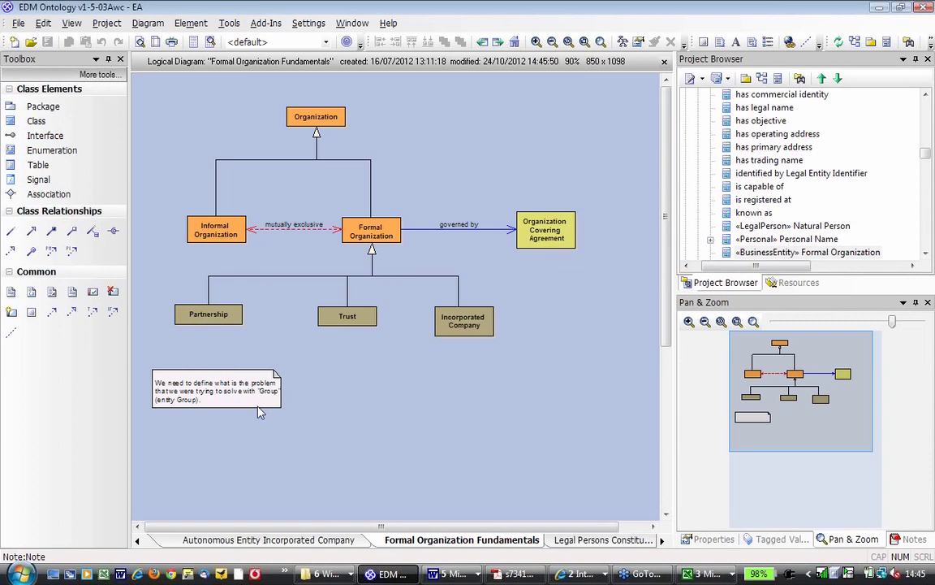
Add a second paragraph to the note: "Also there may be other ontologies out there which have Entities Group.".
{"action": "double_click", "coordinate": [243, 390]}
{"action": "left_click", "coordinate": [618, 196]}
{"action": "key", "text": "Return"}
{"action": "key", "text": "Return"}
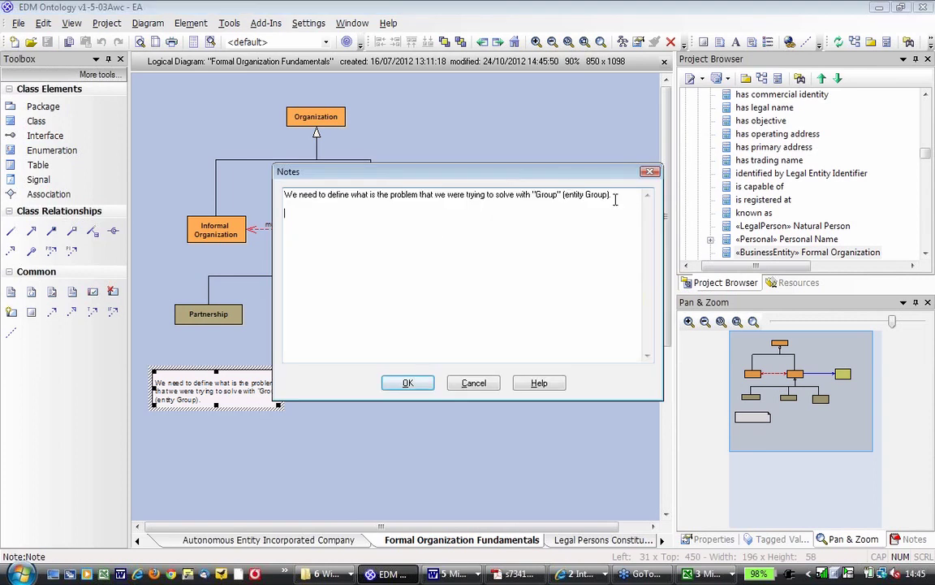
{"action": "type", "text": "Also there may be"}
{"action": "type", "text": "ot"}
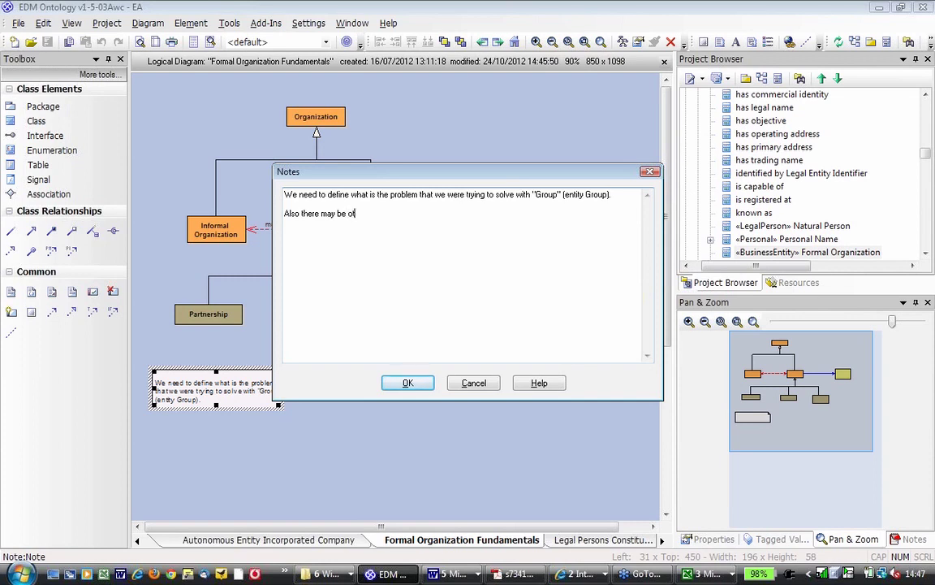
{"action": "type", "text": "her ontologies out there which have Group"}
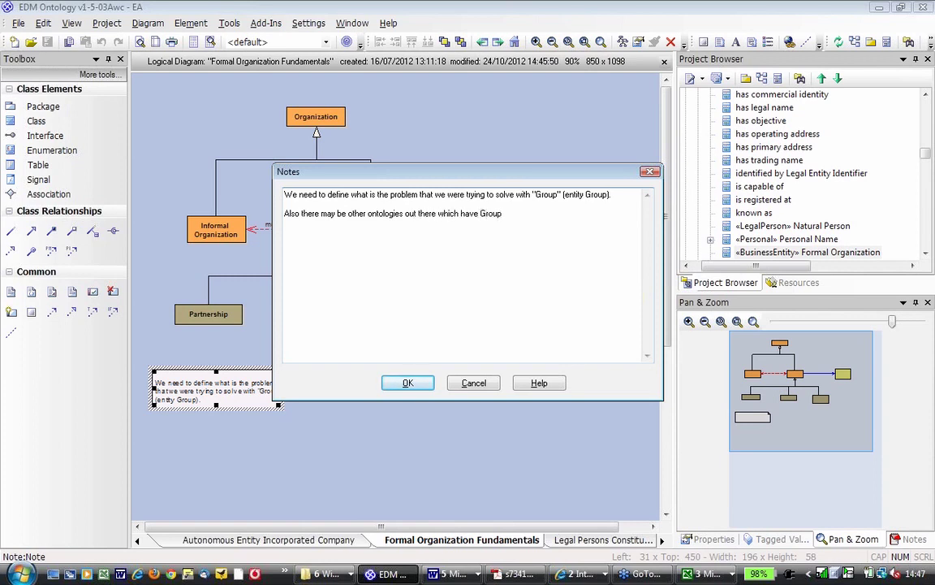
{"action": "type", "text": "Entities"}
{"action": "key", "text": "End"}
{"action": "type", "text": "."}
{"action": "left_click", "coordinate": [403, 381]}
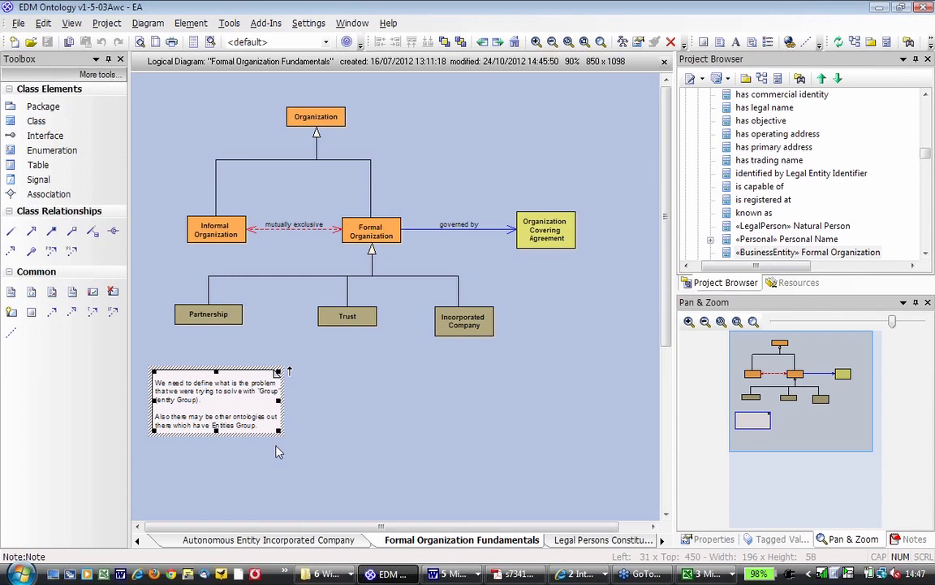
{"action": "left_click", "coordinate": [361, 410]}
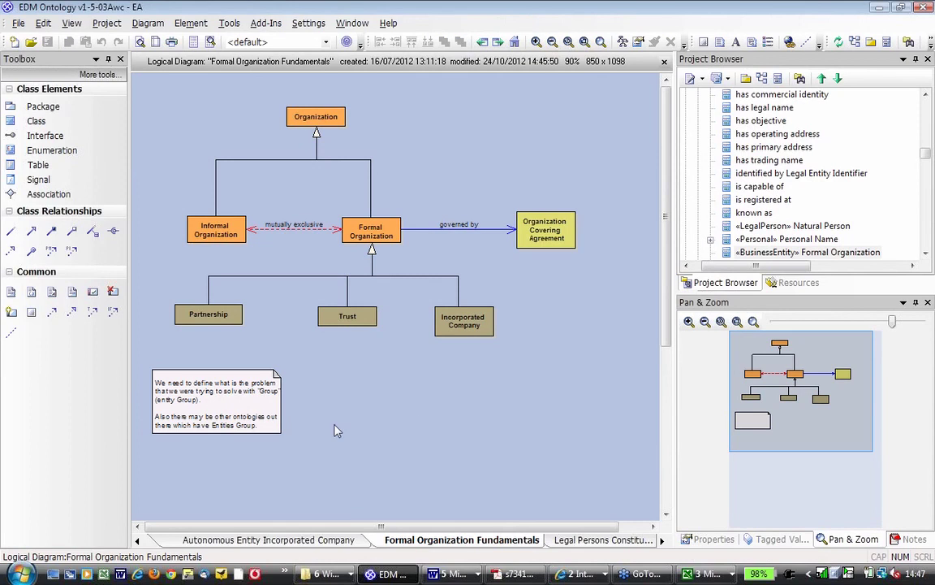
Examine the review note and the Organization Covering Agreement class that governs Formal Organization.
{"action": "left_click", "coordinate": [256, 421]}
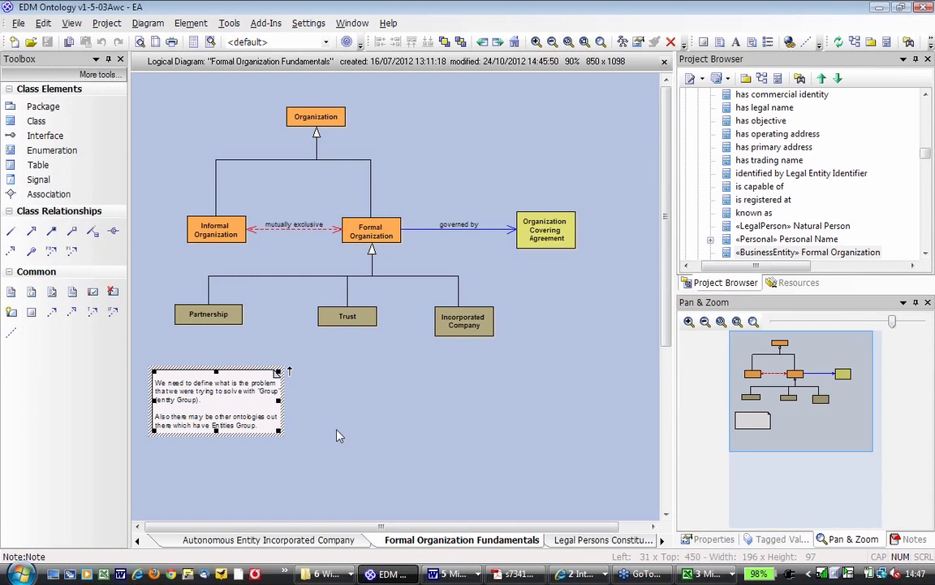
{"action": "left_click", "coordinate": [372, 454]}
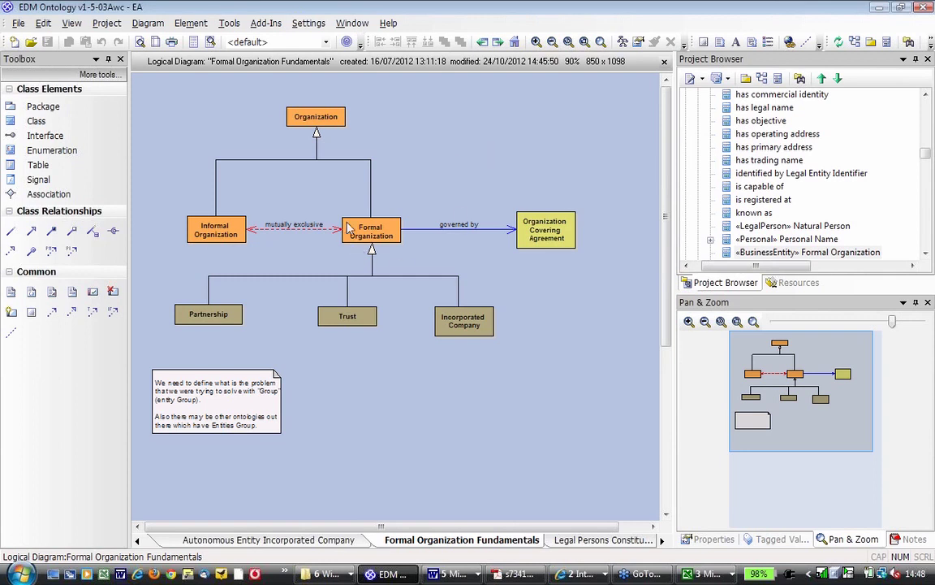
{"action": "left_click", "coordinate": [543, 243]}
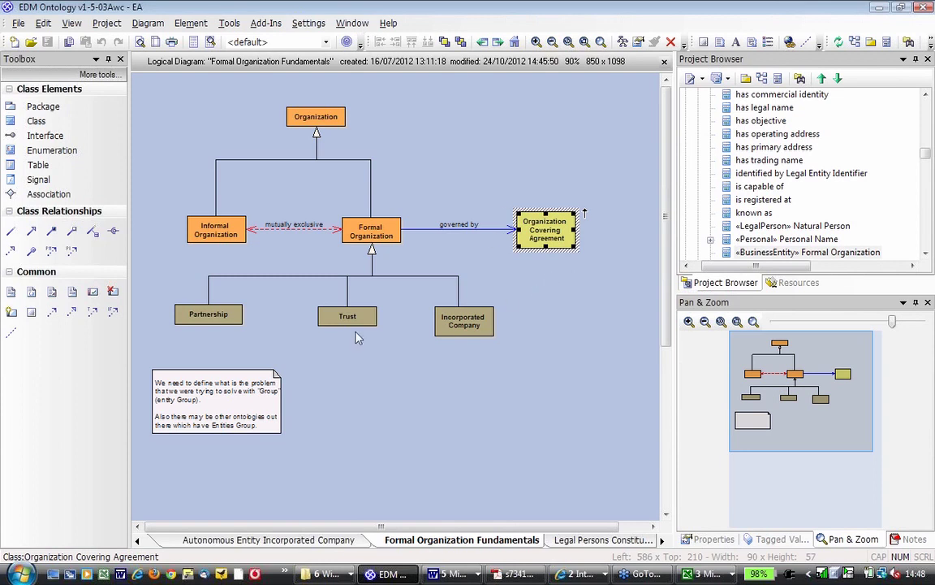
Examine the Partnership, Trust and Incorporated Company classes and their parent Formal Organization in the diagram.
{"action": "left_click", "coordinate": [204, 317]}
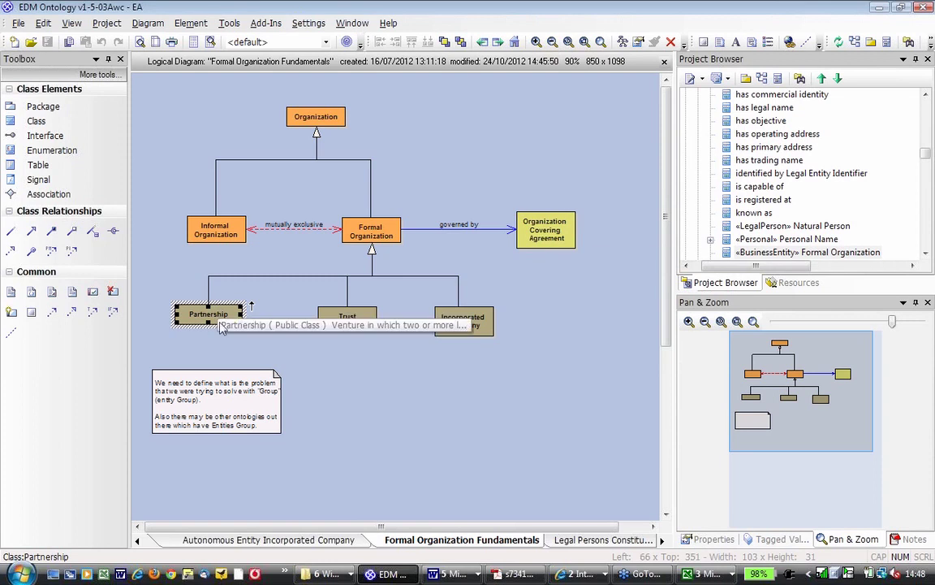
{"action": "left_click", "coordinate": [347, 321]}
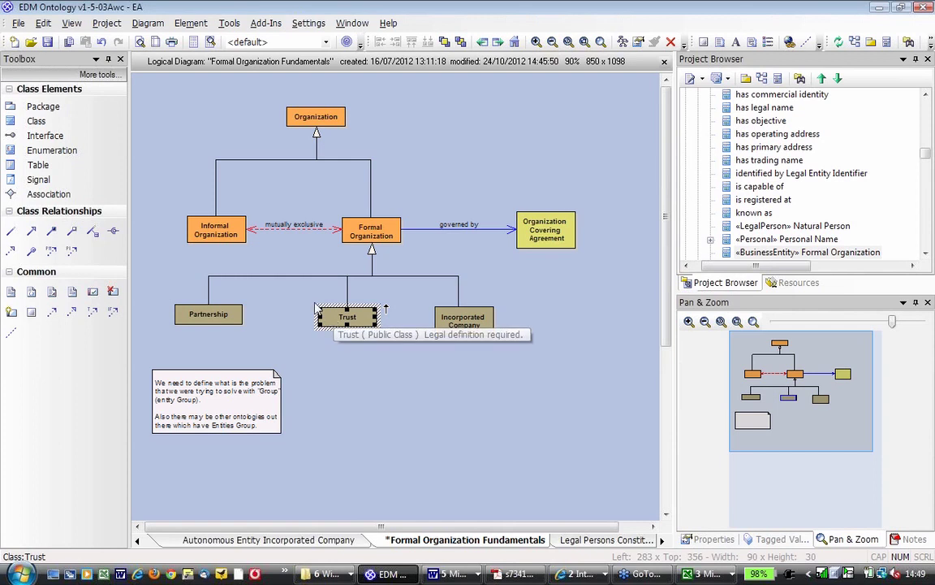
{"action": "left_click", "coordinate": [444, 320]}
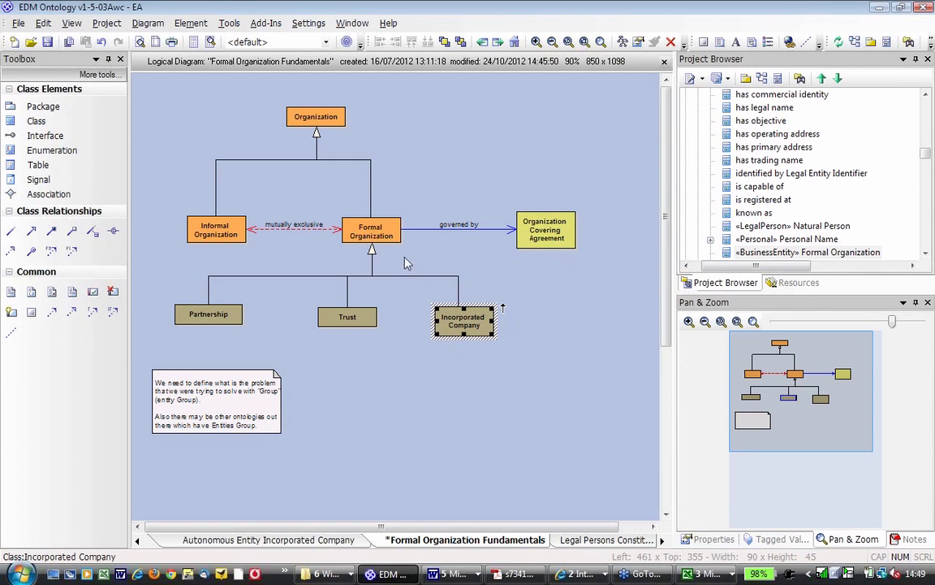
{"action": "left_click", "coordinate": [378, 237]}
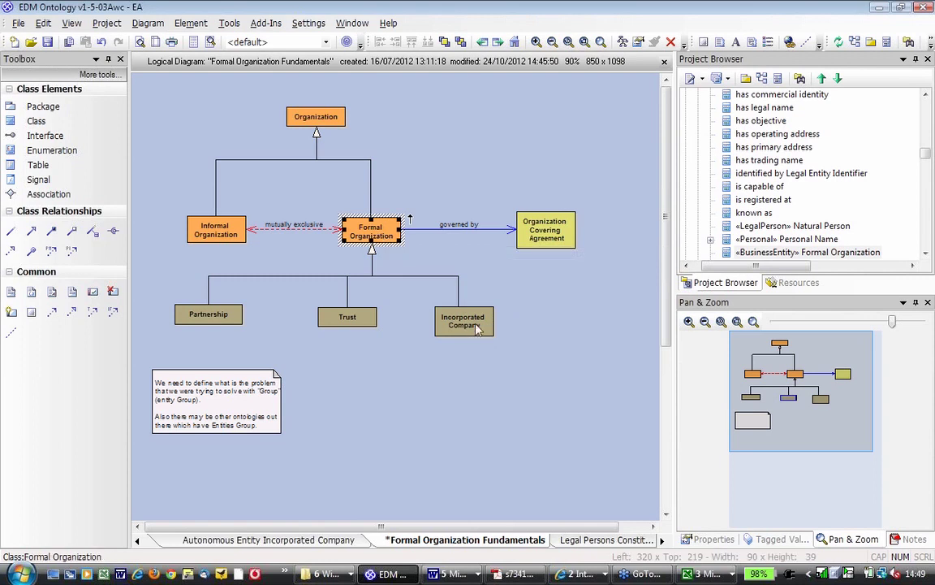
{"action": "left_click", "coordinate": [549, 328]}
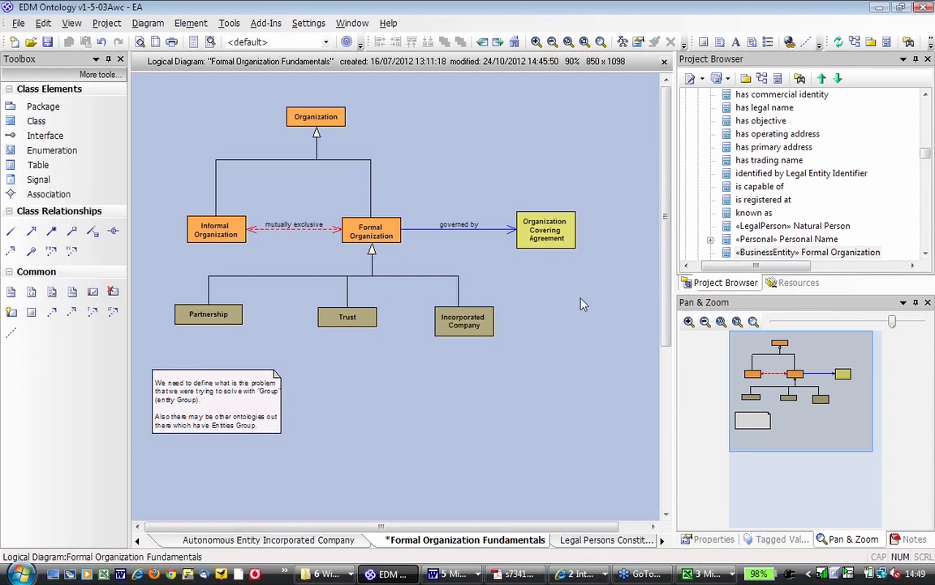
{"action": "left_click", "coordinate": [207, 318]}
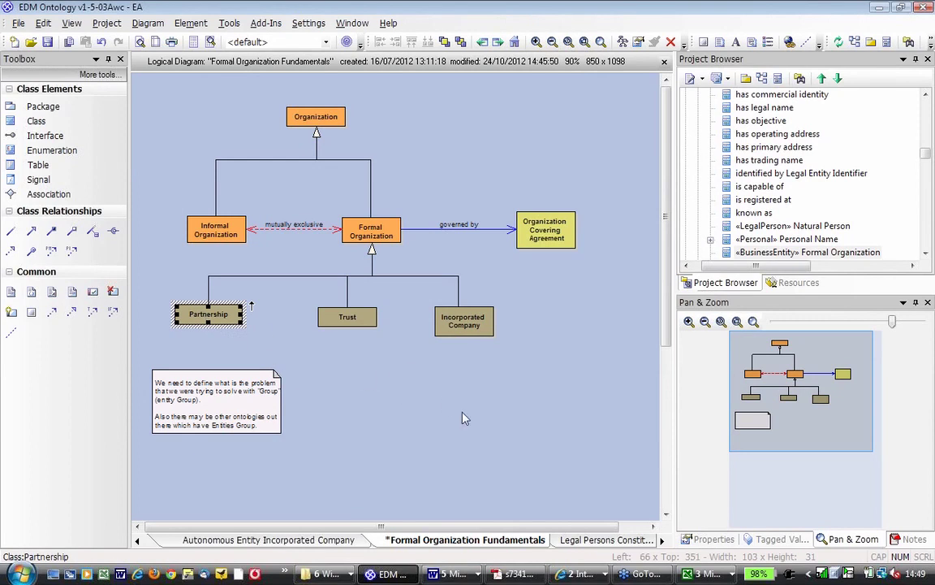
{"action": "left_click", "coordinate": [413, 259]}
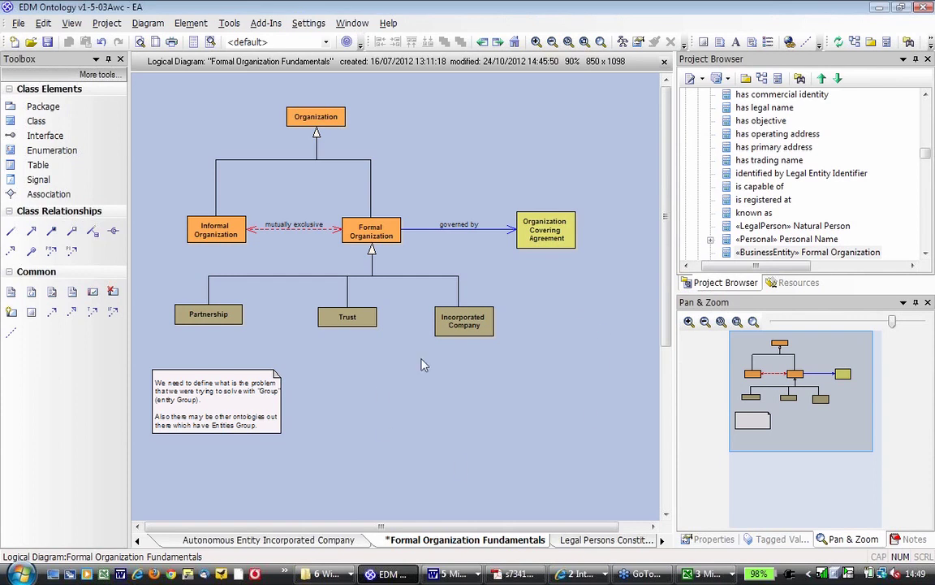
{"action": "left_click", "coordinate": [463, 327]}
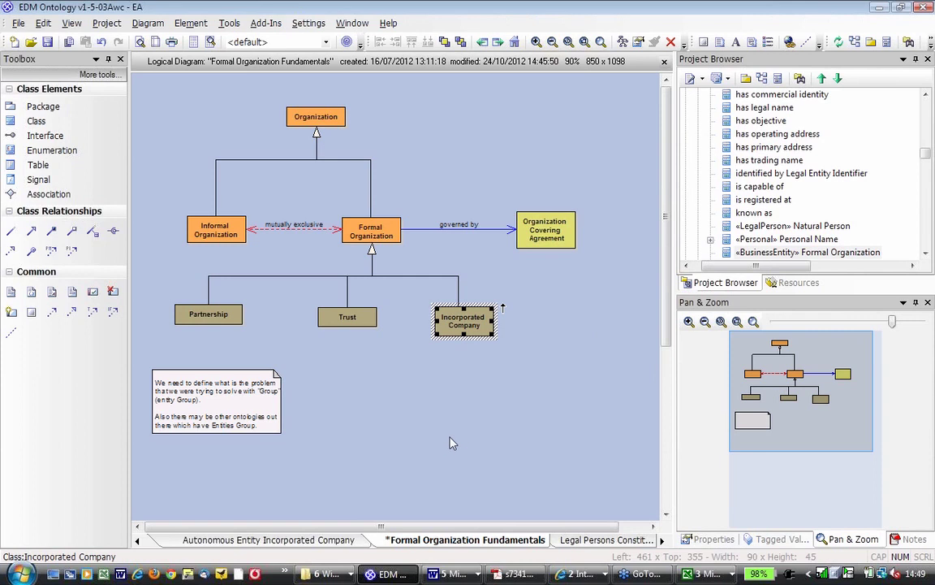
{"action": "left_click", "coordinate": [557, 338]}
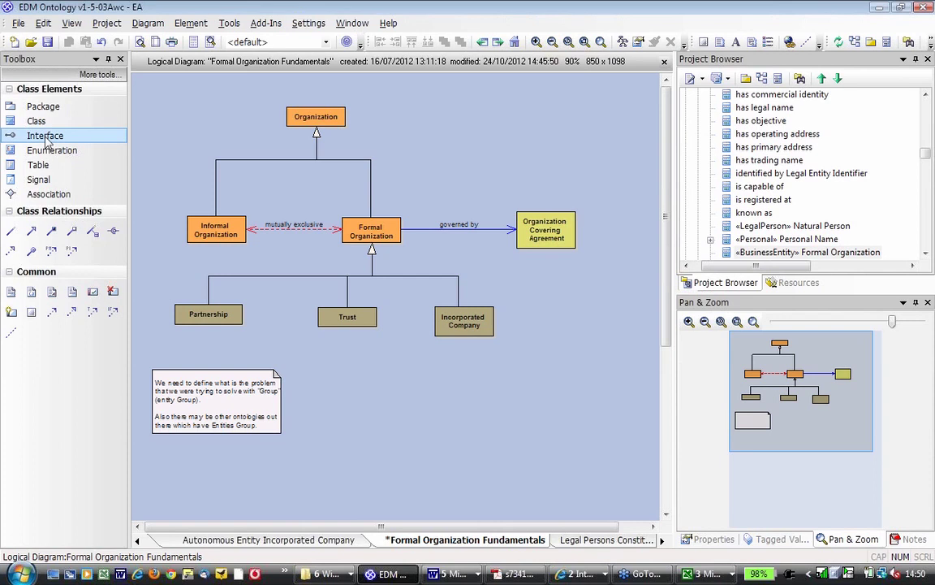
Look through the oLegal, oCore and oBusiness element sets for a type suited to a new kind of organization.
{"action": "left_click", "coordinate": [11, 79]}
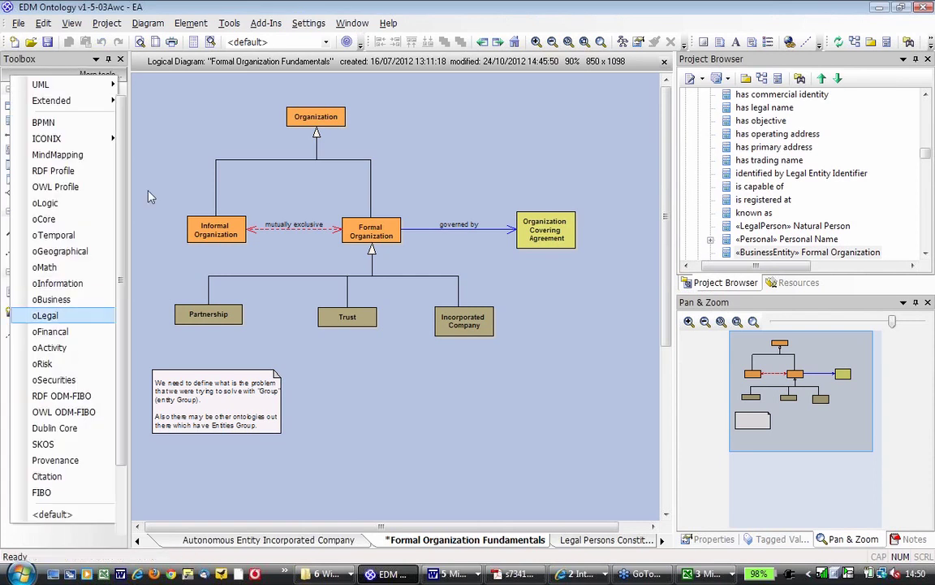
{"action": "key", "text": "Return"}
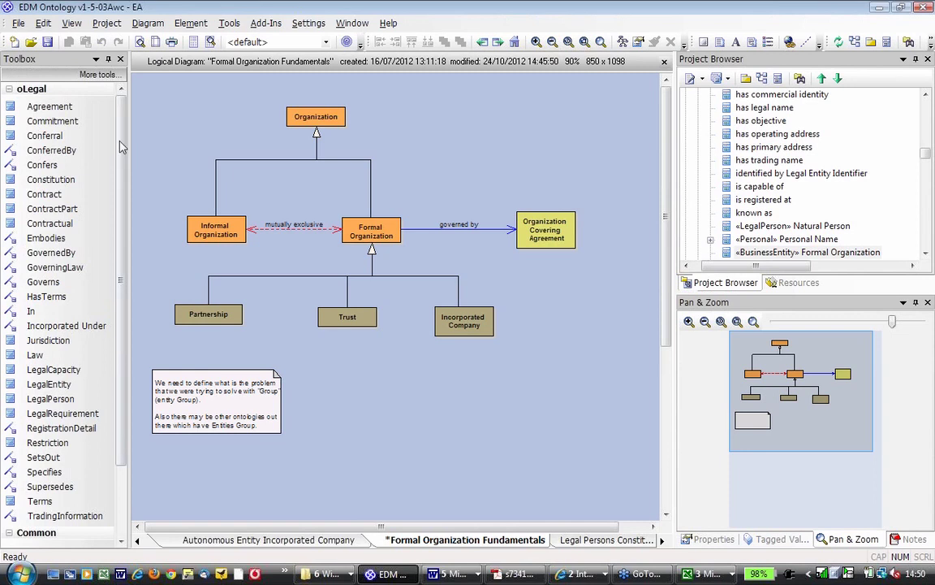
{"action": "left_click", "coordinate": [47, 90]}
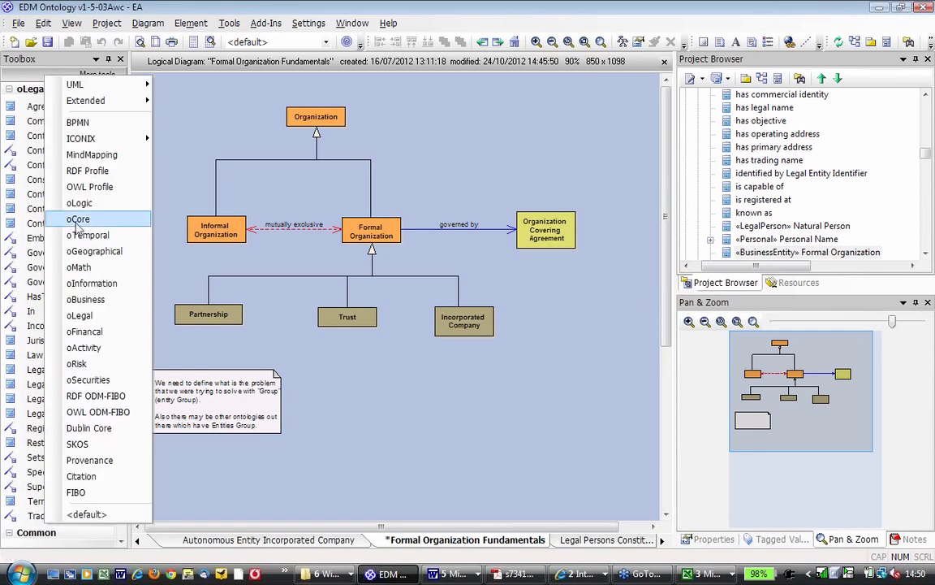
{"action": "key", "text": "Return"}
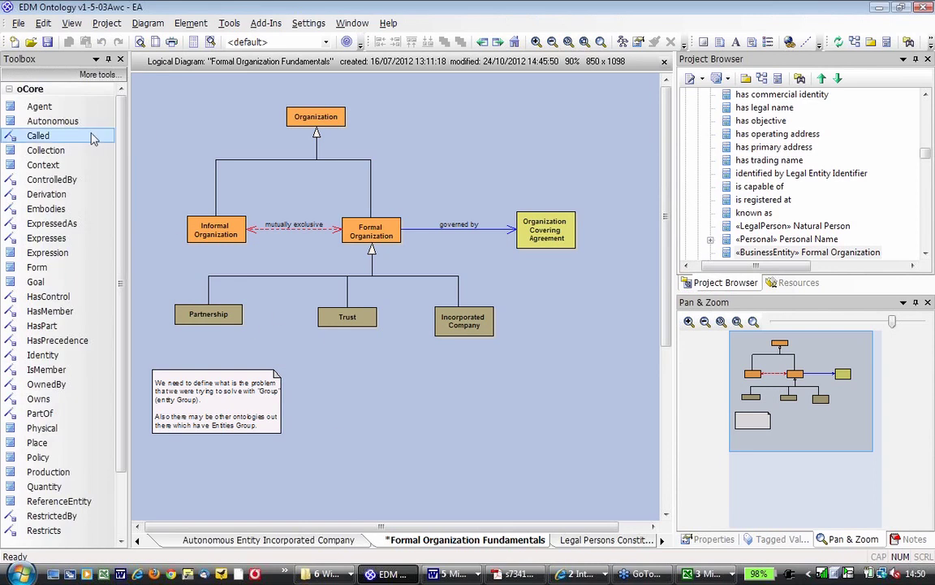
{"action": "left_click", "coordinate": [48, 79]}
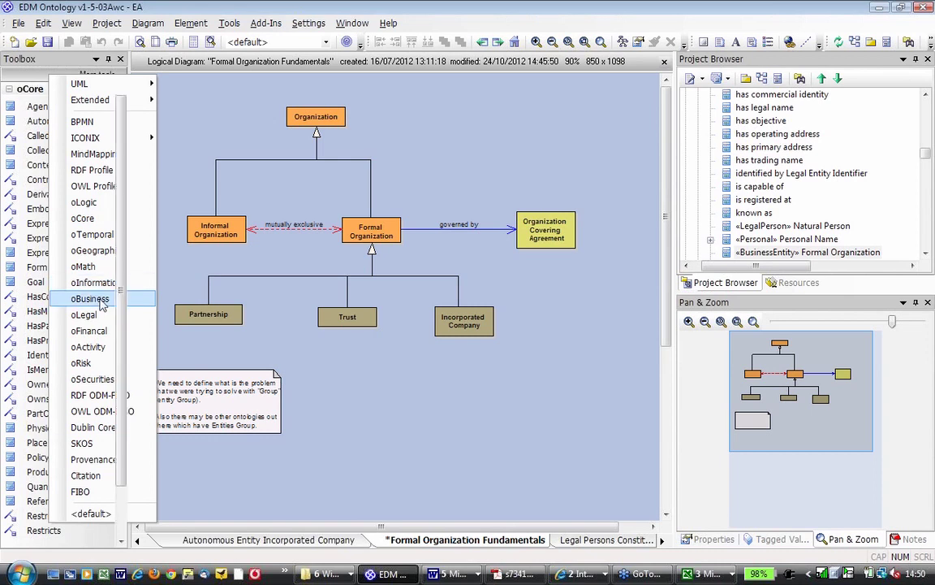
{"action": "left_click", "coordinate": [101, 301]}
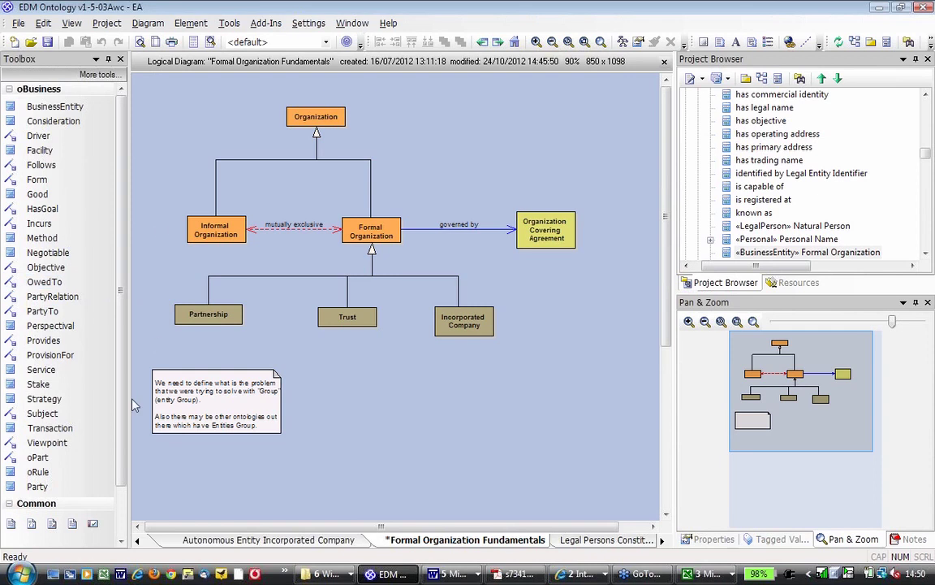
{"action": "left_click", "coordinate": [99, 74]}
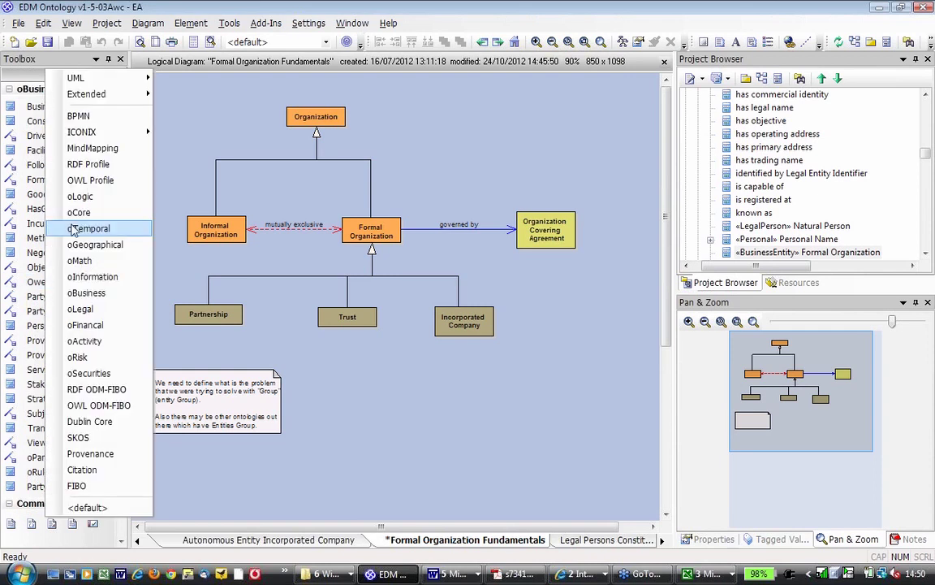
{"action": "left_click", "coordinate": [88, 296]}
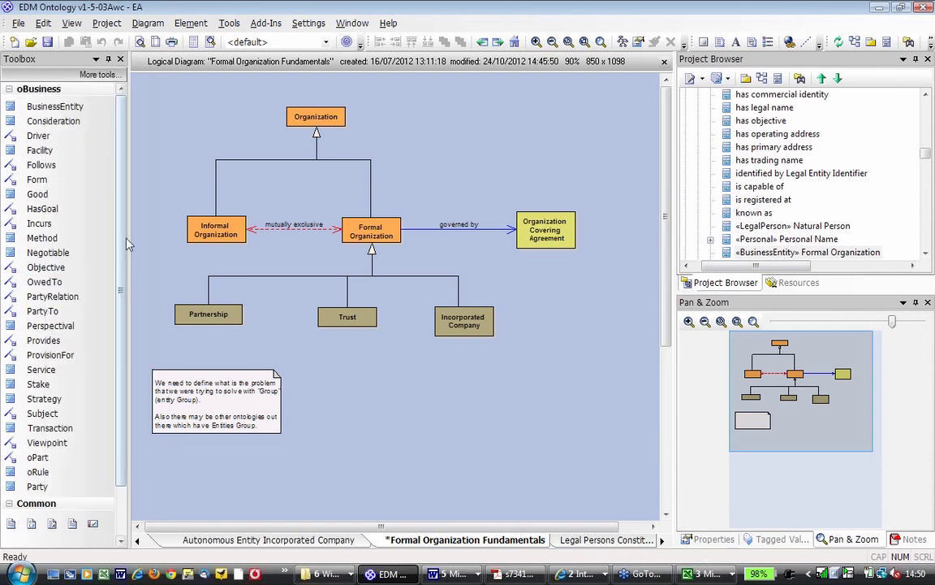
{"action": "left_click", "coordinate": [37, 77]}
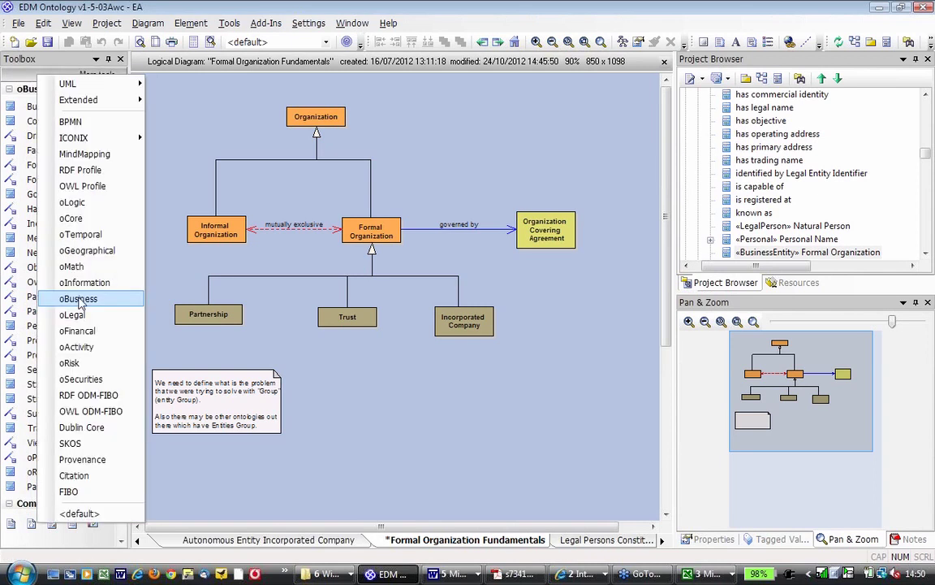
{"action": "left_click", "coordinate": [72, 314]}
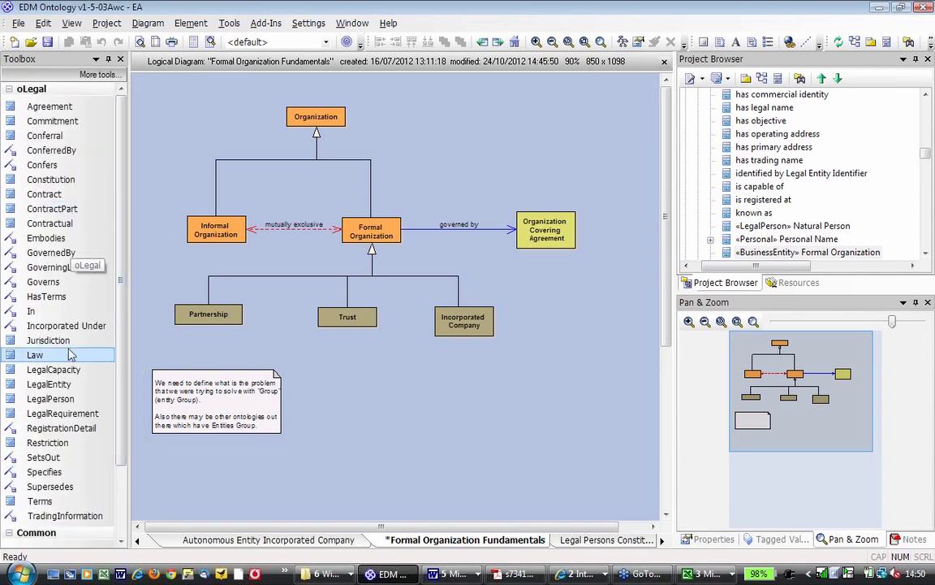
Check the stereotype in the Formal Organization class's properties and close them without changes.
{"action": "left_click", "coordinate": [377, 231]}
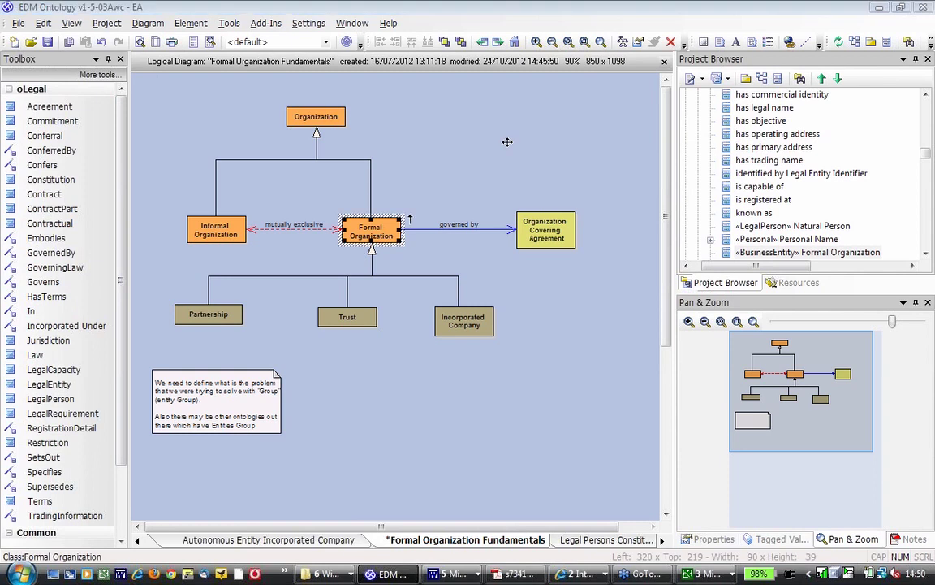
{"action": "key", "text": "alt+Return"}
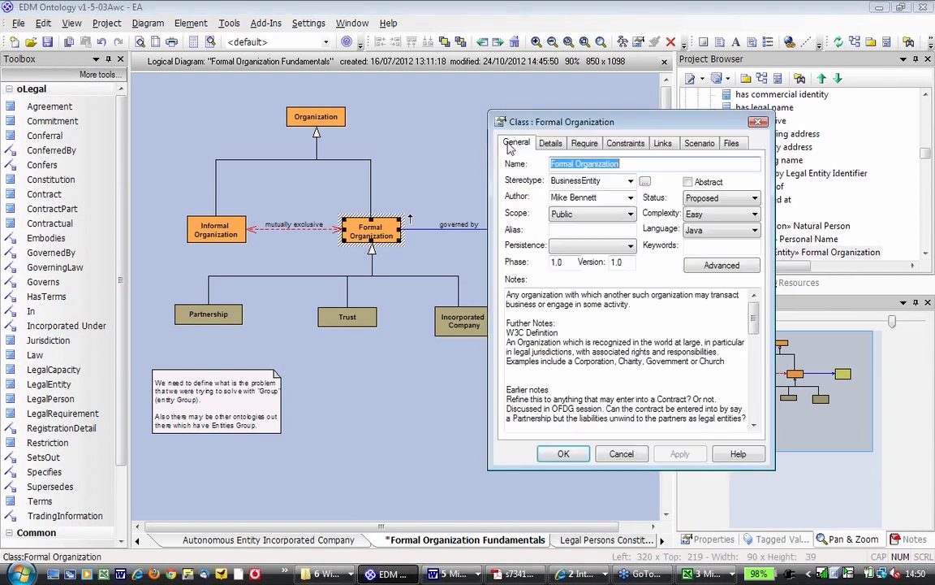
{"action": "key", "text": "Escape"}
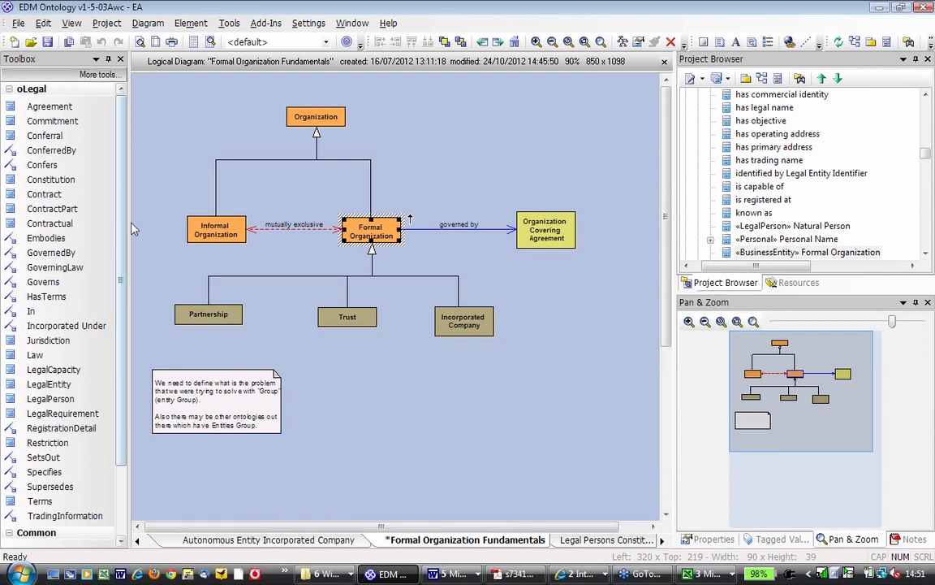
Add a BusinessEntity class from the oBusiness set beside Incorporated Company and name it "Joint Venture".
{"action": "left_click", "coordinate": [59, 79]}
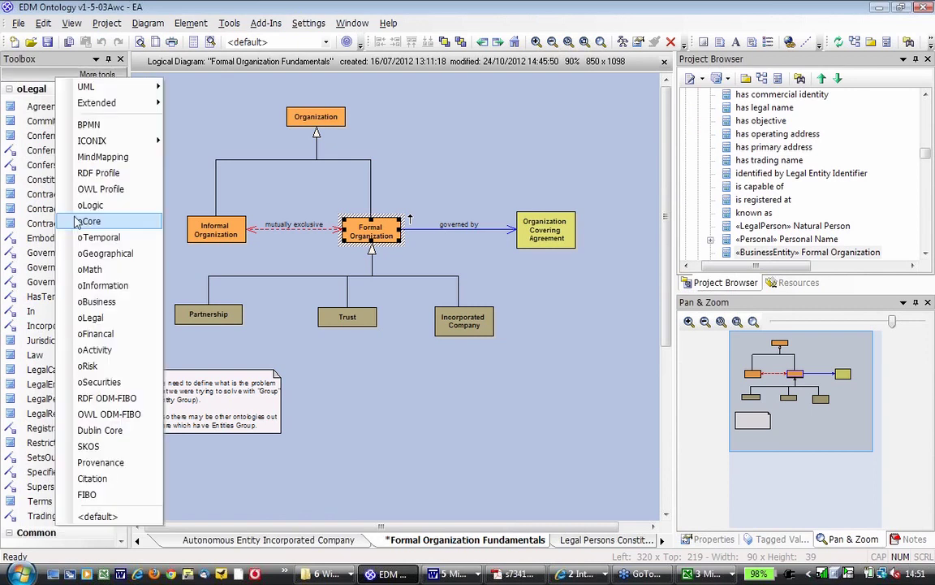
{"action": "left_click", "coordinate": [96, 301]}
{"action": "left_click", "coordinate": [55, 107]}
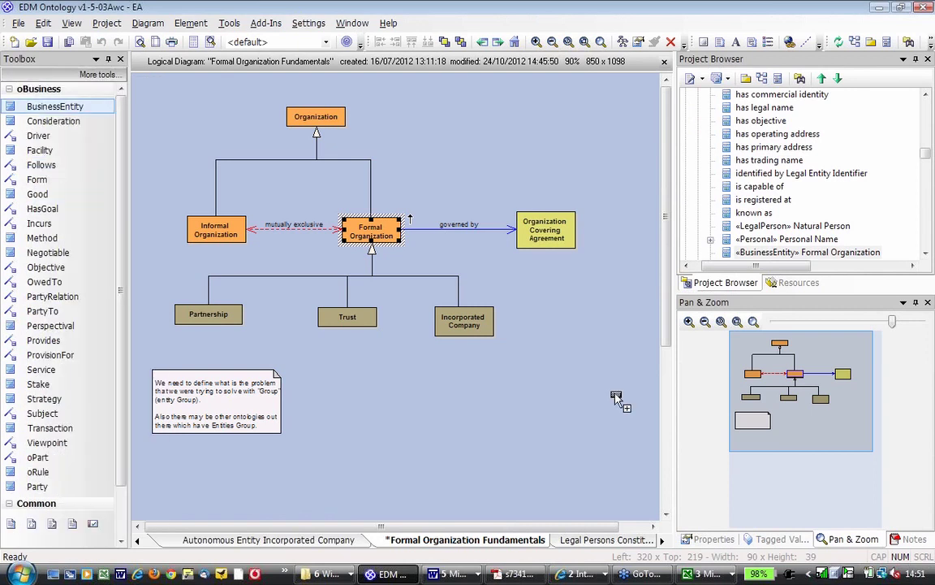
{"action": "left_click", "coordinate": [554, 312]}
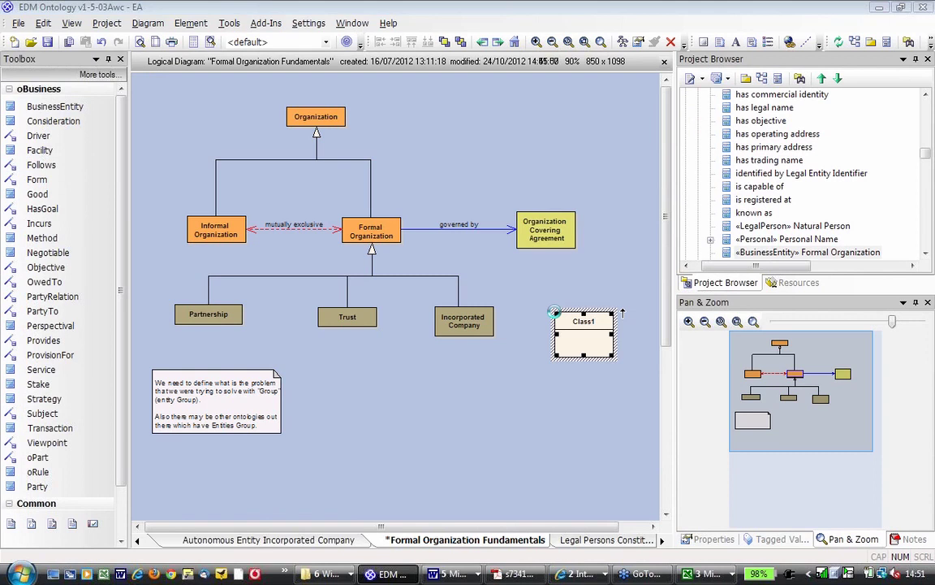
{"action": "type", "text": "Joint Venture"}
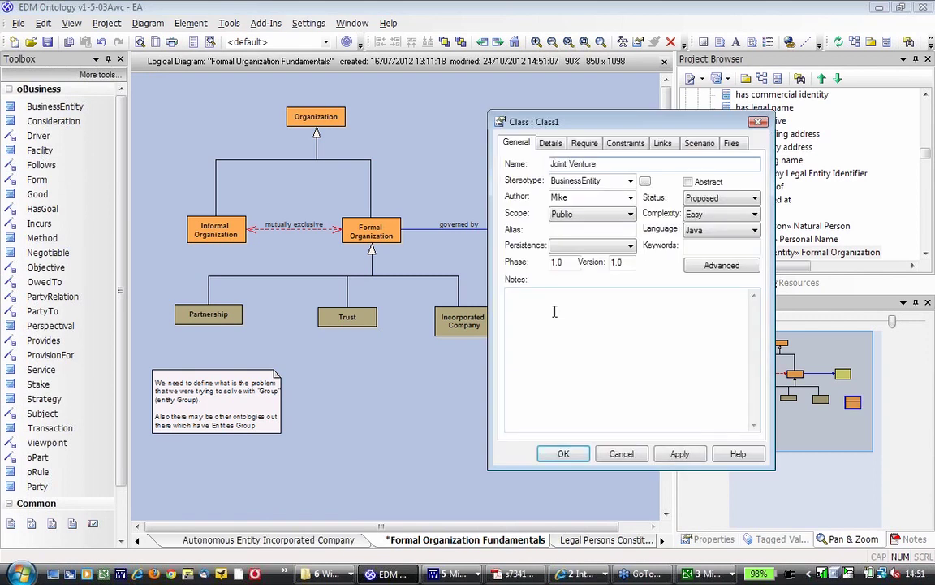
{"action": "key", "text": "Return"}
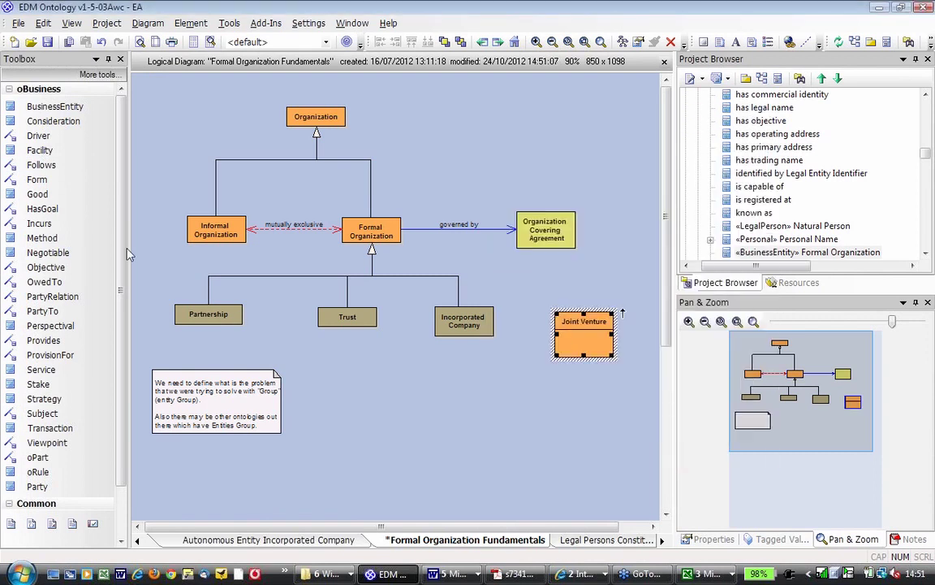
Connect Joint Venture to Formal Organization as its subtype, using the generalization relationship from the OWL Profile set.
{"action": "left_click", "coordinate": [51, 77]}
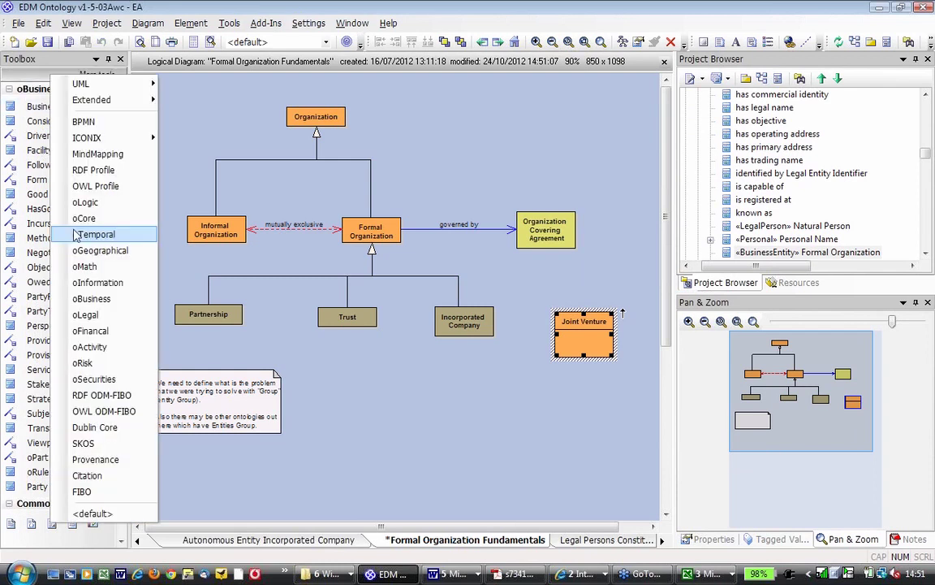
{"action": "left_click", "coordinate": [95, 186]}
{"action": "left_click_drag", "start_coordinate": [585, 327], "coordinate": [371, 230]}
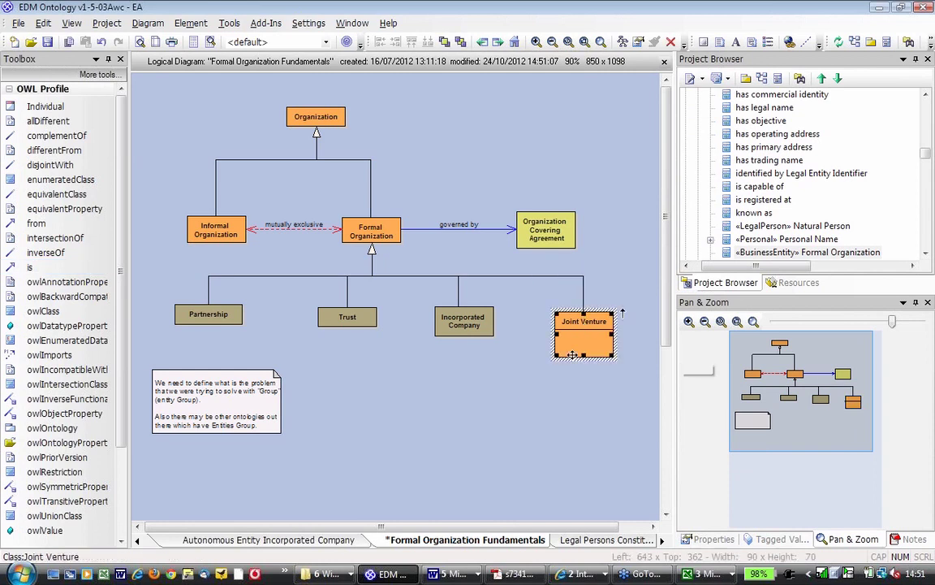
Open the choice of element sets for modelling beyond the OWL Profile.
{"action": "left_click", "coordinate": [37, 77]}
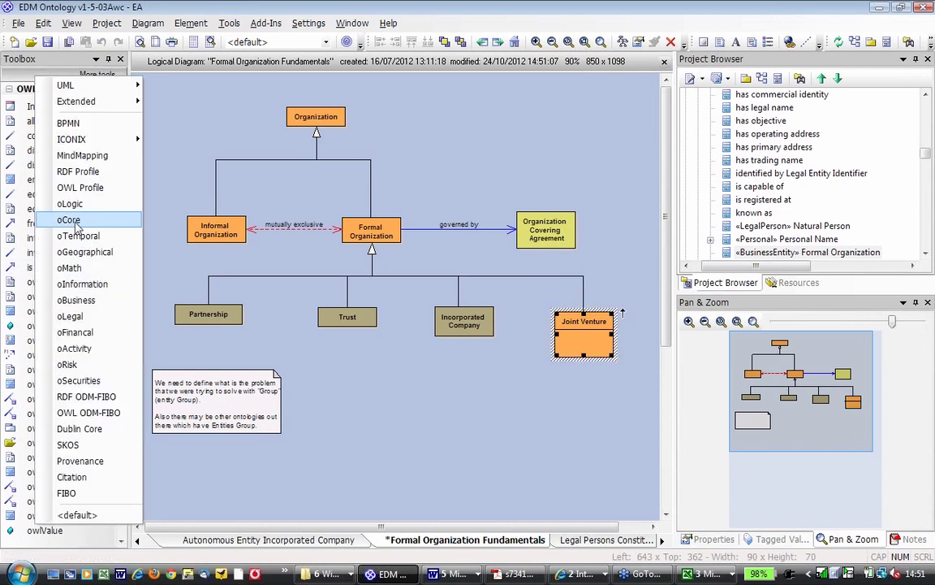
Load the oCore toolbox set and shrink the height of the Joint Venture class box to fit its name.
{"action": "left_click", "coordinate": [77, 221]}
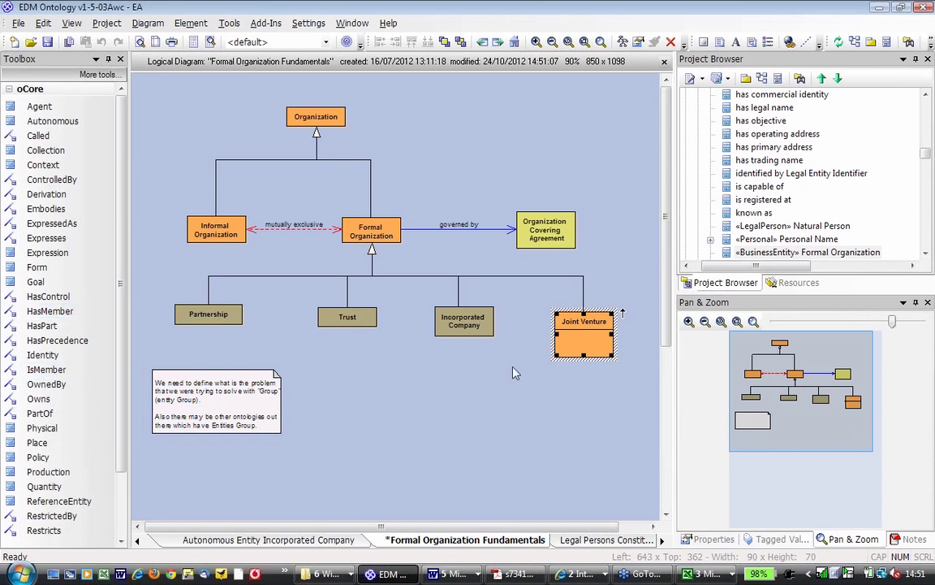
{"action": "left_click_drag", "start_coordinate": [584, 351], "coordinate": [587, 331]}
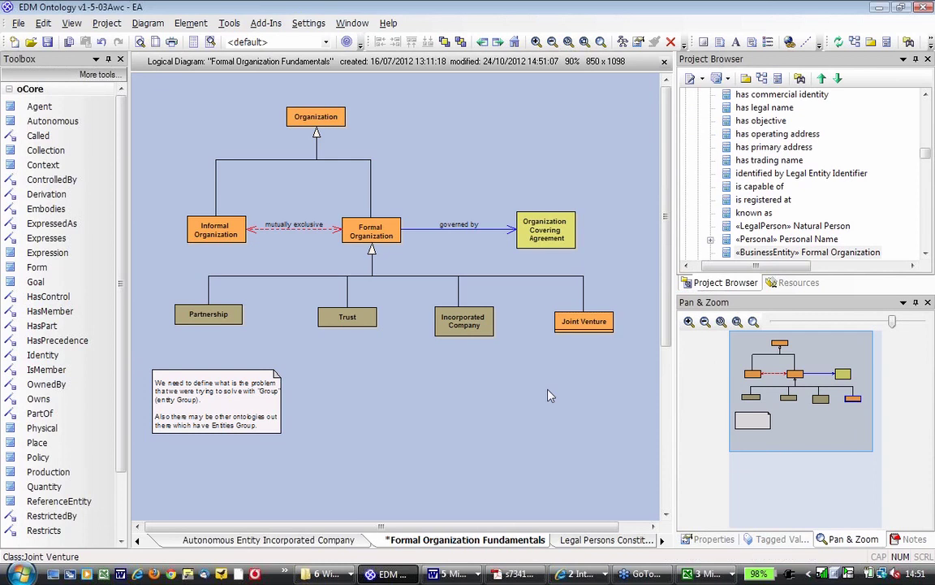
{"action": "left_click", "coordinate": [493, 349]}
Save the diagram and add a note below Trust beginning "Terms like JV, Partnership, Trust are themselves often used quite loosely".
{"action": "key", "text": "ctrl+s"}
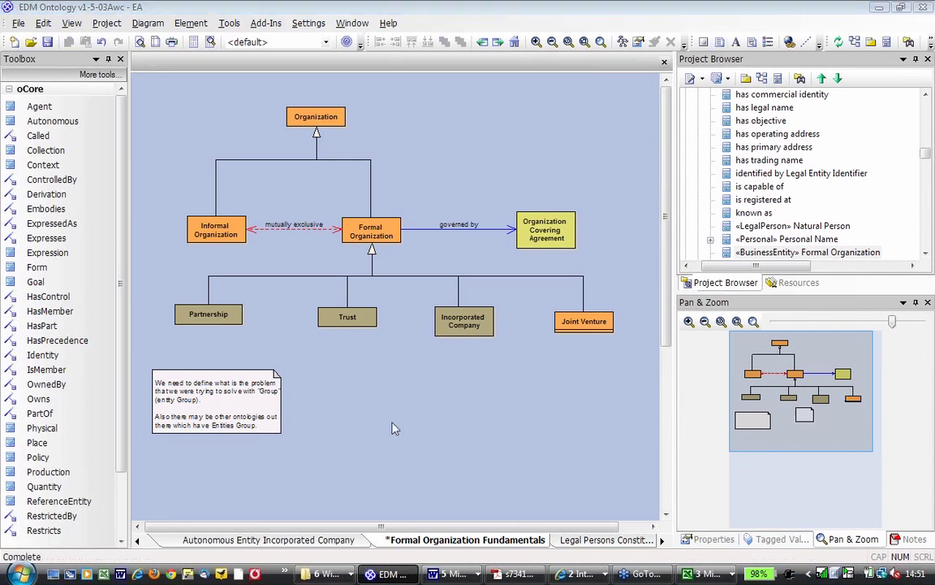
{"action": "left_click", "coordinate": [393, 429]}
{"action": "type", "text": "Terms like J"}
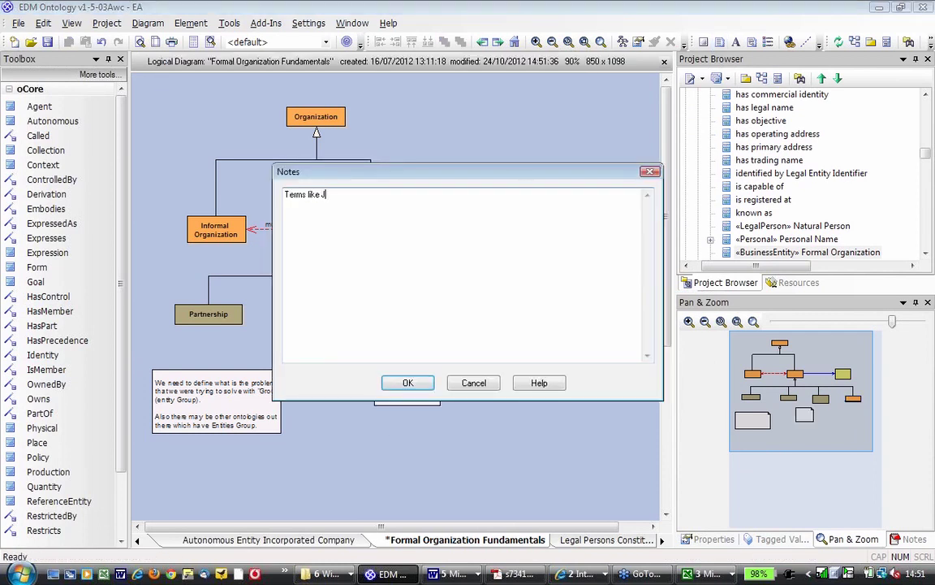
{"action": "type", "text": "V, Partnership, Trust are themselves of"}
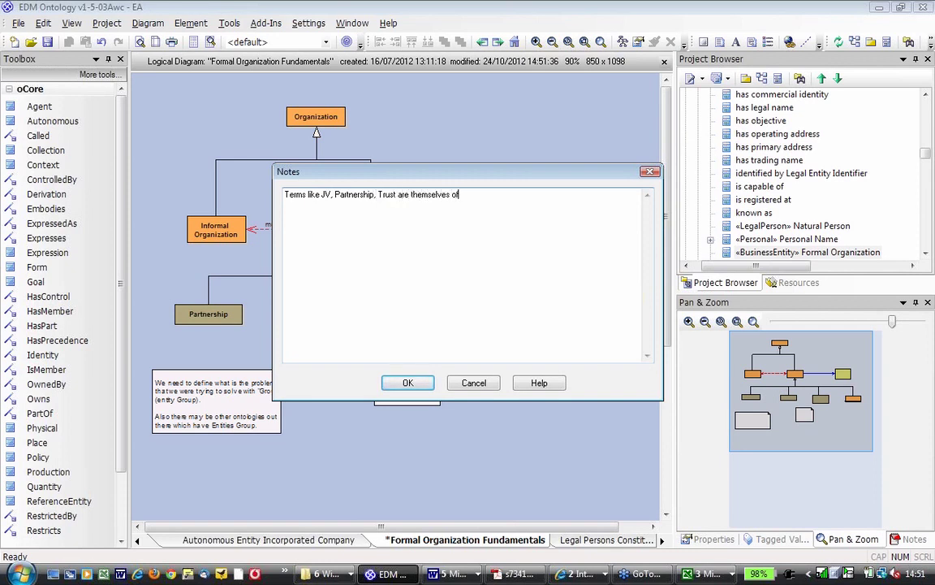
{"action": "type", "text": "ten used quiteloosely"}
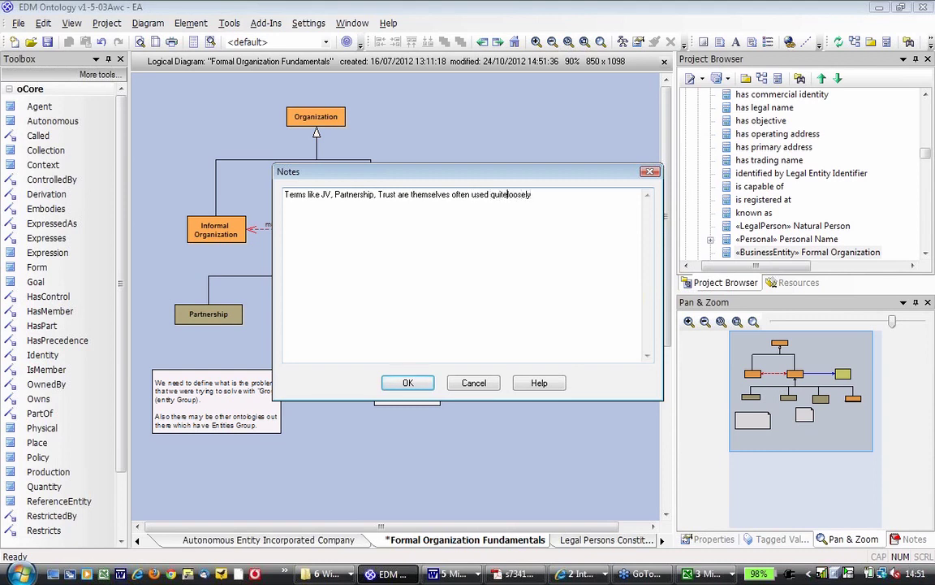
{"action": "left_click", "coordinate": [507, 194]}
{"action": "type", "text": "loosely"}
Continue the note with ", so the criteria which people define something may vary. We will put in the".
{"action": "type", "text": ", so th"}
{"action": "type", "text": "e cre"}
{"action": "type", "text": "ial qh"}
{"action": "key", "text": "BackSpace"}
{"action": "key", "text": "BackSpace"}
{"action": "type", "text": "w"}
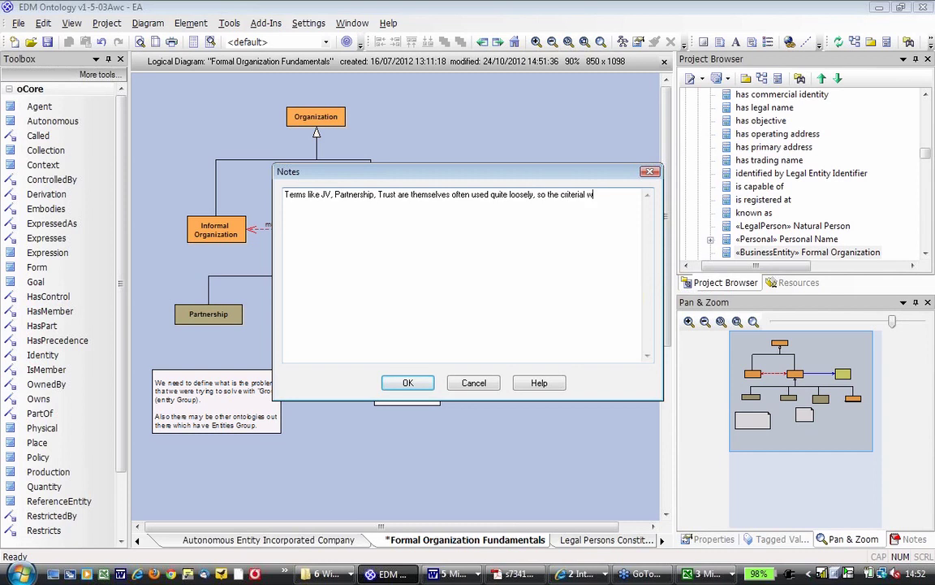
{"action": "type", "text": "hich people"}
{"action": "key", "text": "ctrl+Left"}
{"action": "key", "text": "ctrl+Left"}
{"action": "key", "text": "Left"}
{"action": "key", "text": "BackSpace"}
{"action": "key", "text": "End"}
{"action": "type", "text": "define something m"}
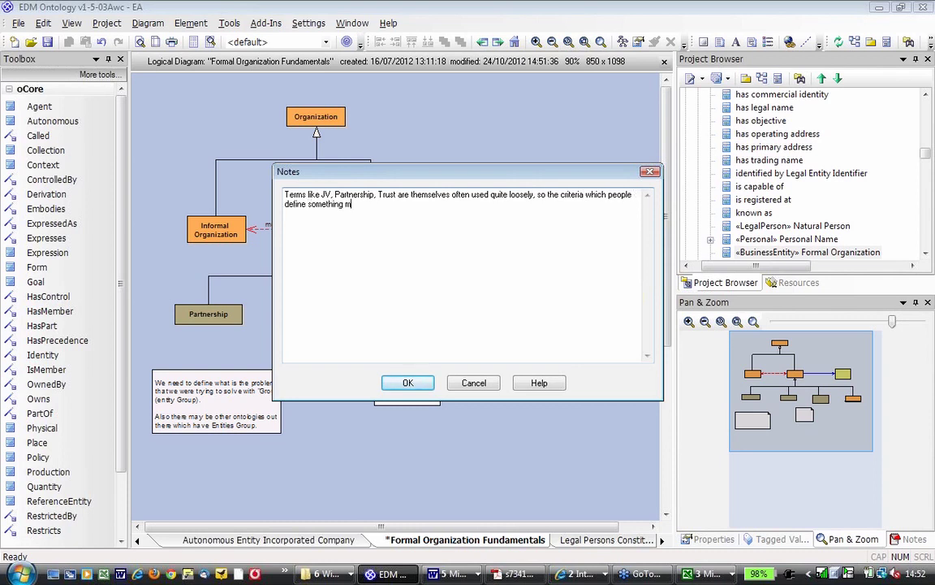
{"action": "type", "text": "ay vary. We will put in the "}
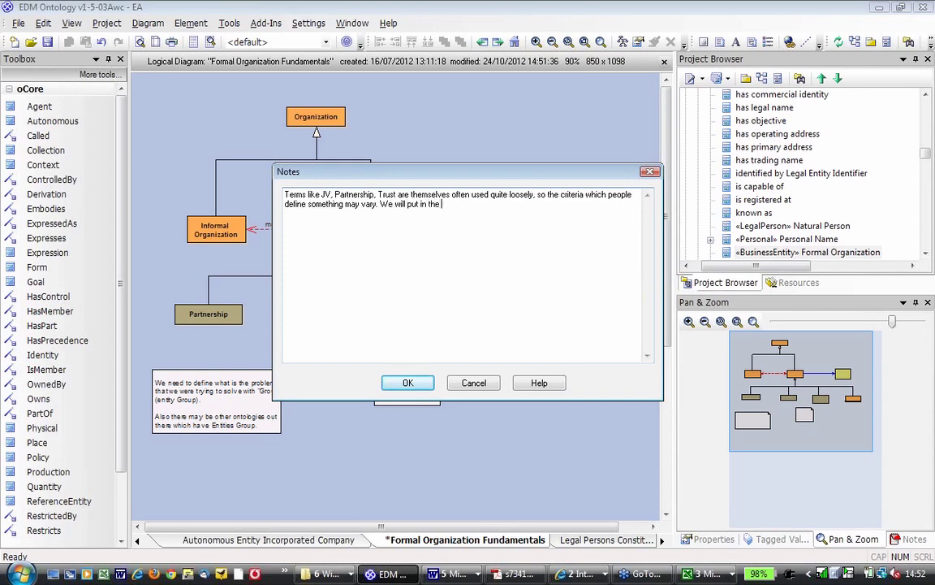
Complete the note's sentence with "formal facts, narrowing down the usage to a clearly defined type of thing.".
{"action": "type", "text": "formal facts, narrowing dow"}
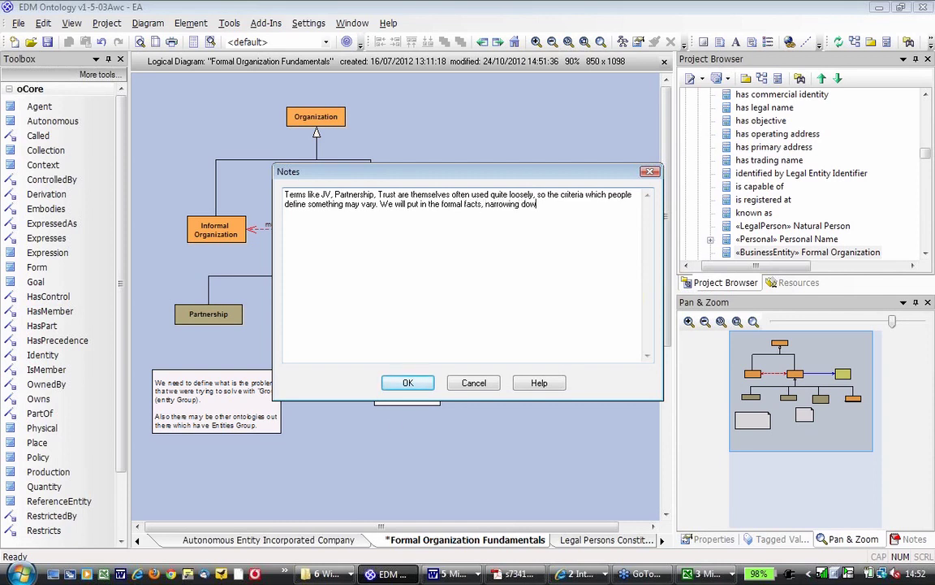
{"action": "type", "text": "n the usage to a clet"}
{"action": "key", "text": "BackSpace"}
{"action": "type", "text": "arly defined ty"}
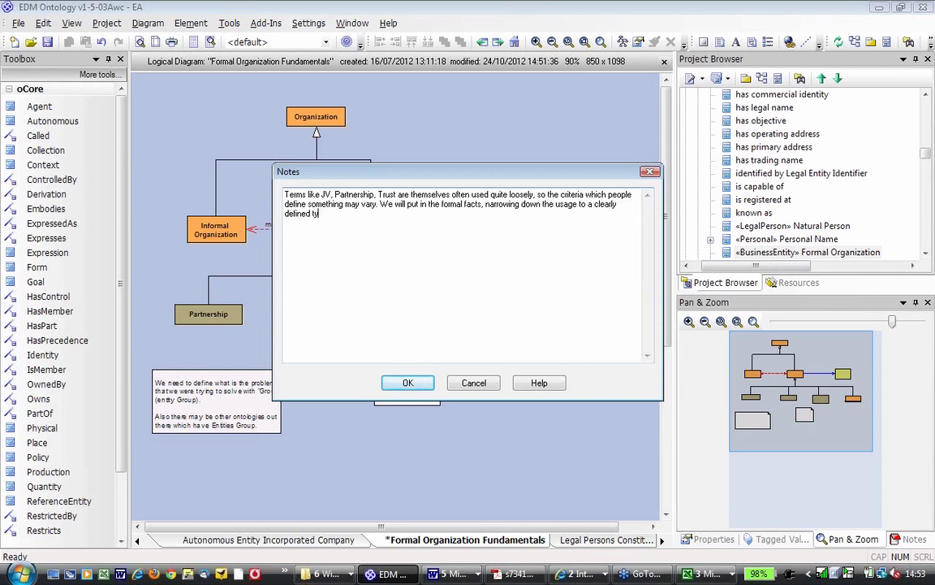
{"action": "type", "text": "pe of thing."}
After a blank line in the note, start a "Possible properties:" list with "Is liable" and "Is contractual capable".
{"action": "key", "text": "Return"}
{"action": "key", "text": "Return"}
{"action": "type", "text": "Possible property"}
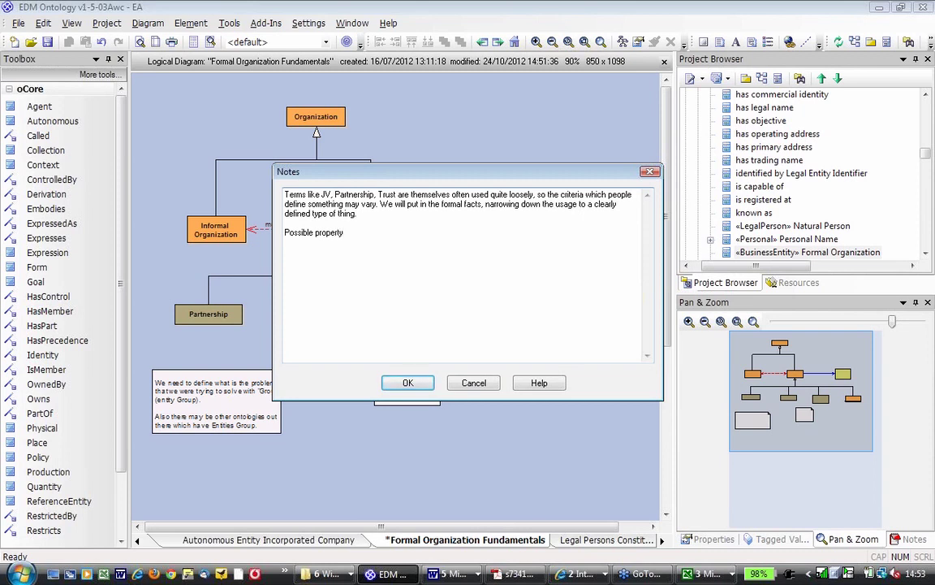
{"action": "key", "text": "BackSpace"}
{"action": "type", "text": "ies:"}
{"action": "key", "text": "Return"}
{"action": "type", "text": "Is liable"}
{"action": "key", "text": "Return"}
{"action": "type", "text": "Is contractul"}
{"action": "key", "text": "BackSpace"}
{"action": "type", "text": "al capable"}
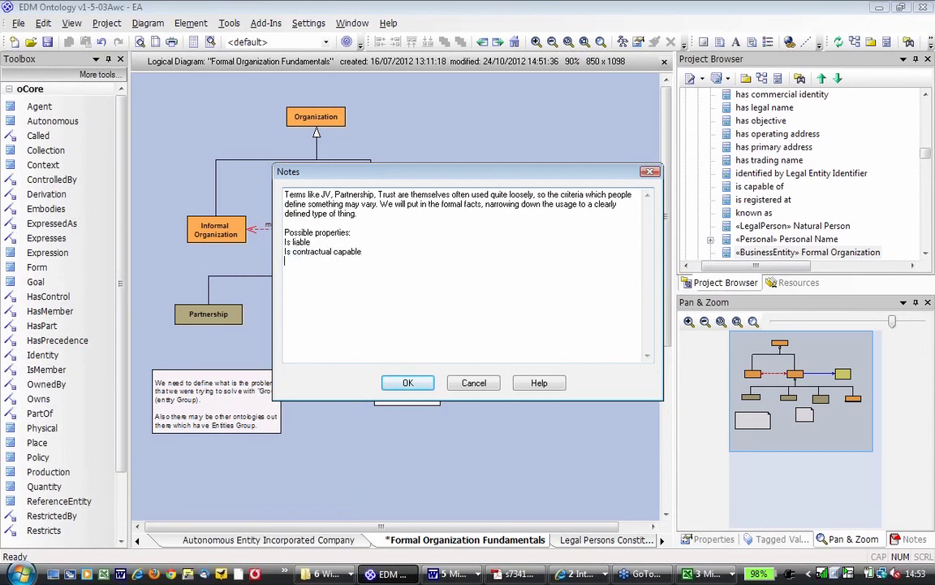
Correct the second property to "Is contractually capable", add "has principals" as the third, and accept the note.
{"action": "left_click", "coordinate": [339, 251]}
{"action": "left_click", "coordinate": [331, 251]}
{"action": "type", "text": "ly capable "}
{"action": "type", "text": "has"}
{"action": "type", "text": " princ"}
{"action": "type", "text": "ipals"}
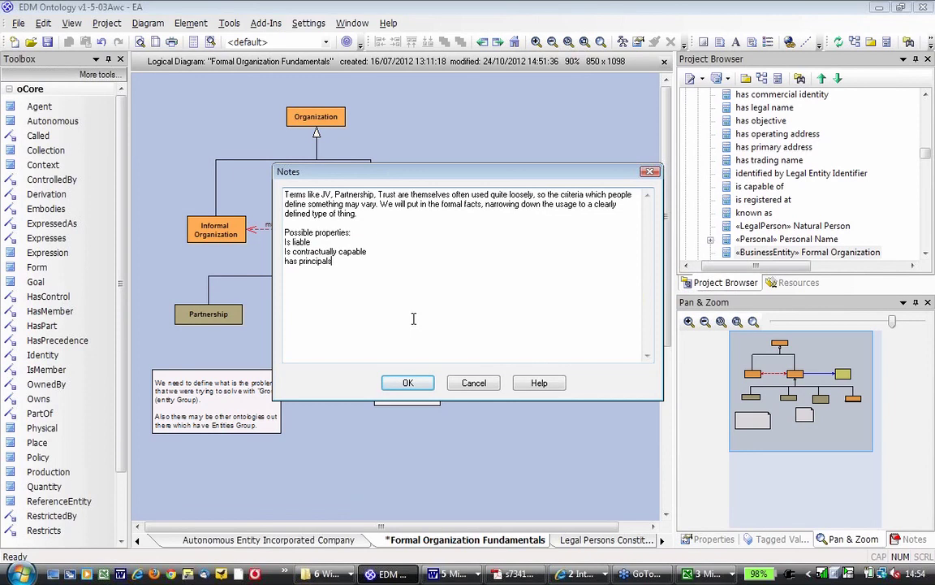
{"action": "left_click", "coordinate": [408, 383]}
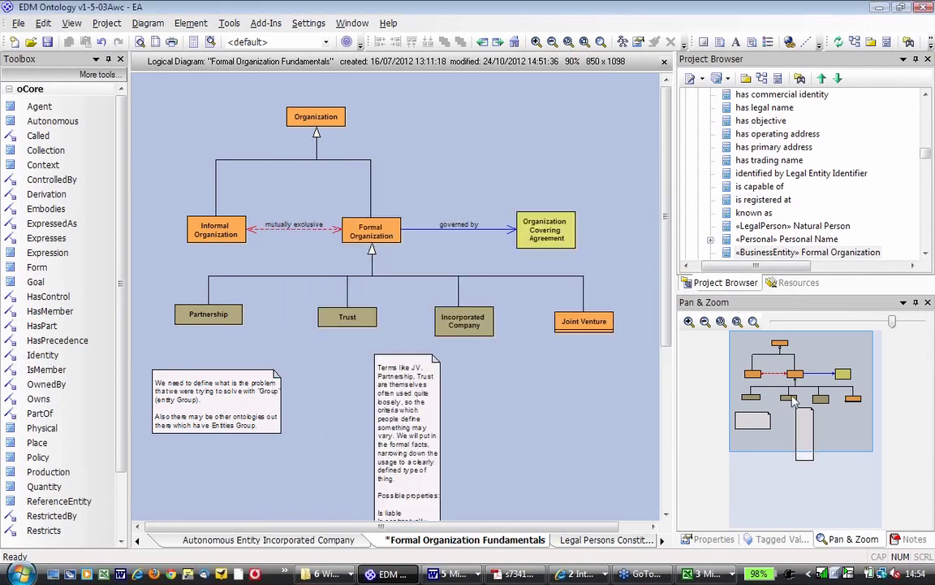
Reshape the properties note into a wider, shorter box beside the existing Group note.
{"action": "left_click_drag", "start_coordinate": [793, 400], "coordinate": [799, 429]}
{"action": "left_click", "coordinate": [398, 358]}
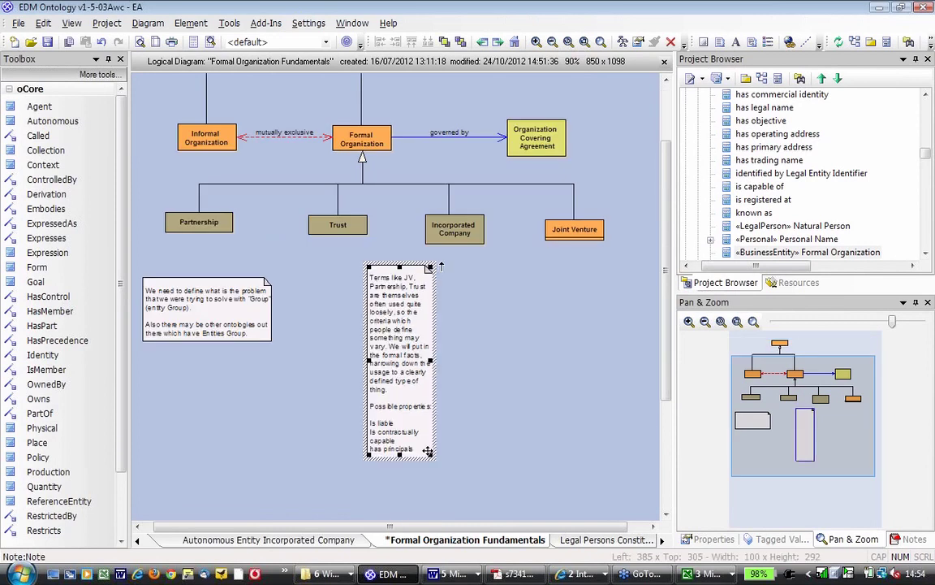
{"action": "left_click_drag", "start_coordinate": [431, 454], "coordinate": [503, 371]}
{"action": "left_click", "coordinate": [372, 426]}
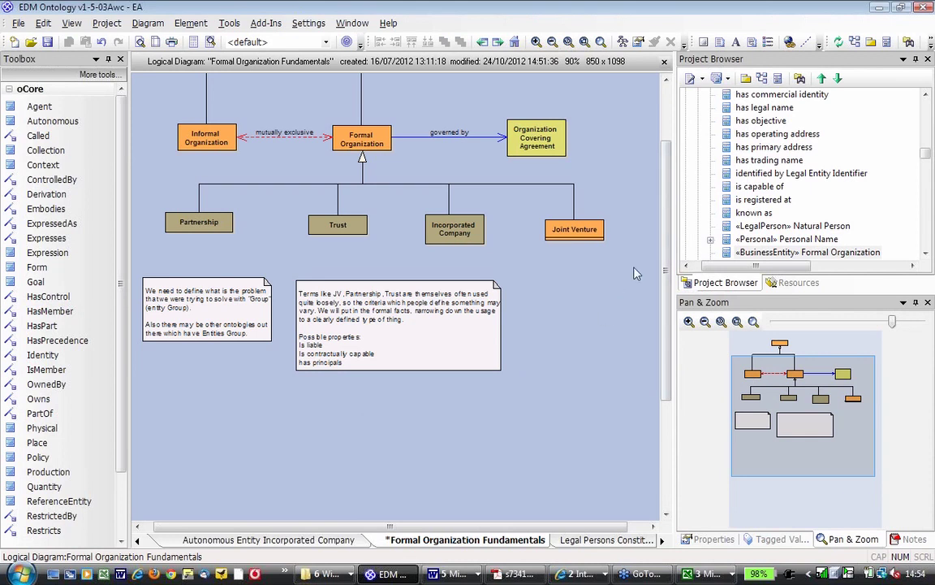
Locate Liable Entity through the Legal Persons Constitution Simple diagram and place it in Formal Organization Fundamentals as a simple link below Joint Venture.
{"action": "left_click", "coordinate": [528, 130]}
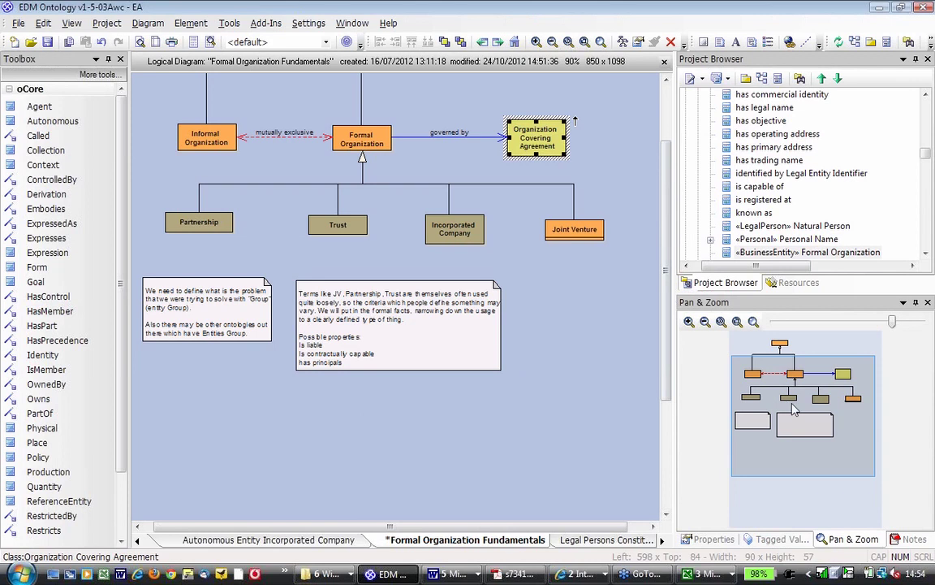
{"action": "left_click_drag", "start_coordinate": [794, 410], "coordinate": [791, 386]}
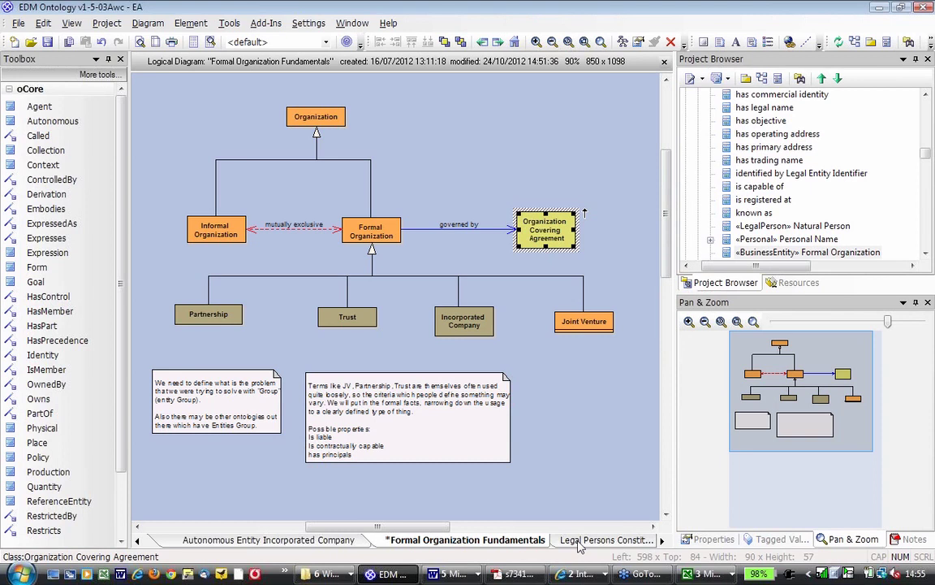
{"action": "left_click", "coordinate": [605, 540]}
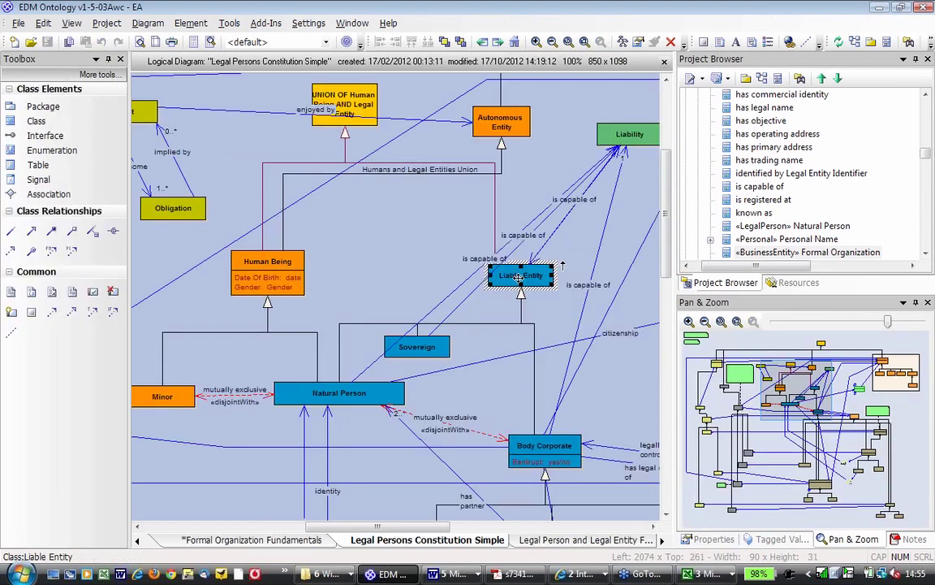
{"action": "left_click", "coordinate": [209, 541]}
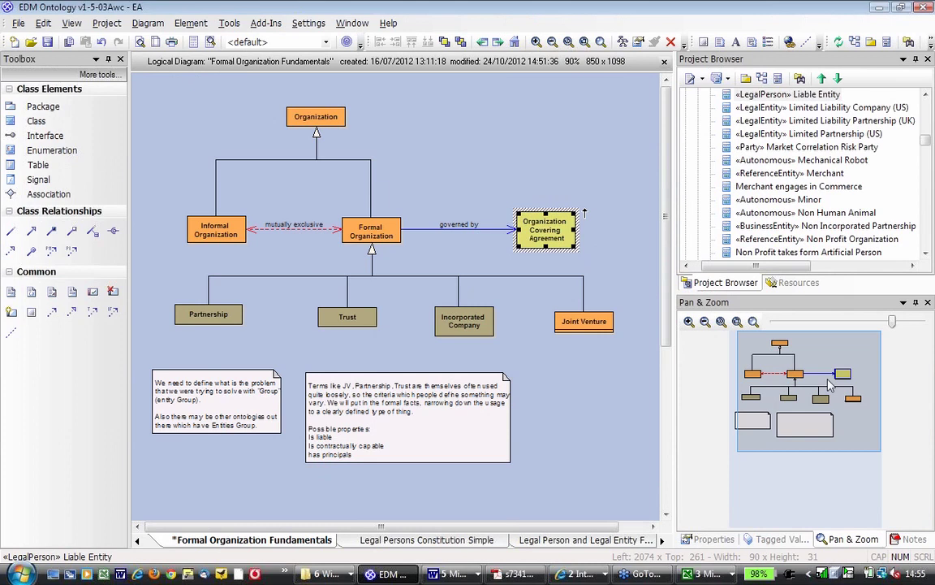
{"action": "left_click", "coordinate": [830, 386]}
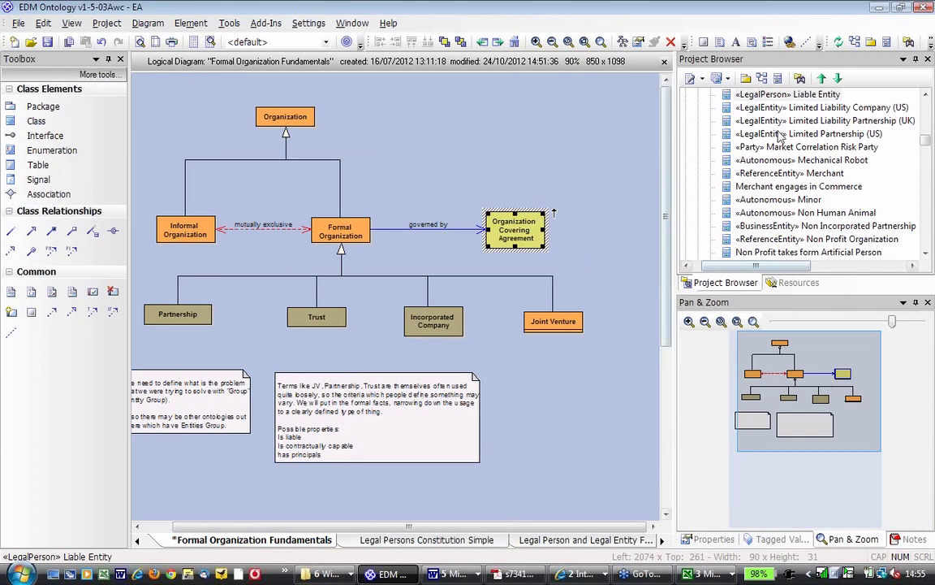
{"action": "left_click_drag", "start_coordinate": [778, 137], "coordinate": [588, 377]}
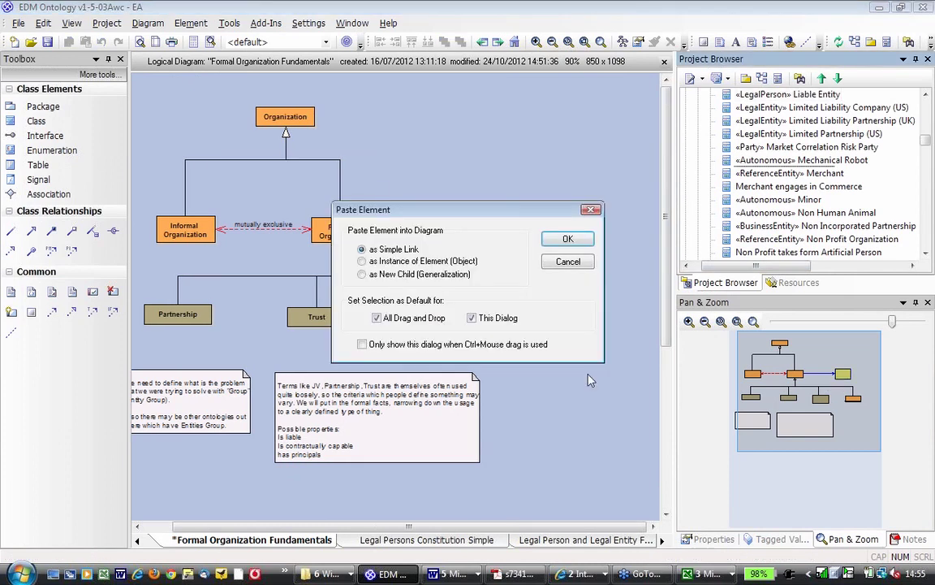
{"action": "key", "text": "Return"}
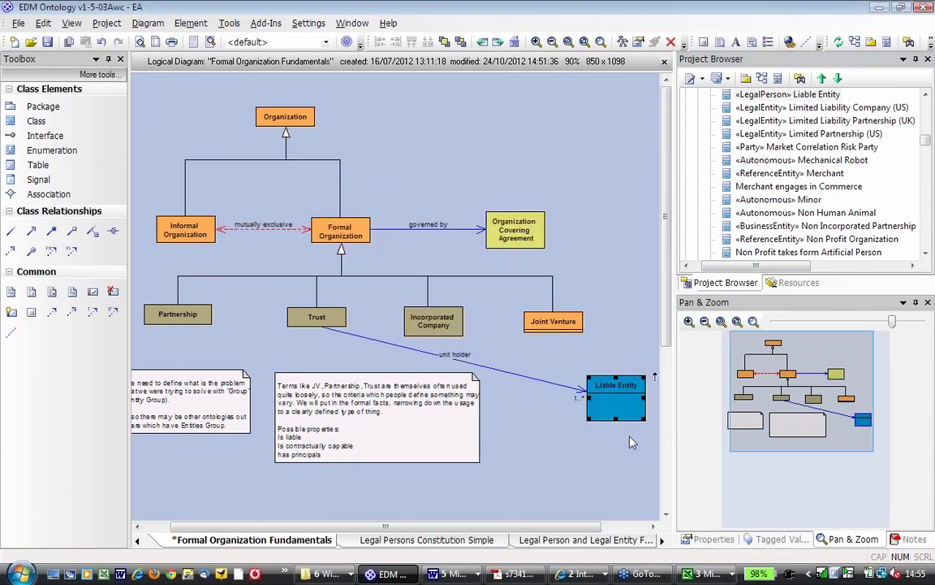
Shrink the Liable Entity box to 90 wide by 32 high and move it slightly lower beside the properties note.
{"action": "left_click", "coordinate": [616, 395]}
{"action": "left_click_drag", "start_coordinate": [615, 396], "coordinate": [613, 391]}
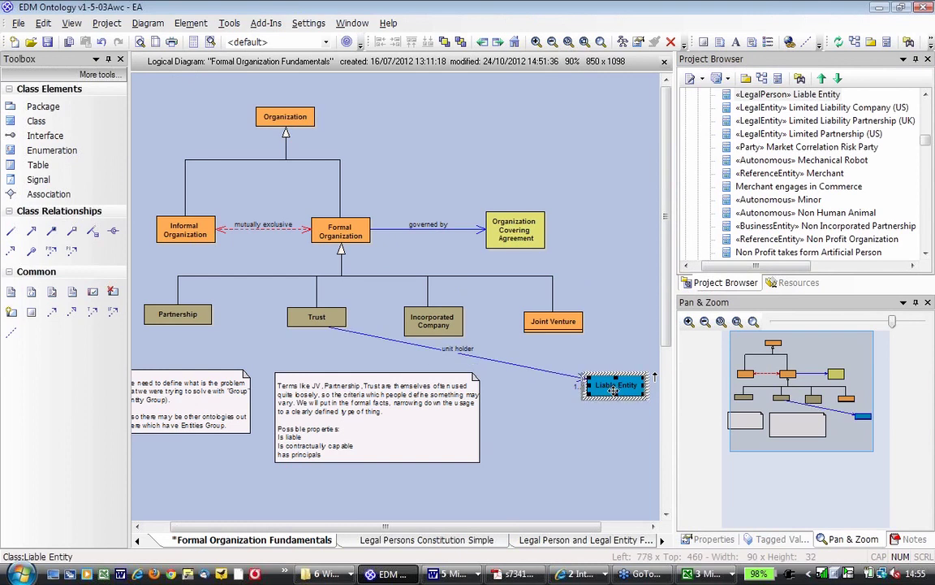
{"action": "left_click_drag", "start_coordinate": [614, 390], "coordinate": [584, 429]}
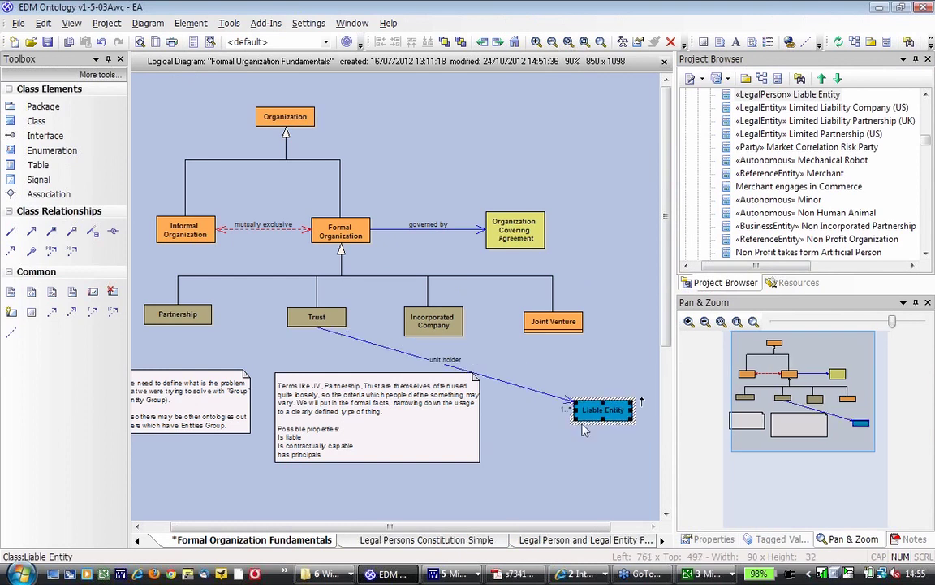
Move the properties note lower in the diagram and reduce the Joint Venture box to a height of 31.
{"action": "left_click_drag", "start_coordinate": [378, 386], "coordinate": [353, 419]}
{"action": "left_click_drag", "start_coordinate": [553, 321], "coordinate": [563, 319]}
{"action": "left_click", "coordinate": [500, 301]}
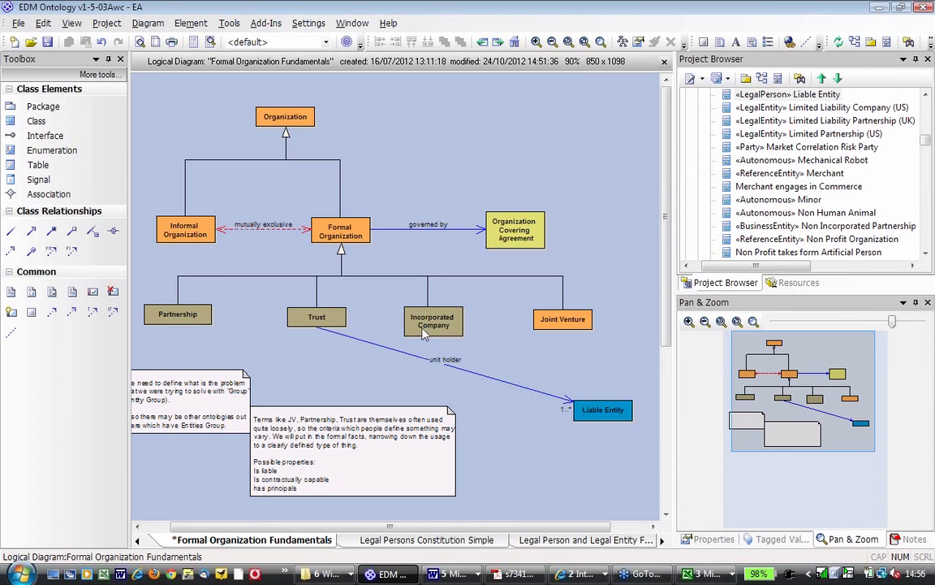
Rearrange the classes so that Incorporated Company sits below Liable Entity and Joint Venture lies farther out along the subtype row.
{"action": "left_click_drag", "start_coordinate": [428, 326], "coordinate": [502, 477]}
{"action": "left_click_drag", "start_coordinate": [603, 410], "coordinate": [552, 393]}
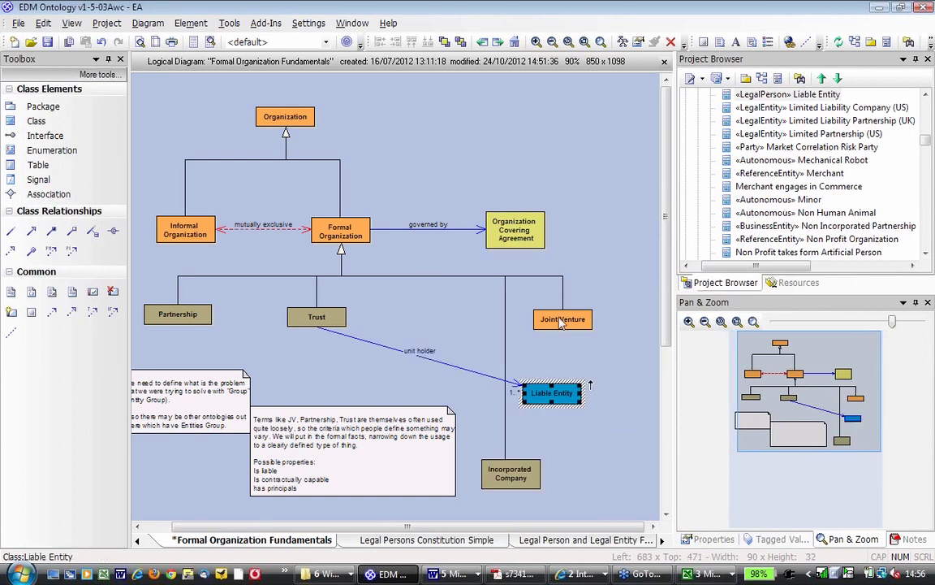
{"action": "left_click", "coordinate": [561, 323]}
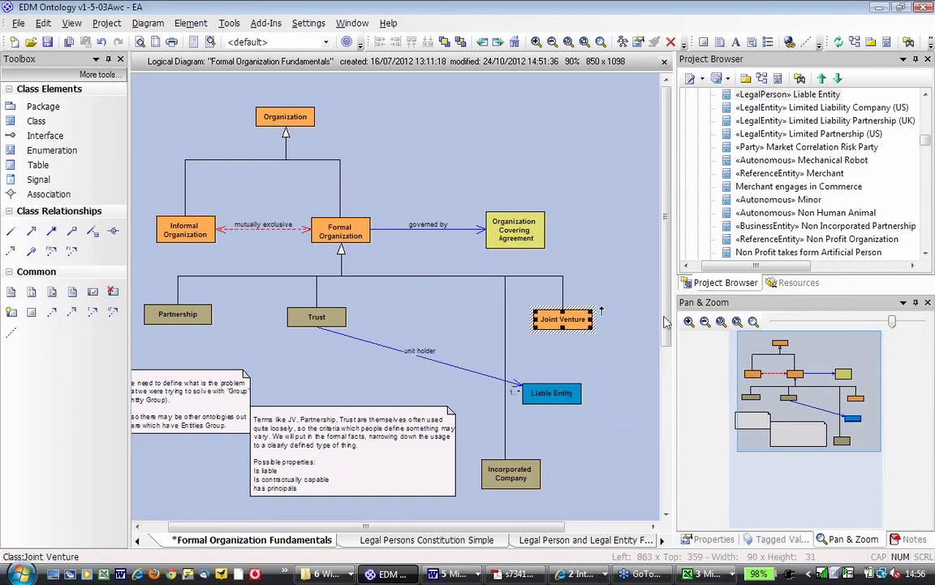
{"action": "left_click_drag", "start_coordinate": [666, 323], "coordinate": [666, 323]}
{"action": "left_click_drag", "start_coordinate": [771, 417], "coordinate": [799, 425]}
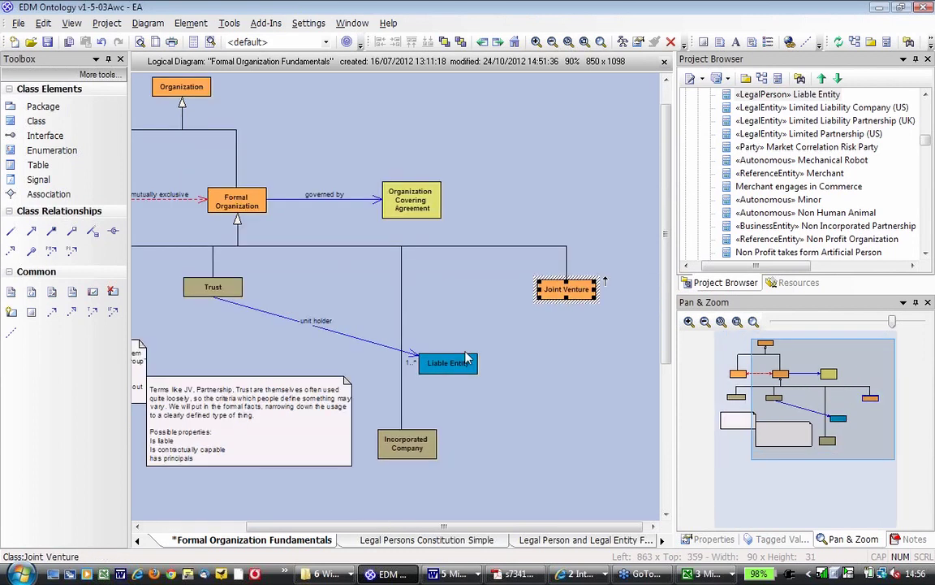
{"action": "left_click", "coordinate": [404, 446]}
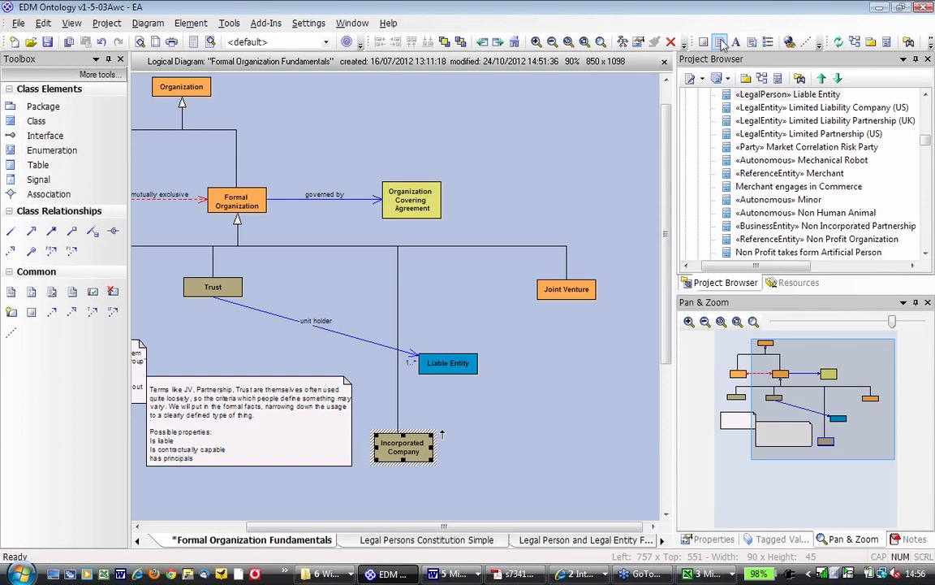
Add a note above Joint Venture reading "Question 1 on JV: What is the range of kinds of entity that may be partners in a JV?".
{"action": "key", "text": "ctrl+s"}
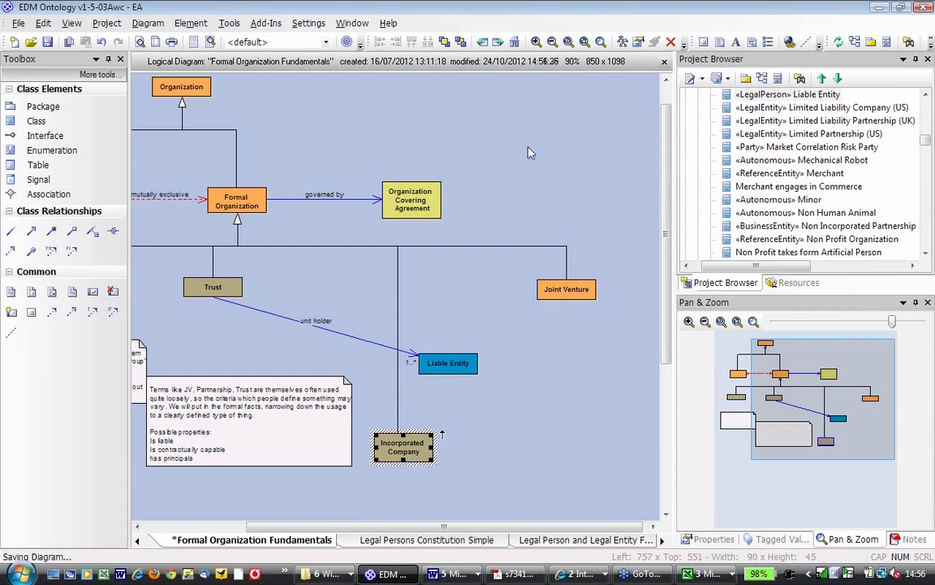
{"action": "left_click", "coordinate": [530, 152]}
{"action": "type", "text": "Question "}
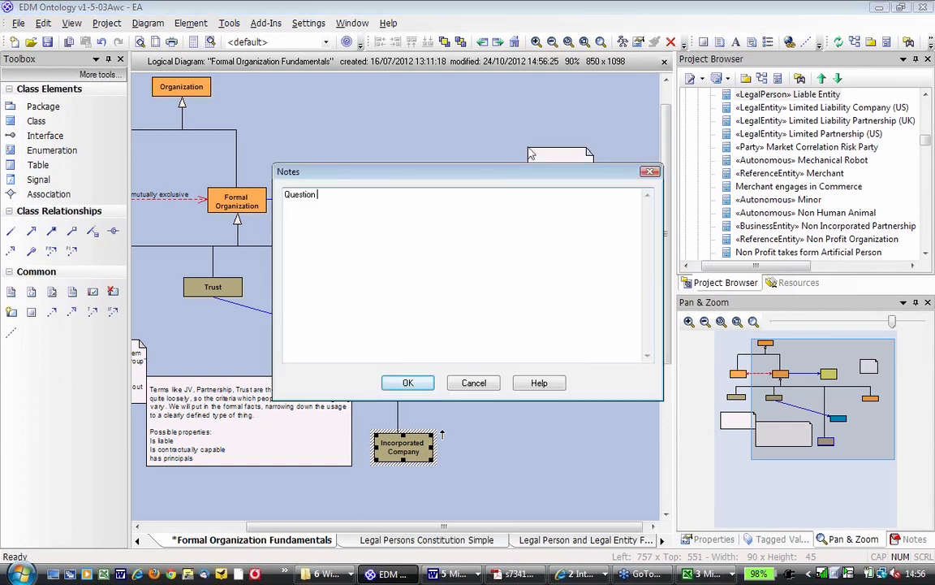
{"action": "type", "text": "1 on JV:"}
{"action": "key", "text": "Return"}
{"action": "type", "text": "What is the range of"}
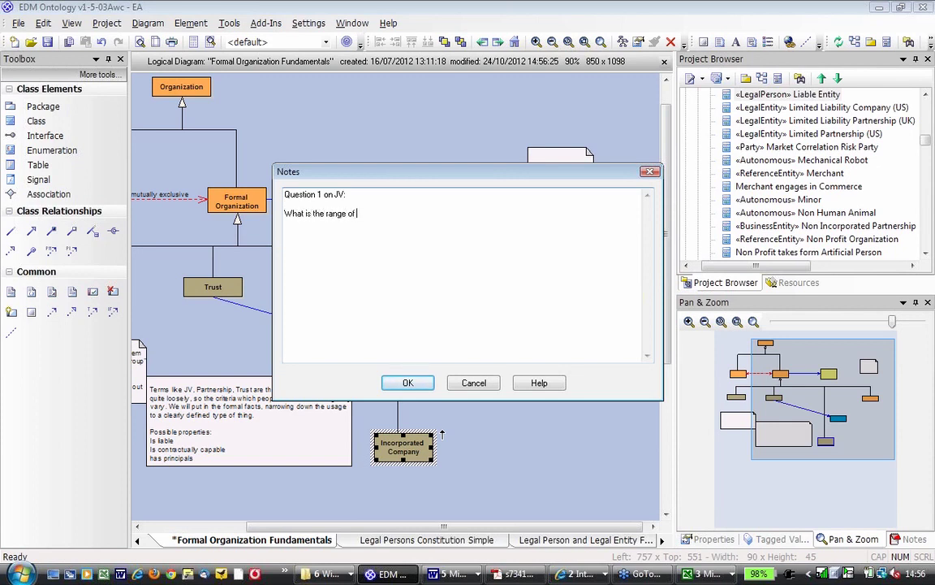
{"action": "type", "text": " kinds of entity that may be partners"}
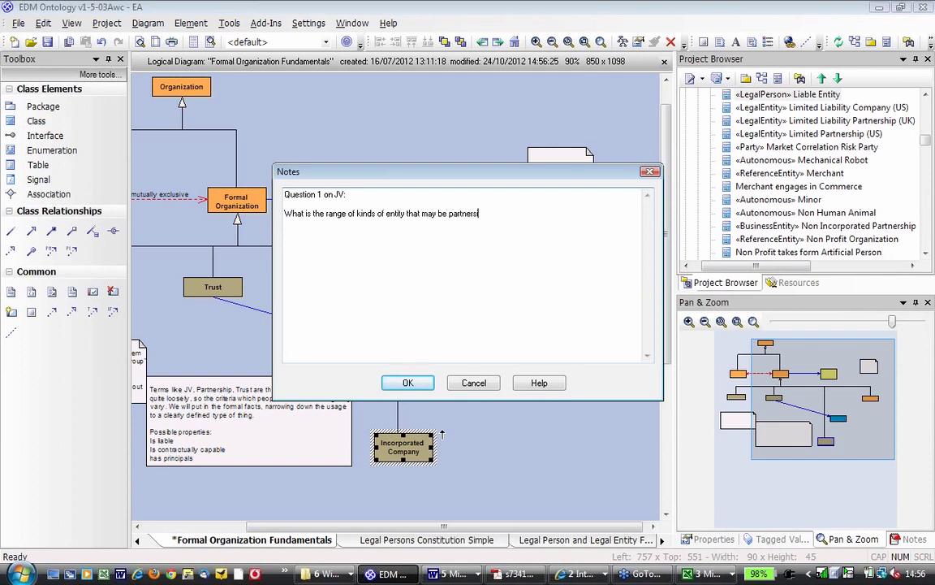
{"action": "type", "text": " in a JV?"}
{"action": "left_click", "coordinate": [408, 383]}
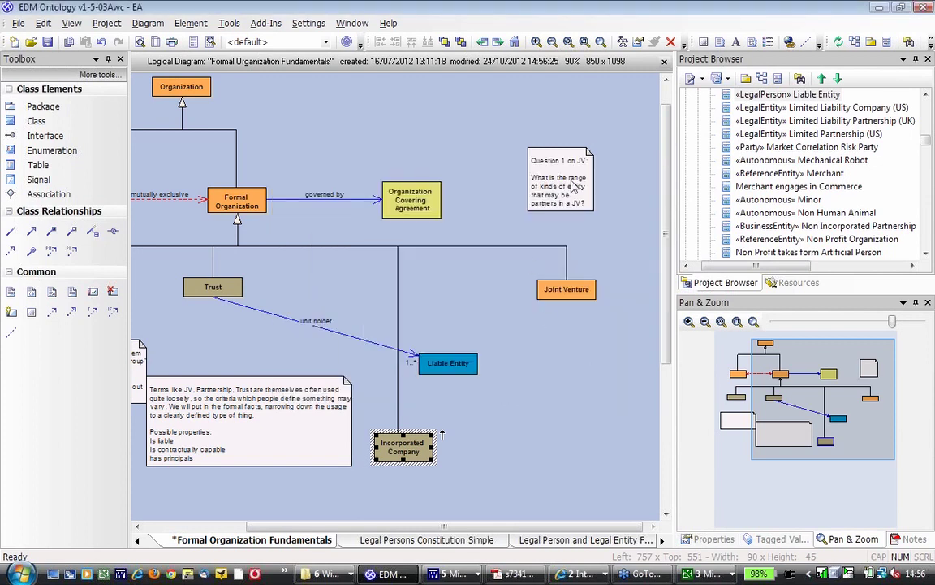
Move the Question 1 note below Joint Venture and resize it to about 161 wide by 83 high.
{"action": "left_click_drag", "start_coordinate": [574, 187], "coordinate": [568, 383]}
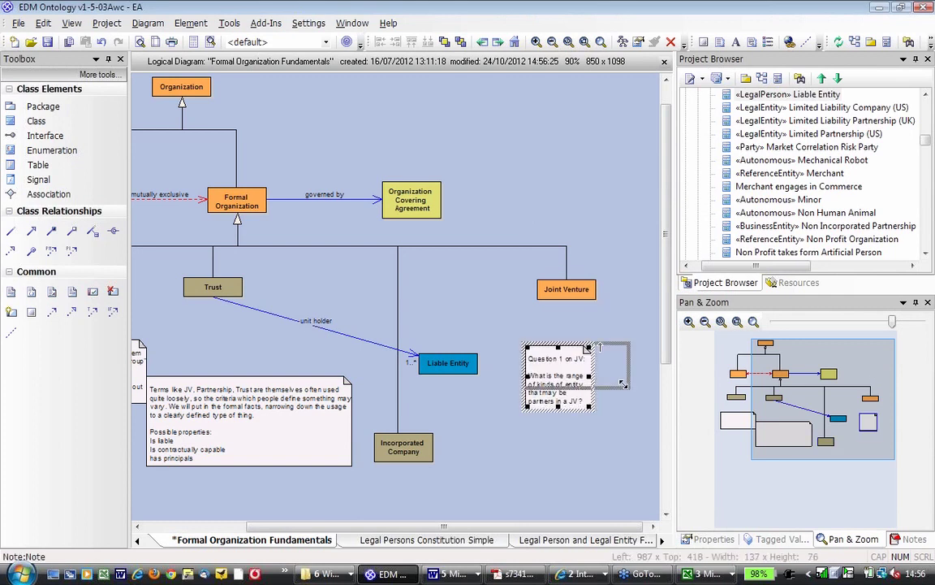
{"action": "left_click_drag", "start_coordinate": [599, 347], "coordinate": [641, 345]}
{"action": "left_click", "coordinate": [513, 309]}
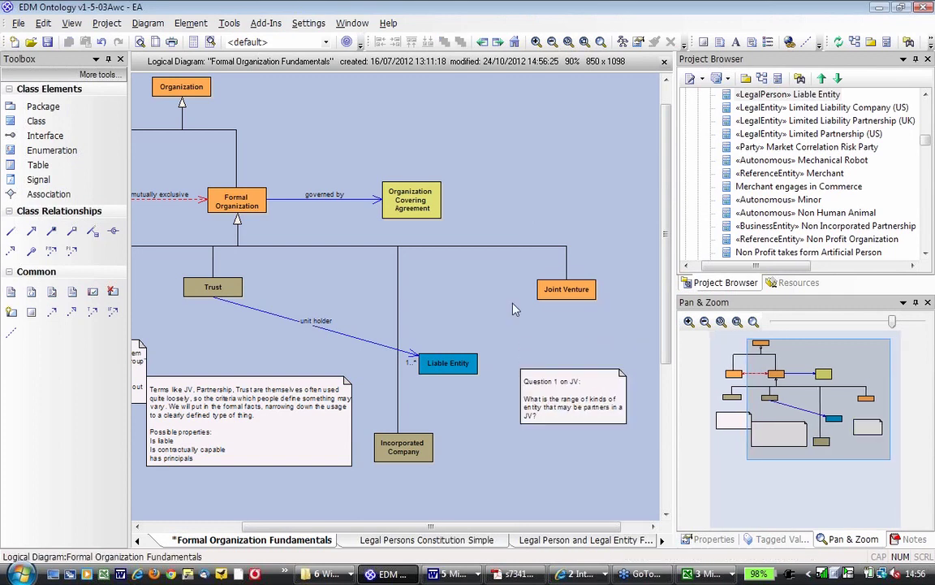
Append a separate line to the Question 1 note reading "to be researched for the precise legal definition.".
{"action": "left_click", "coordinate": [556, 407]}
{"action": "double_click", "coordinate": [555, 408]}
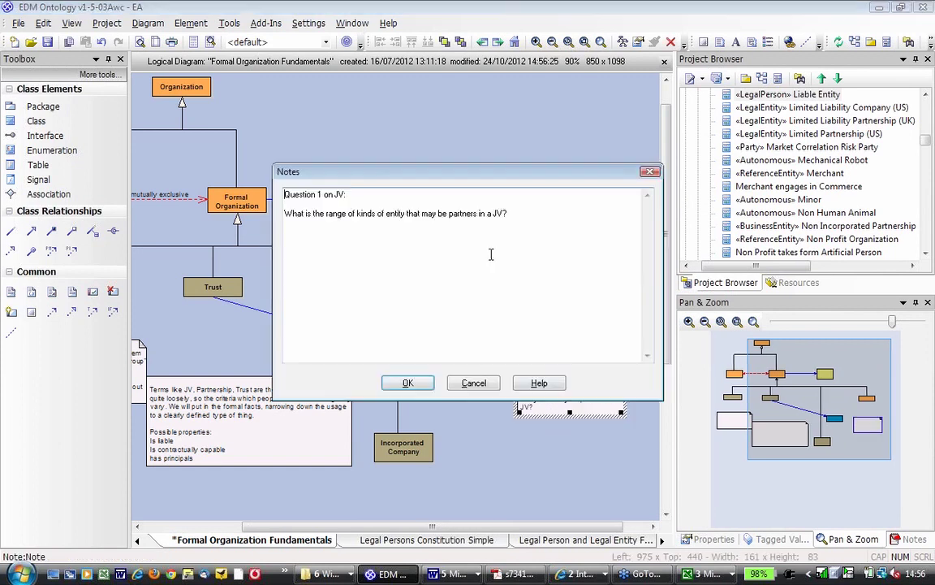
{"action": "type", "text": "to be researched for the "}
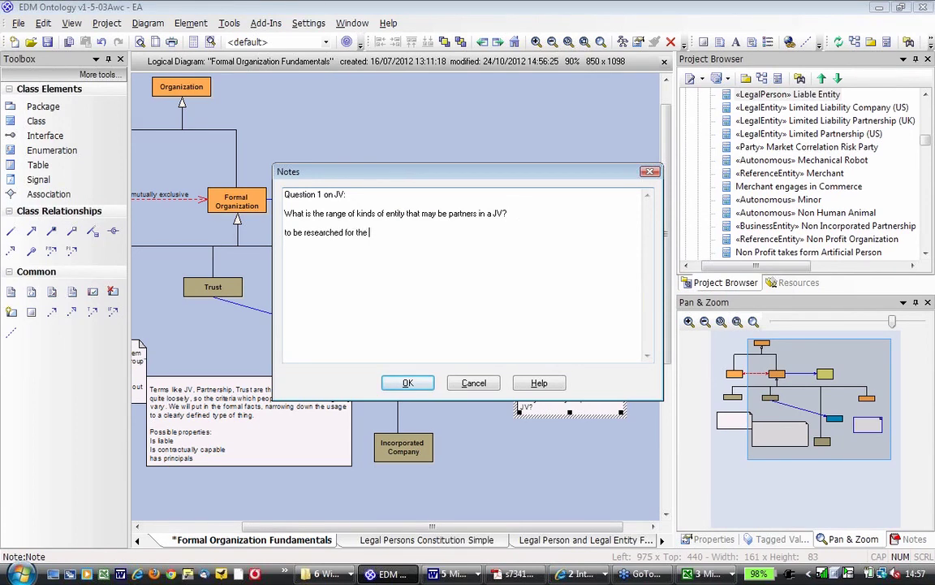
{"action": "type", "text": "precise legal definition."}
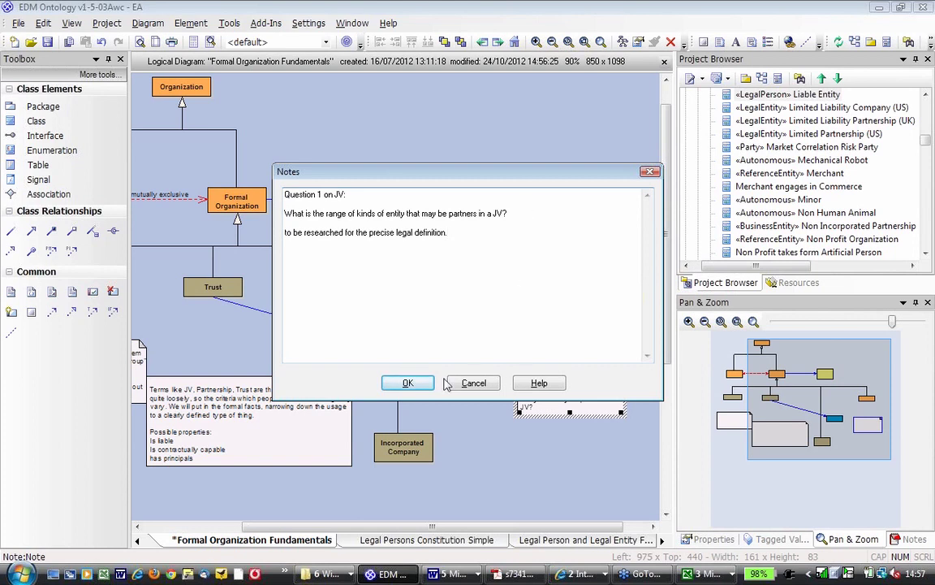
{"action": "left_click", "coordinate": [408, 383]}
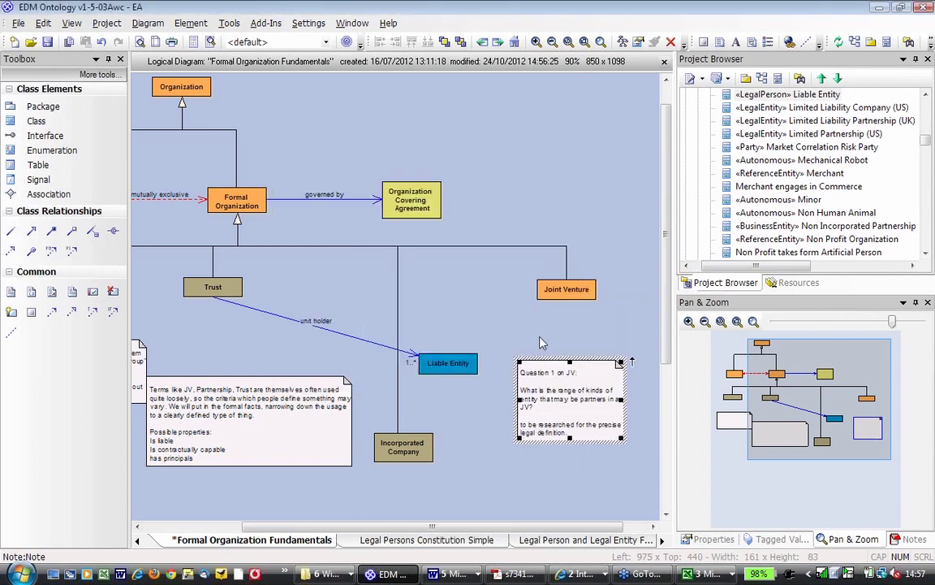
Nudge the Joint Venture box slightly to the left and save the Formal Organization Fundamentals diagram.
{"action": "left_click", "coordinate": [534, 315]}
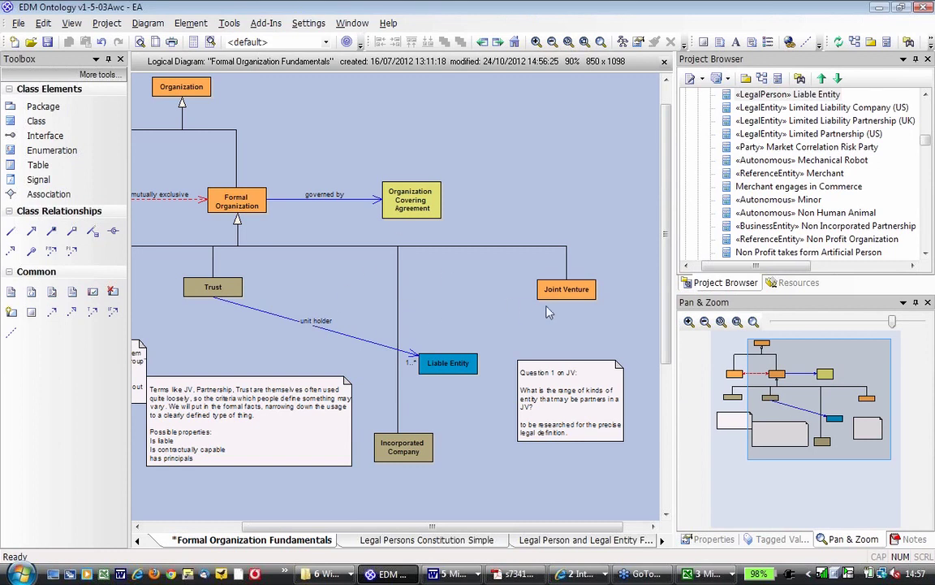
{"action": "left_click_drag", "start_coordinate": [558, 297], "coordinate": [554, 297]}
{"action": "left_click", "coordinate": [564, 266]}
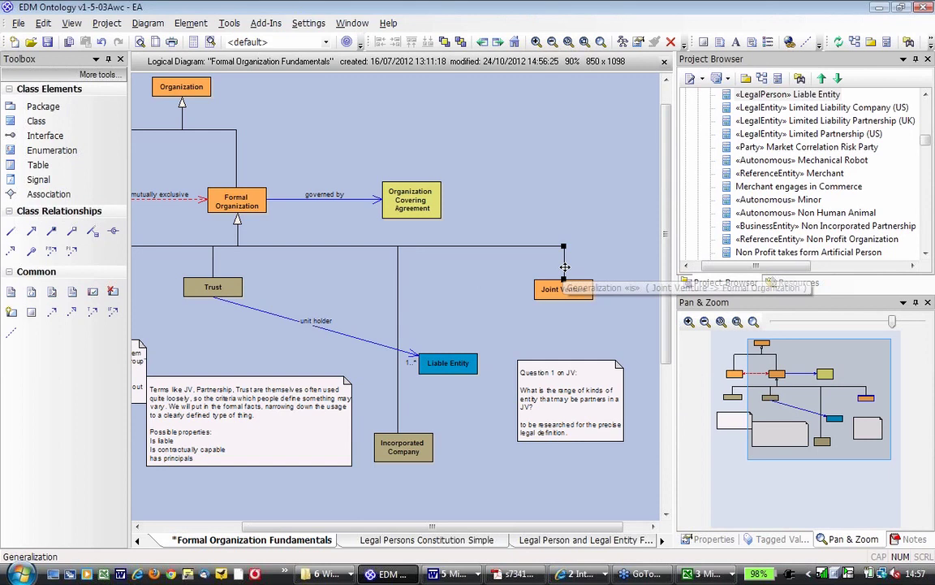
{"action": "left_click", "coordinate": [429, 272]}
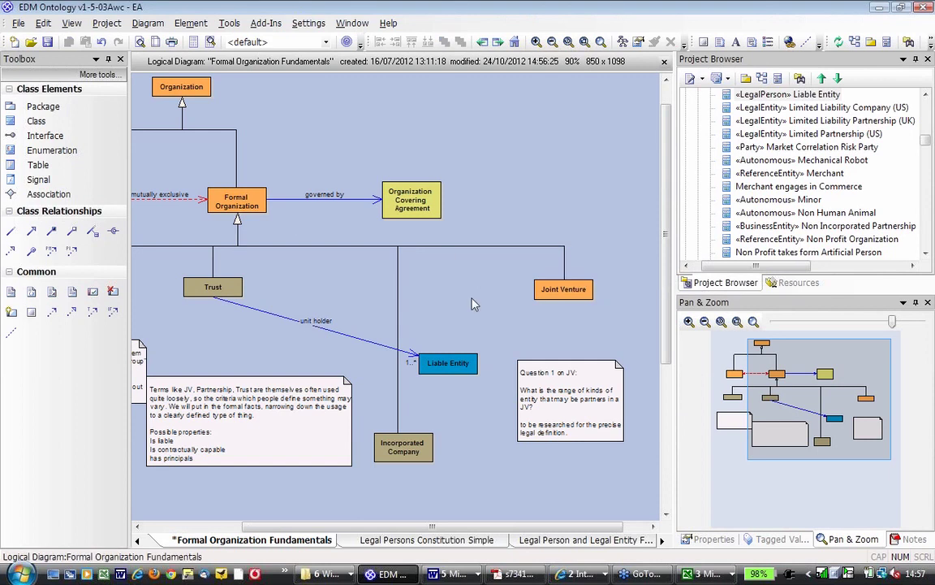
{"action": "left_click", "coordinate": [48, 46]}
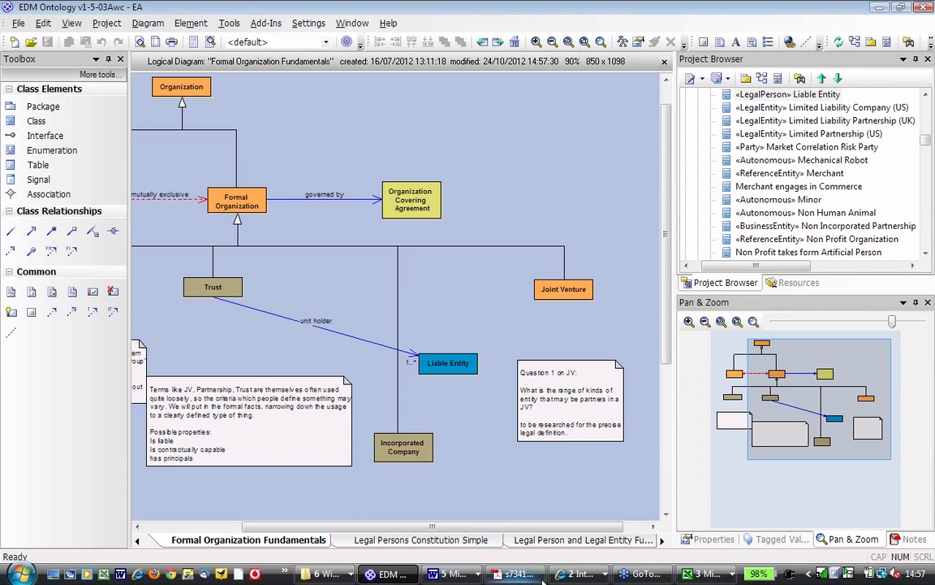
Switch to Agenda 24 October 2012.docx in Word to review the agenda items, and return to the ontology diagram.
{"action": "left_click", "coordinate": [446, 577]}
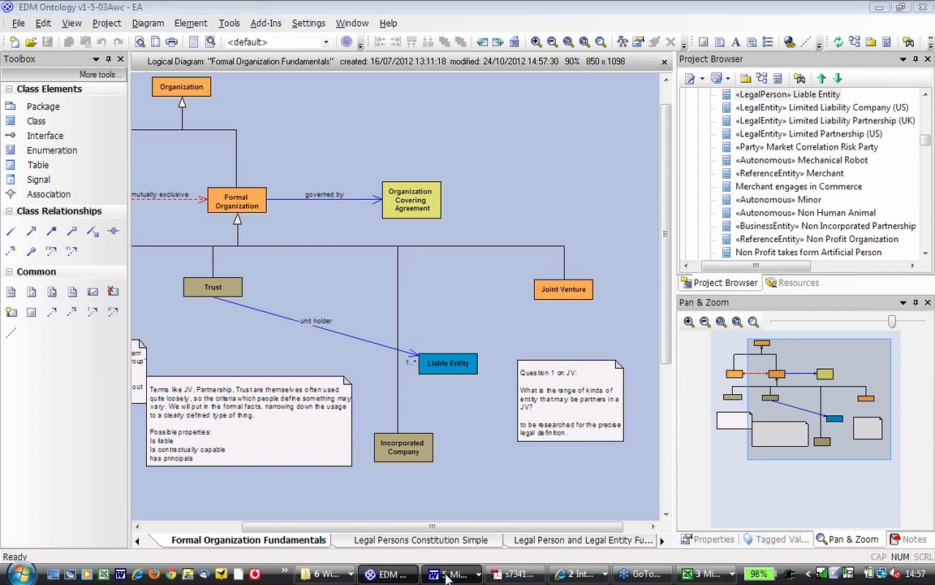
{"action": "left_click", "coordinate": [446, 577]}
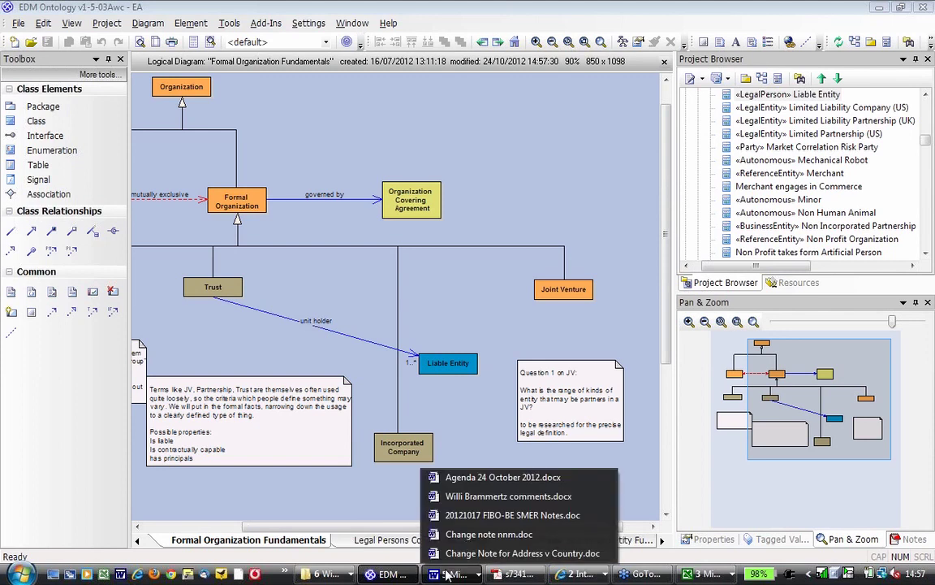
{"action": "left_click", "coordinate": [503, 477]}
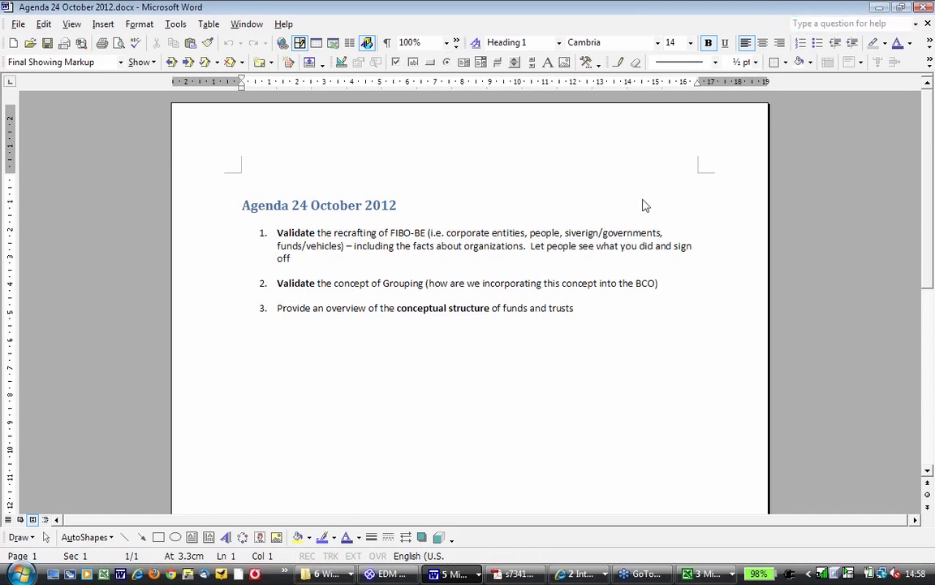
{"action": "key", "text": "alt+Tab"}
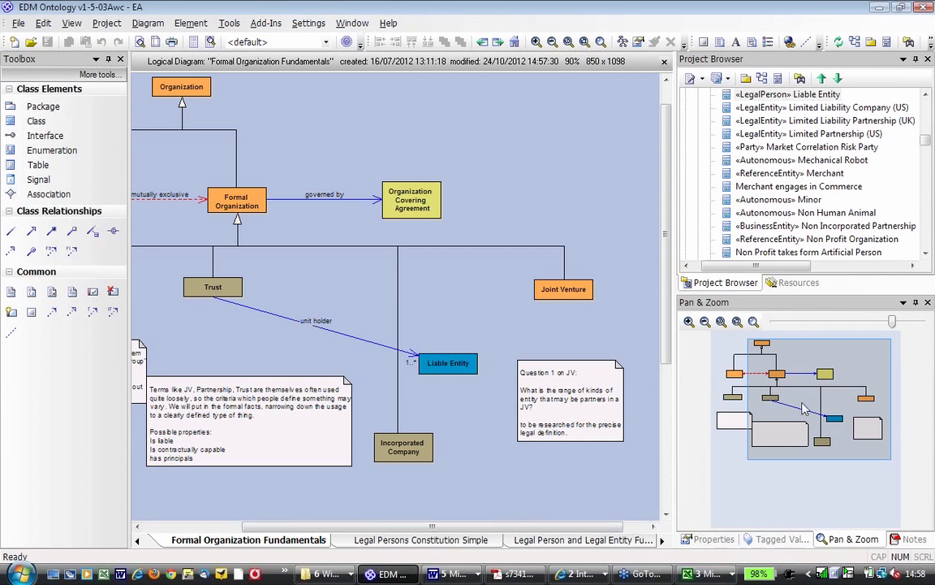
Look over the rest of Formal Organization Fundamentals and open the Legal Person and Legal Entity Review diagram.
{"action": "left_click_drag", "start_coordinate": [800, 422], "coordinate": [792, 422]}
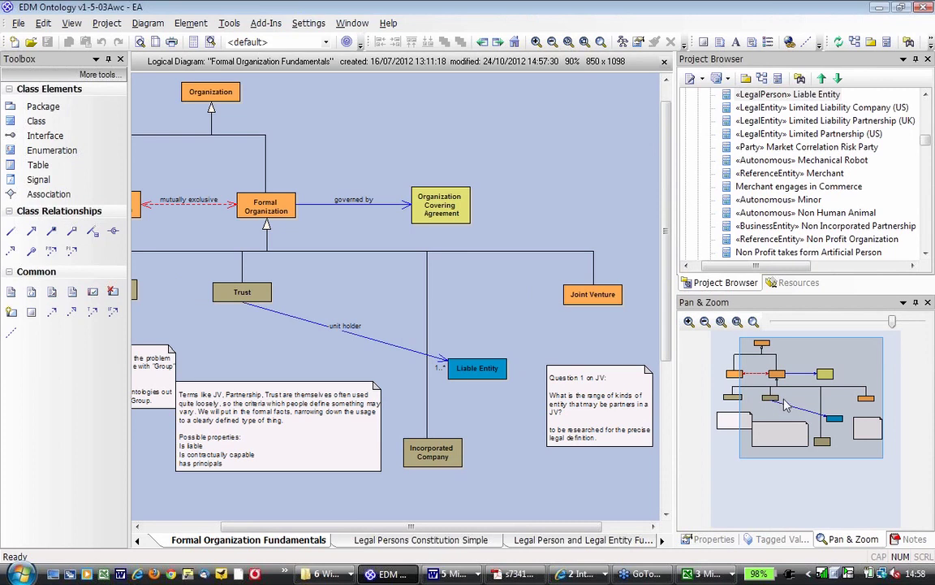
{"action": "left_click_drag", "start_coordinate": [786, 407], "coordinate": [784, 406]}
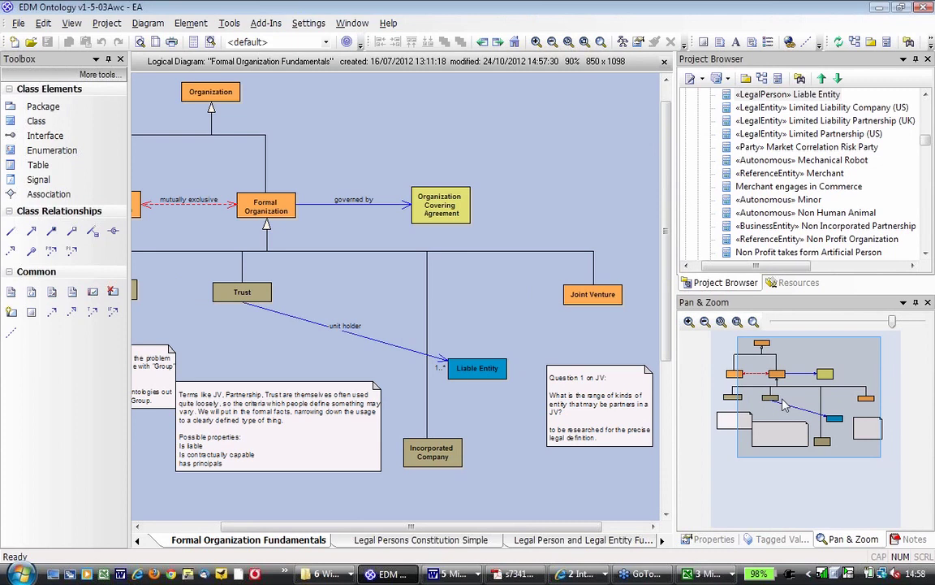
{"action": "left_click_drag", "start_coordinate": [785, 406], "coordinate": [760, 399]}
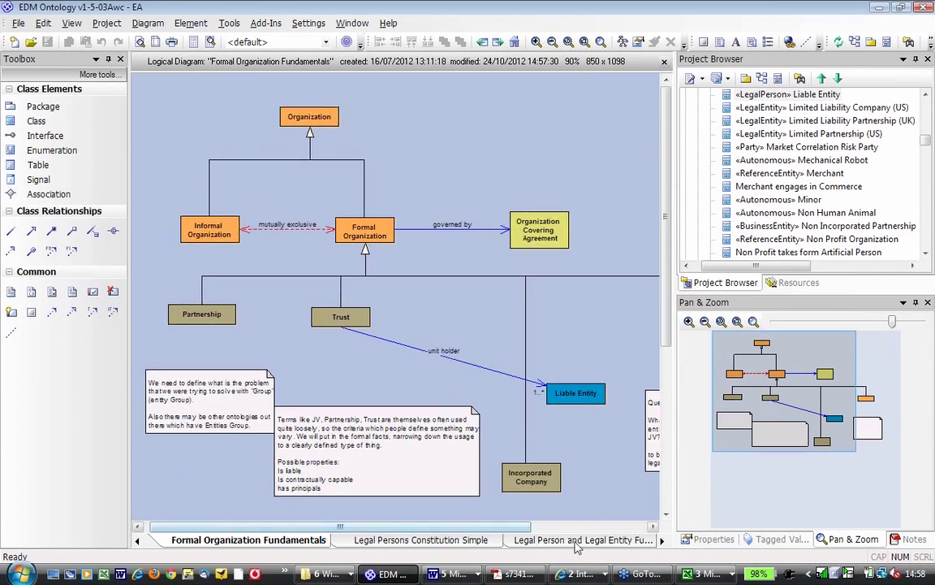
{"action": "left_click", "coordinate": [662, 542]}
{"action": "left_click", "coordinate": [662, 542]}
{"action": "left_click", "coordinate": [662, 542]}
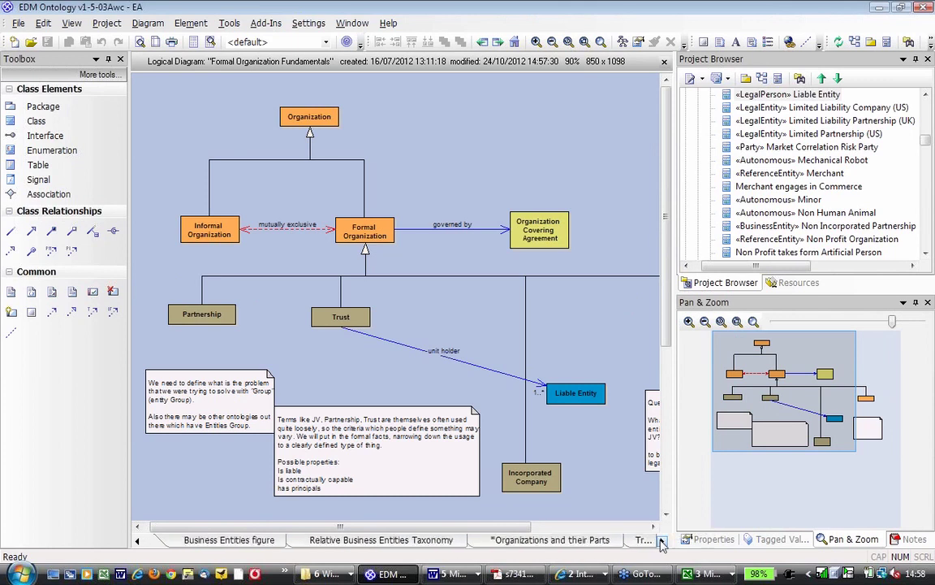
{"action": "left_click", "coordinate": [662, 542]}
{"action": "left_click", "coordinate": [662, 543]}
{"action": "left_click", "coordinate": [662, 542]}
{"action": "left_click", "coordinate": [661, 542]}
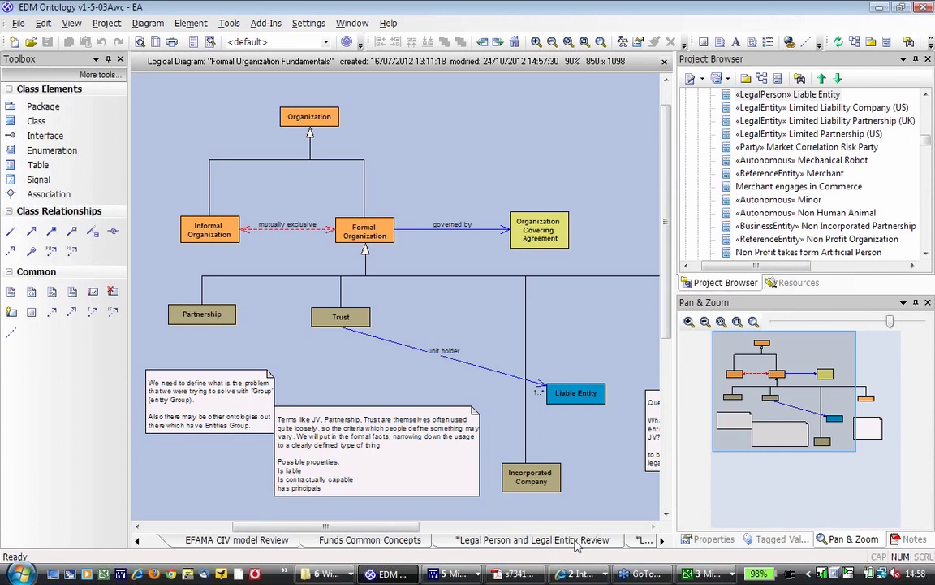
{"action": "left_click", "coordinate": [576, 542]}
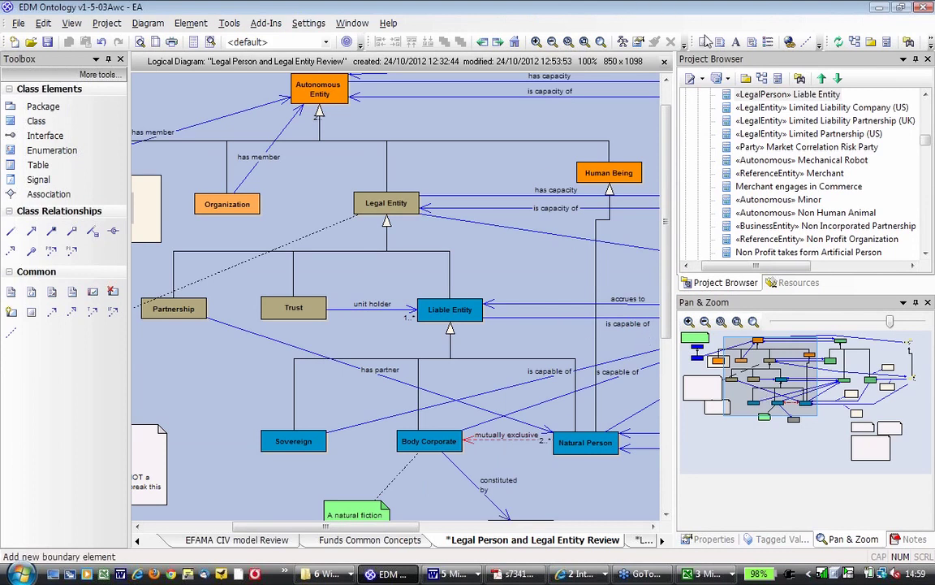
Start a note beside Legal Entity reading "Is it correct to say that they don't 'accrue' liability or that the liability".
{"action": "key", "text": "ctrl+s"}
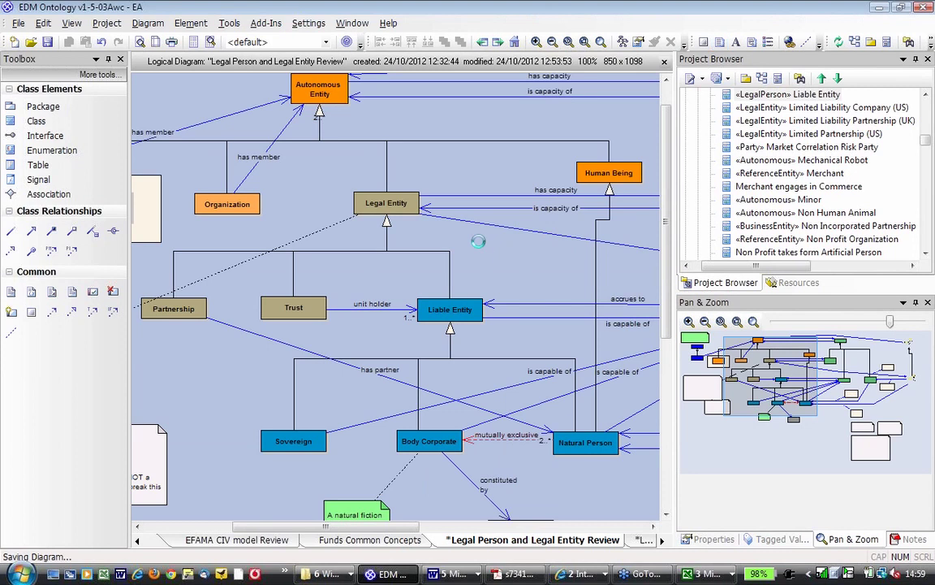
{"action": "left_click", "coordinate": [479, 244]}
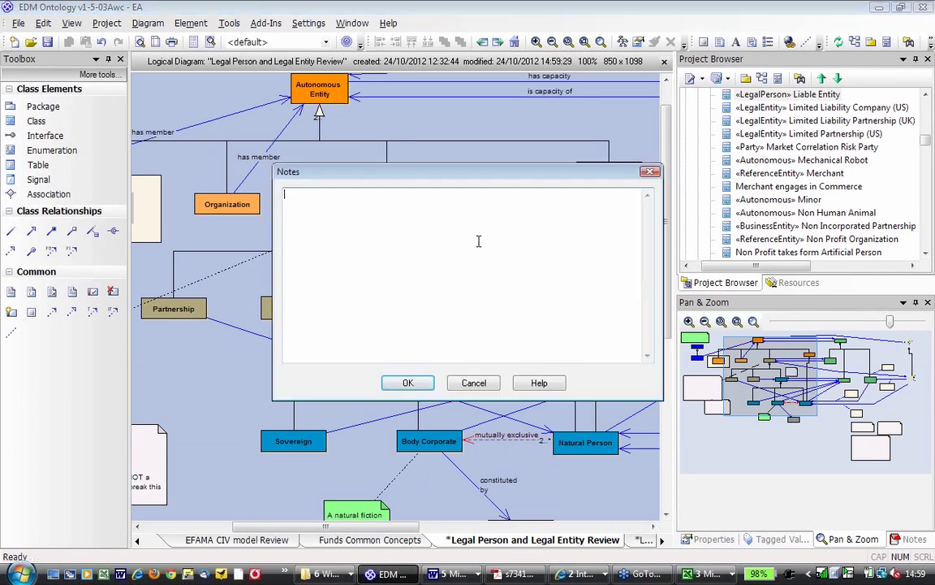
{"action": "type", "text": "Is it correct to say that they don't 'a"}
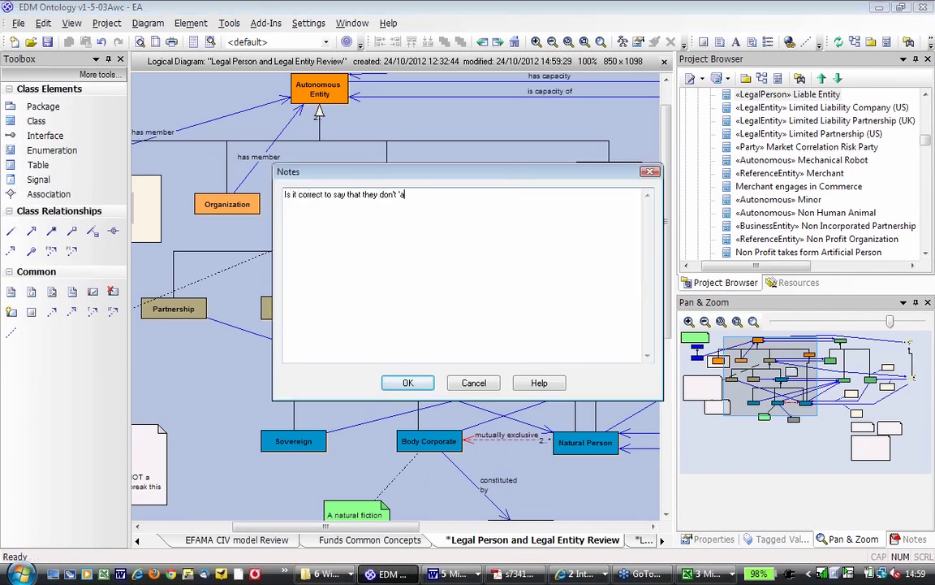
{"action": "type", "text": "ccrue' liability or that the liability"}
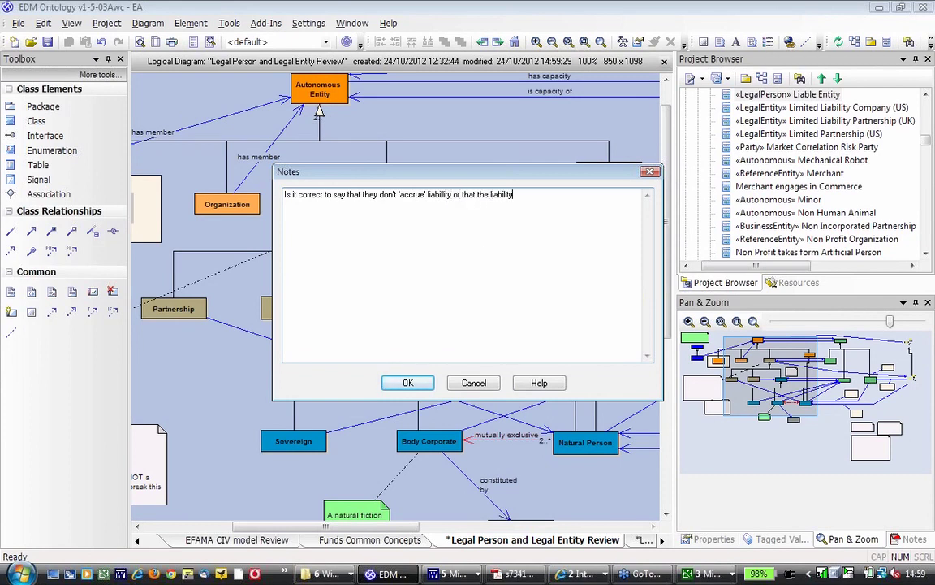
Complete the note's first sentence with "is 'passed through' but it would still be accurate to say that they still 'accrue'.".
{"action": "type", "text": " is 'passed through' but it"}
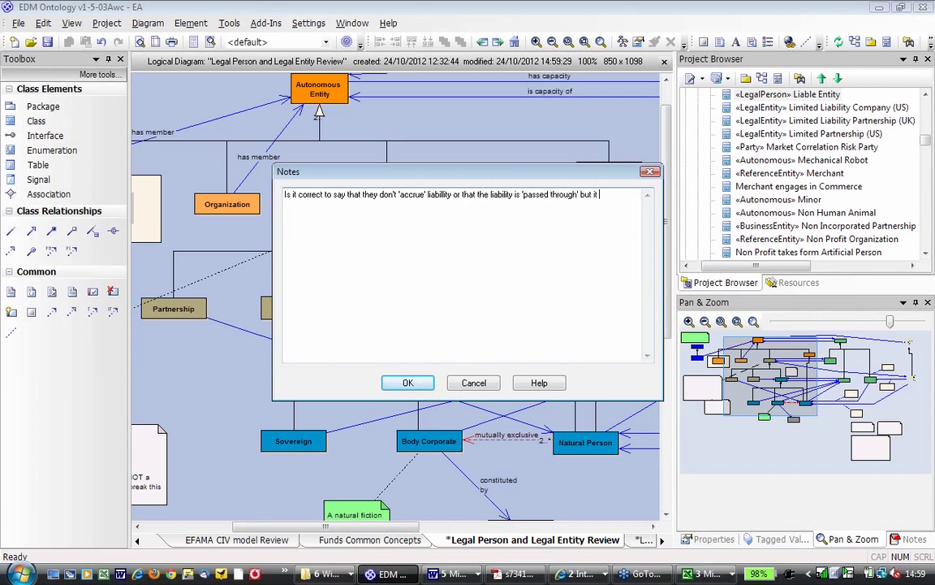
{"action": "type", "text": " would still be accur"}
{"action": "type", "text": "ate t"}
{"action": "type", "text": "o say that"}
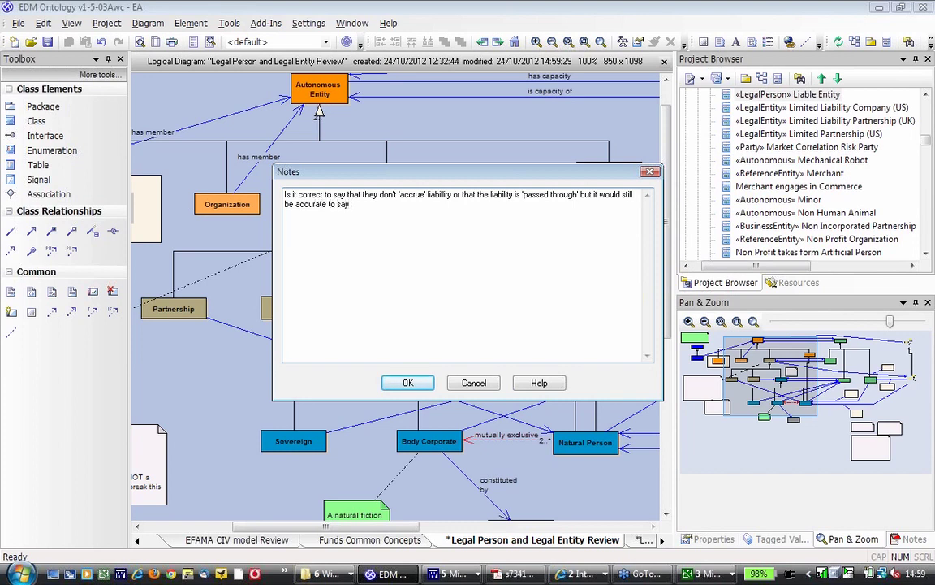
{"action": "type", "text": " they still 'accrue'"}
{"action": "type", "text": "."}
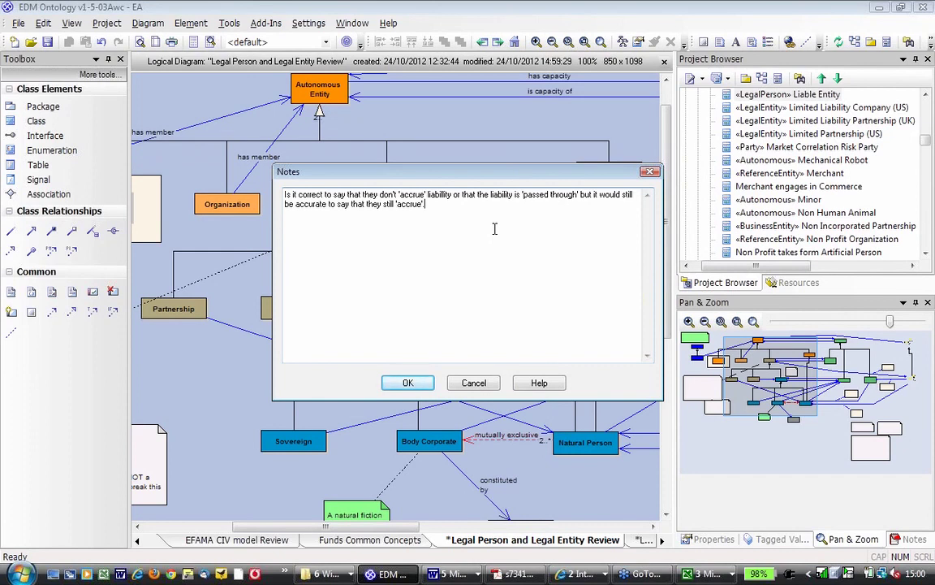
Start a second paragraph in the note: "If so, we could almost eliminate the sub classes and just have liable entity but".
{"action": "key", "text": "Return"}
{"action": "key", "text": "Return"}
{"action": "type", "text": "If so, we could almost eliminat e"}
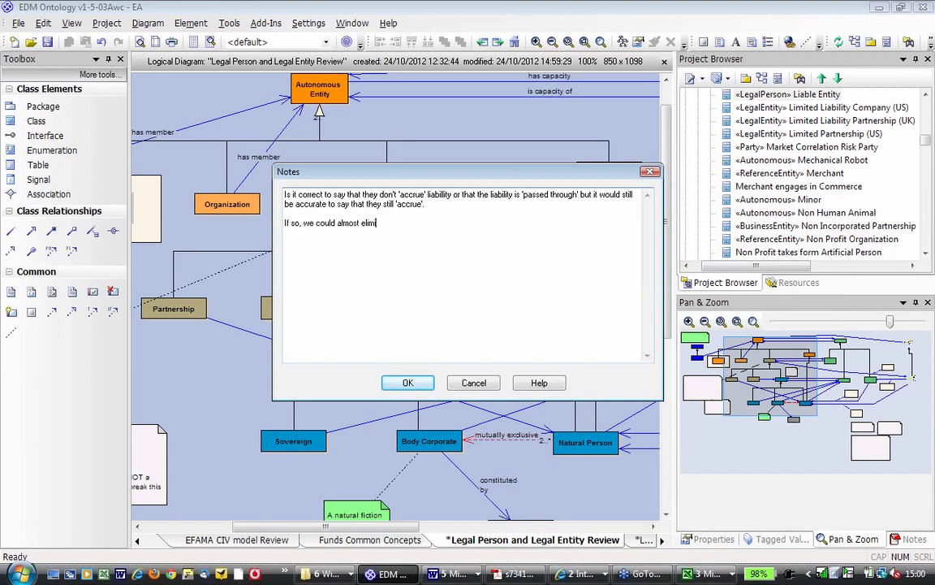
{"action": "key", "text": "BackSpace"}
{"action": "key", "text": "BackSpace"}
{"action": "type", "text": "e the sub classes and "}
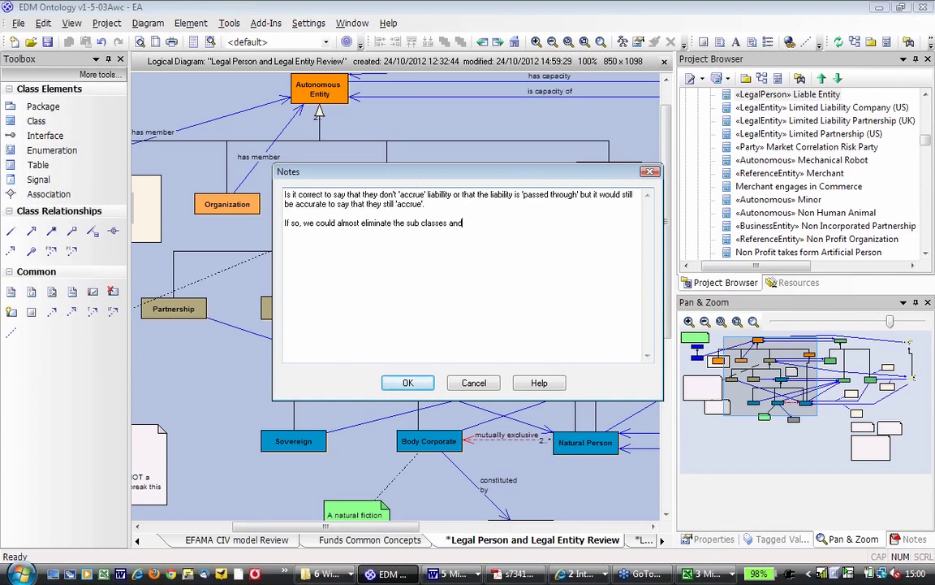
{"action": "type", "text": "just have liable entity but "}
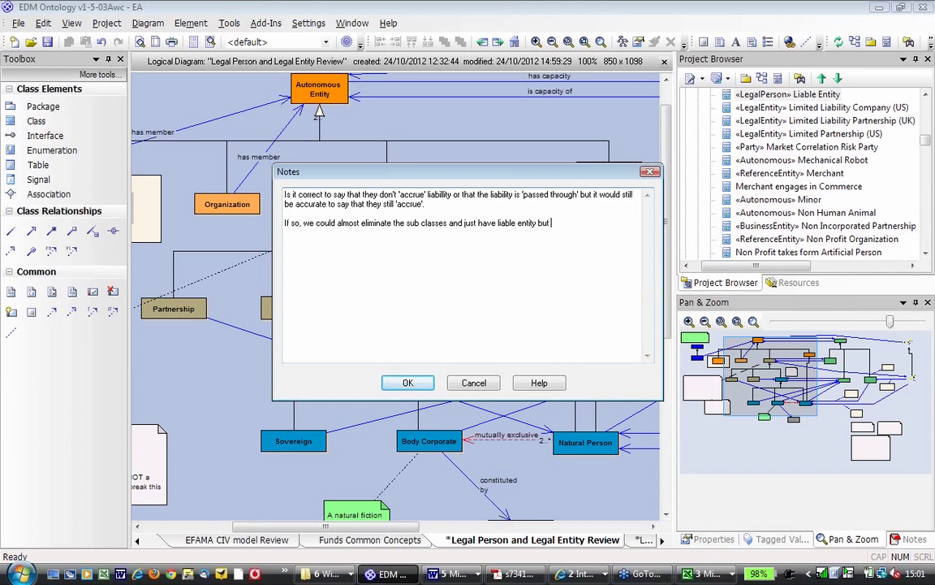
Finish the note with "this itself may have another relationship where it passes the liability on to another entity (or to itself)." and save it.
{"action": "type", "text": "this itself may have another re"}
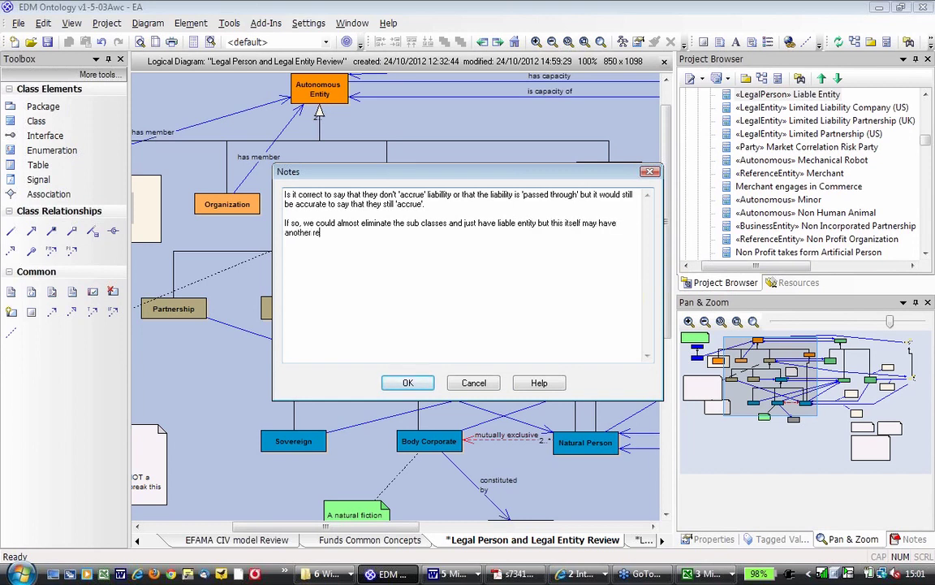
{"action": "type", "text": "lationship where it passes the liabil"}
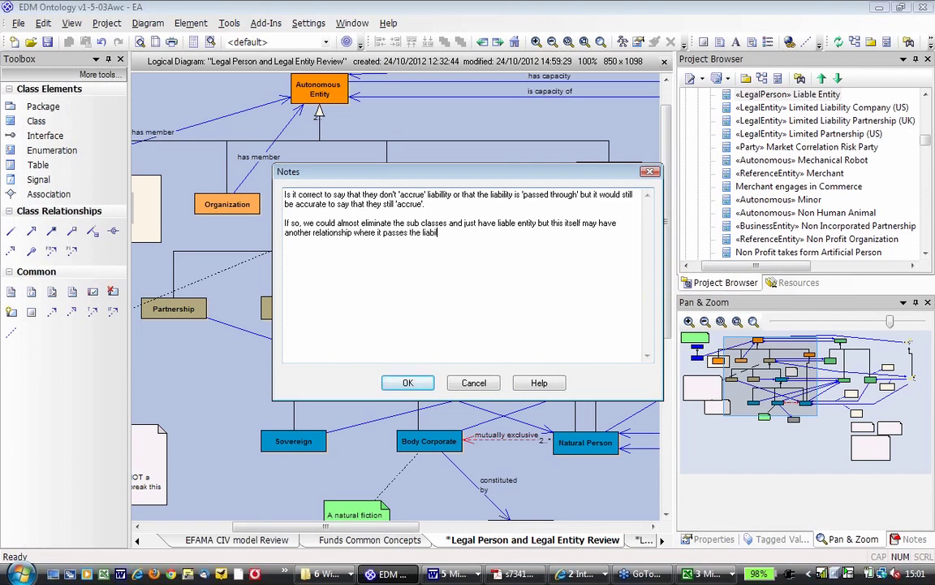
{"action": "type", "text": "ity on to another entity (or"}
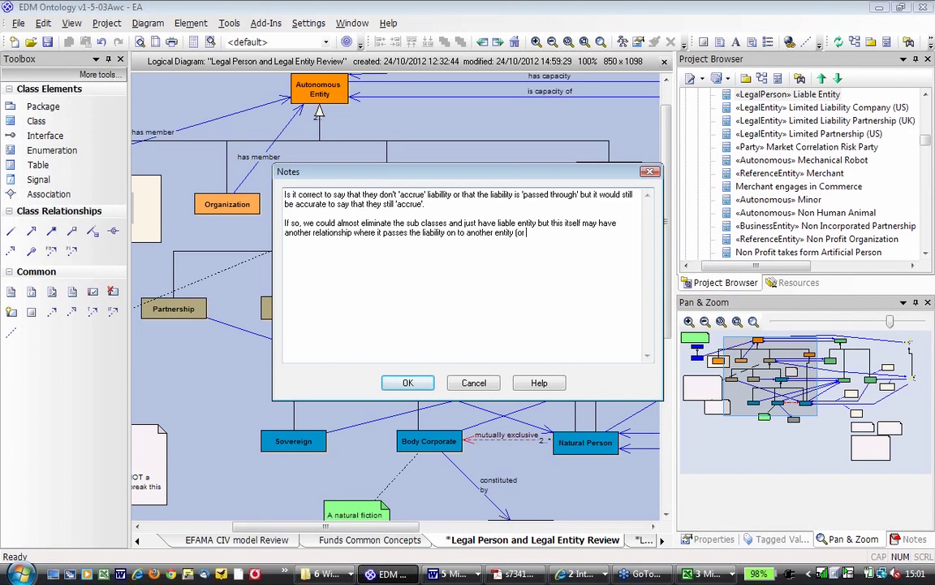
{"action": "type", "text": " to itself)."}
{"action": "left_click", "coordinate": [408, 382]}
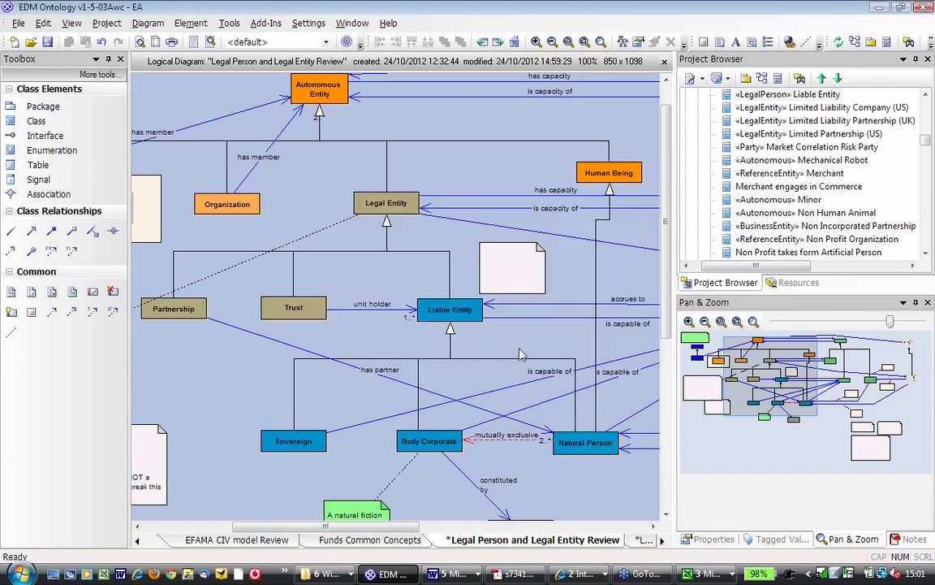
Resize the liability note to about 218 by 149, place it beneath Partnership, and shift the two older notes clear of it.
{"action": "left_click", "coordinate": [521, 276]}
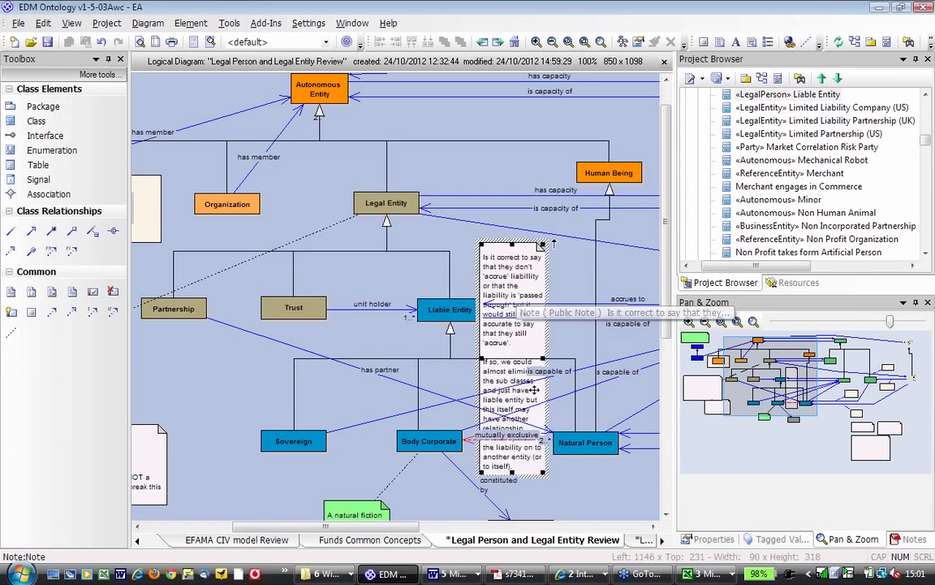
{"action": "left_click_drag", "start_coordinate": [542, 244], "coordinate": [235, 420]}
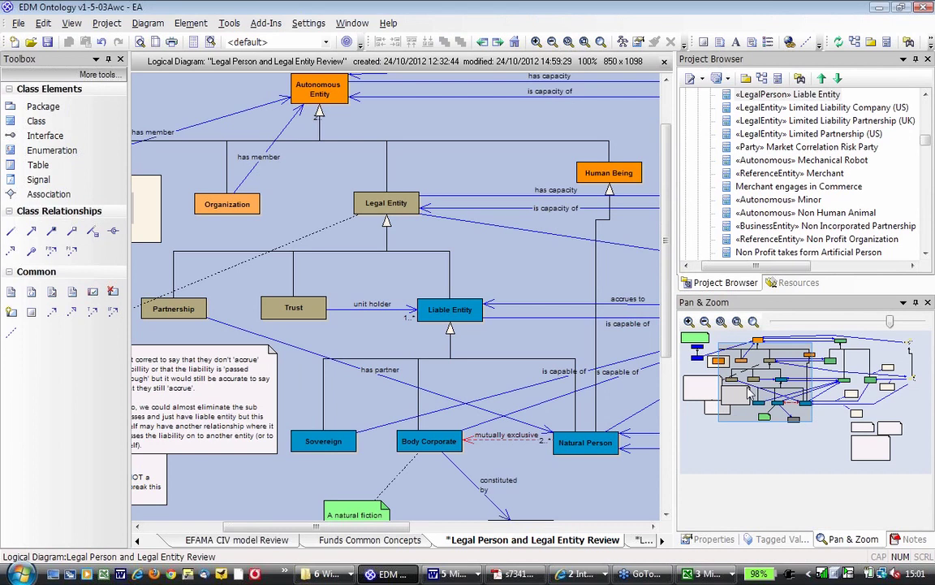
{"action": "left_click_drag", "start_coordinate": [748, 391], "coordinate": [725, 396]}
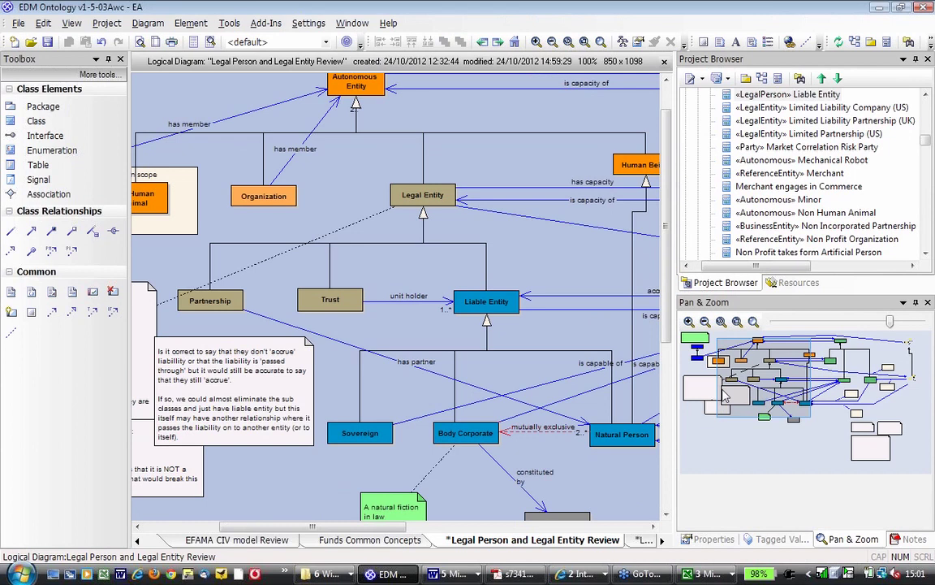
{"action": "left_click_drag", "start_coordinate": [725, 395], "coordinate": [715, 397]}
{"action": "left_click", "coordinate": [184, 486]}
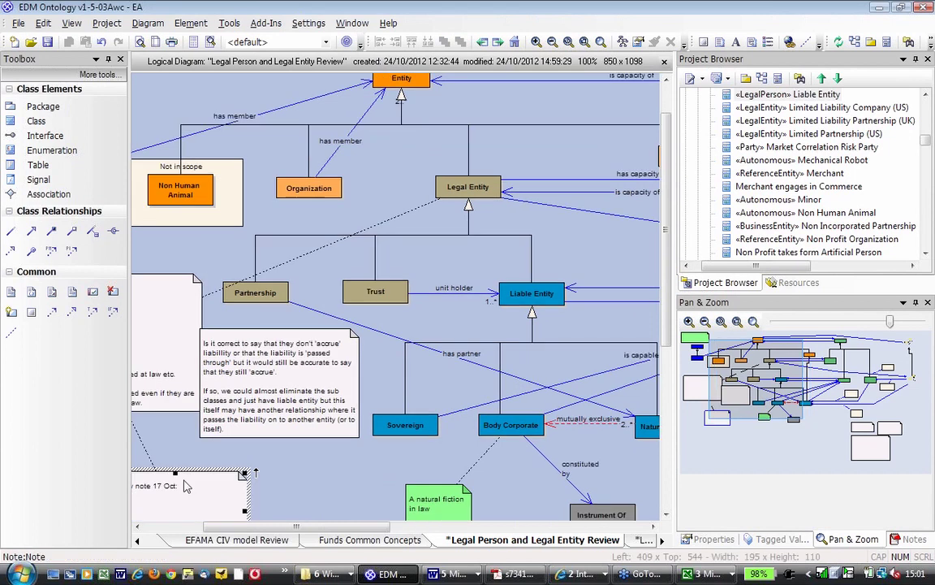
{"action": "left_click", "coordinate": [276, 381]}
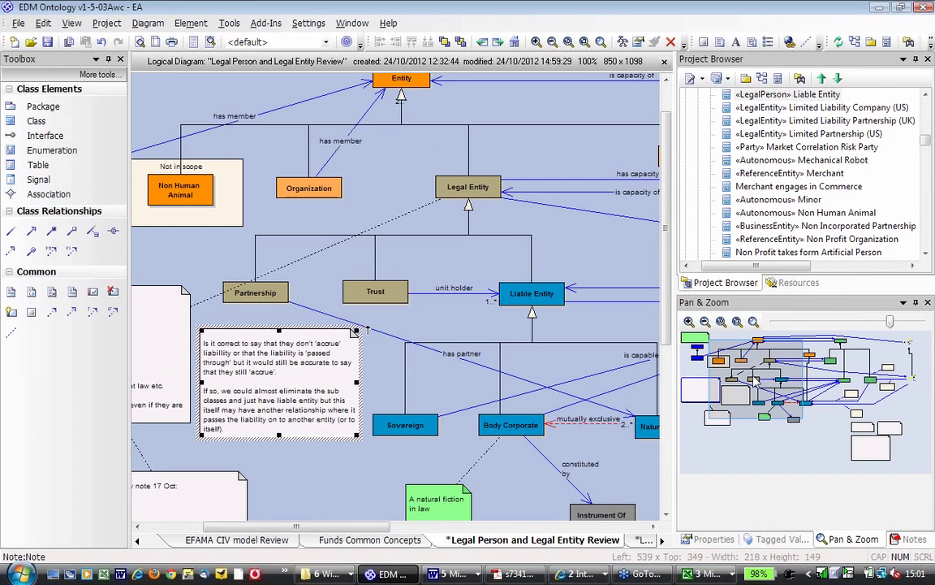
Examine the tagged values and synonyms of Liable Entity, Legal Entity and Trust, and the unit holder association between Trust and Liable Entity.
{"action": "left_click_drag", "start_coordinate": [753, 380], "coordinate": [756, 378]}
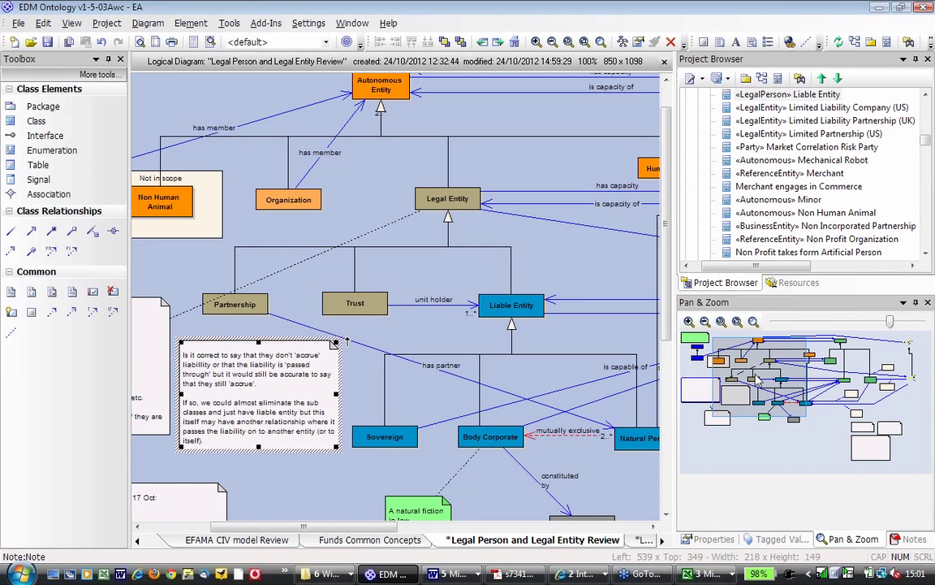
{"action": "left_click_drag", "start_coordinate": [755, 379], "coordinate": [755, 376]}
{"action": "left_click", "coordinate": [512, 334]}
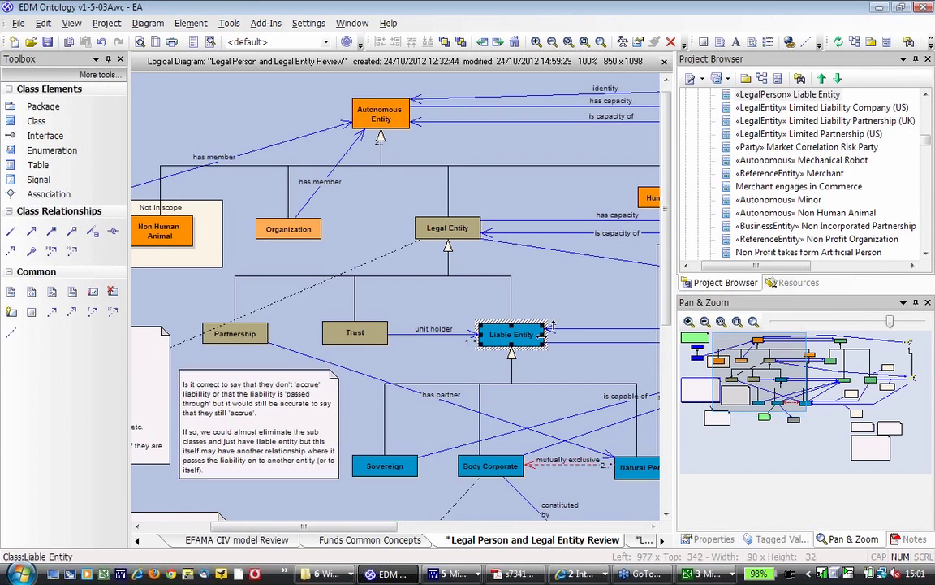
{"action": "left_click", "coordinate": [777, 540]}
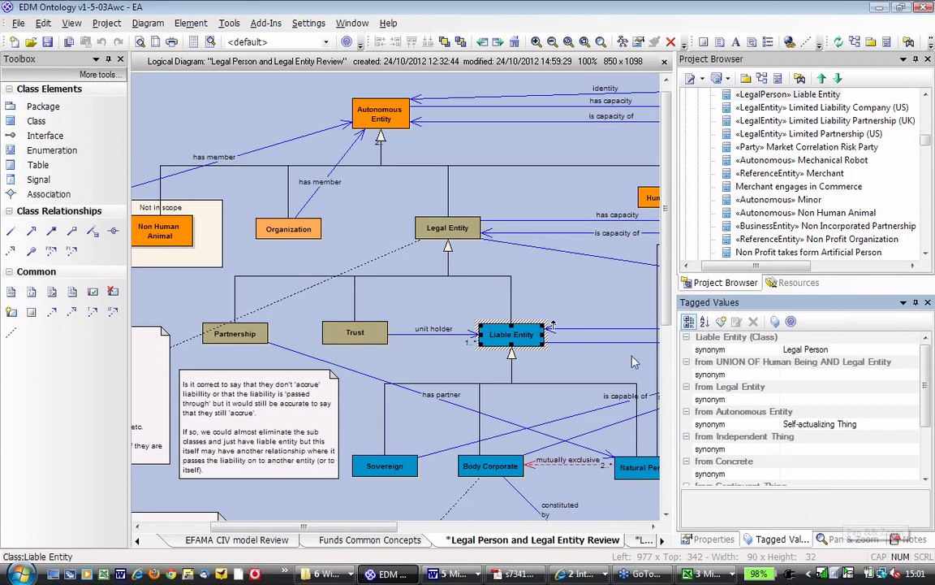
{"action": "left_click", "coordinate": [445, 231]}
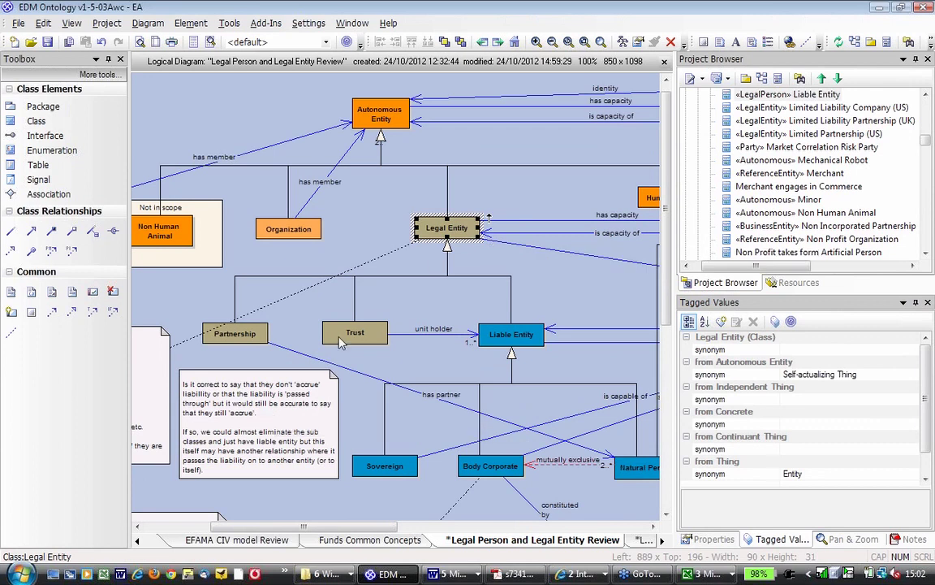
{"action": "left_click", "coordinate": [491, 333]}
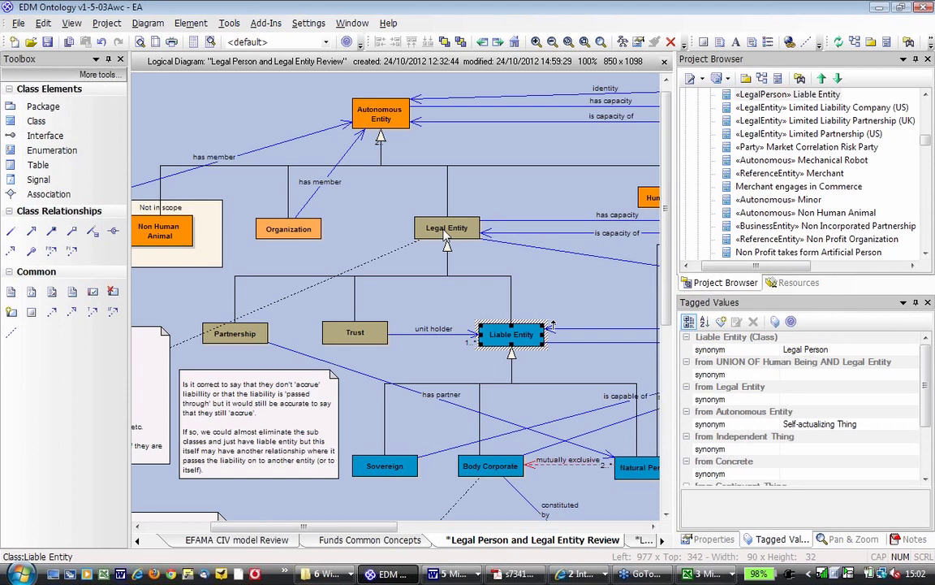
{"action": "left_click", "coordinate": [434, 227]}
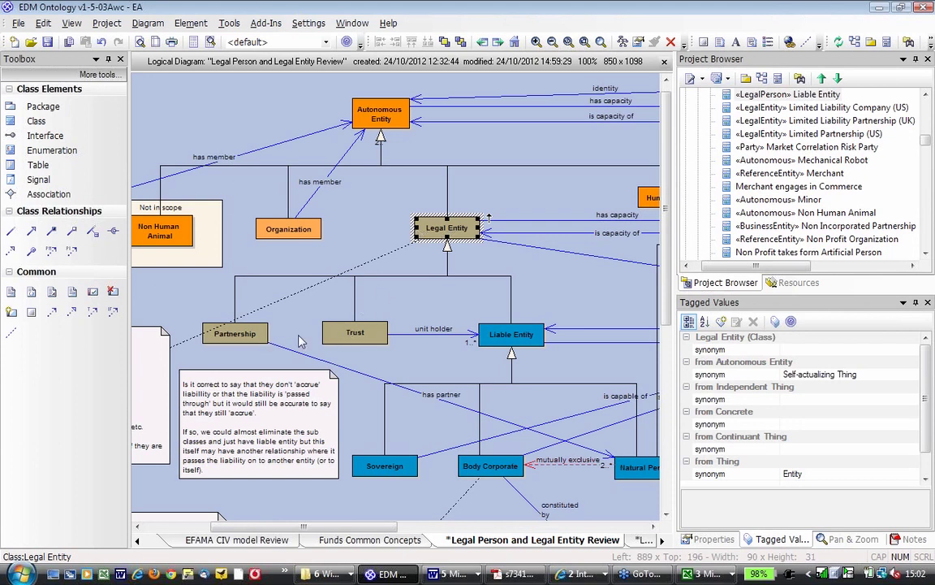
{"action": "left_click", "coordinate": [360, 339]}
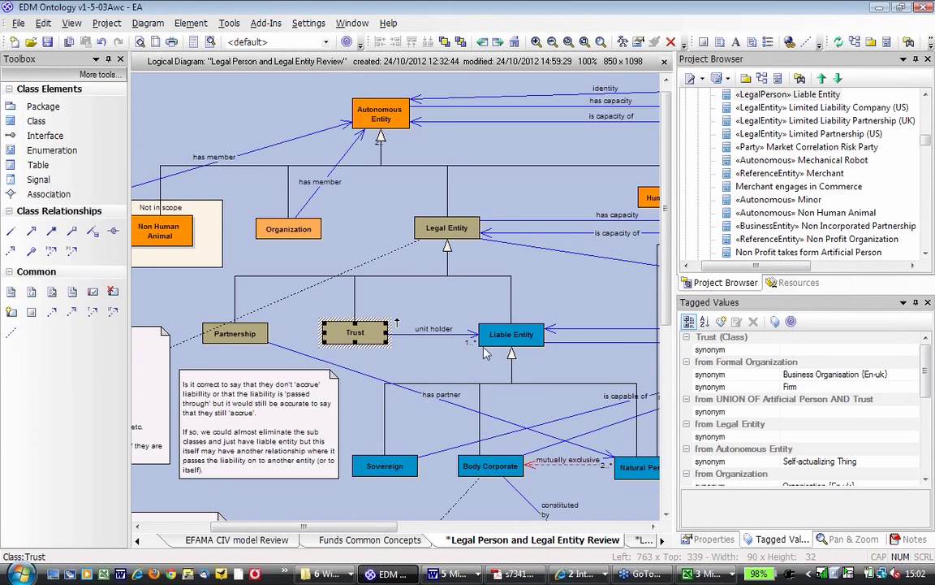
{"action": "left_click", "coordinate": [537, 343]}
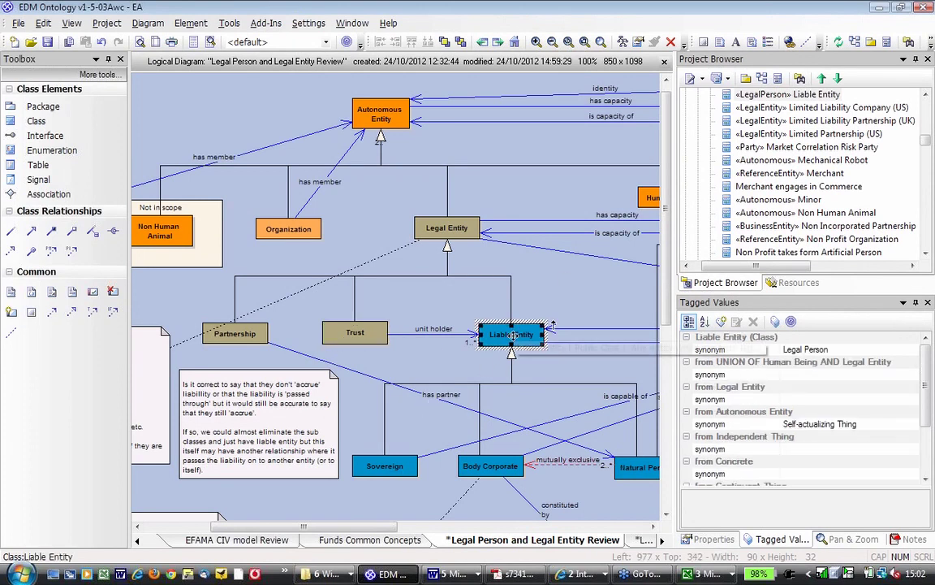
{"action": "left_click", "coordinate": [399, 343]}
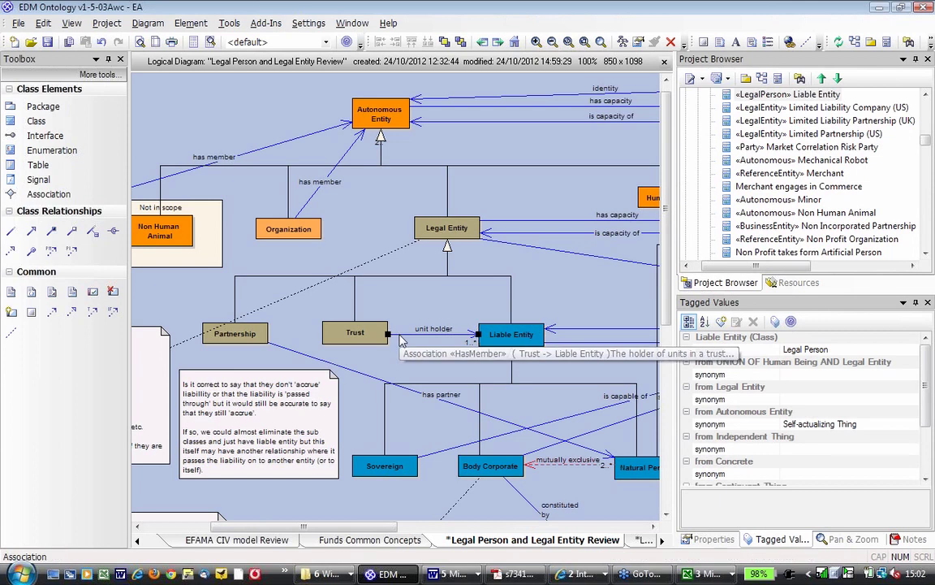
{"action": "left_click", "coordinate": [302, 284]}
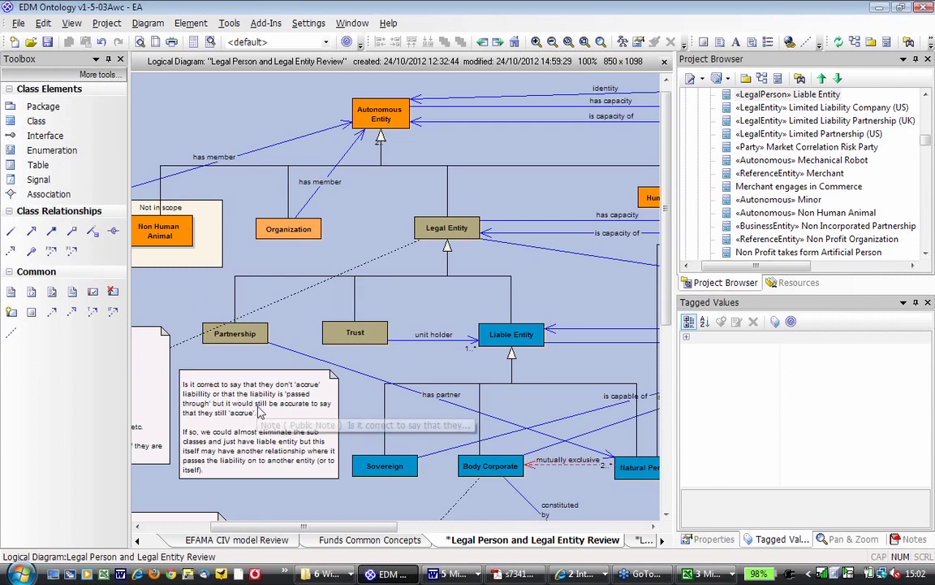
Move the liability note further down the diagram and lower Partnership and Trust together to just above it.
{"action": "left_click", "coordinate": [254, 415]}
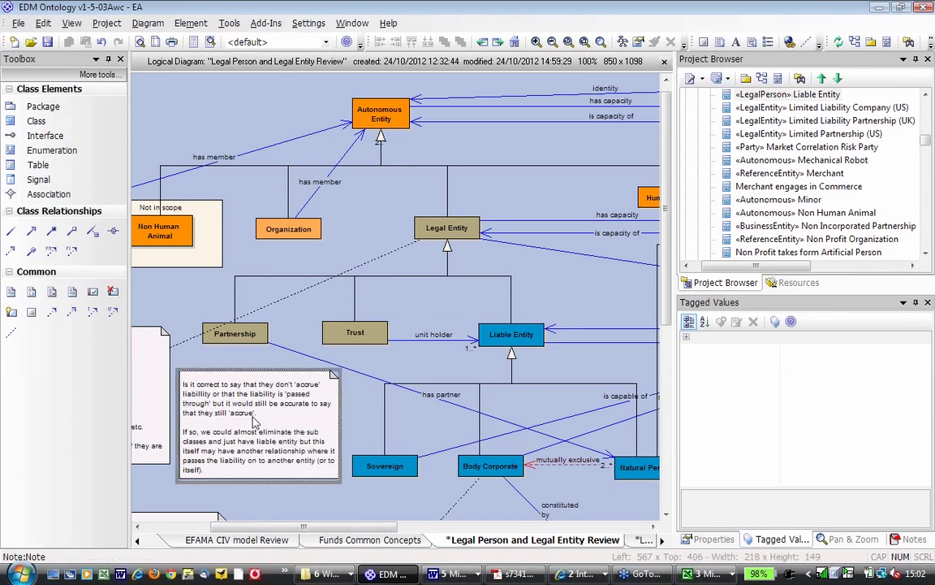
{"action": "left_click_drag", "start_coordinate": [255, 414], "coordinate": [255, 447]}
{"action": "left_click_drag", "start_coordinate": [190, 312], "coordinate": [335, 385]}
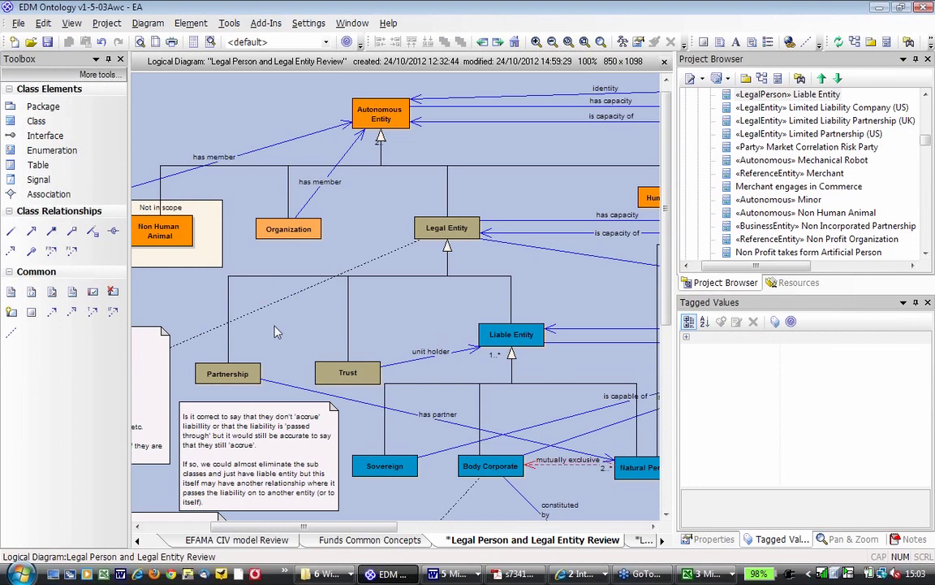
Compare the tagged values of Liable Entity and Legal Entity once more.
{"action": "left_click", "coordinate": [492, 330]}
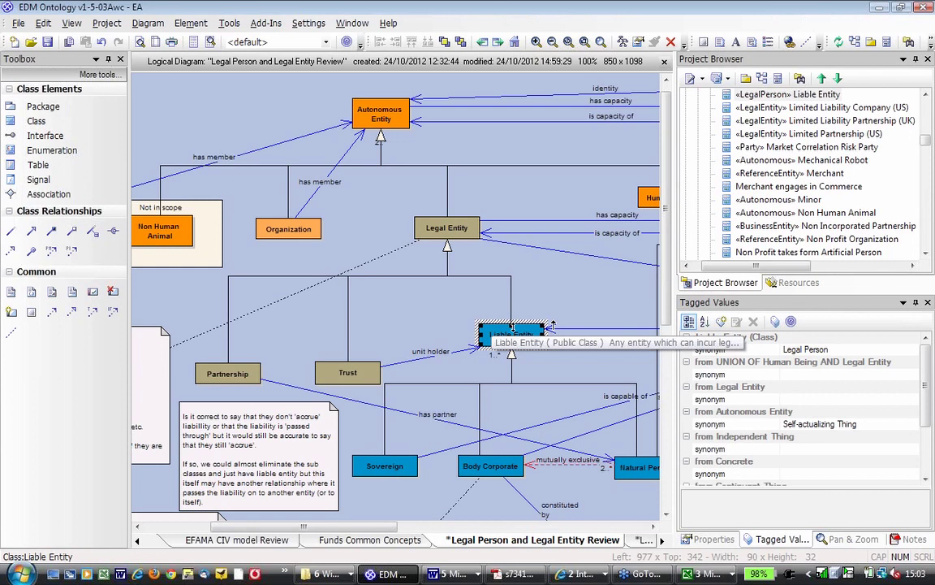
{"action": "left_click", "coordinate": [437, 231]}
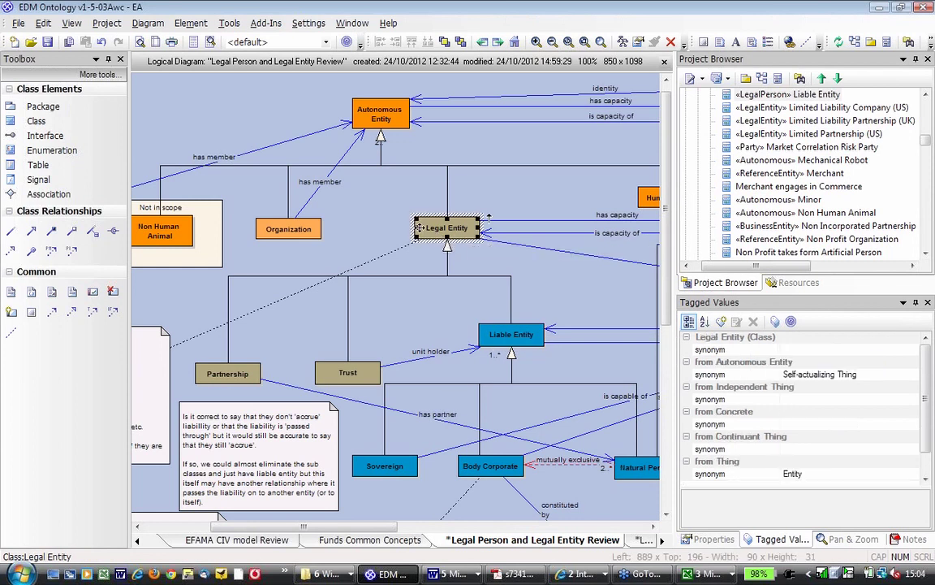
{"action": "left_click", "coordinate": [503, 339]}
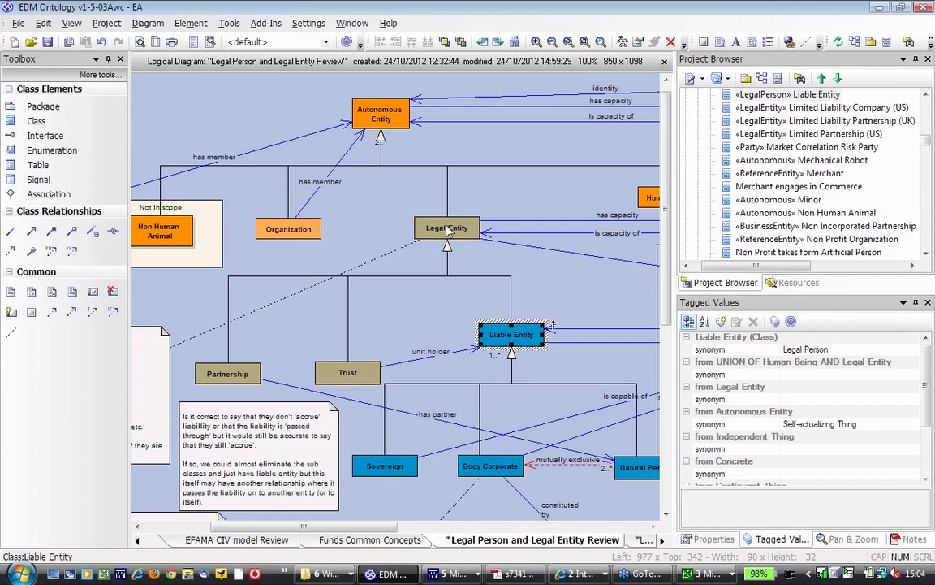
Add a note below the liability note reading "Open question: whether to have a common superclass for entities which pass liability through.".
{"action": "left_click", "coordinate": [854, 539]}
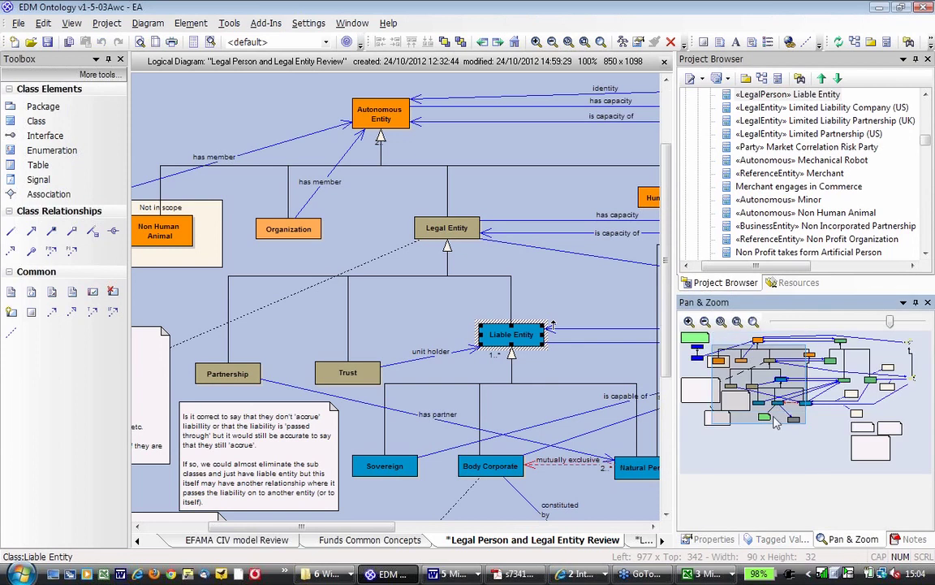
{"action": "left_click_drag", "start_coordinate": [776, 422], "coordinate": [776, 444]}
{"action": "left_click", "coordinate": [284, 410]}
{"action": "type", "text": "Open question: whether to"}
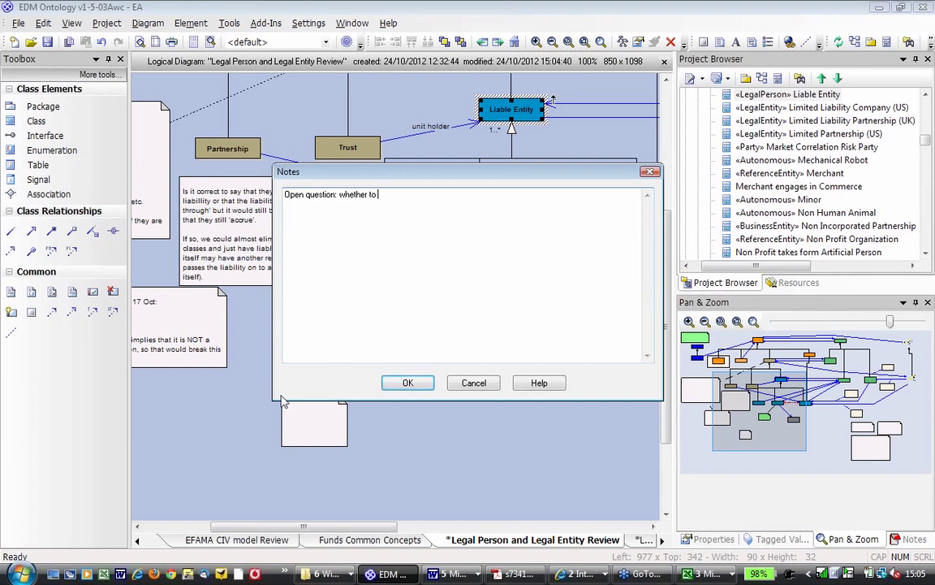
{"action": "type", "text": "have a common superclass f"}
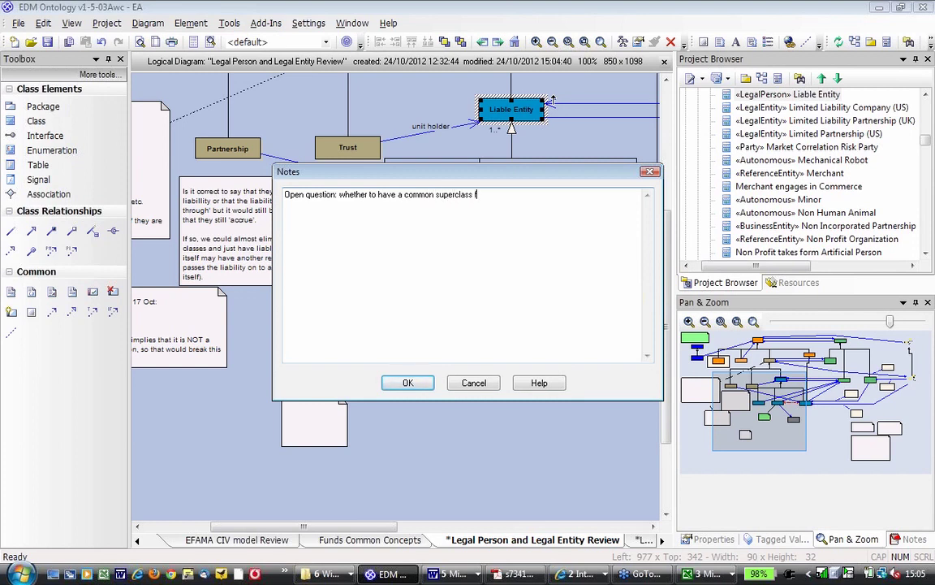
{"action": "type", "text": "or entities which pass liability t"}
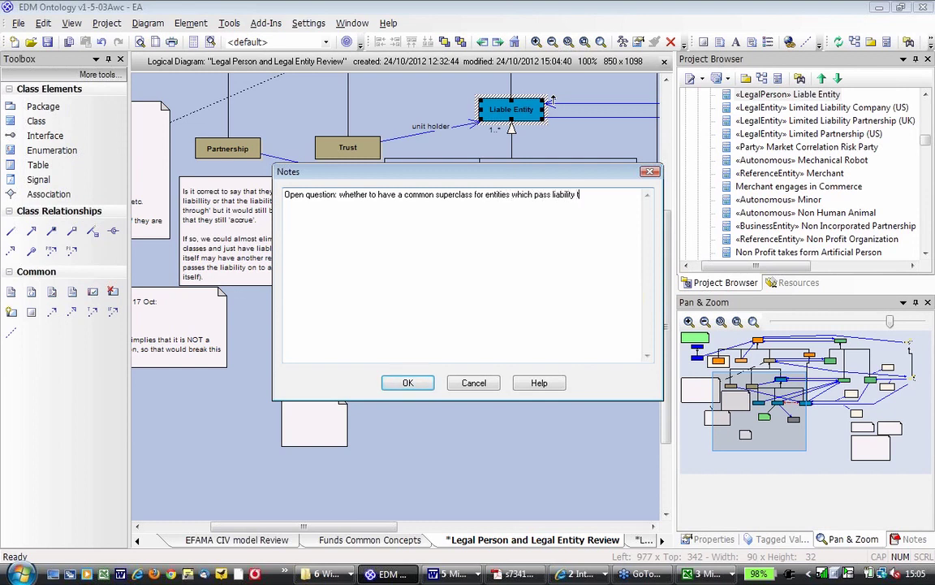
{"action": "type", "text": "hrough."}
Add a second paragraph to the open-question note, "Liability comes to the threshold of somewhere,", and save the note.
{"action": "key", "text": "Return"}
{"action": "key", "text": "Return"}
{"action": "type", "text": "Liability comes to the thres"}
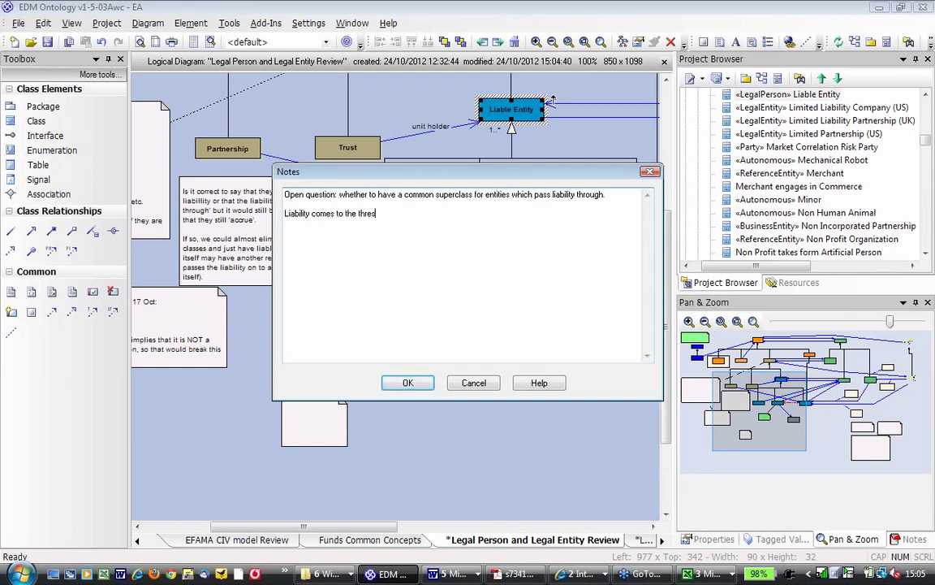
{"action": "type", "text": "hold of somewhere,"}
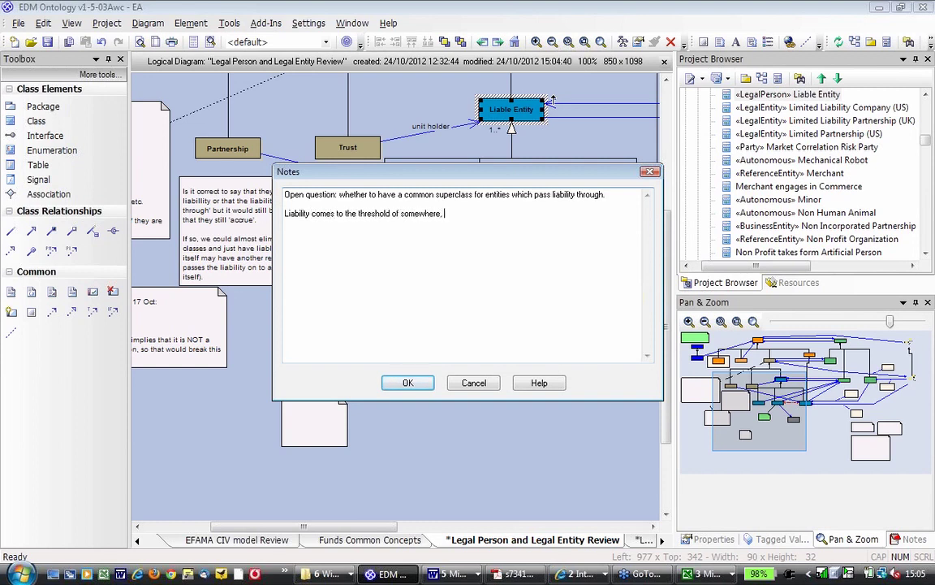
{"action": "left_click", "coordinate": [408, 385]}
Resize the open-question note to about 198 by 97 and place it beneath the 17 Oct note.
{"action": "left_click_drag", "start_coordinate": [312, 427], "coordinate": [295, 385]}
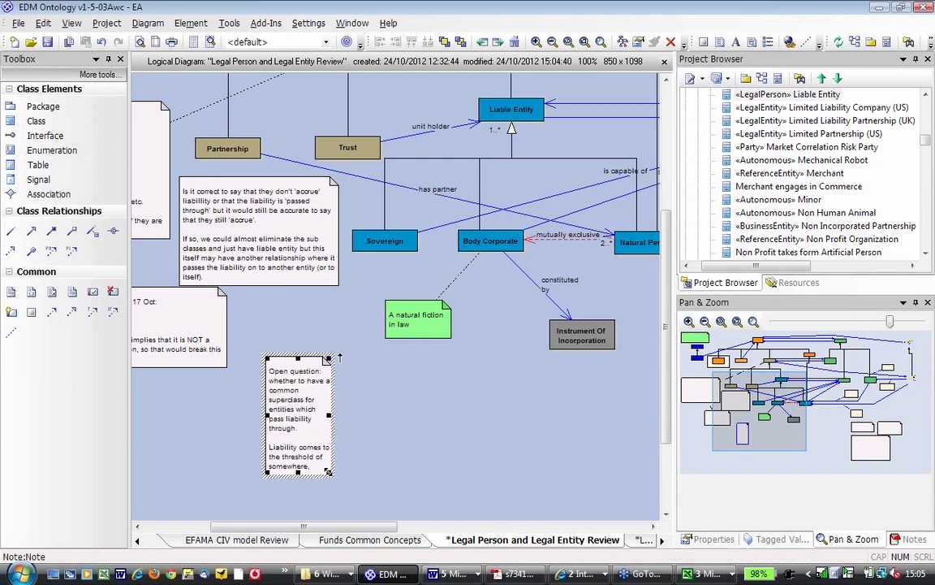
{"action": "left_click_drag", "start_coordinate": [328, 472], "coordinate": [410, 425]}
{"action": "left_click_drag", "start_coordinate": [398, 377], "coordinate": [270, 414]}
Add a note beside the open-question note with the separate lines "Tenants in common:" and "Joint and several liability.".
{"action": "left_click", "coordinate": [357, 404]}
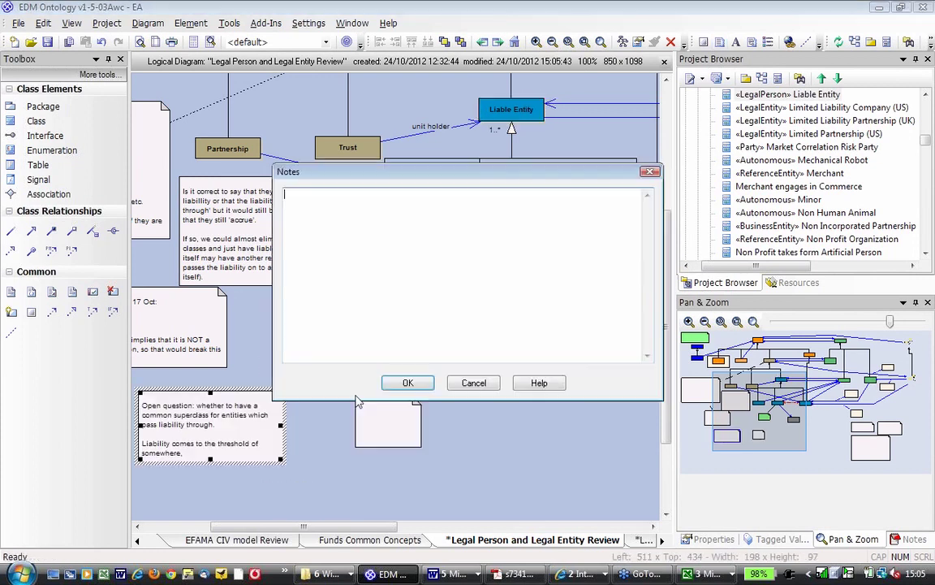
{"action": "type", "text": "Tenants in common:"}
{"action": "key", "text": "Return"}
{"action": "key", "text": "Return"}
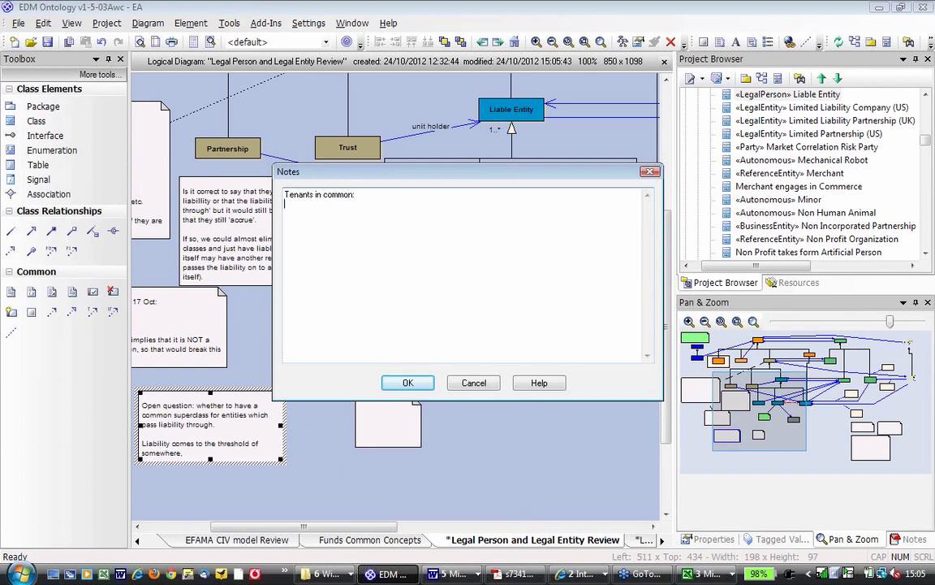
{"action": "type", "text": "Joint and several liability"}
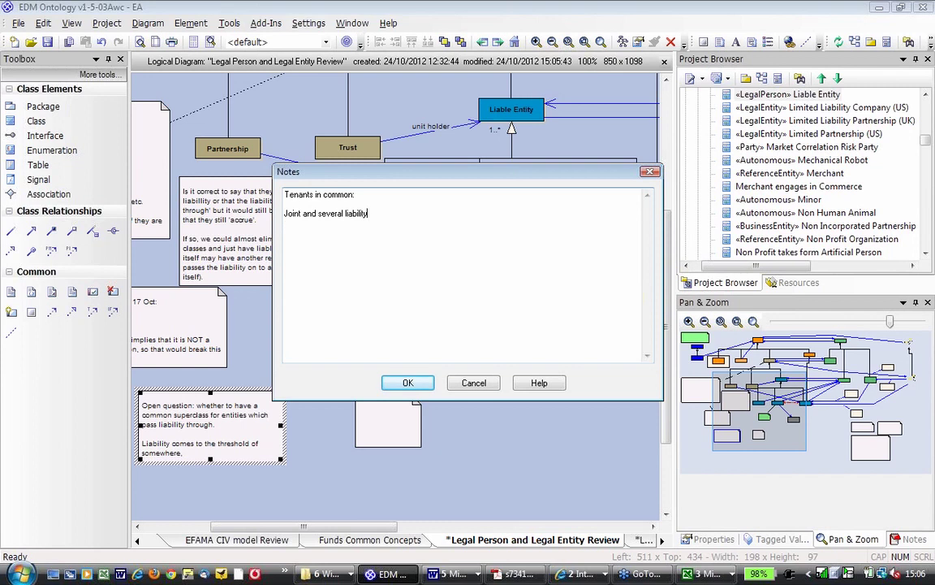
{"action": "type", "text": "."}
{"action": "key", "text": "Return"}
{"action": "key", "text": "Return"}
Add the paragraph "We may need to segregate joint and several liability. NO. there is no separation of these concepts." to the note.
{"action": "type", "text": "We may need to segregate"}
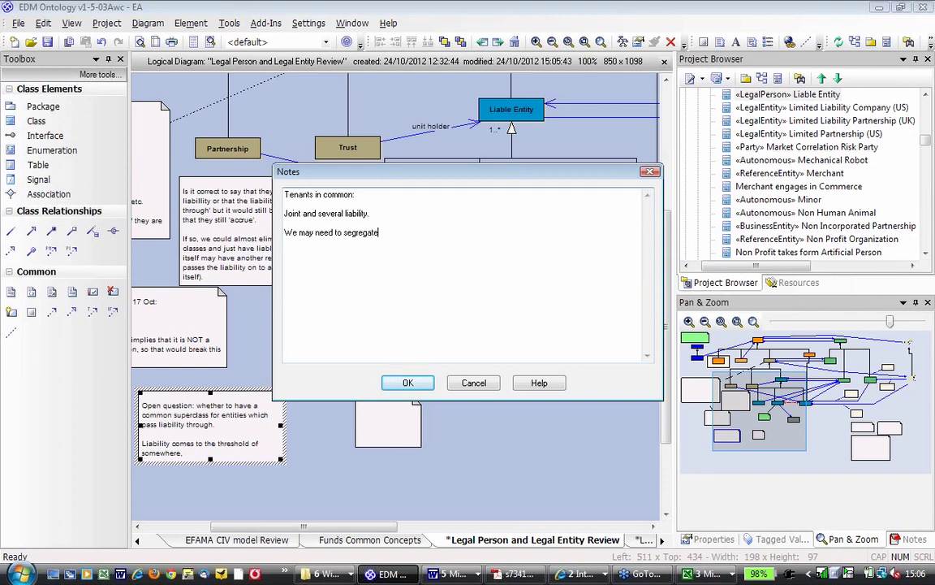
{"action": "type", "text": " joint and several liability. NO "}
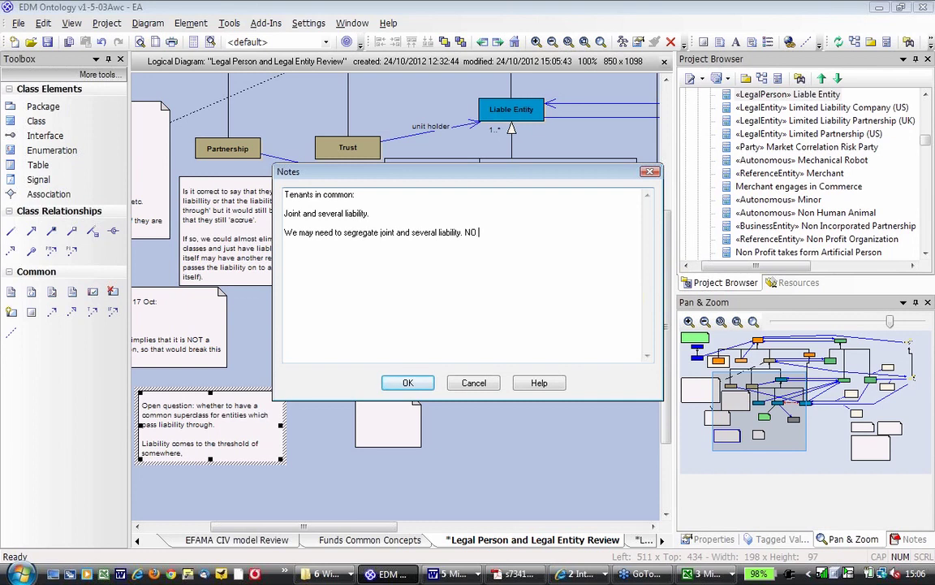
{"action": "type", "text": ". there is no"}
{"action": "left_click", "coordinate": [359, 195]}
{"action": "key", "text": "BackSpace"}
{"action": "type", "text": "separat"}
{"action": "type", "text": "ion of these c"}
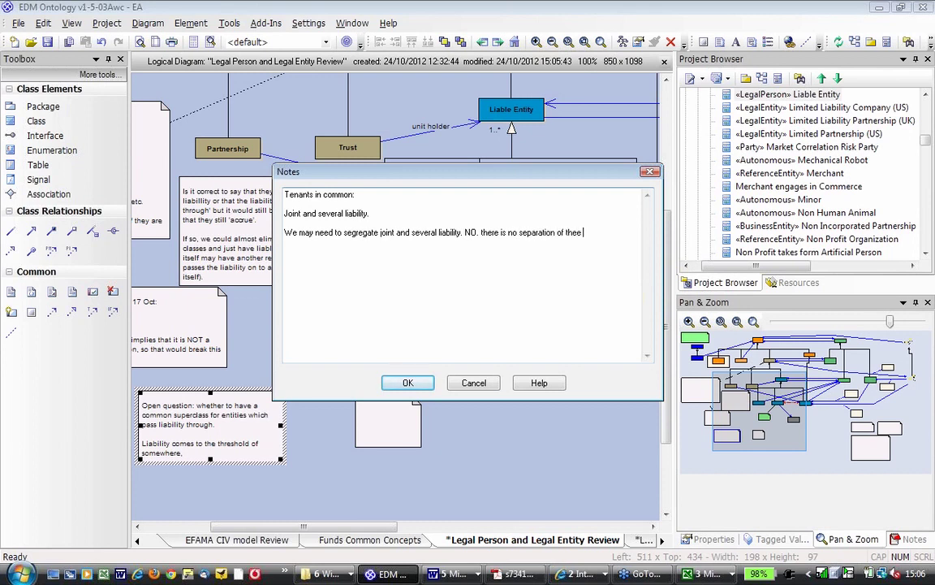
{"action": "type", "text": "oncepts."}
{"action": "key", "text": "Return"}
Add the question "What is different with 'Tenants in common'?" to the note as its own paragraph.
{"action": "type", "text": "What is diff"}
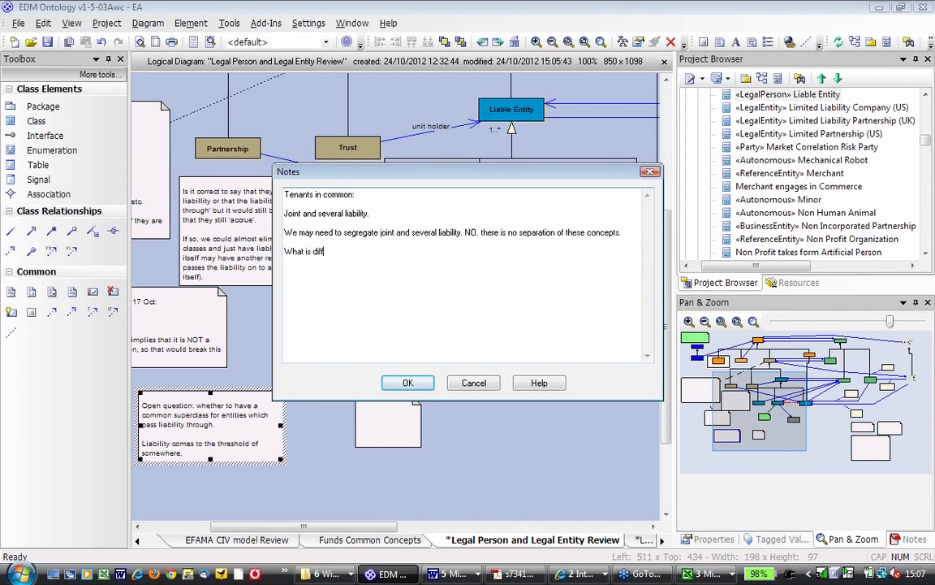
{"action": "type", "text": "erent with 'Tenants in common"}
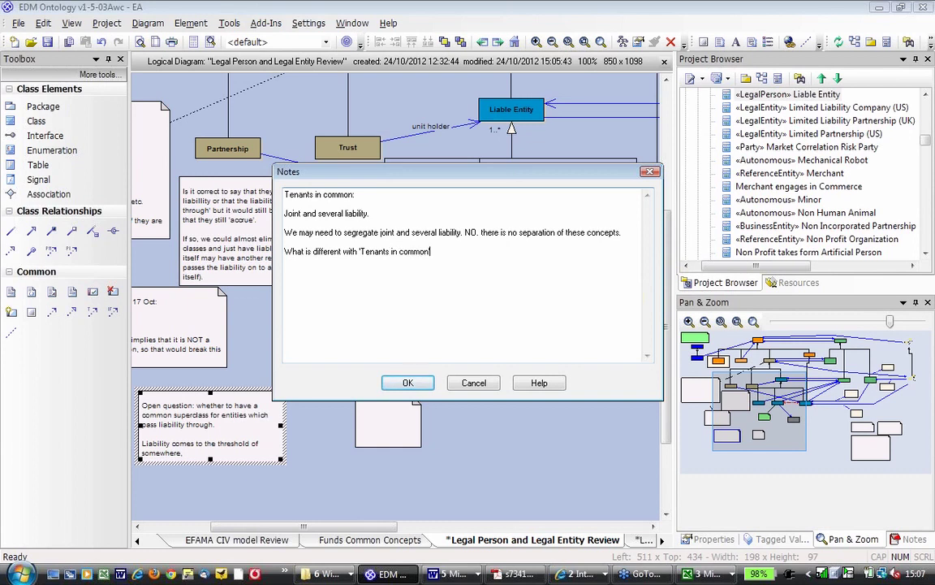
{"action": "type", "text": "'?"}
{"action": "key", "text": "Return"}
{"action": "key", "text": "Return"}
Add the paragraph "If someone causes something for which you are not liabile, e.g. a different tenant in a condo for instance.".
{"action": "type", "text": "If someone causes something "}
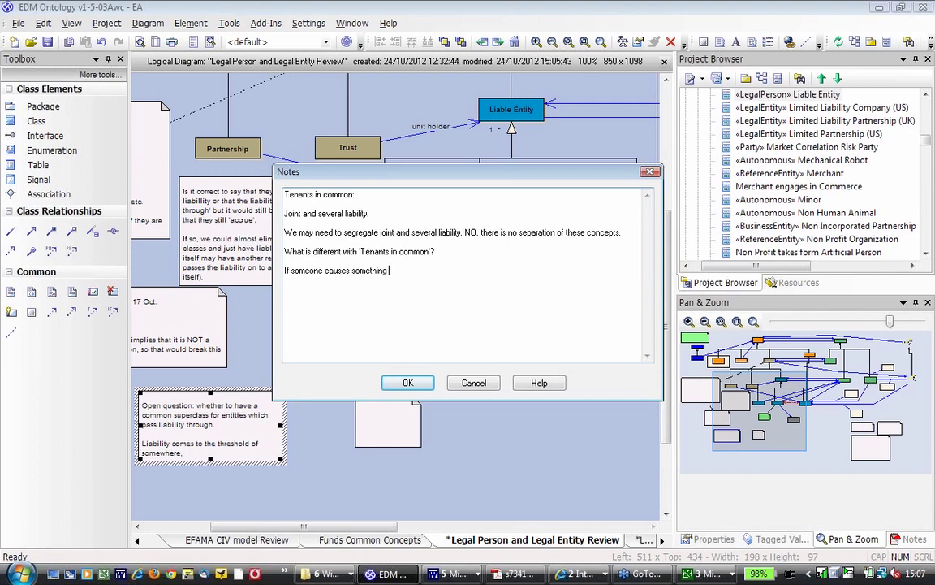
{"action": "type", "text": "for which you are not liabile, "}
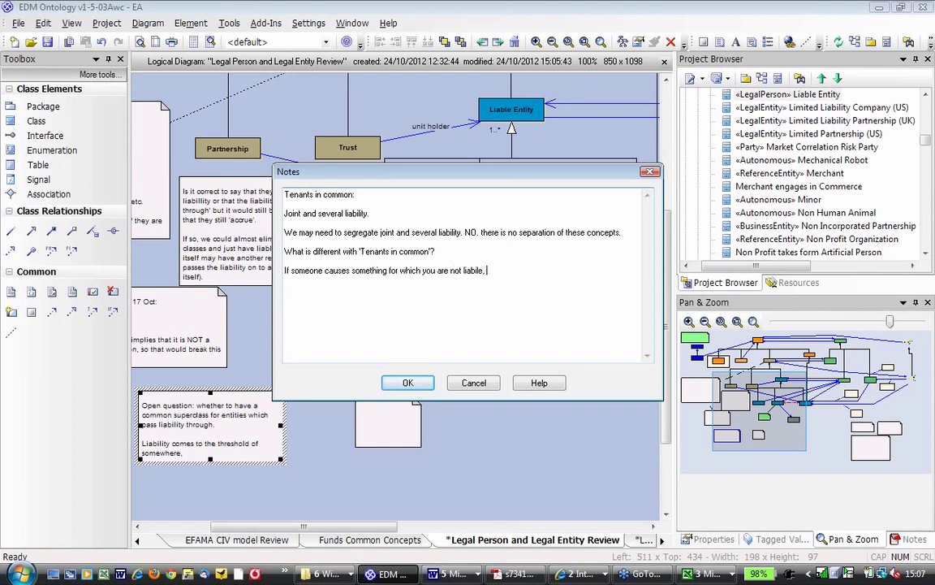
{"action": "type", "text": "e.g. a different tenant in a"}
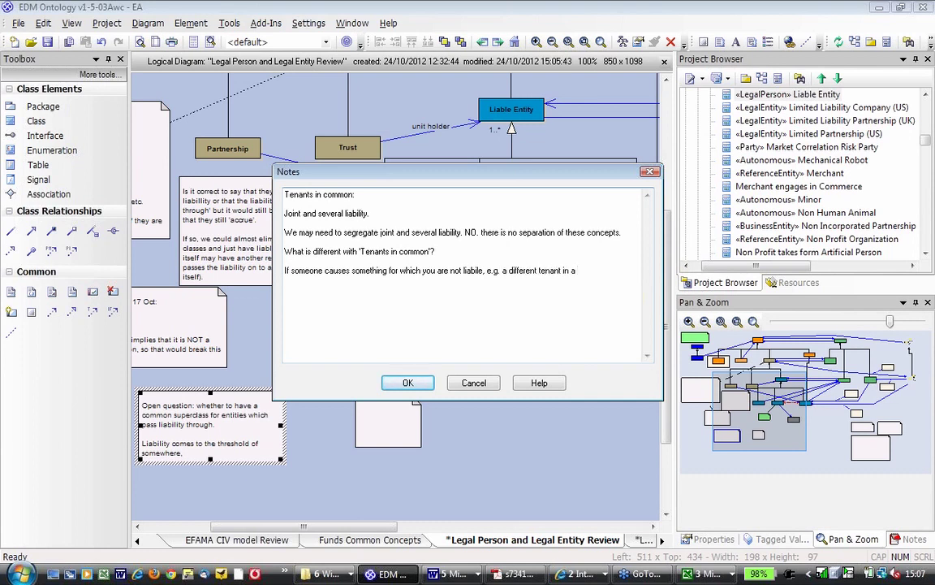
{"action": "type", "text": " condo"}
{"action": "key", "text": "BackSpace"}
{"action": "key", "text": "BackSpace"}
{"action": "key", "text": "BackSpace"}
{"action": "type", "text": "ndo for instance."}
Add the paragraph "The agreements between parties: when they are sued by someone, those seeking recourse are going to try and involve more than one party.".
{"action": "type", "text": " The agreement"}
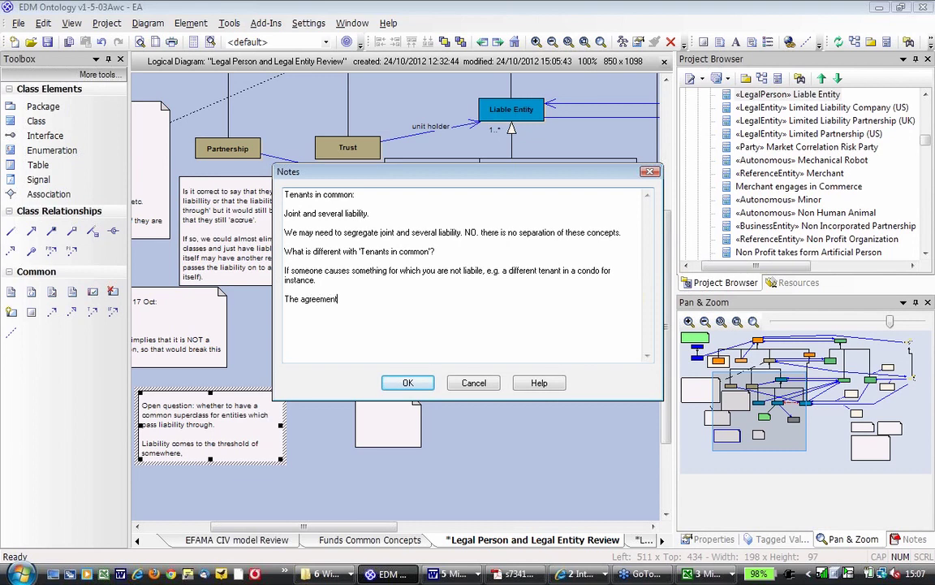
{"action": "type", "text": "s between parties: when the"}
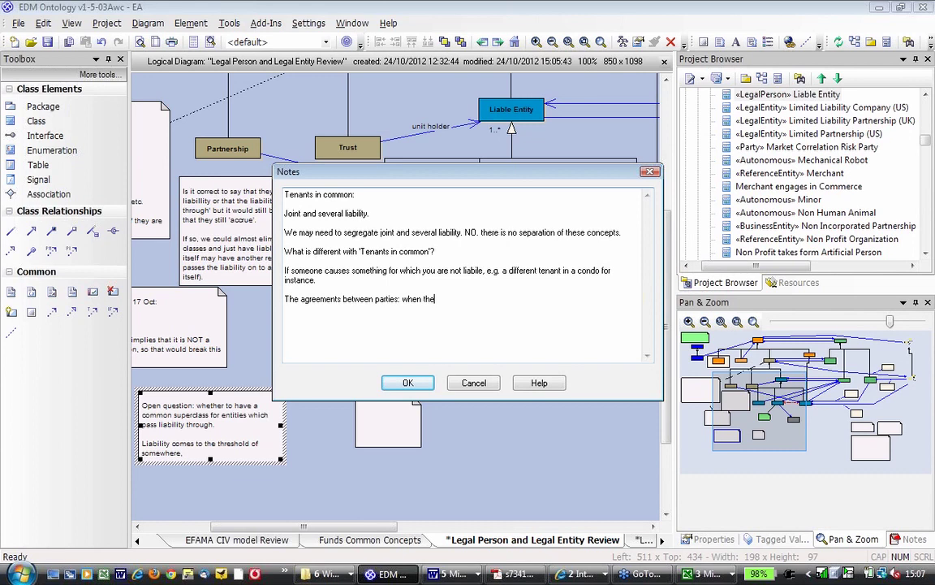
{"action": "type", "text": "y are sued by someone, those seeking recou"}
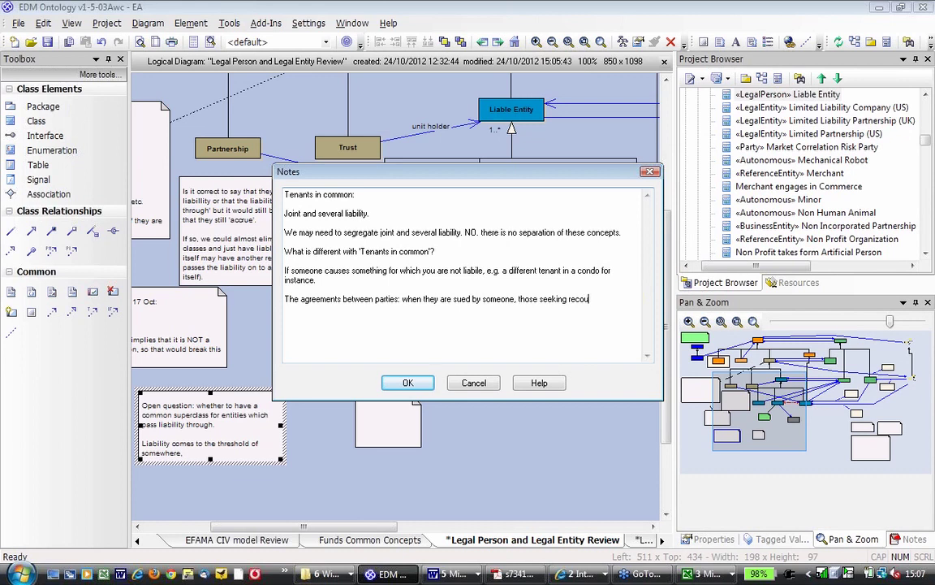
{"action": "type", "text": "rse are going to try and involve more than "}
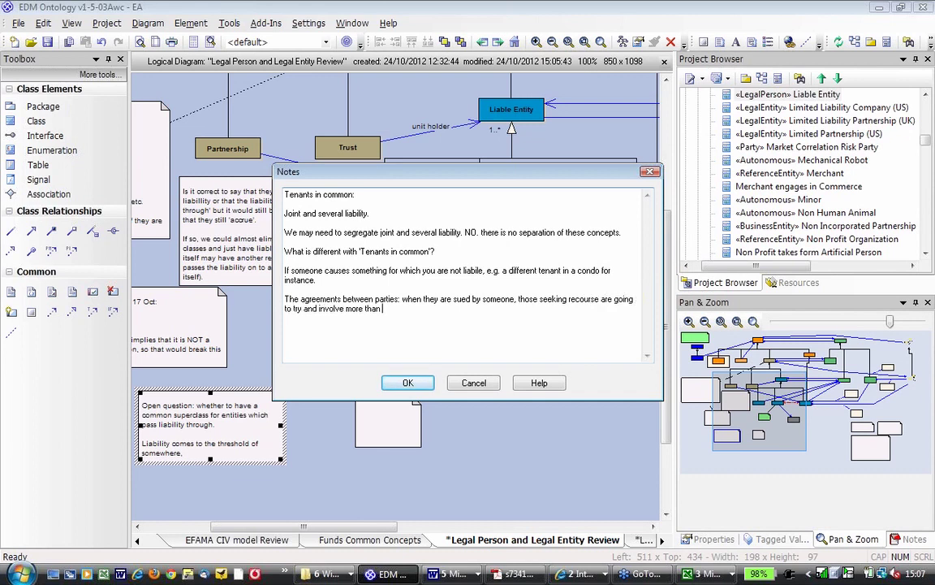
{"action": "type", "text": "one (party. Will bring in which"}
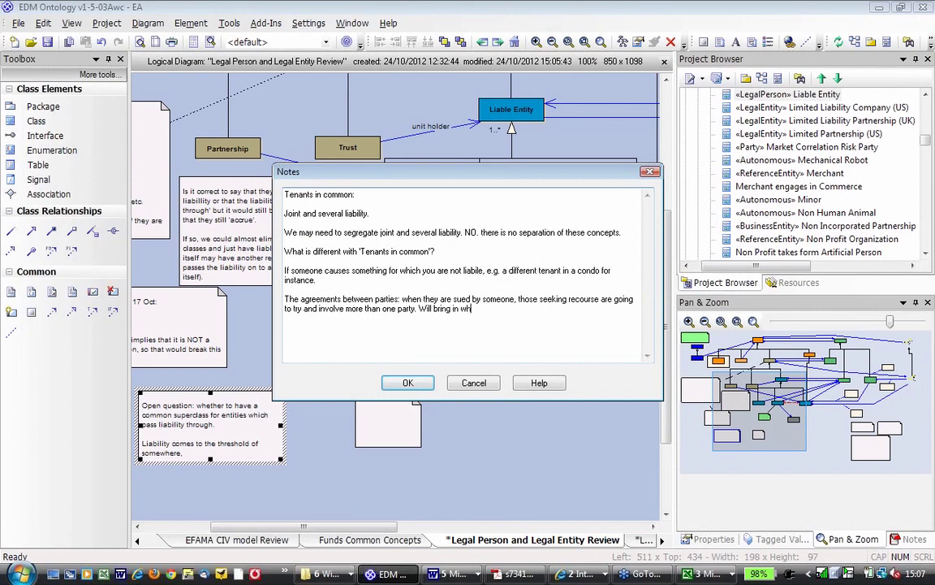
Continue the paragraph with "Will bring in who they can. Pass through... legal approach would try and defeat that.".
{"action": "key", "text": "BackSpace"}
{"action": "key", "text": "BackSpace"}
{"action": "key", "text": "BackSpace"}
{"action": "key", "text": "BackSpace"}
{"action": "type", "text": "ho they can. Pass through."}
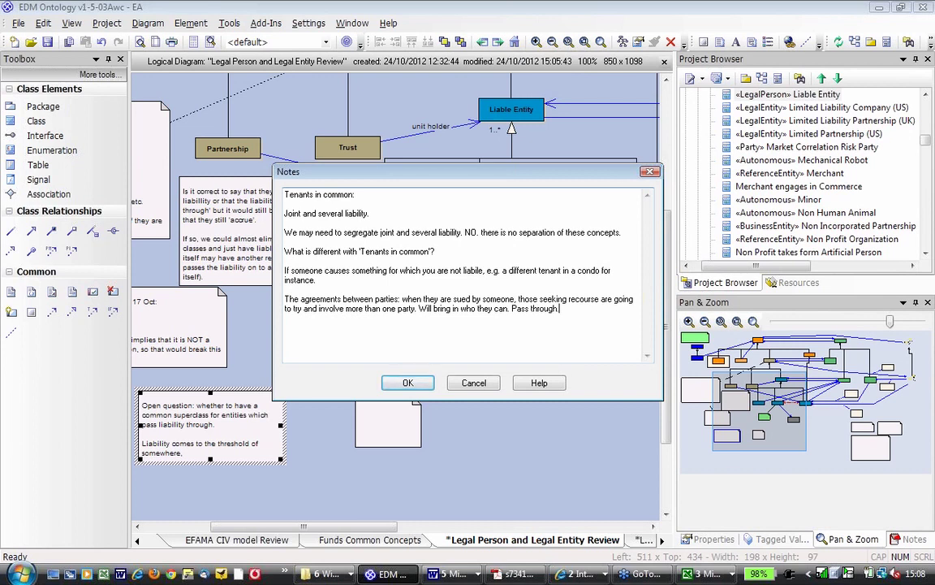
{"action": "type", "text": ".. legal approac"}
{"action": "type", "text": "h would t"}
{"action": "key", "text": "BackSpace"}
{"action": "type", "text": "would try and def"}
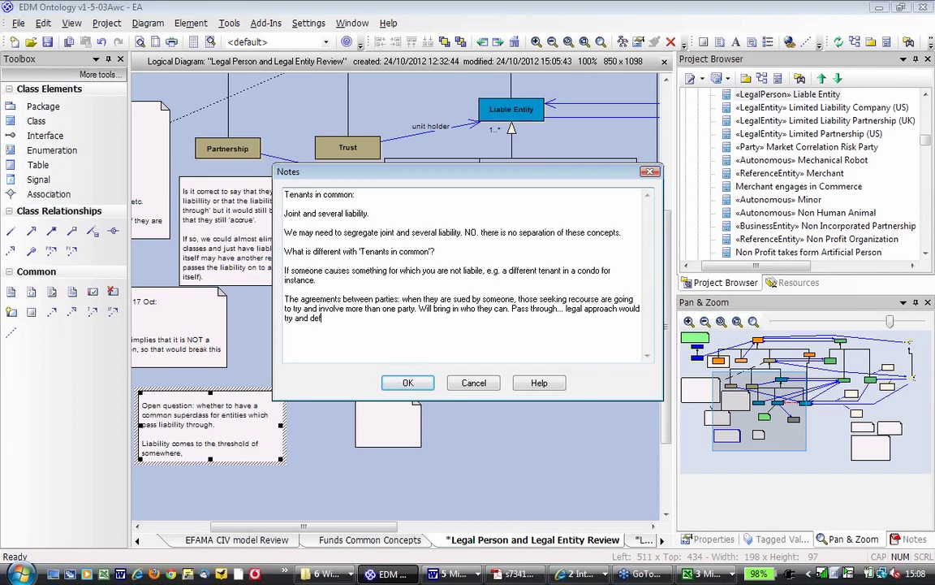
{"action": "type", "text": "eat that."}
{"action": "key", "text": "Return"}
{"action": "key", "text": "Return"}
Finish with "Difference:", "T in Common: have to specify exactly what % someone owns." and "JT: Property is jointly and severally owned", and save the note.
{"action": "type", "text": "Difference:"}
{"action": "key", "text": "Return"}
{"action": "type", "text": "T in Common"}
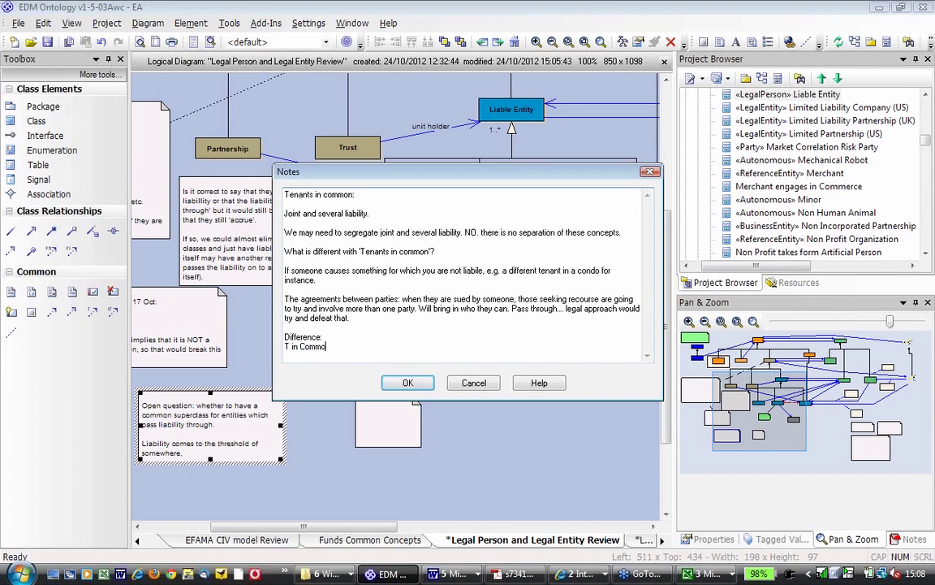
{"action": "key", "text": "Return"}
{"action": "type", "text": "JT: Property is jointly and "}
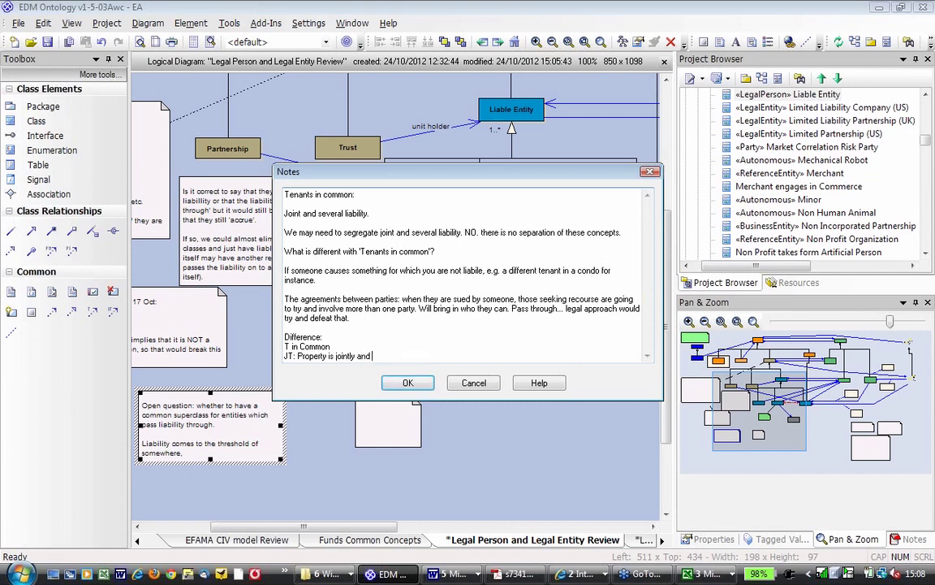
{"action": "type", "text": "severally owned"}
{"action": "key", "text": "Up"}
{"action": "type", "text": ": have to spe"}
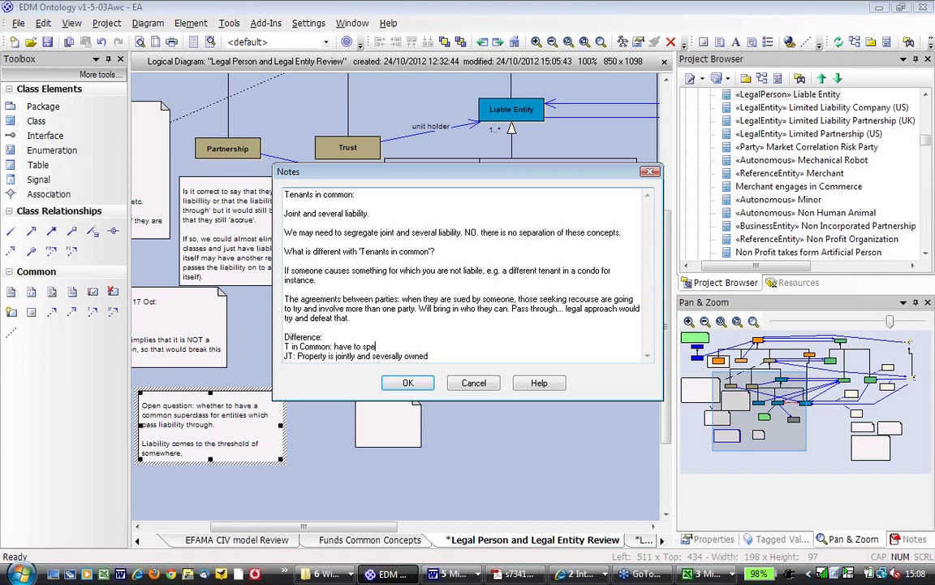
{"action": "type", "text": "cify exactly what % someone o"}
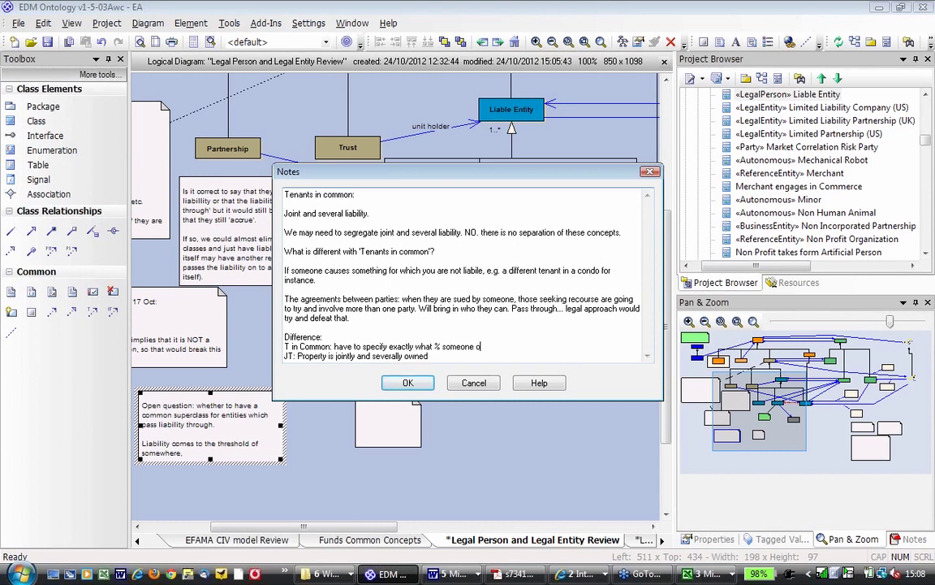
{"action": "type", "text": "wns."}
{"action": "left_click", "coordinate": [419, 387]}
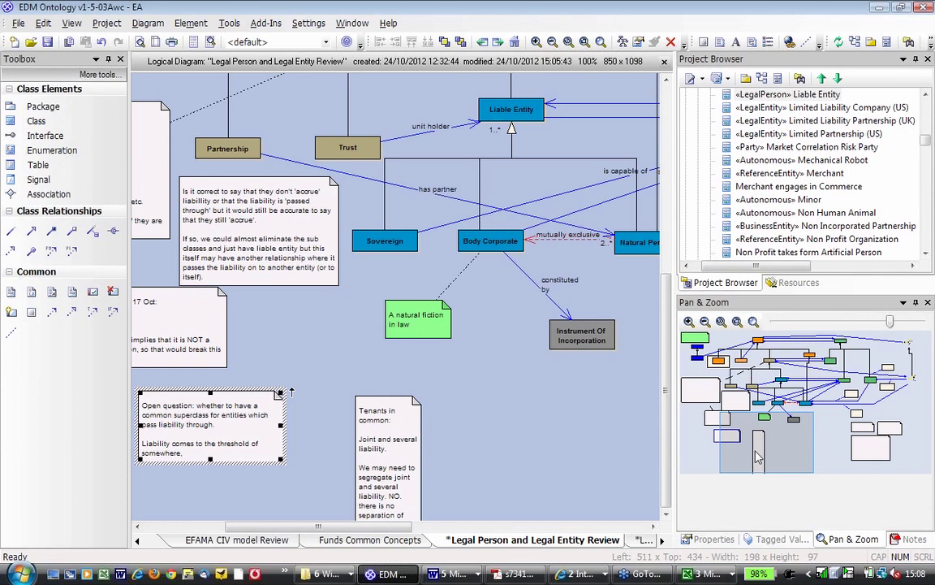
Resize the Tenants in common note to about 321 by 279 beneath the green note and save the diagram.
{"action": "left_click", "coordinate": [756, 457]}
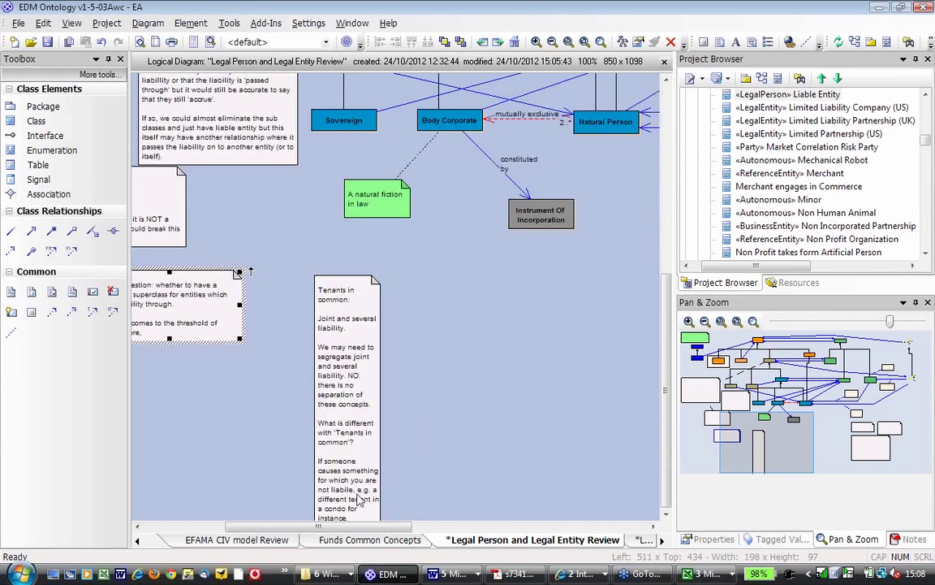
{"action": "left_click_drag", "start_coordinate": [357, 499], "coordinate": [380, 77]}
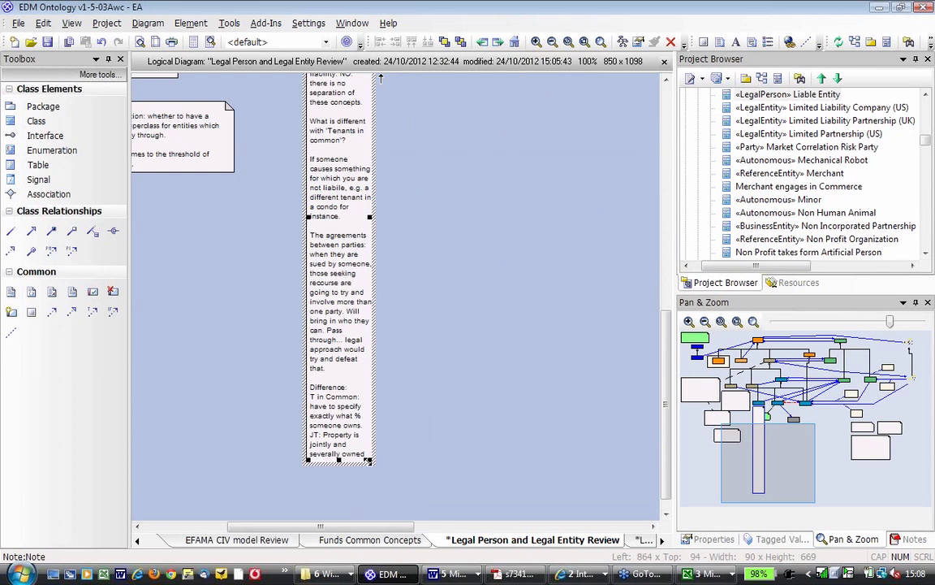
{"action": "key", "text": "ctrl+z"}
{"action": "left_click", "coordinate": [762, 445]}
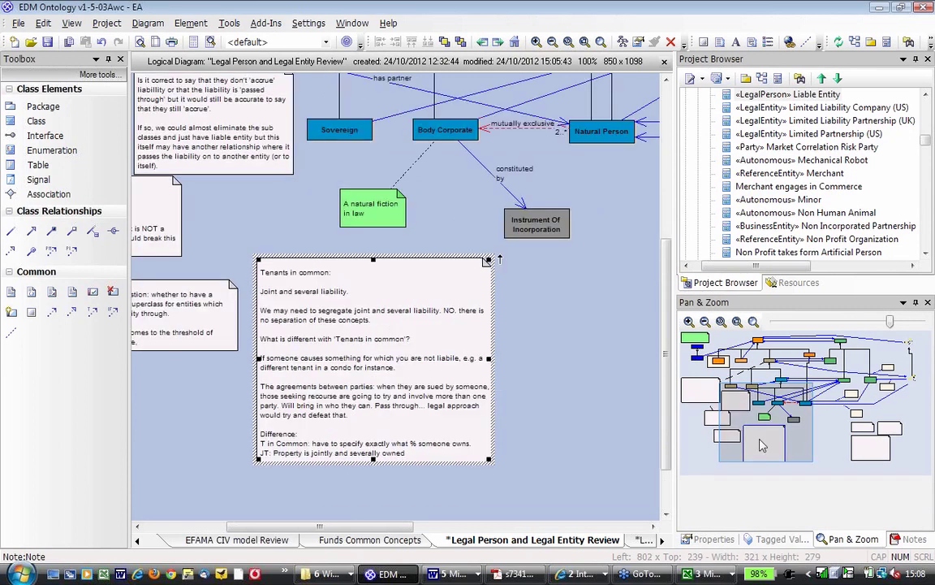
{"action": "key", "text": "ctrl+s"}
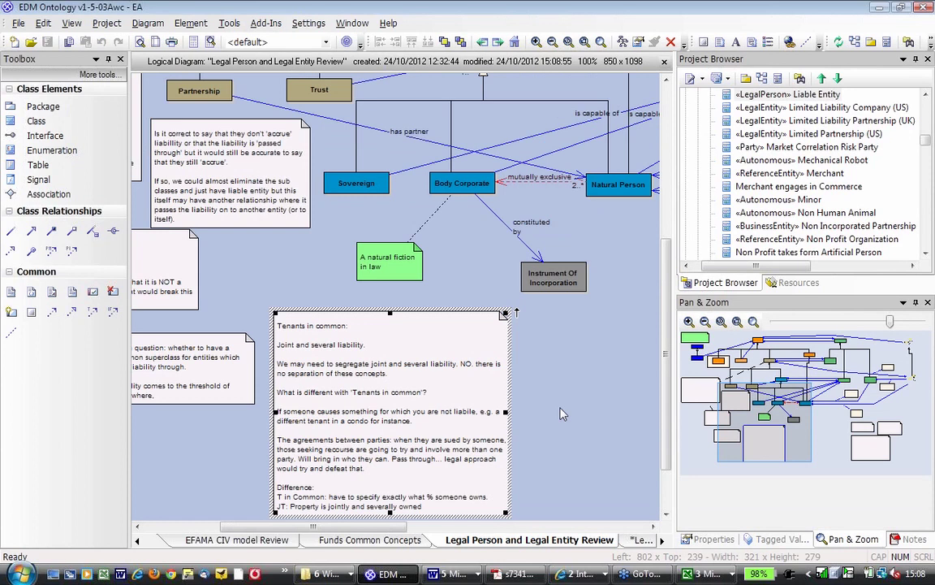
{"action": "left_click", "coordinate": [559, 414]}
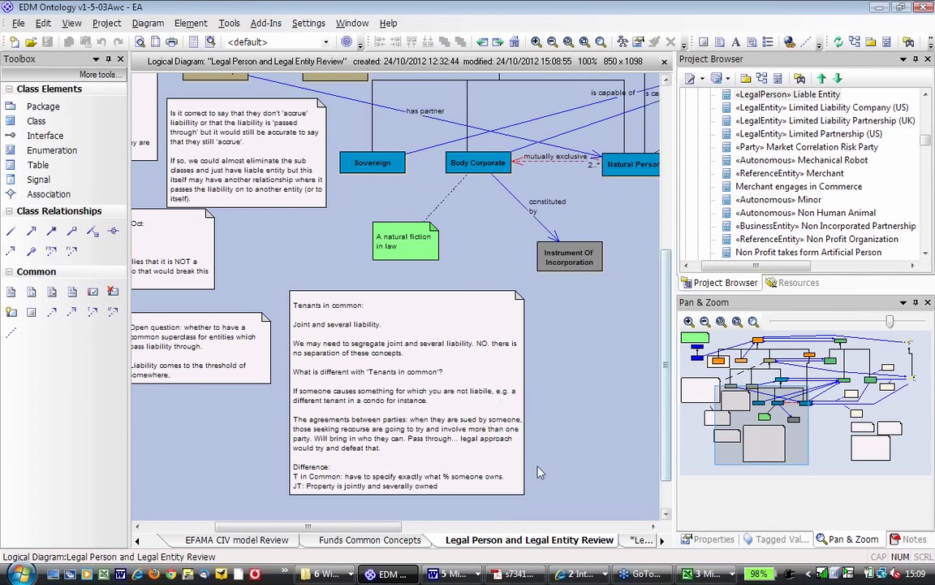
{"action": "left_click", "coordinate": [382, 484]}
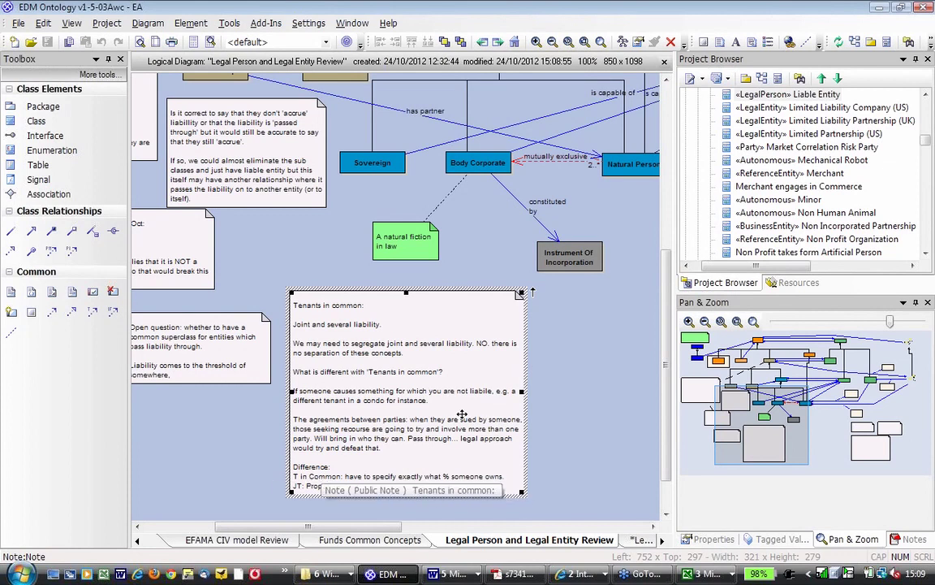
{"action": "left_click", "coordinate": [569, 452]}
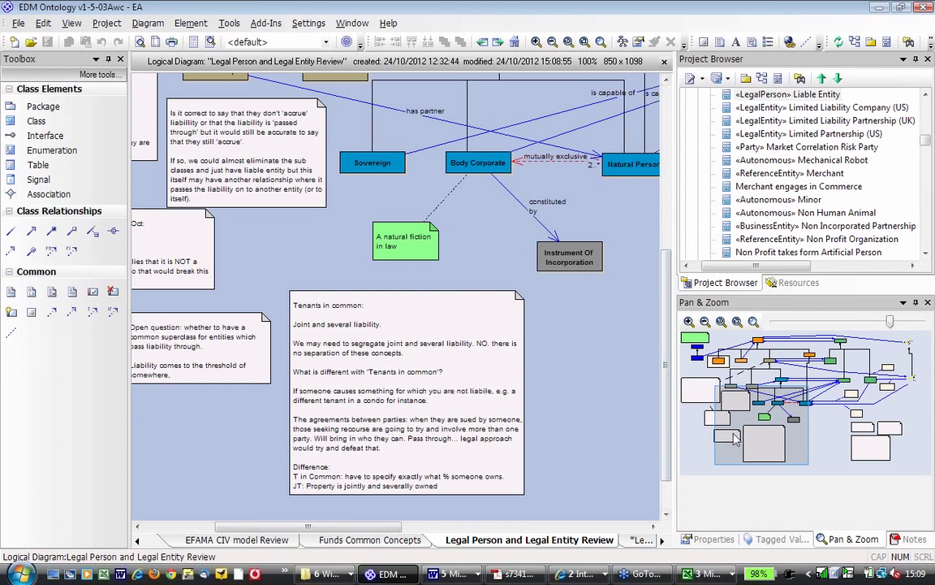
Add a new note beside the Tenants in common note reading "Is this defines in the Organization Covering Agreement?".
{"action": "left_click_drag", "start_coordinate": [735, 438], "coordinate": [762, 440]}
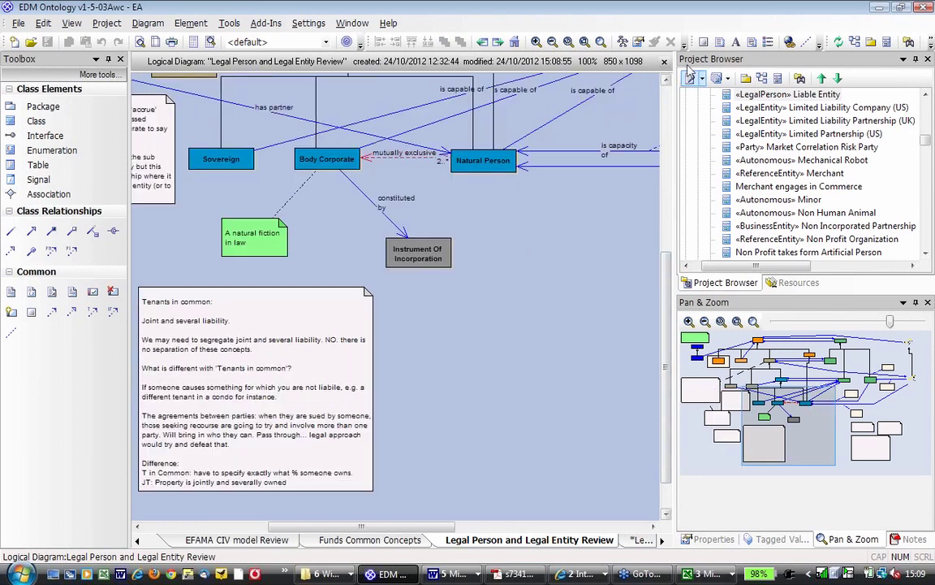
{"action": "left_click", "coordinate": [405, 362]}
{"action": "type", "text": "Is this defines in the O"}
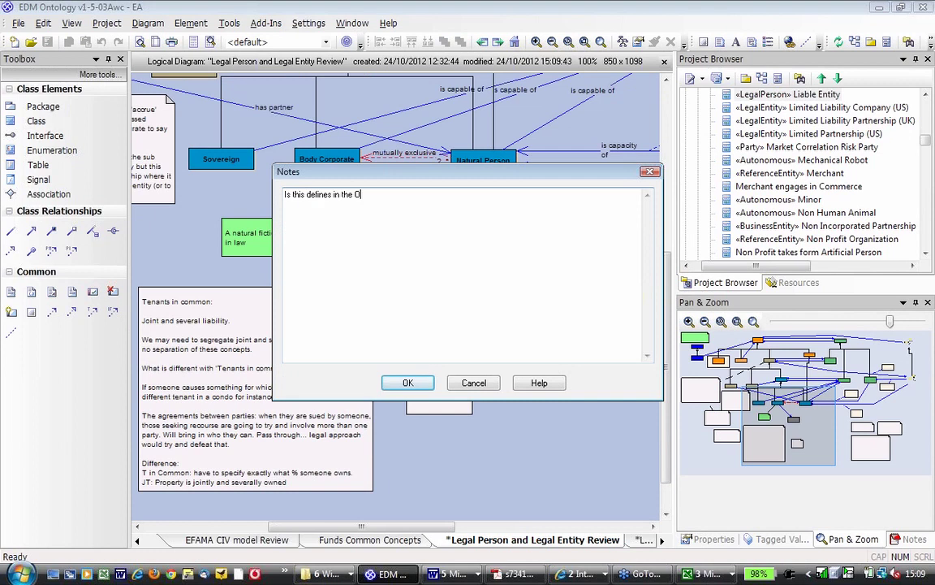
{"action": "type", "text": "rganization Covering Agreement?"}
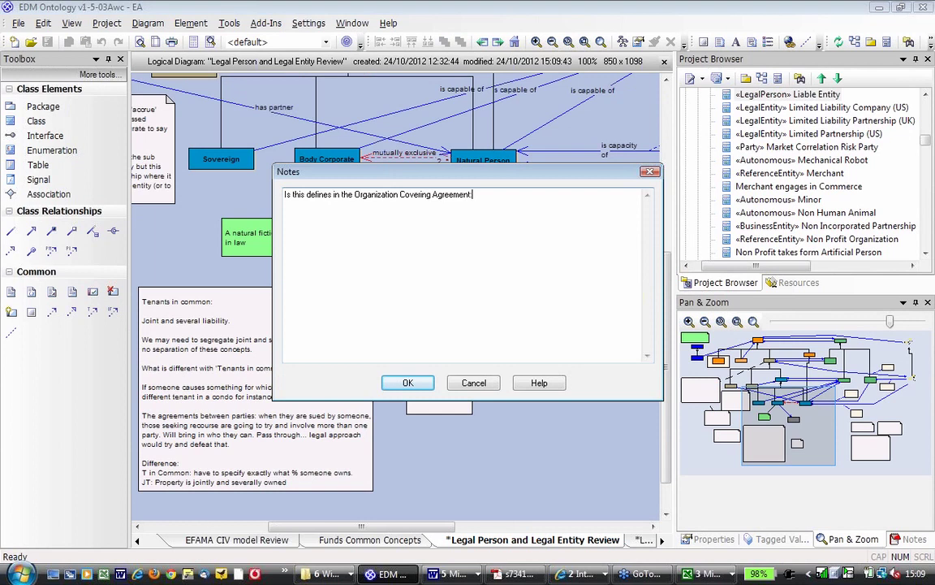
{"action": "key", "text": "Return"}
Add a second paragraph to the note reading "In Tenants in Common, the percentage of ownership becomes the percentage of liability.".
{"action": "type", "text": "In Tenants in Common,"}
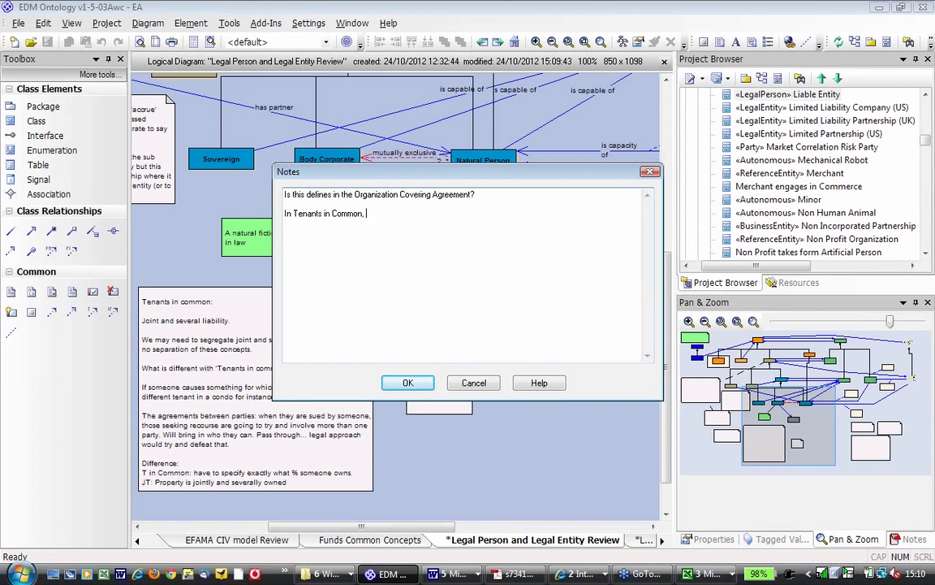
{"action": "type", "text": "ther"}
{"action": "type", "text": "percentage of "}
{"action": "type", "text": "ownershio"}
{"action": "type", "text": " becomes the perca"}
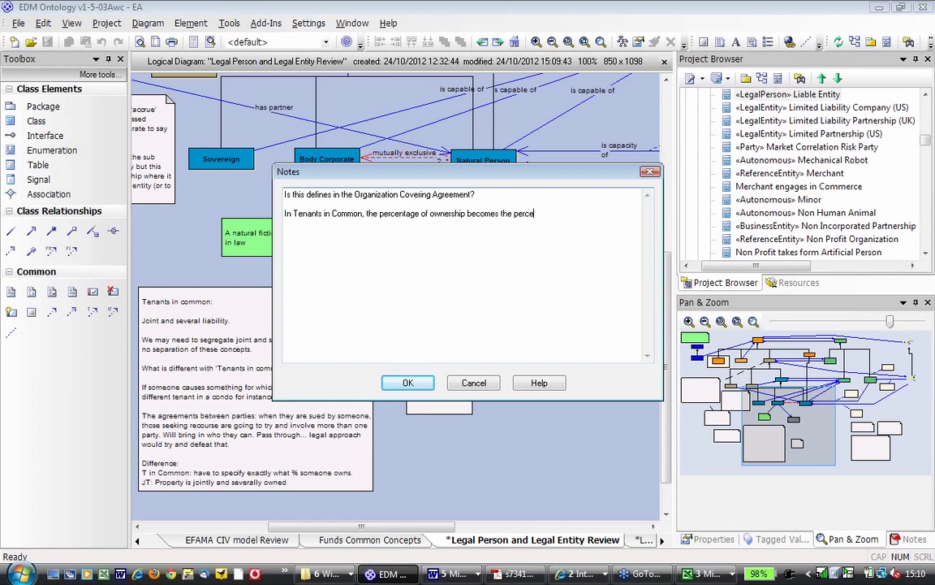
{"action": "type", "text": "ntage of liability"}
{"action": "type", "text": "."}
Start a third paragraph reading "The vehicle for this: the legal agreement between the parties, to define the tenancy in this case.".
{"action": "key", "text": "Return"}
{"action": "key", "text": "Return"}
{"action": "type", "text": "The b"}
{"action": "key", "text": "BackSpace"}
{"action": "type", "text": "vehicle f"}
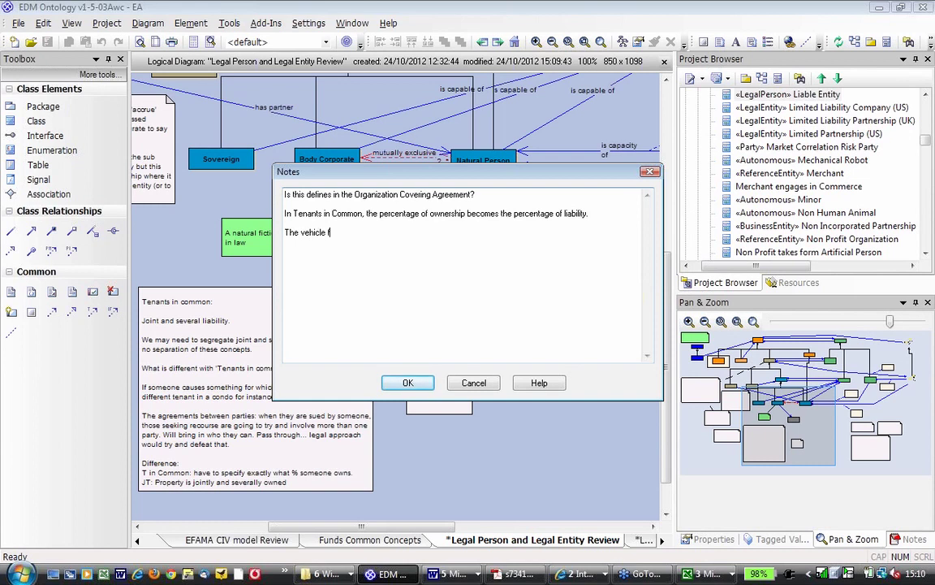
{"action": "type", "text": "or this: the legal agreeme"}
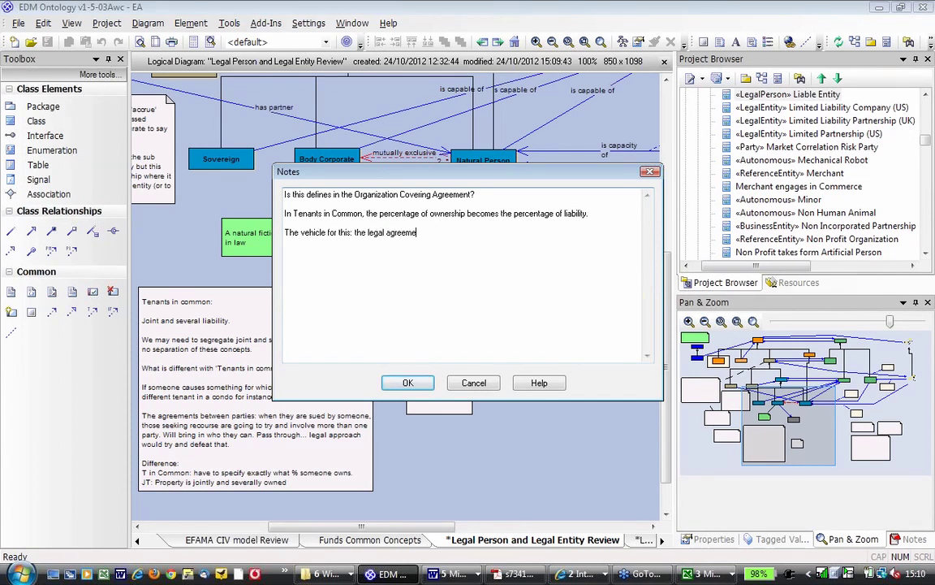
{"action": "type", "text": "nt between the parties, to "}
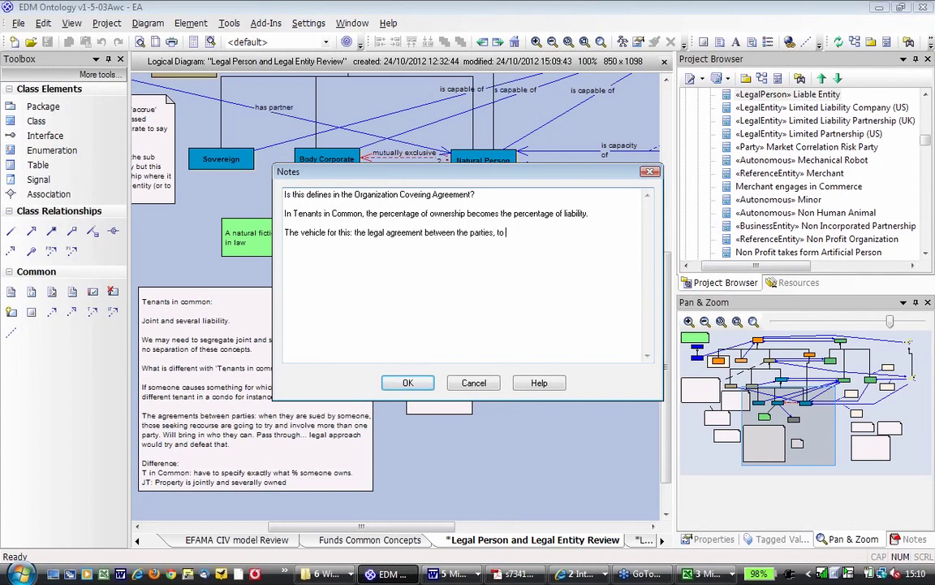
{"action": "type", "text": "define the tenancy in this case."}
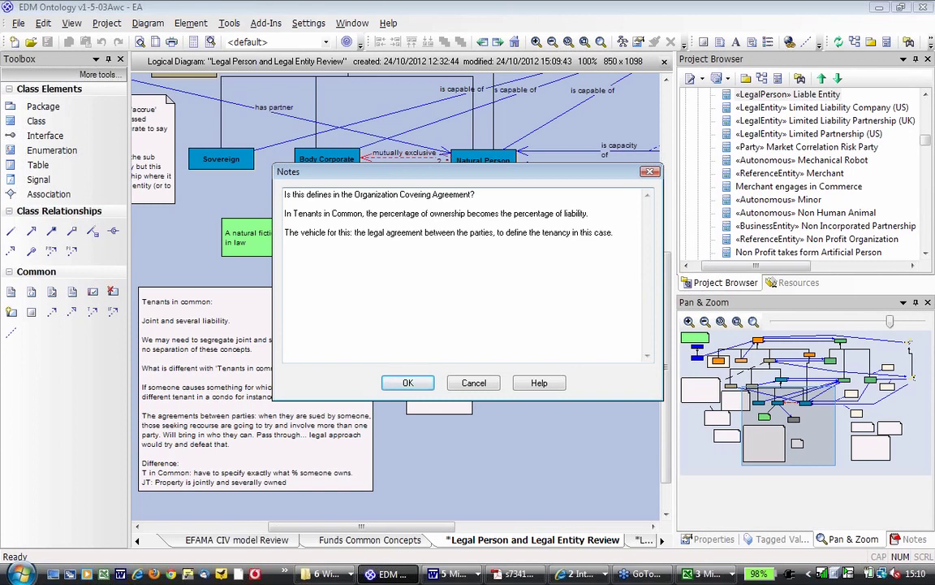
Finish the paragraph with "Similar fo ra mortgage where you define a percentage interest." and save the note.
{"action": "type", "text": " Similar fo ra mortgage where you de"}
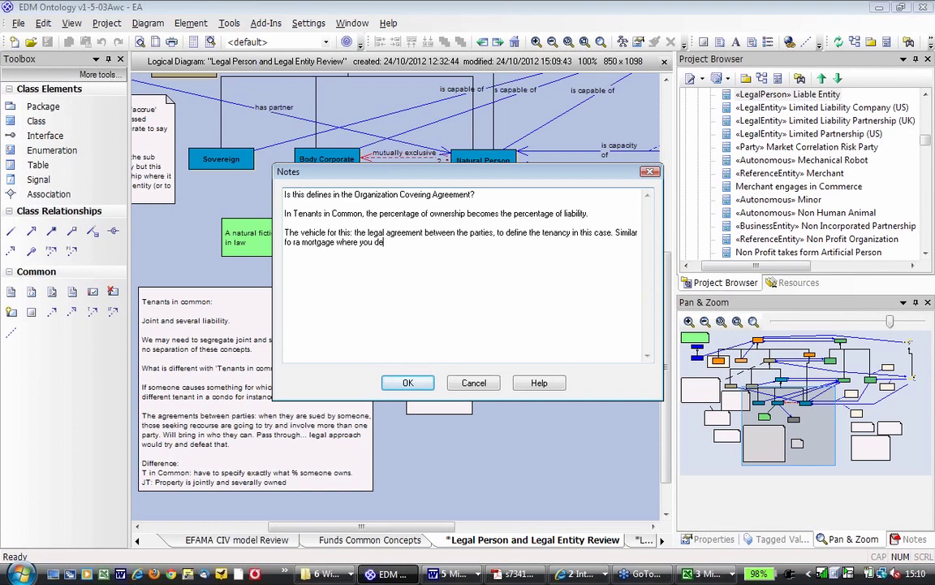
{"action": "type", "text": "fine a percentage interest."}
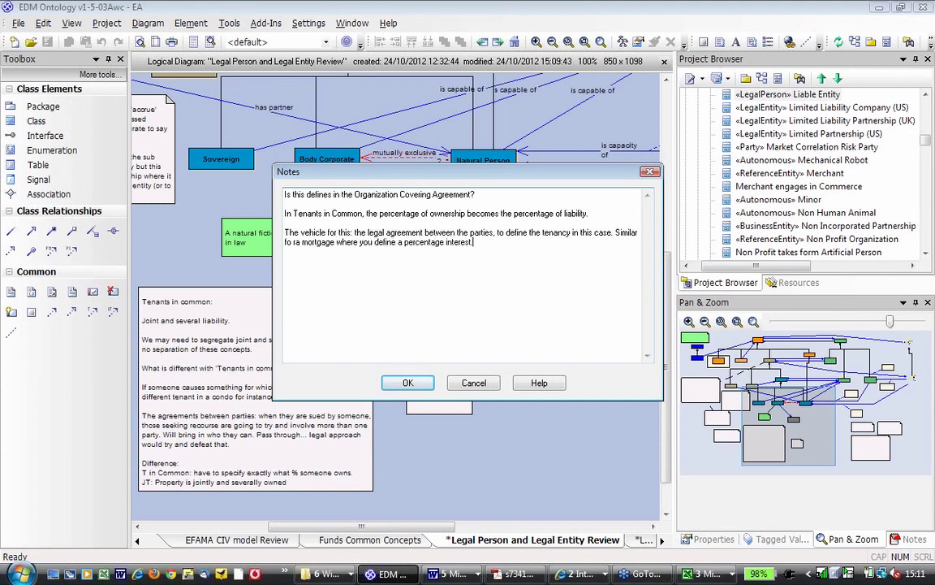
{"action": "left_click", "coordinate": [408, 383]}
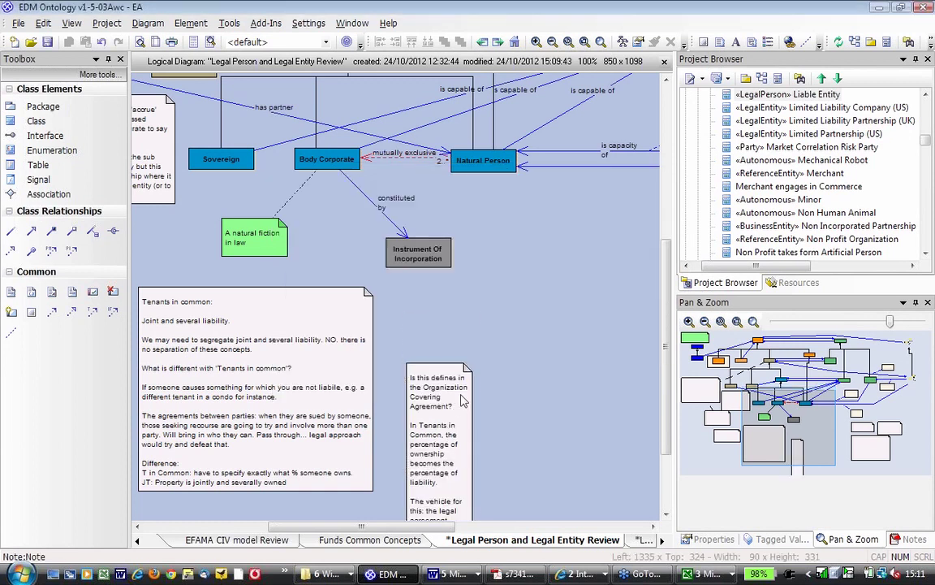
Move the new note up beside the Tenants in common note and widen it to about 298.
{"action": "left_click_drag", "start_coordinate": [463, 399], "coordinate": [470, 345]}
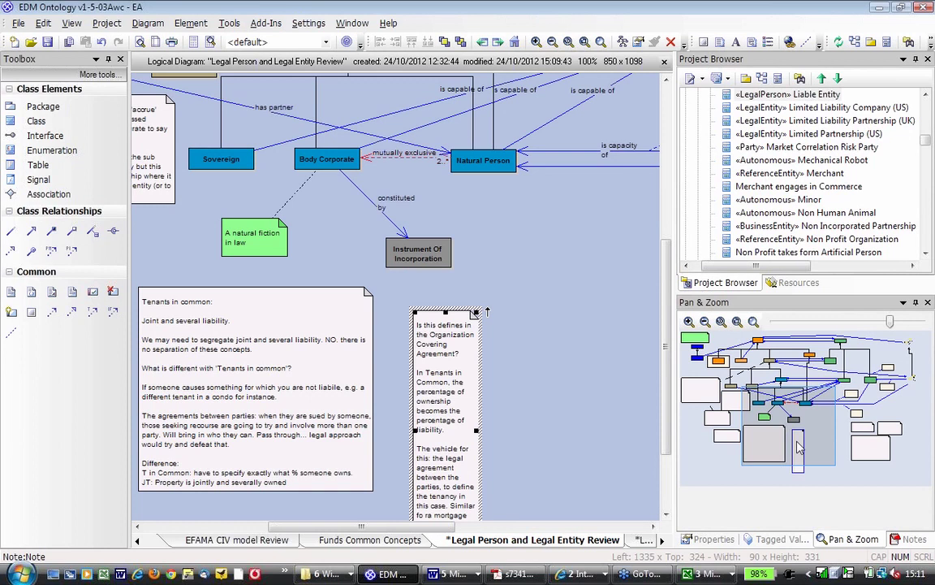
{"action": "left_click_drag", "start_coordinate": [798, 445], "coordinate": [799, 453]}
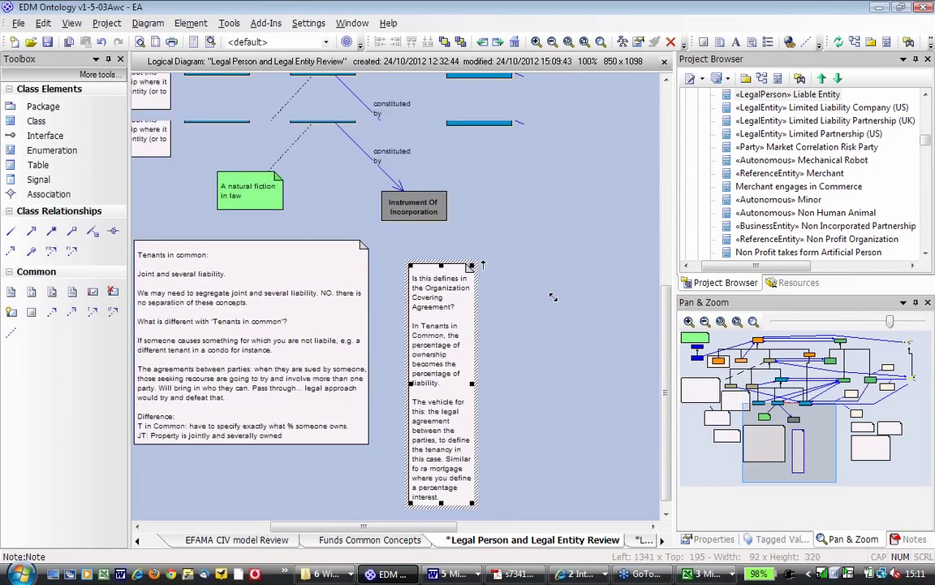
{"action": "left_click_drag", "start_coordinate": [553, 297], "coordinate": [582, 308]}
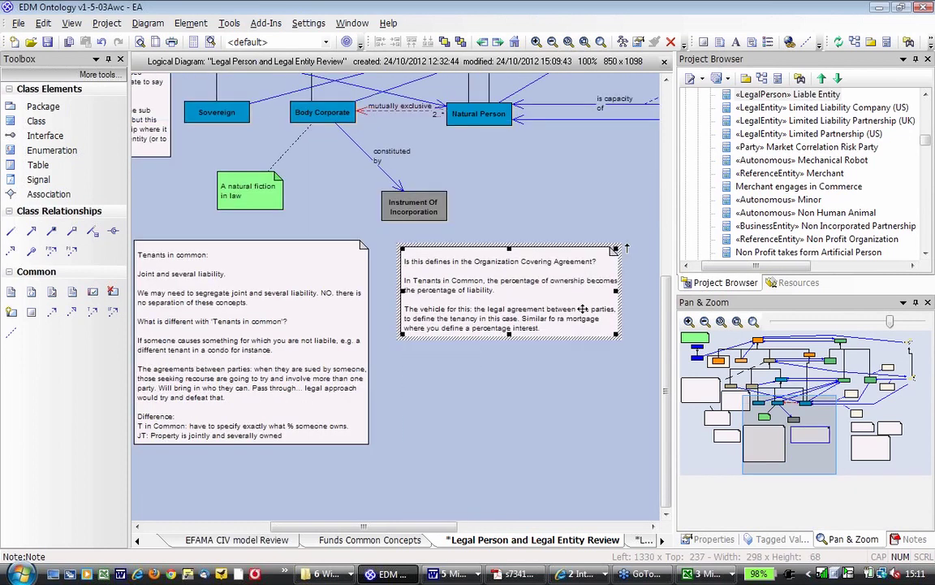
Reopen the widened note for editing and append the heading "BUT:" on its own line below the existing text.
{"action": "double_click", "coordinate": [583, 308]}
{"action": "key", "text": "Return"}
{"action": "key", "text": "Return"}
{"action": "type", "text": "BUT:"}
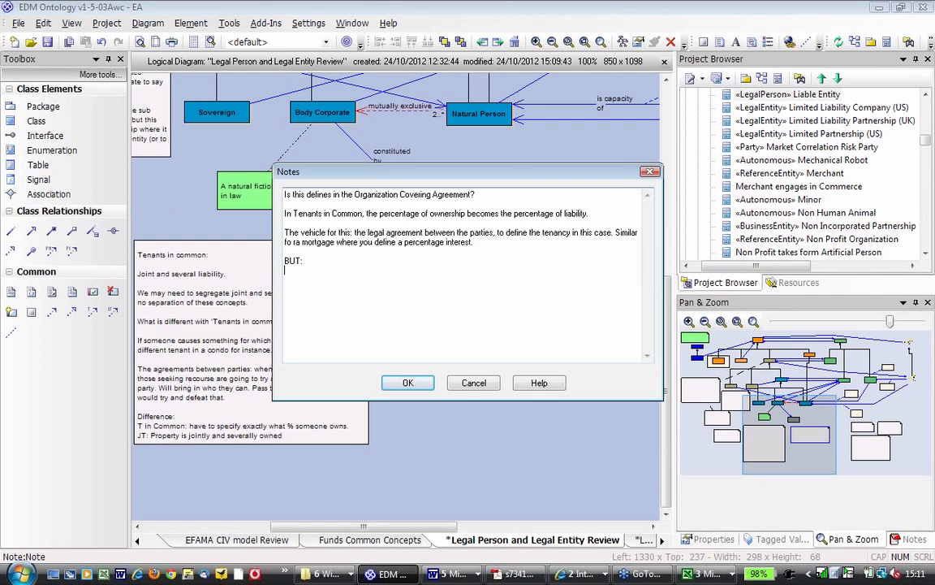
{"action": "key", "text": "Return"}
Below the heading, add "This really and only applies to the OWNERSHIP of things, and is not really descriptive of the liability." and save the note.
{"action": "type", "text": "This"}
{"action": "type", "text": "really "}
{"action": "type", "text": "desc"}
{"action": "key", "text": "BackSpace"}
{"action": "key", "text": "BackSpace"}
{"action": "key", "text": "BackSpace"}
{"action": "key", "text": "BackSpace"}
{"action": "type", "text": "and only appl"}
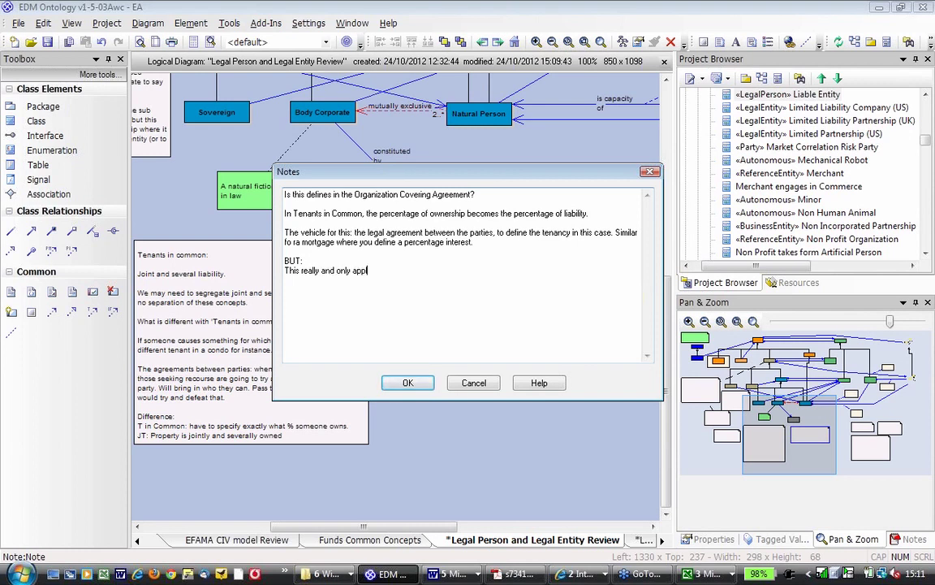
{"action": "type", "text": "ies to the OWNERSH"}
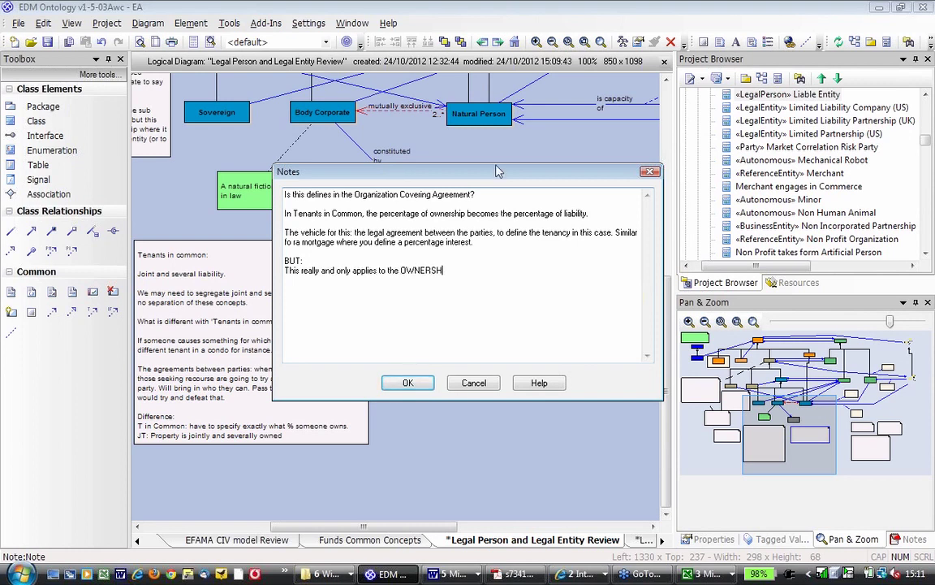
{"action": "type", "text": "IP of things, and is not really desc"}
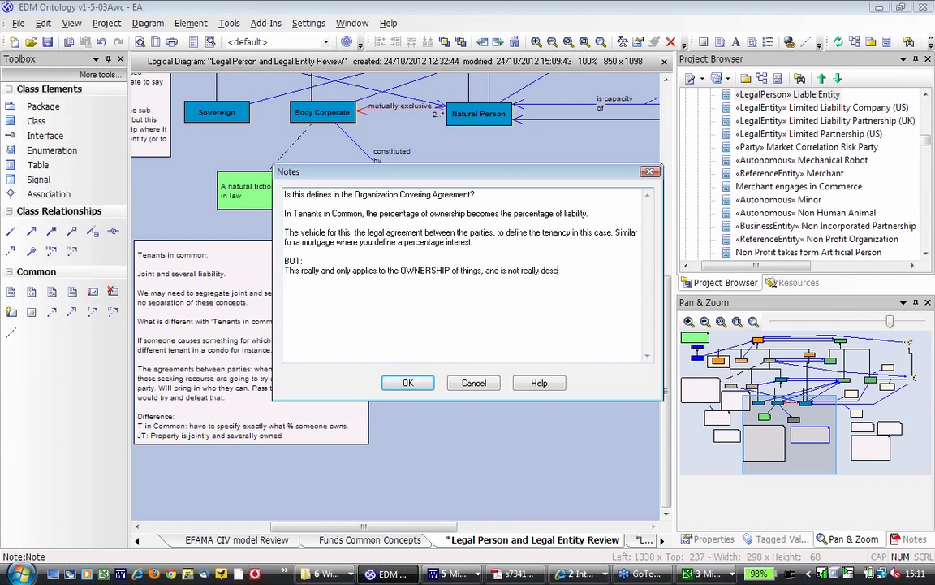
{"action": "type", "text": "riptive of the liability."}
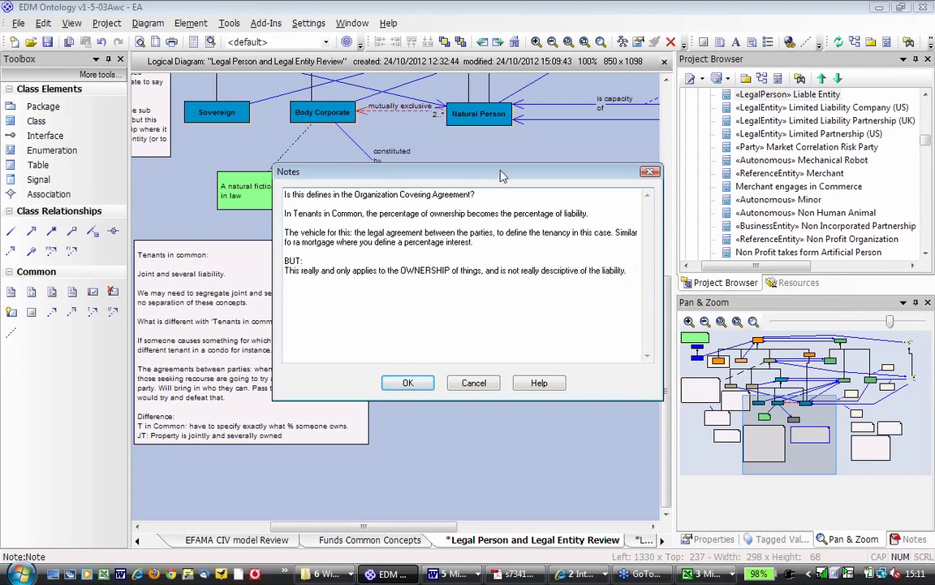
{"action": "left_click", "coordinate": [408, 382]}
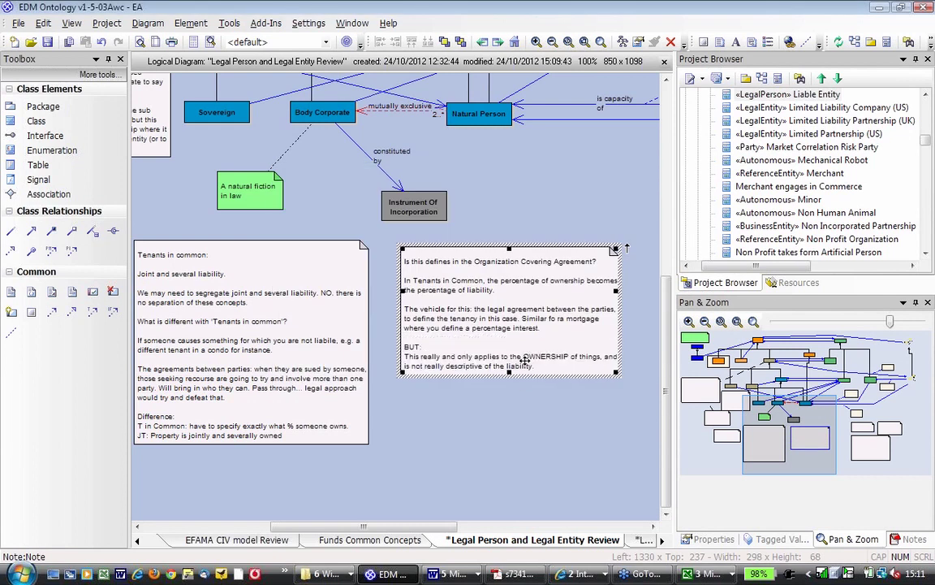
{"action": "left_click", "coordinate": [569, 198]}
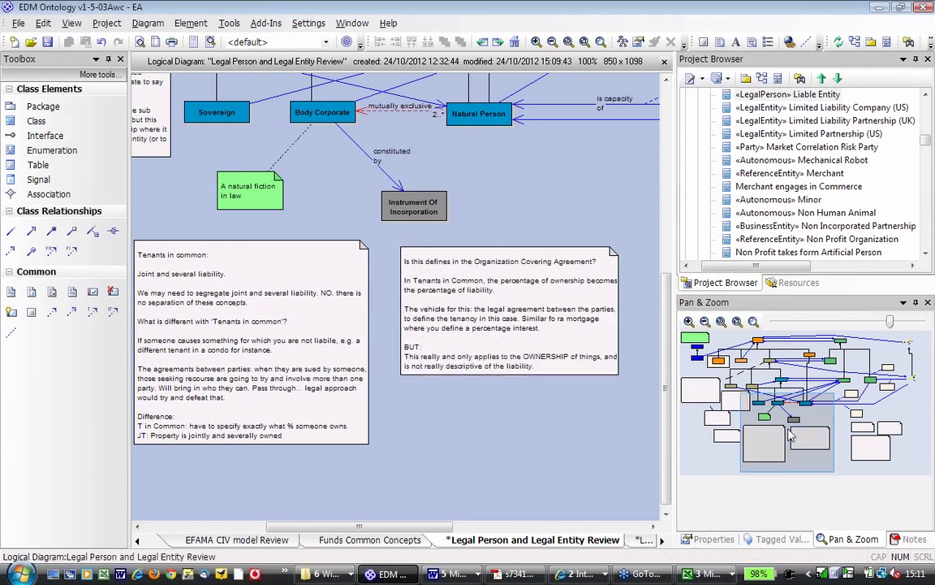
Look over the Liable Entity area of the diagram and open the Organizations Overview diagram.
{"action": "left_click_drag", "start_coordinate": [792, 436], "coordinate": [794, 410]}
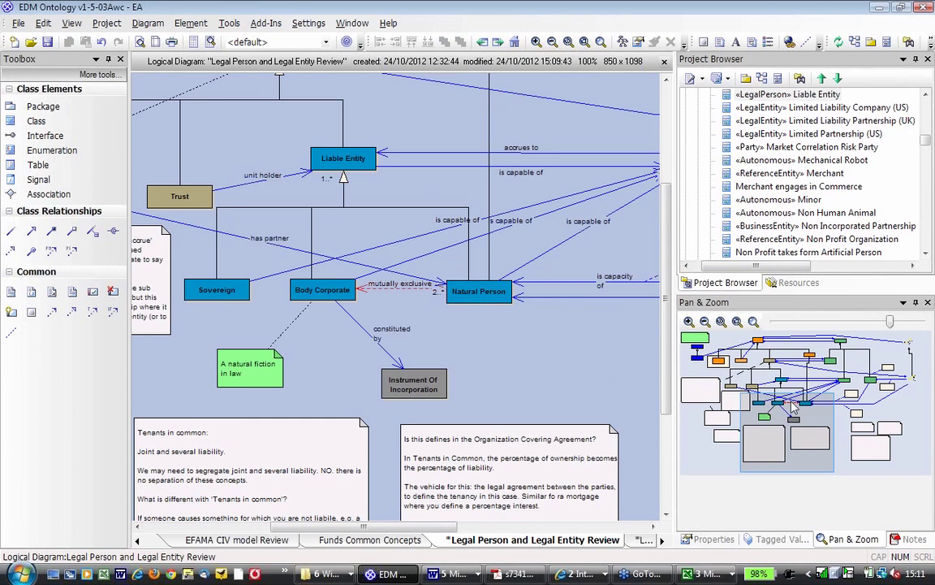
{"action": "left_click_drag", "start_coordinate": [792, 403], "coordinate": [786, 376]}
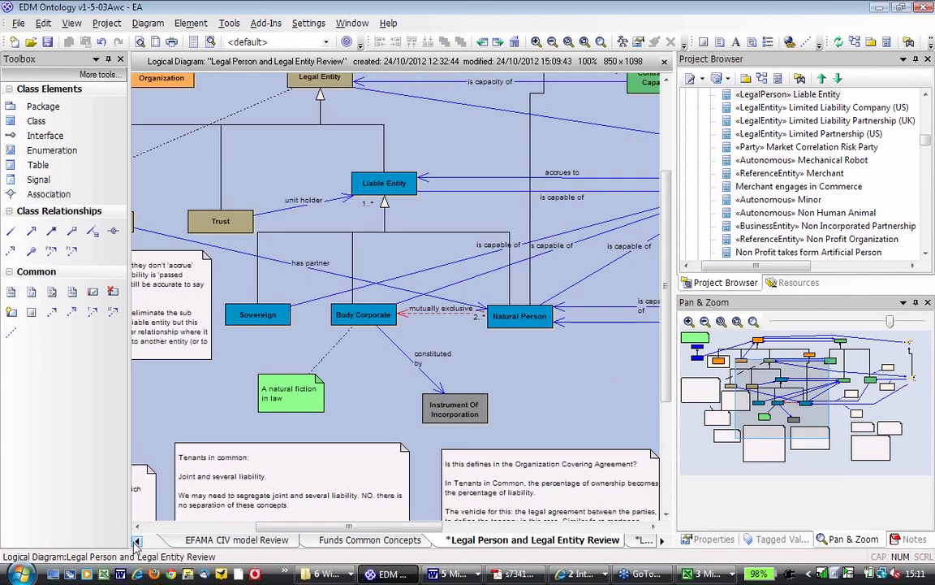
{"action": "left_click", "coordinate": [137, 540]}
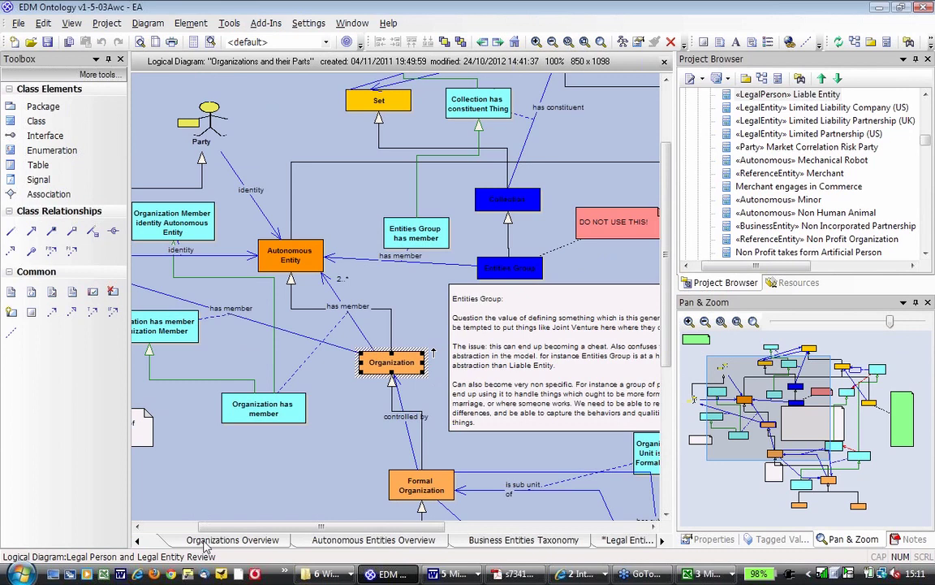
{"action": "left_click", "coordinate": [205, 540]}
Search the open diagrams and bring up Organizations and their Parts.
{"action": "left_click", "coordinate": [662, 540]}
{"action": "left_click", "coordinate": [662, 540]}
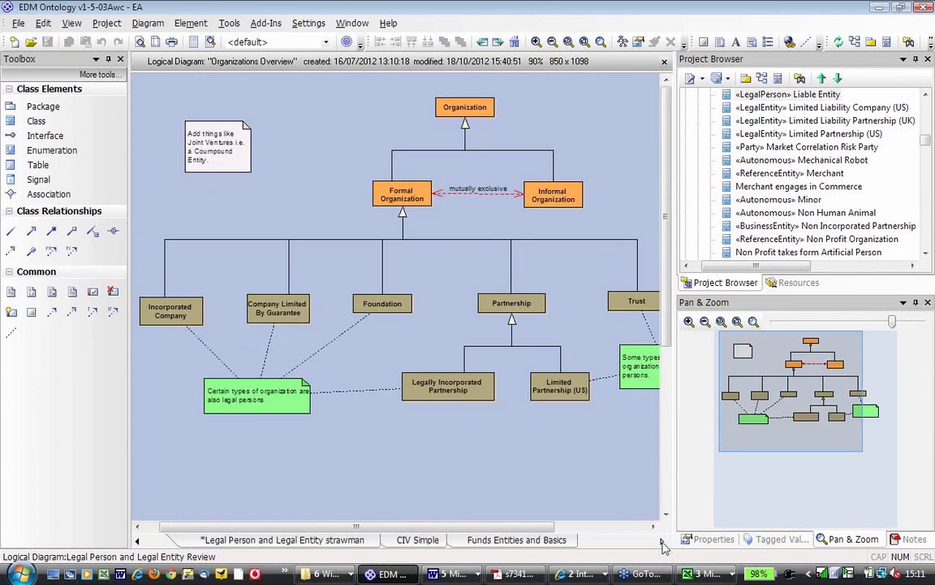
{"action": "left_click", "coordinate": [136, 540]}
{"action": "left_click", "coordinate": [136, 540]}
{"action": "left_click", "coordinate": [136, 540]}
{"action": "left_click", "coordinate": [136, 540]}
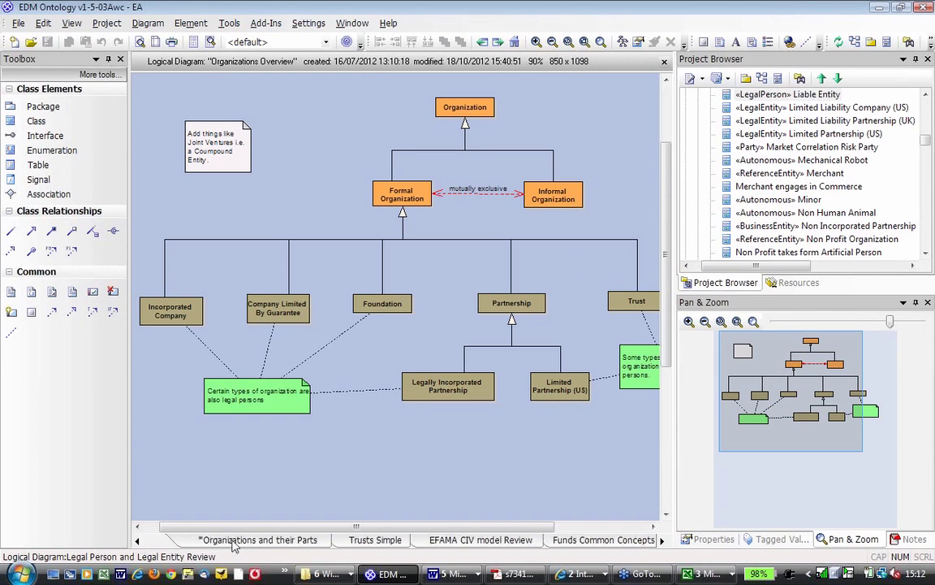
{"action": "left_click", "coordinate": [233, 540]}
Continue searching through the open diagrams and return to Organizations Overview.
{"action": "left_click", "coordinate": [136, 540]}
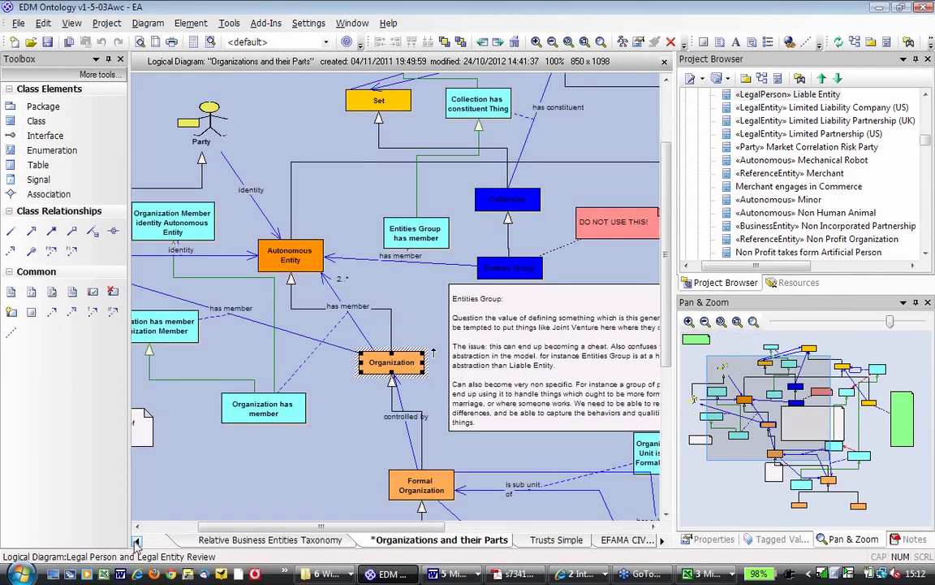
{"action": "left_click", "coordinate": [137, 541]}
{"action": "left_click", "coordinate": [136, 541]}
{"action": "left_click", "coordinate": [136, 541]}
{"action": "left_click", "coordinate": [136, 540]}
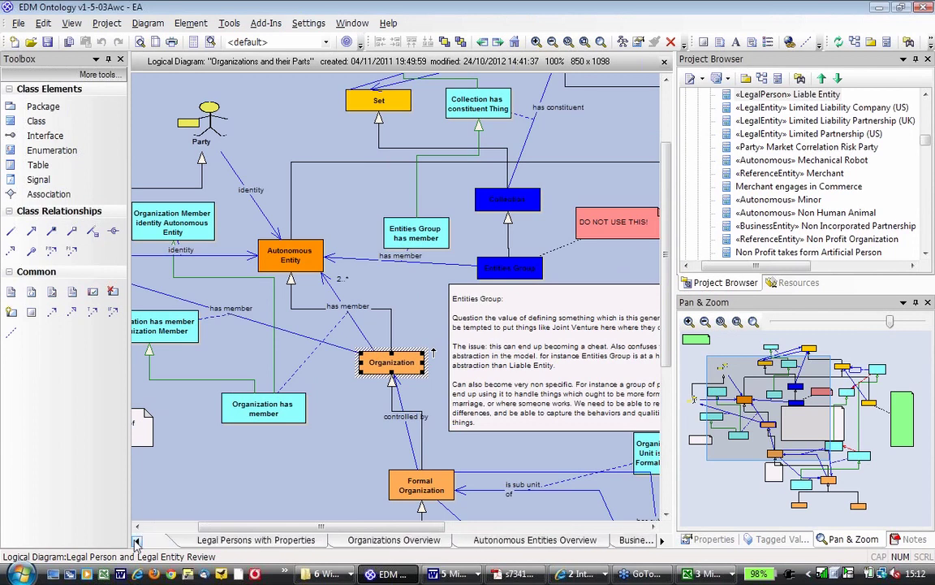
{"action": "left_click", "coordinate": [136, 541]}
{"action": "left_click", "coordinate": [572, 540]}
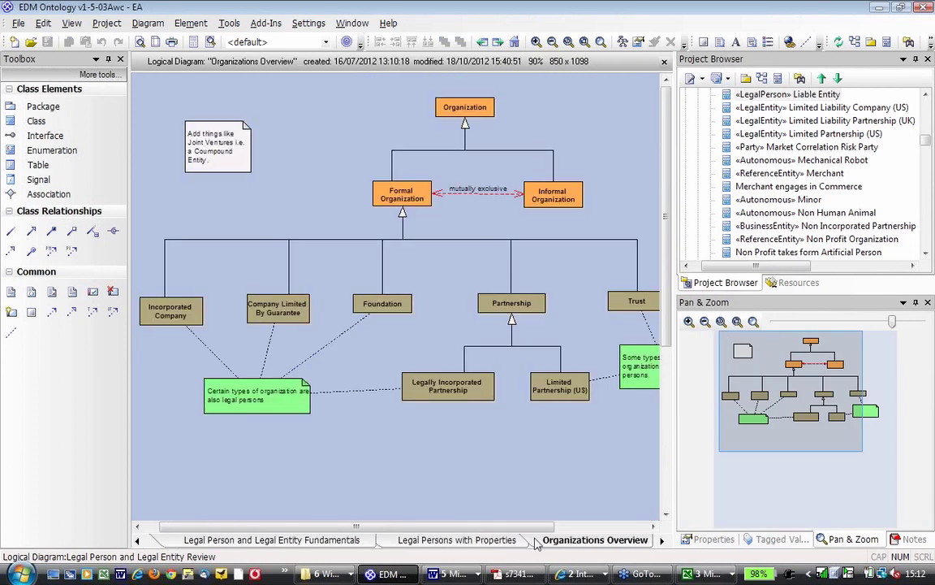
Open the Formal Organization Fundamentals diagram.
{"action": "left_click", "coordinate": [137, 541]}
{"action": "left_click", "coordinate": [137, 541]}
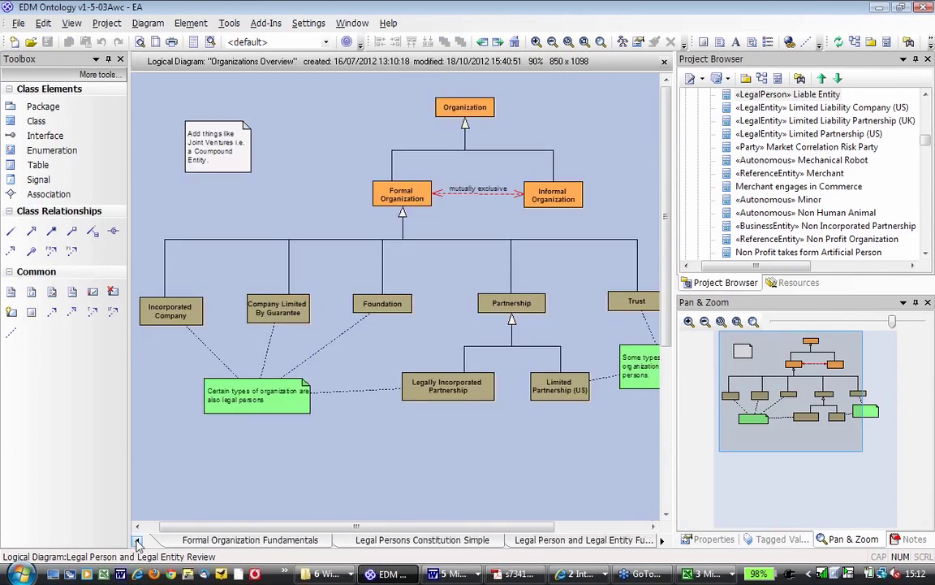
{"action": "left_click", "coordinate": [136, 541]}
{"action": "left_click", "coordinate": [597, 541]}
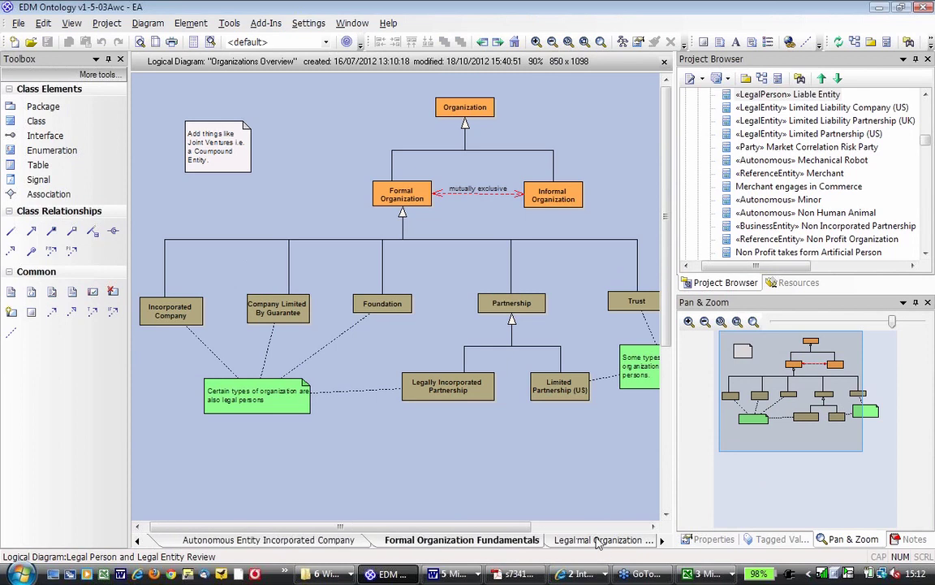
Add a note above the Organization Covering Agreement element with the heading "Things like Tenants in Common:".
{"action": "left_click_drag", "start_coordinate": [782, 412], "coordinate": [805, 413]}
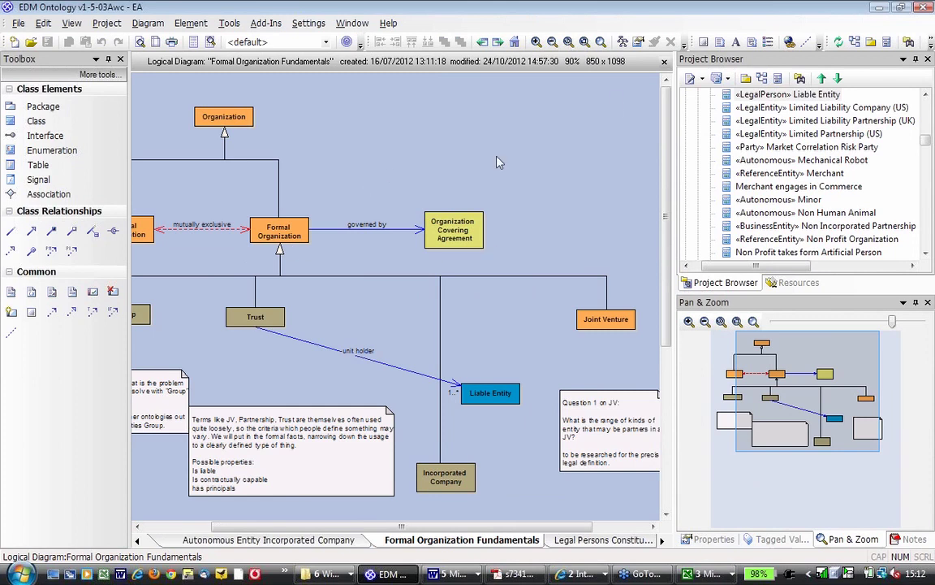
{"action": "left_click", "coordinate": [703, 41]}
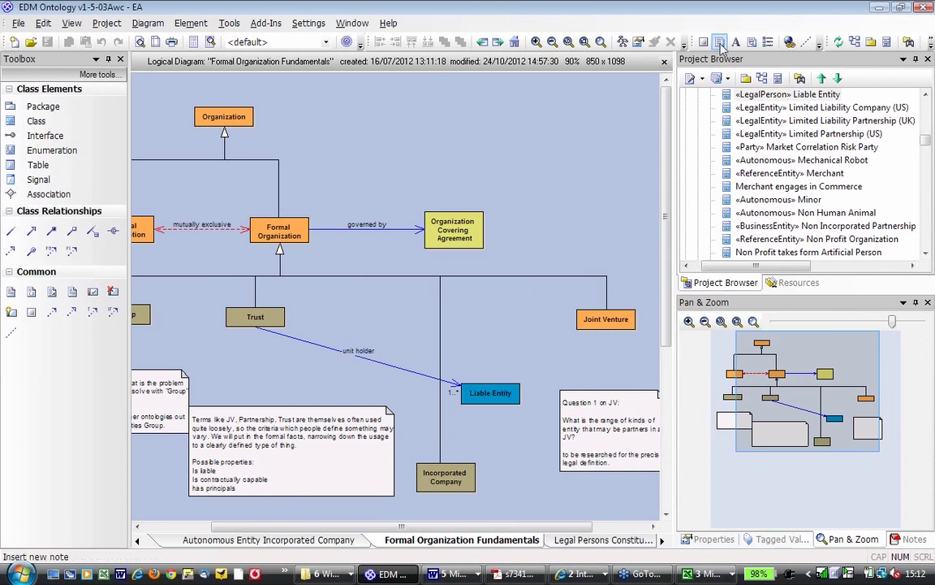
{"action": "left_click", "coordinate": [404, 122]}
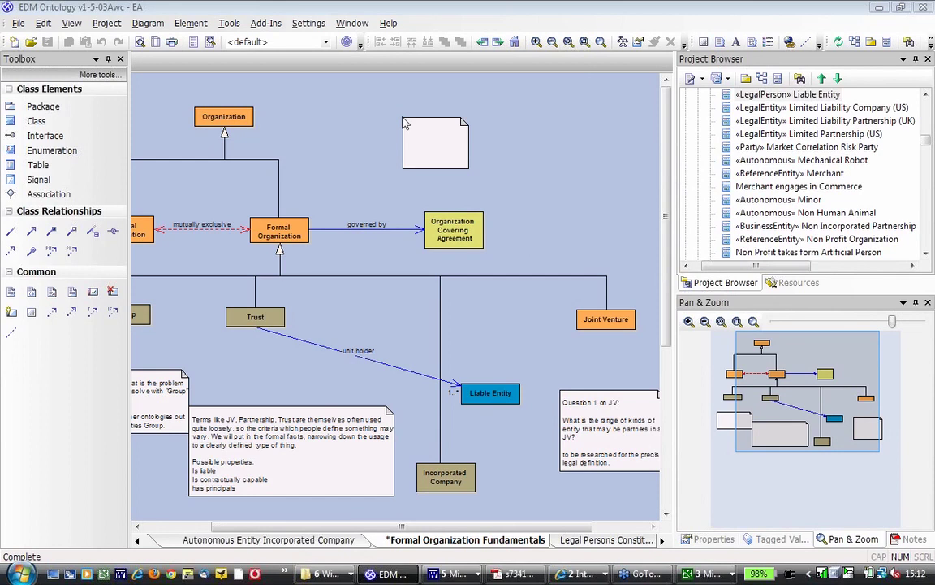
{"action": "type", "text": "Things like"}
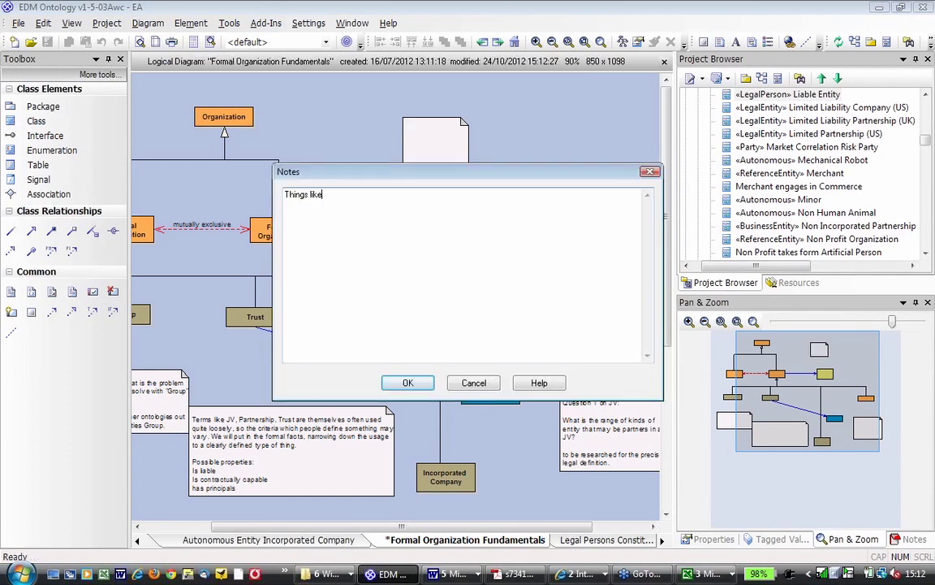
{"action": "type", "text": " Tenants in Common:"}
Complete the Tenants in Common note with "This does not create an organization, it is simply between parties." and widen it.
{"action": "key", "text": "Return"}
{"action": "key", "text": "Return"}
{"action": "type", "text": "This does not"}
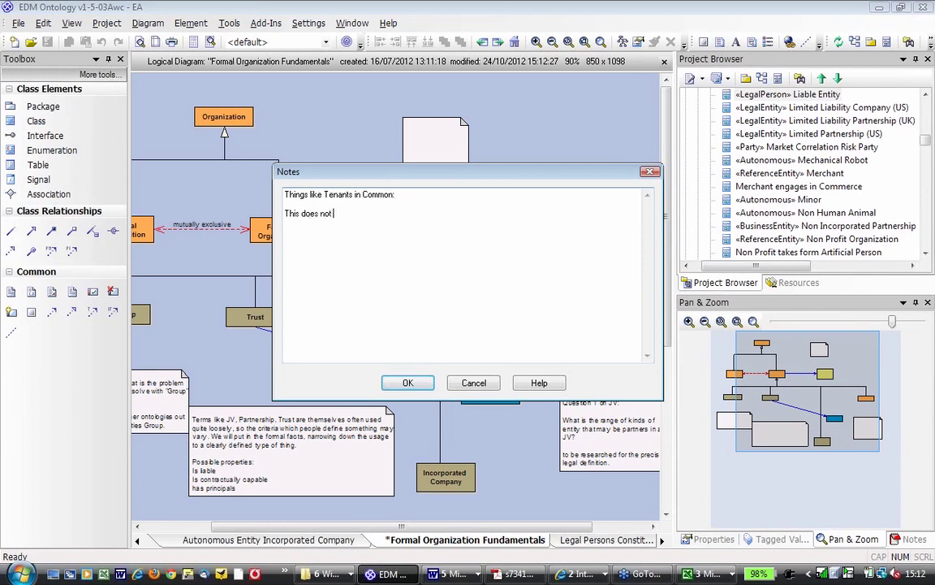
{"action": "type", "text": " create an organization, it is simpl"}
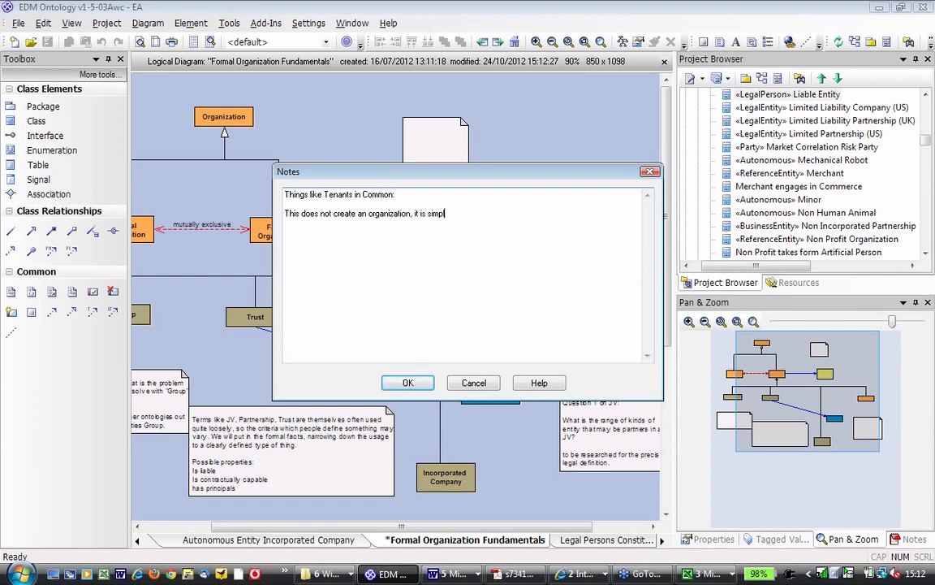
{"action": "type", "text": "y between parties."}
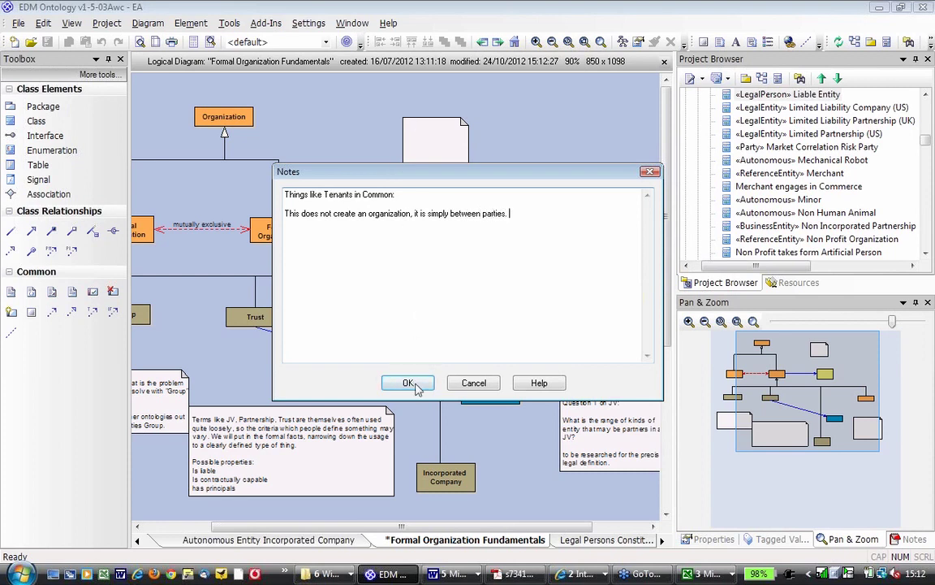
{"action": "left_click", "coordinate": [414, 385]}
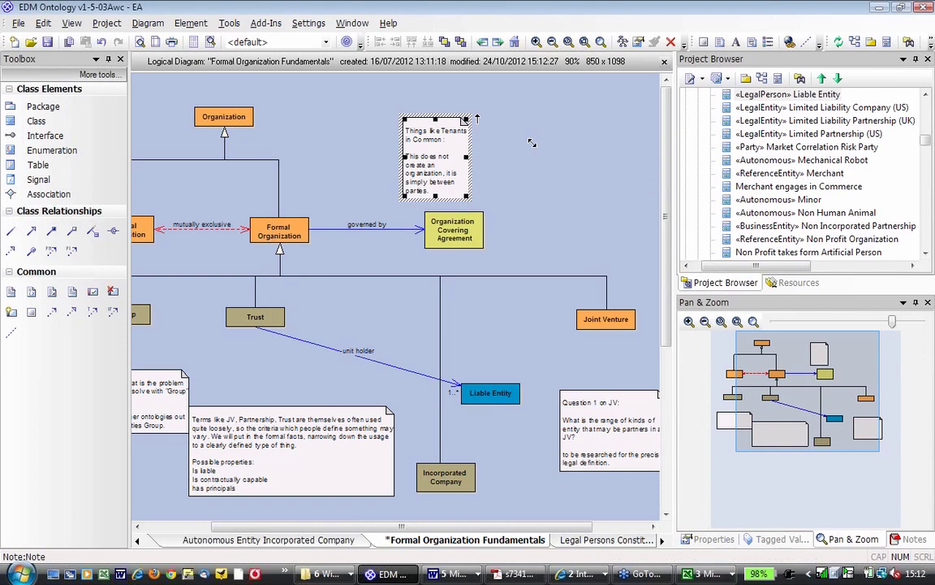
{"action": "left_click", "coordinate": [406, 173]}
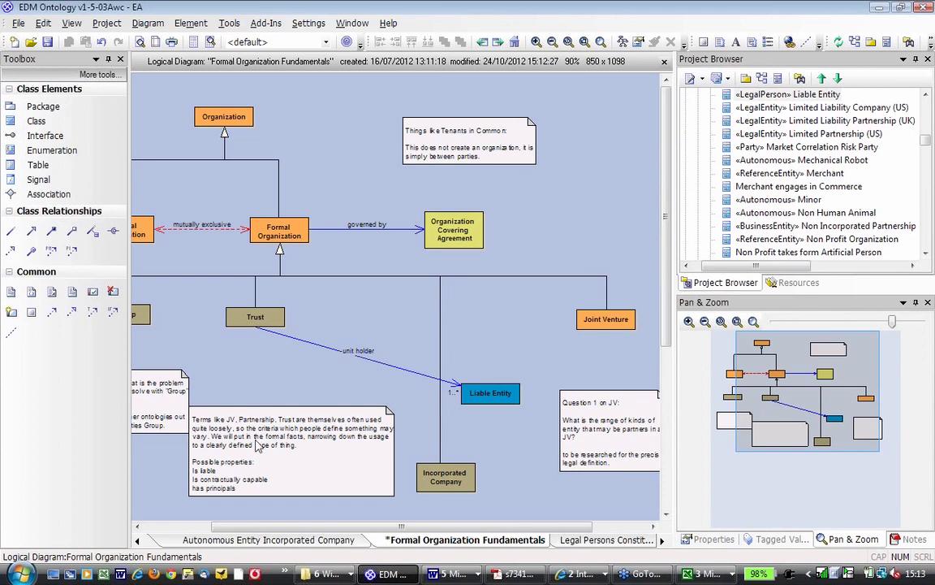
Examine how Formal Organization relates to Organization Covering Agreement and to the parent Organization element.
{"action": "left_click_drag", "start_coordinate": [256, 445], "coordinate": [265, 446]}
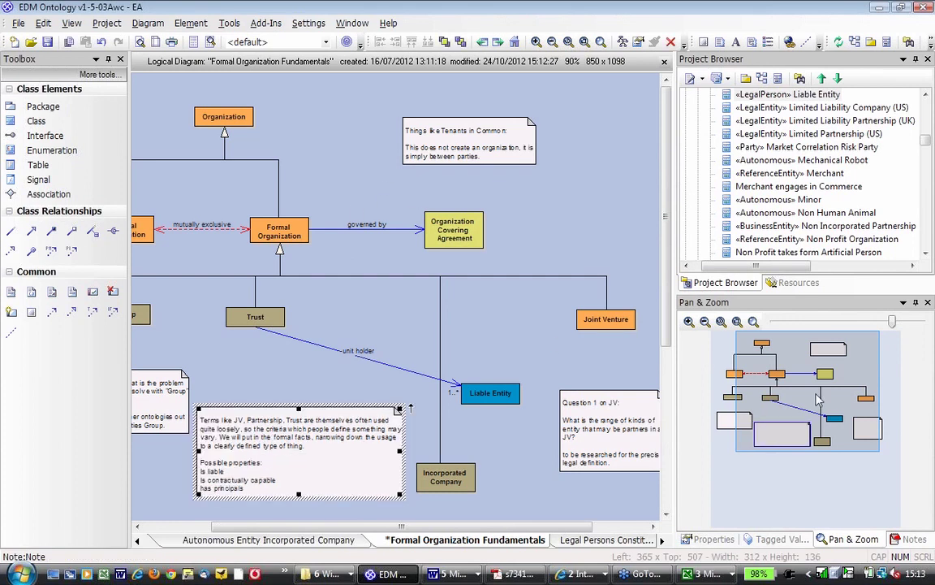
{"action": "left_click_drag", "start_coordinate": [818, 398], "coordinate": [809, 397]}
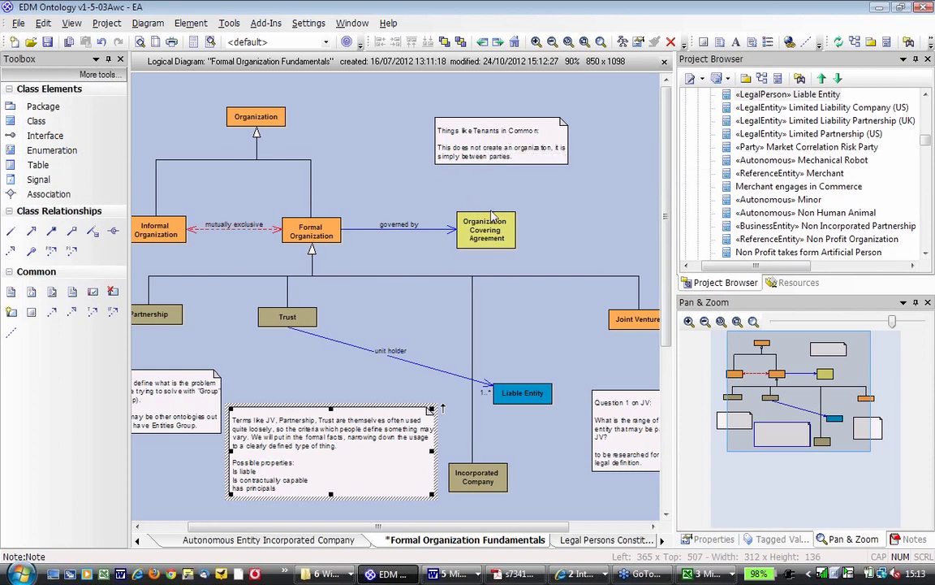
{"action": "left_click", "coordinate": [325, 236]}
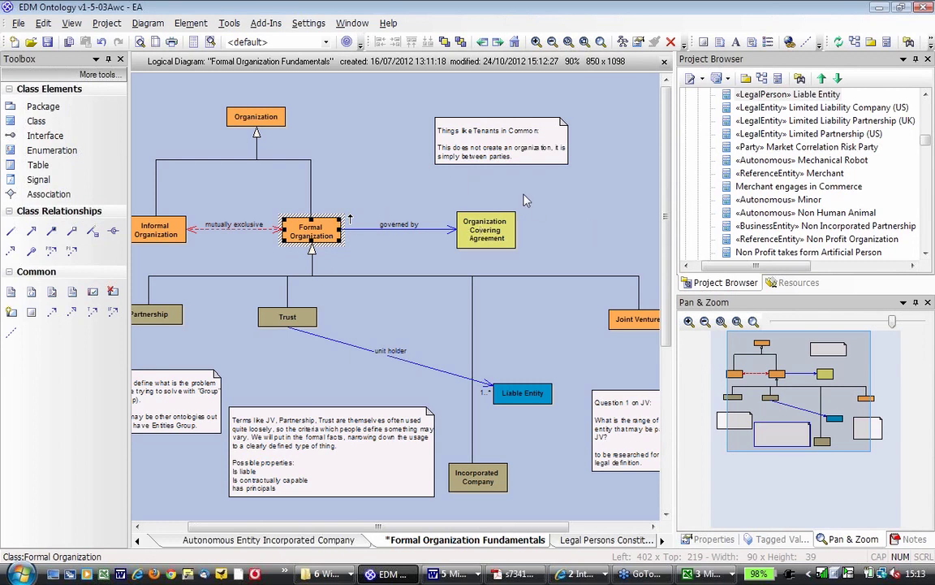
{"action": "left_click", "coordinate": [483, 236]}
{"action": "left_click", "coordinate": [300, 213]}
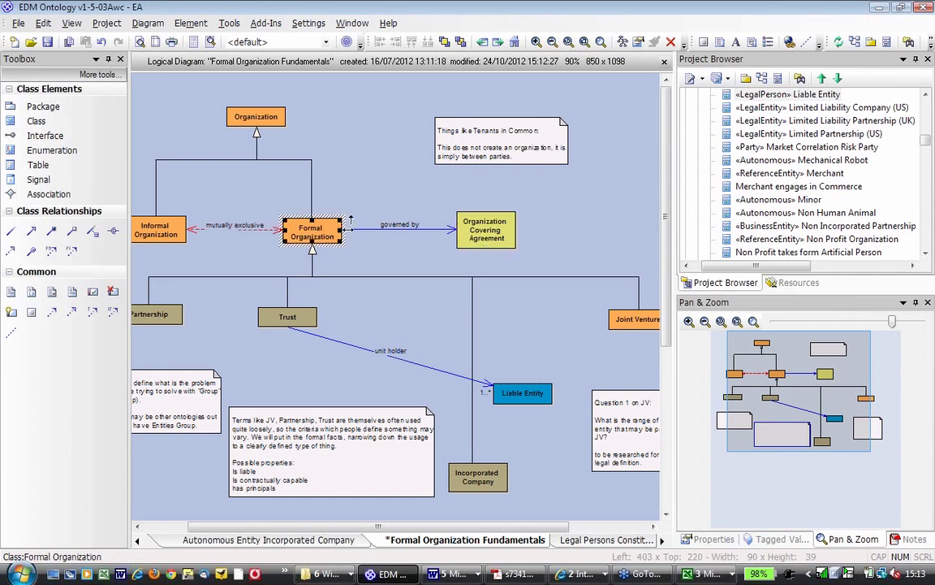
{"action": "left_click", "coordinate": [482, 231]}
{"action": "left_click", "coordinate": [331, 235]}
{"action": "left_click", "coordinate": [248, 116]}
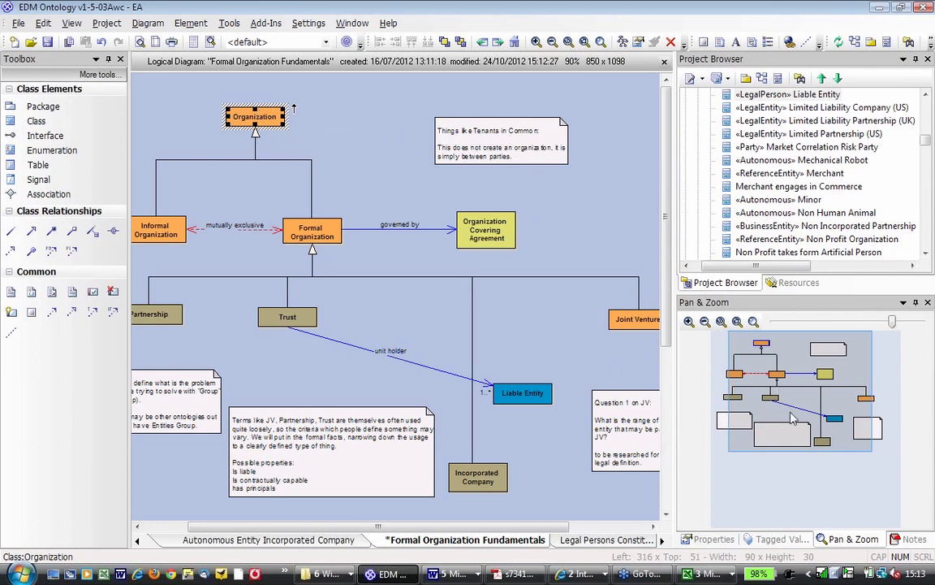
{"action": "left_click_drag", "start_coordinate": [794, 419], "coordinate": [807, 390]}
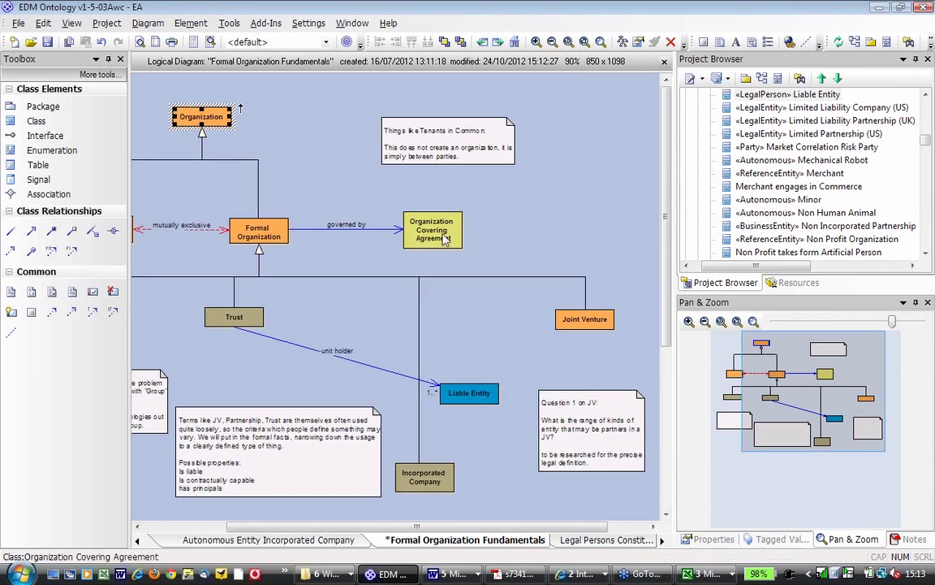
{"action": "left_click", "coordinate": [410, 224]}
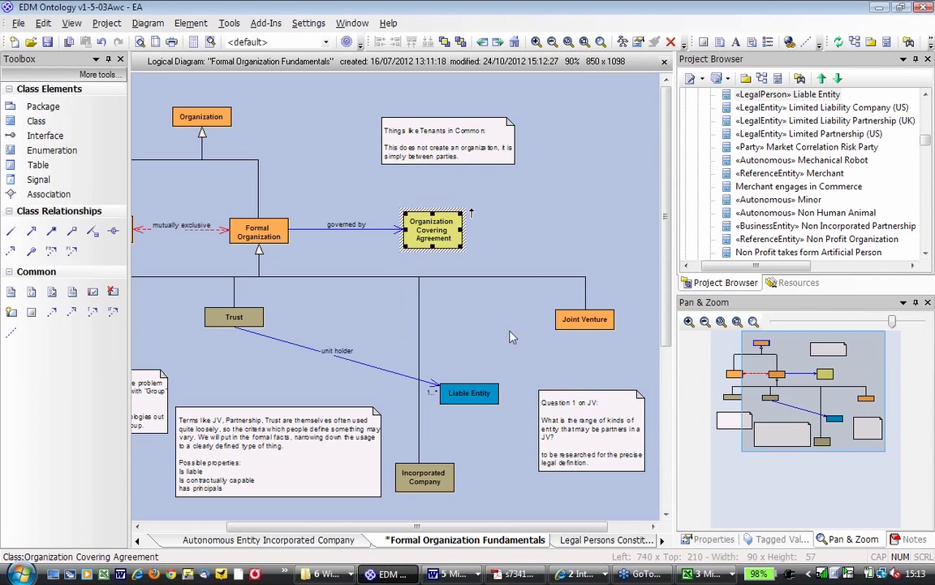
{"action": "left_click", "coordinate": [517, 235]}
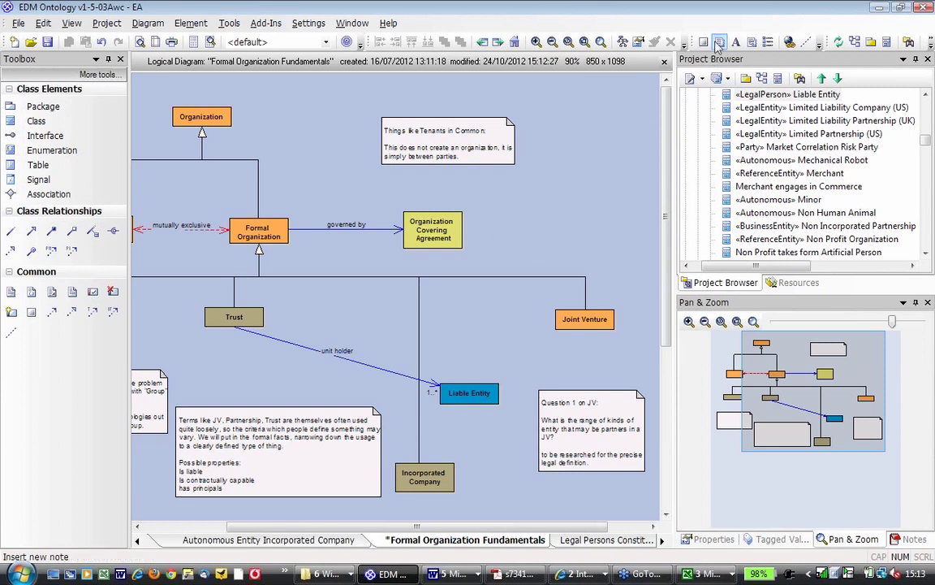
Add a note beside Organization Covering Agreement: "Does this cover any changes in liability. Partnership is by definition an agreement to jointly and severally share liability.".
{"action": "key", "text": "ctrl+s"}
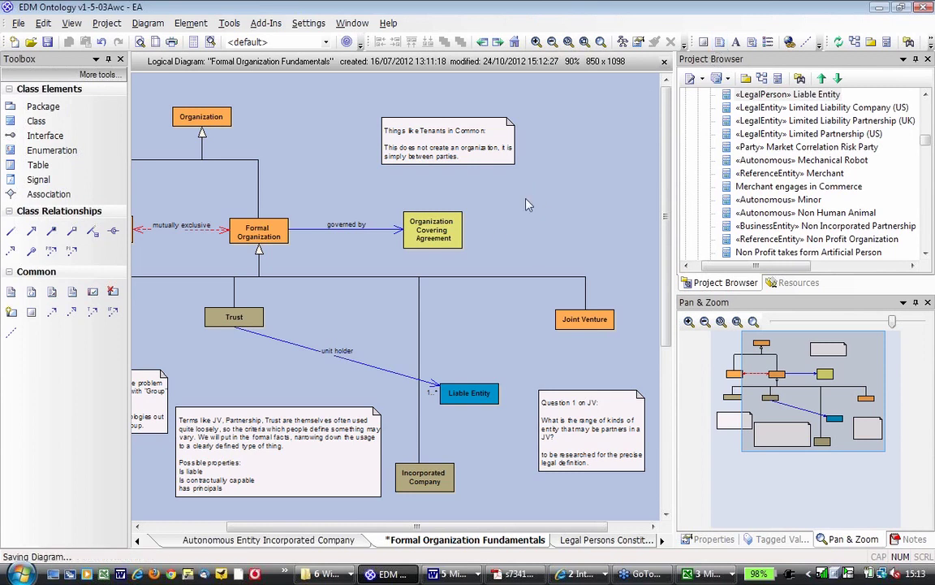
{"action": "left_click", "coordinate": [526, 204]}
{"action": "type", "text": "Does this "}
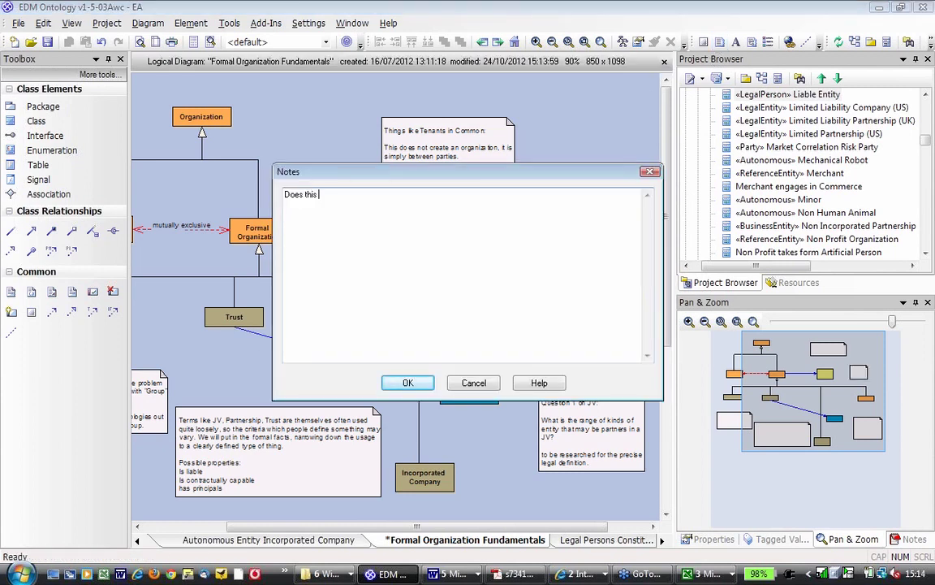
{"action": "type", "text": "cover any changes in liab"}
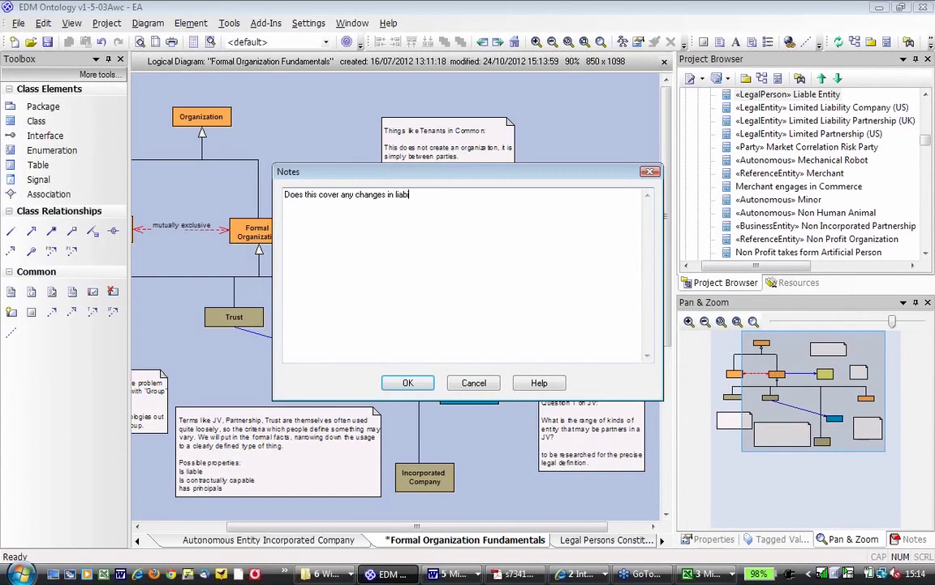
{"action": "type", "text": "ility."}
{"action": "key", "text": "Return"}
{"action": "key", "text": "Return"}
{"action": "type", "text": "Partnership is by definition an agr"}
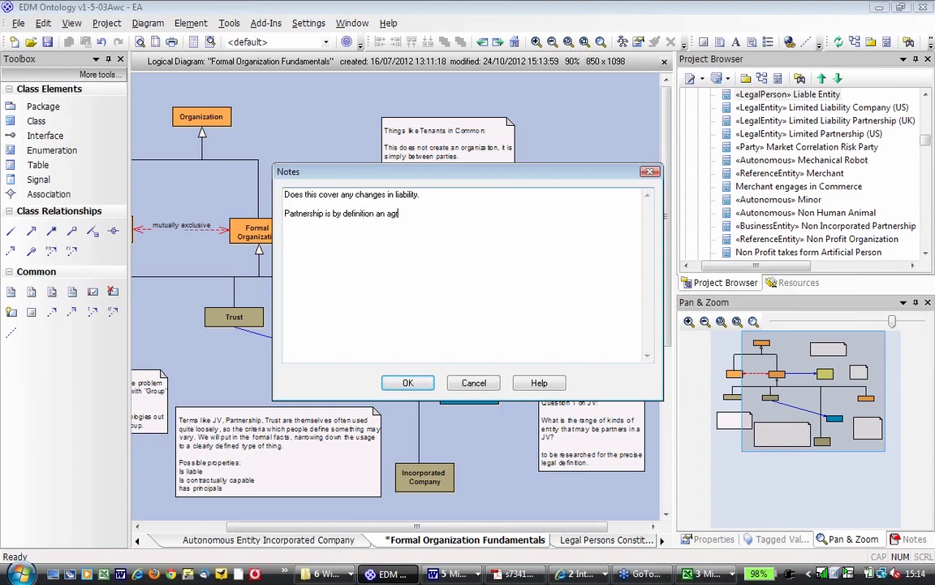
{"action": "type", "text": "eement to jointly and severally"}
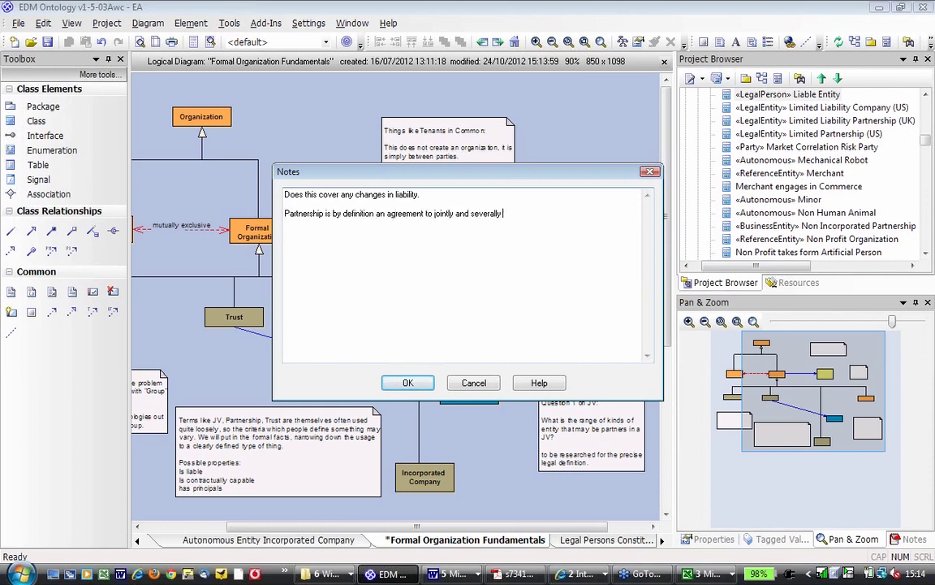
{"action": "type", "text": " share liability."}
{"action": "left_click", "coordinate": [408, 383]}
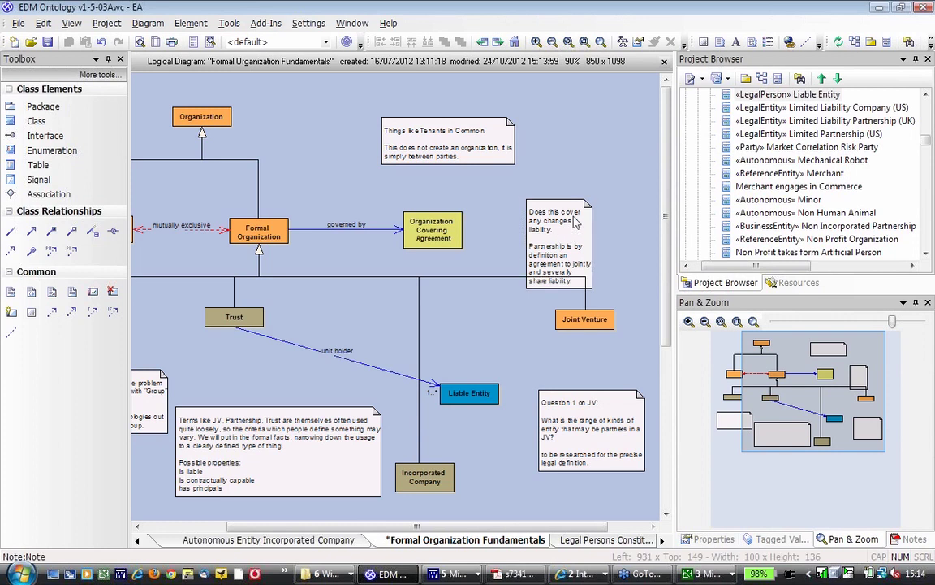
Widen the liability note, shift it and the Tenants in Common note closer to Formal Organization, and save the diagram.
{"action": "mouse_move", "coordinate": [574, 222]}
{"action": "left_mouse_down"}
{"action": "mouse_move", "coordinate": [561, 195]}
{"action": "mouse_move", "coordinate": [581, 207]}
{"action": "mouse_move", "coordinate": [562, 221]}
{"action": "left_mouse_up"}
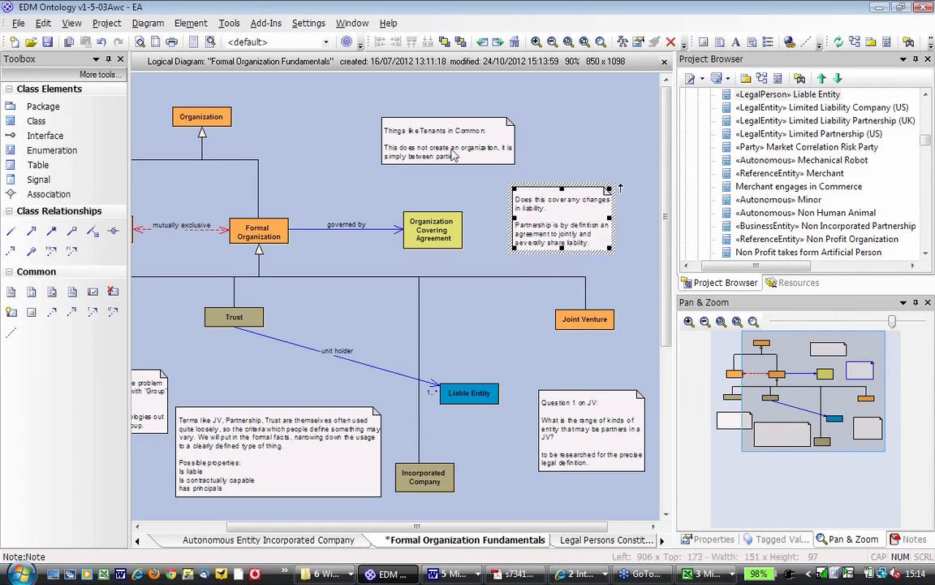
{"action": "left_click_drag", "start_coordinate": [446, 136], "coordinate": [379, 134]}
{"action": "left_click_drag", "start_coordinate": [523, 217], "coordinate": [520, 216]}
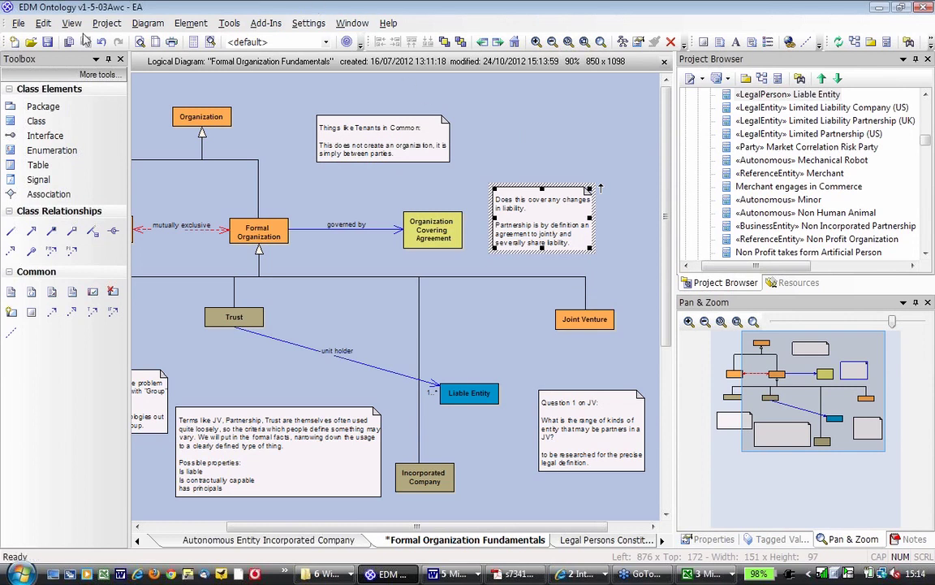
{"action": "left_click", "coordinate": [49, 44]}
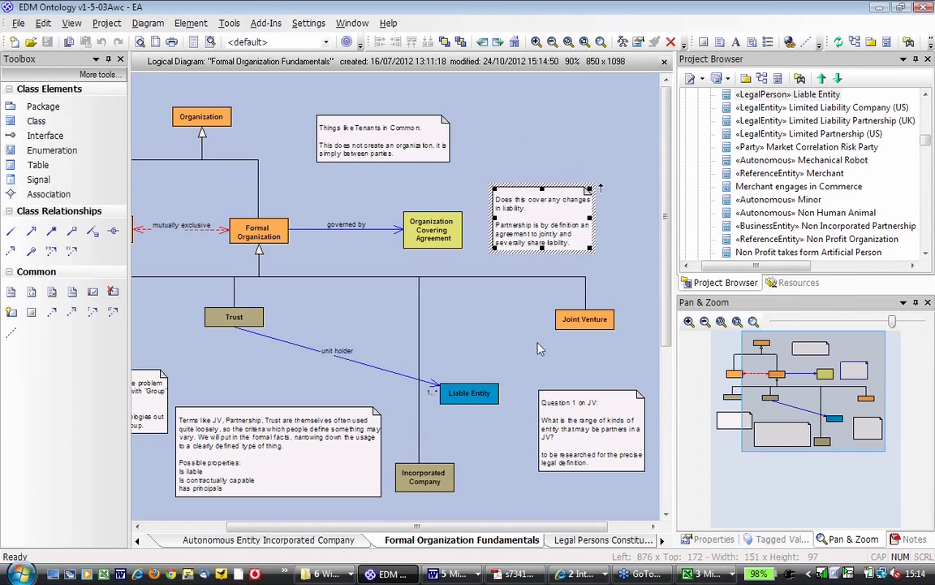
{"action": "left_click", "coordinate": [460, 284]}
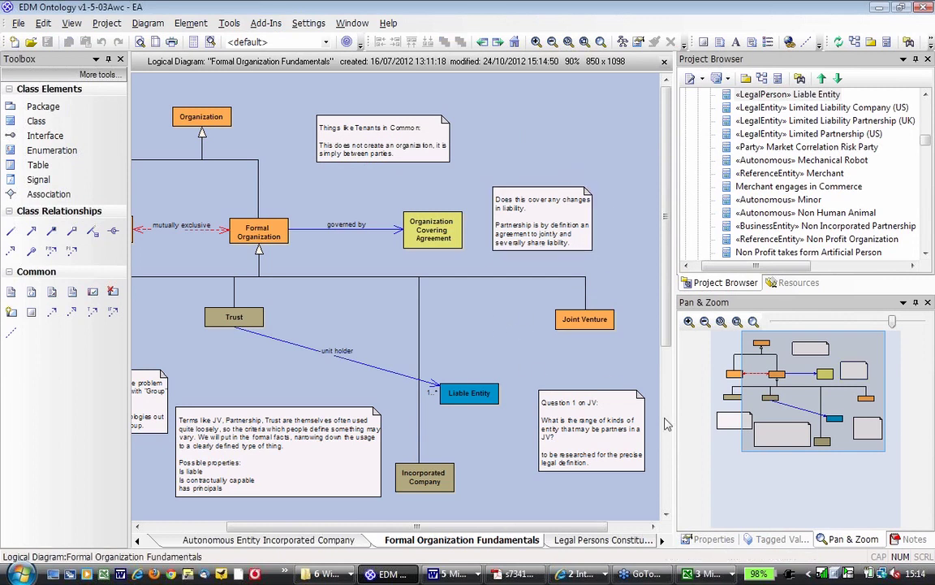
Add a widened note above Joint Venture headed "Yellow flag:" with the text "Some of the questions may be out of the scope of this model.".
{"action": "left_click_drag", "start_coordinate": [793, 413], "coordinate": [809, 410]}
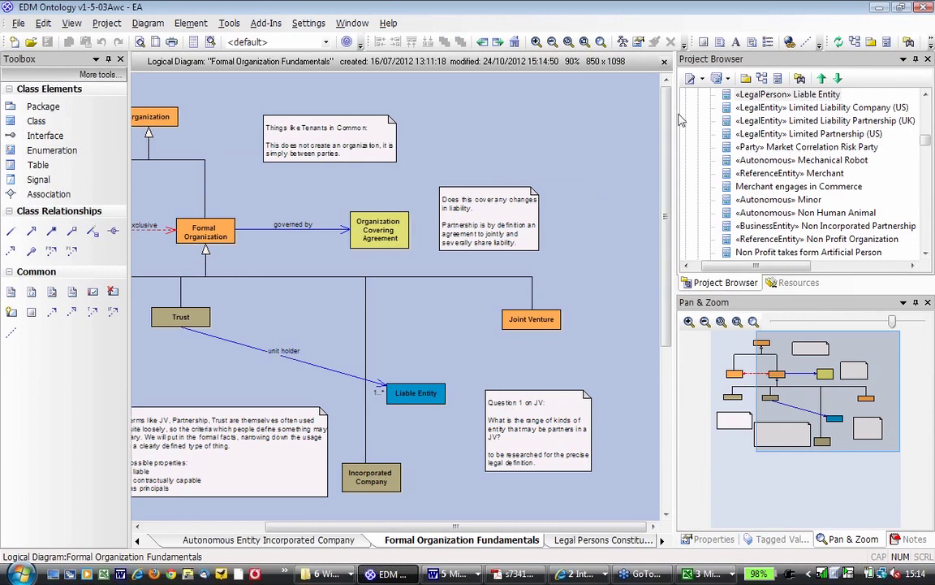
{"action": "left_click", "coordinate": [719, 42]}
{"action": "type", "text": "Ye"}
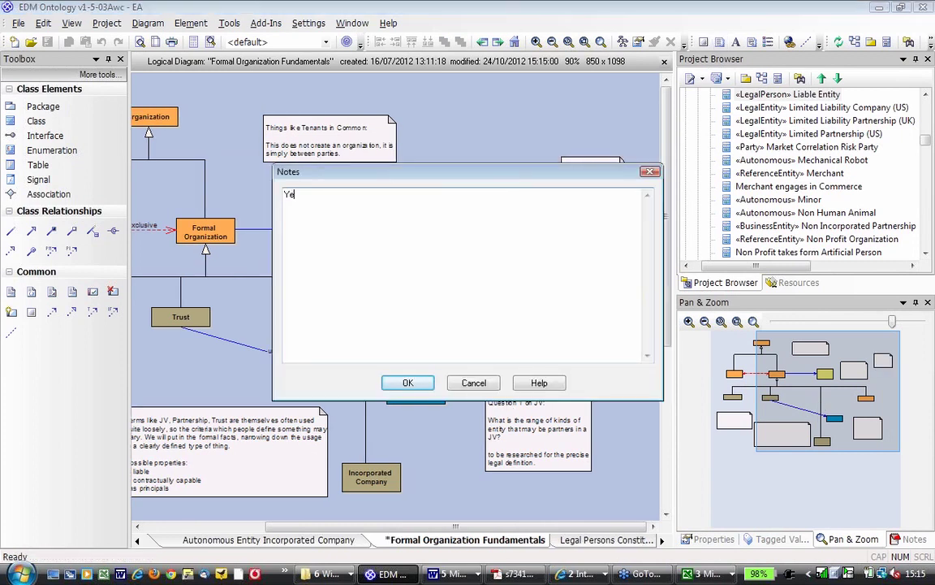
{"action": "type", "text": "llow flag:"}
{"action": "key", "text": "Return"}
{"action": "key", "text": "Return"}
{"action": "type", "text": "Some of the que"}
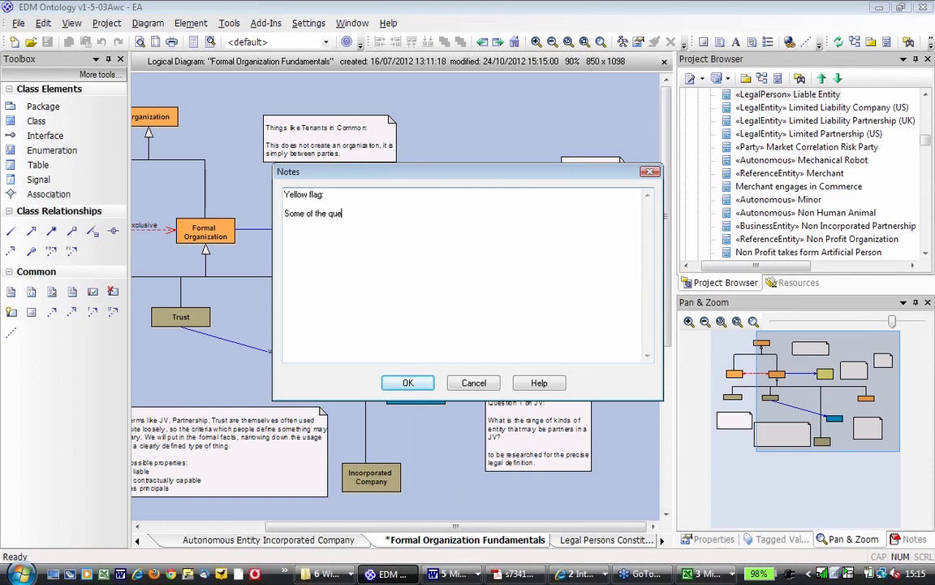
{"action": "type", "text": "stions may be out of the scope of this model."}
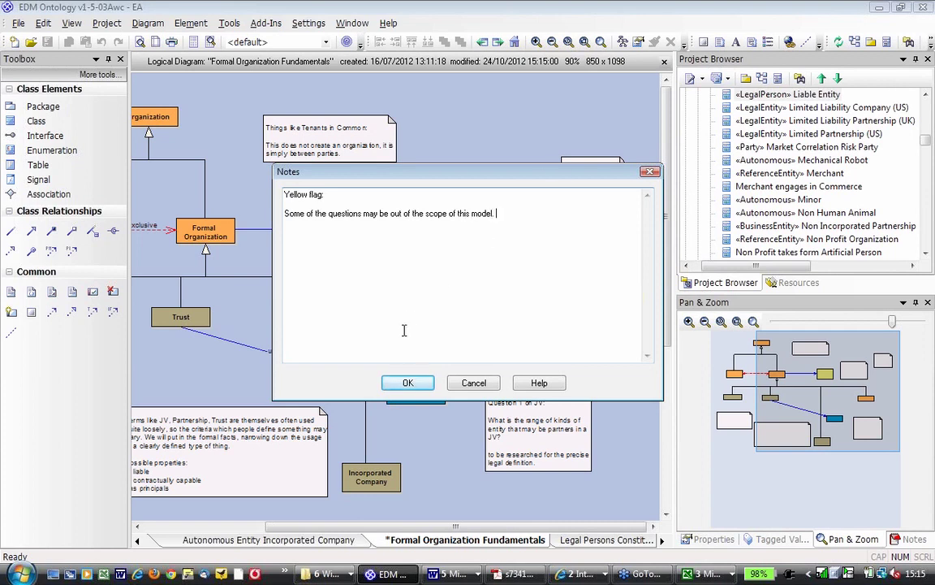
{"action": "left_click", "coordinate": [408, 383]}
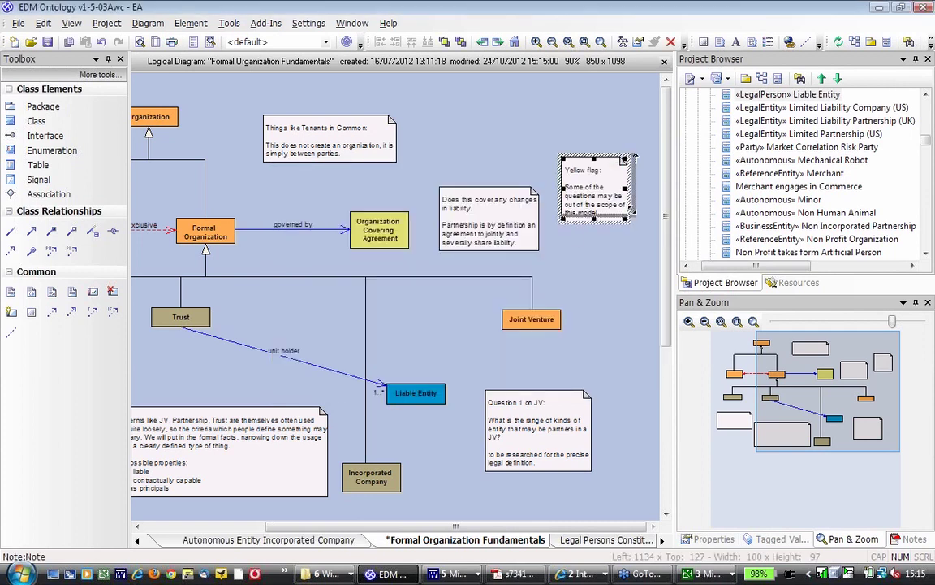
{"action": "left_click_drag", "start_coordinate": [625, 159], "coordinate": [662, 177]}
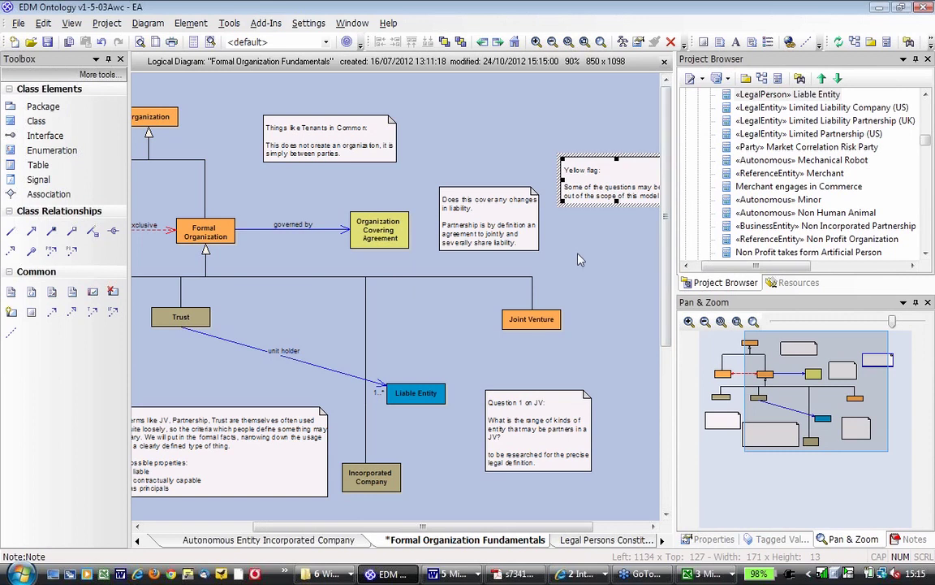
{"action": "left_click", "coordinate": [520, 227]}
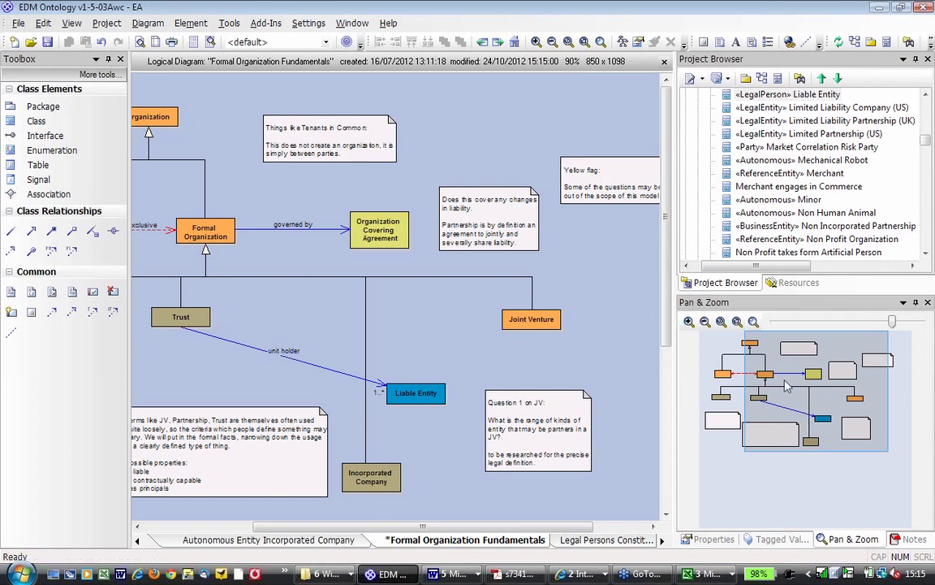
{"action": "left_click_drag", "start_coordinate": [786, 388], "coordinate": [808, 383]}
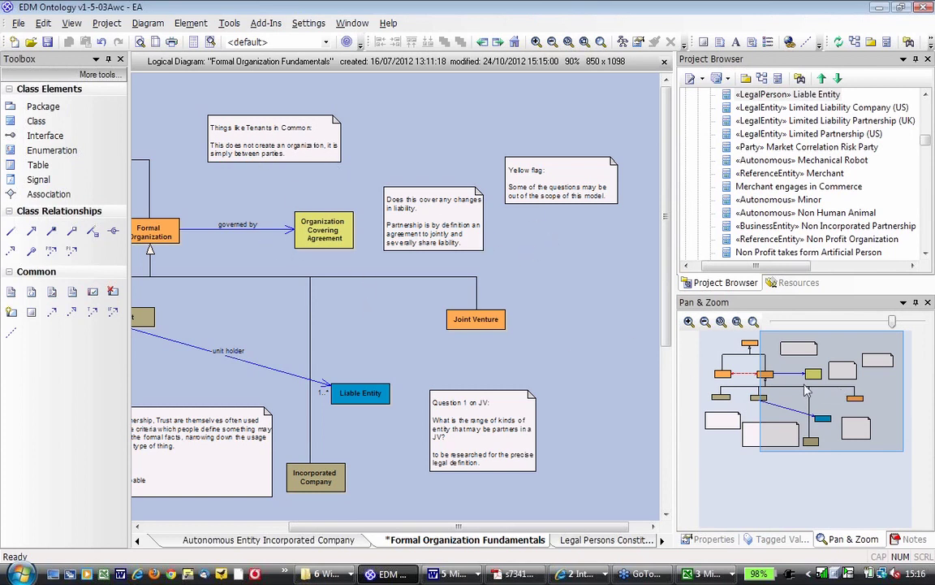
{"action": "left_click_drag", "start_coordinate": [804, 390], "coordinate": [797, 390]}
{"action": "left_click", "coordinate": [169, 231]}
{"action": "left_click_drag", "start_coordinate": [510, 256], "coordinate": [329, 180]}
{"action": "left_click", "coordinate": [284, 138]}
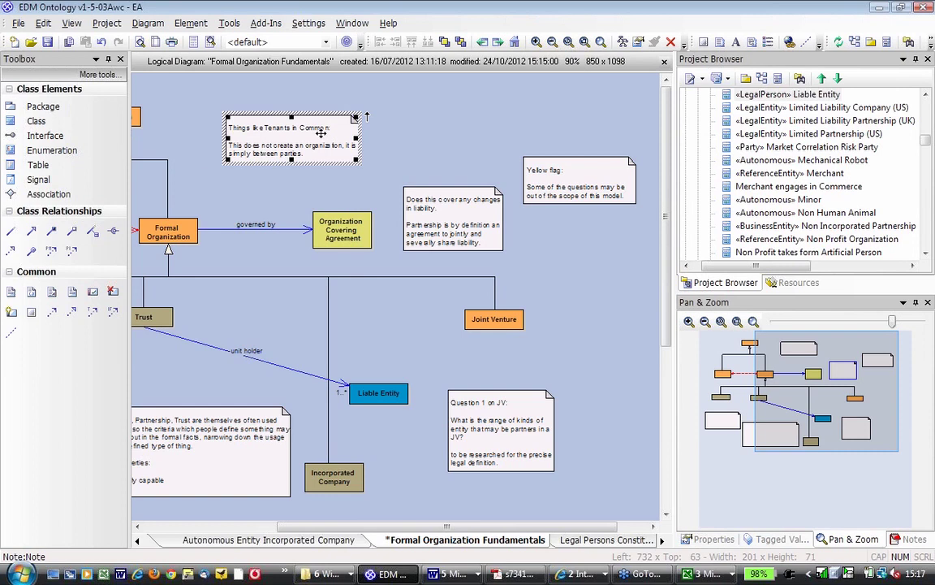
{"action": "left_click", "coordinate": [250, 172]}
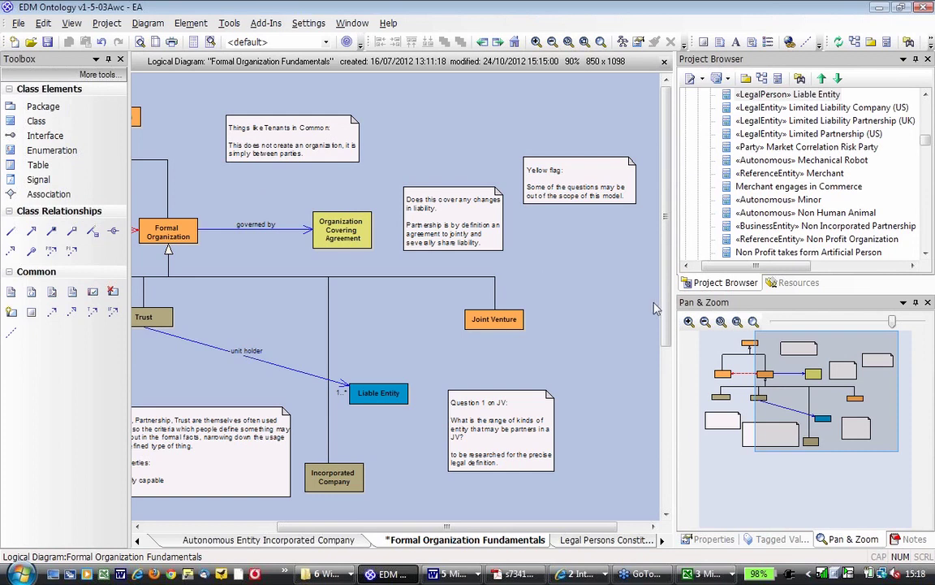
Save the diagram and add a note beside Joint Venture: "When we discuss Organization - owned asset: is this covered by the Organization Covering Agreement?".
{"action": "key", "text": "ctrl+s"}
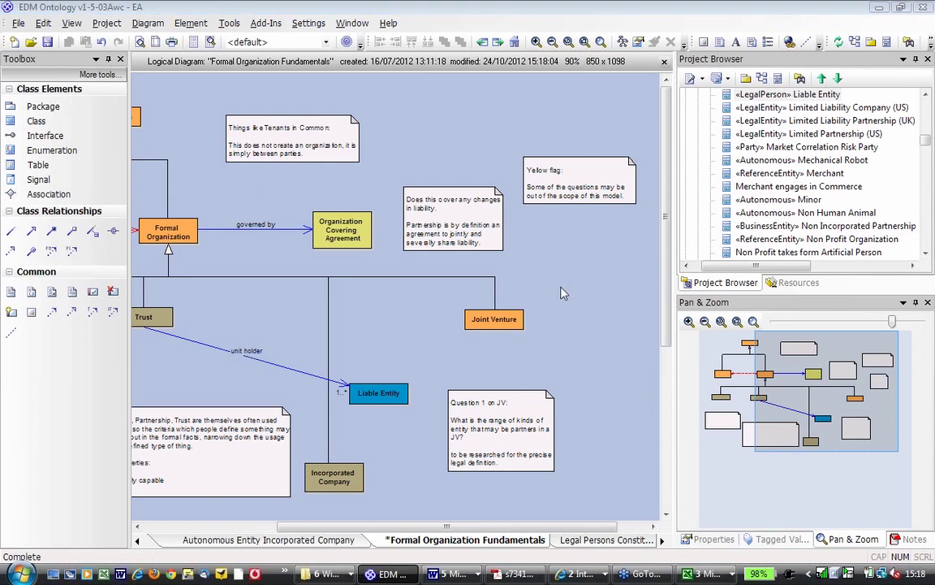
{"action": "left_click", "coordinate": [564, 293]}
{"action": "type", "text": "When we dis"}
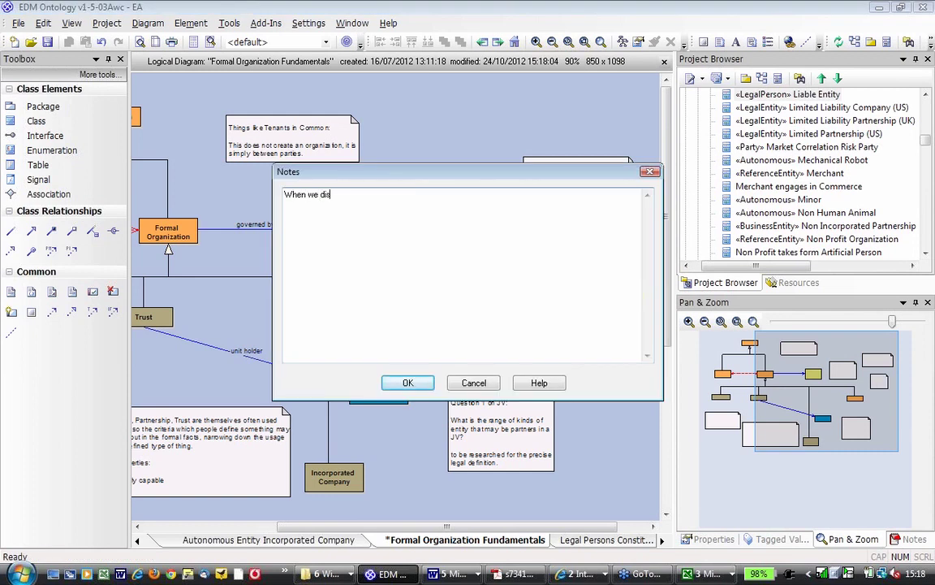
{"action": "type", "text": "cuss Organization - owner"}
{"action": "key", "text": "BackSpace"}
{"action": "type", "text": "d asset: "}
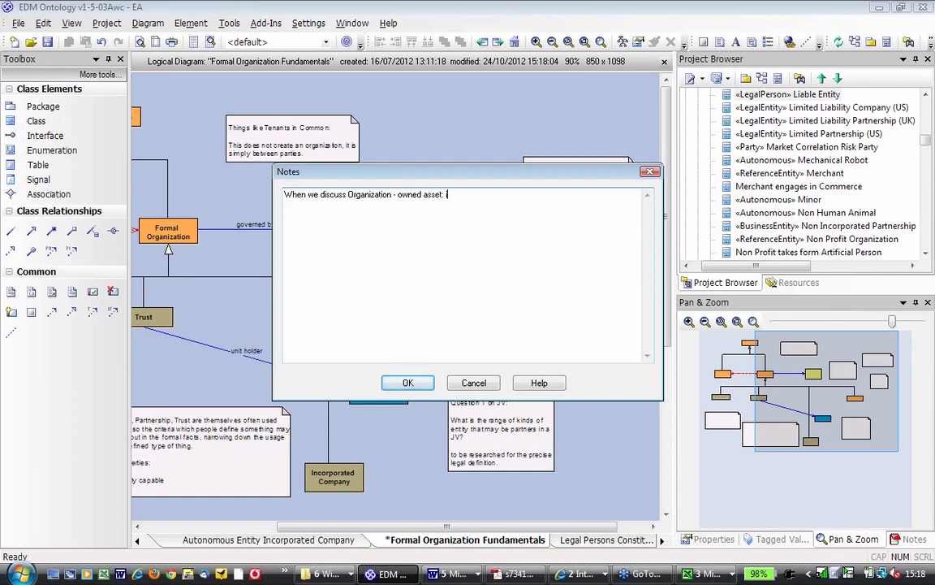
{"action": "type", "text": "is this covered by the Organizatio"}
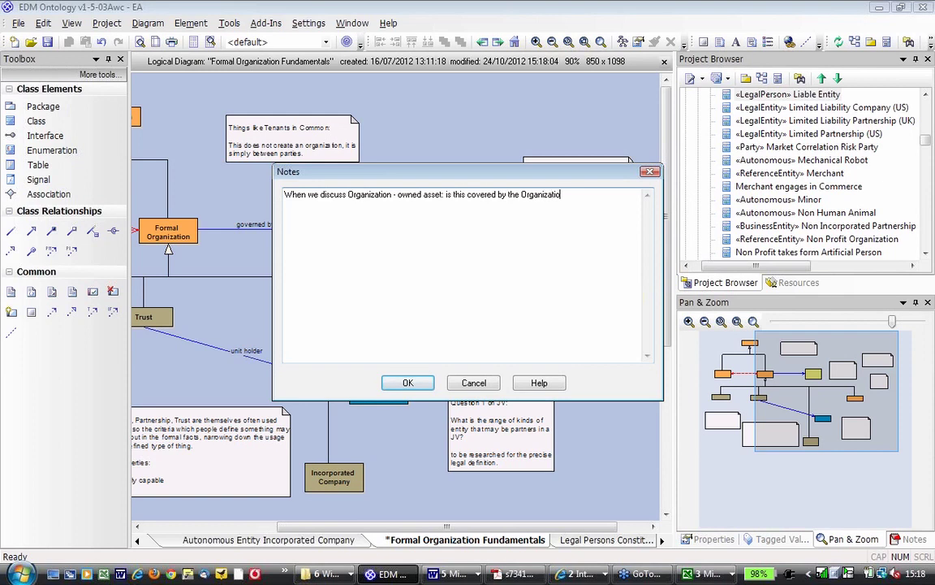
{"action": "type", "text": "n Covering Agreement?"}
{"action": "key", "text": "Return"}
{"action": "key", "text": "Return"}
{"action": "left_click", "coordinate": [408, 383]}
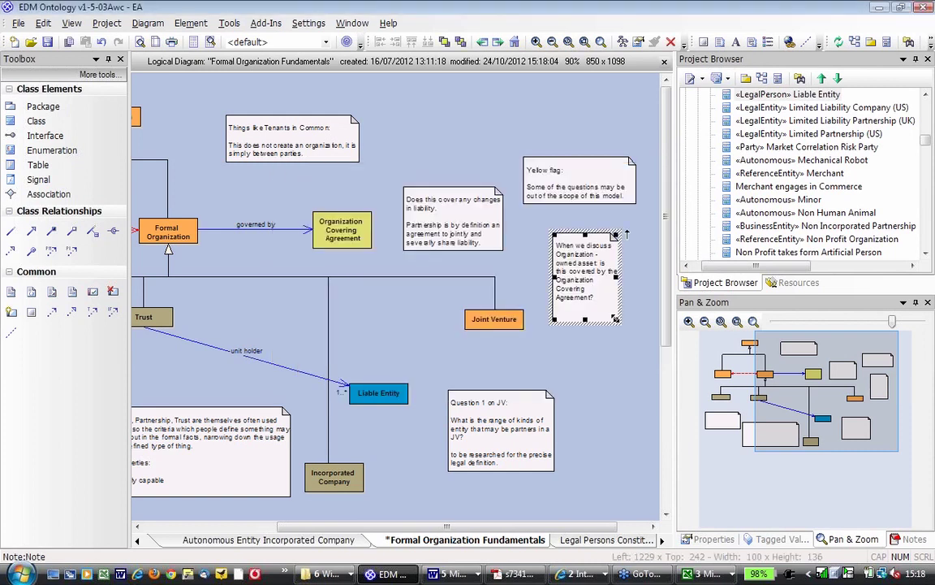
Resize the owned asset note to about 150 wide by 110 high, and move the liability and Yellow flag notes up beside the Tenants in Common note.
{"action": "left_click_drag", "start_coordinate": [625, 234], "coordinate": [629, 288]}
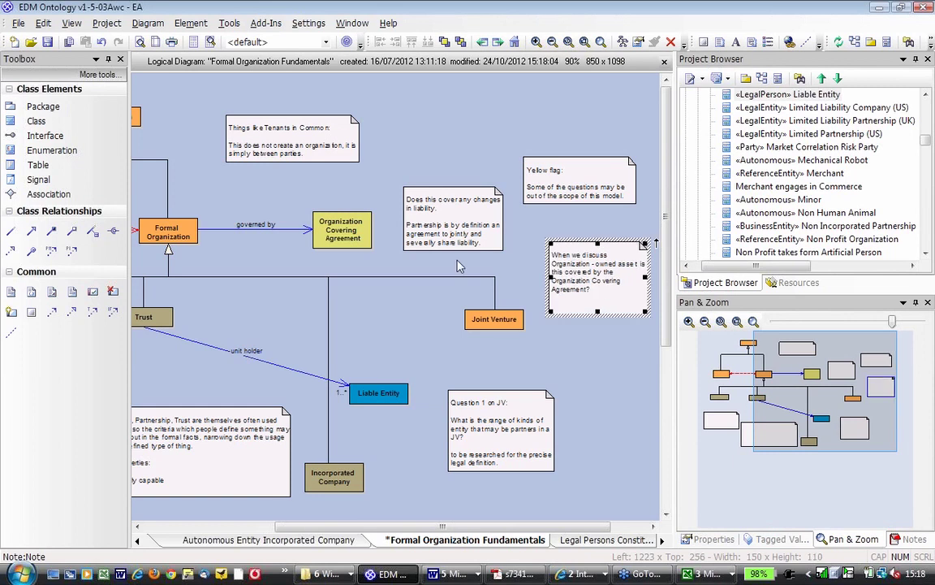
{"action": "key", "text": "Tab"}
{"action": "left_click_drag", "start_coordinate": [456, 235], "coordinate": [428, 161]}
{"action": "left_click_drag", "start_coordinate": [580, 180], "coordinate": [550, 139]}
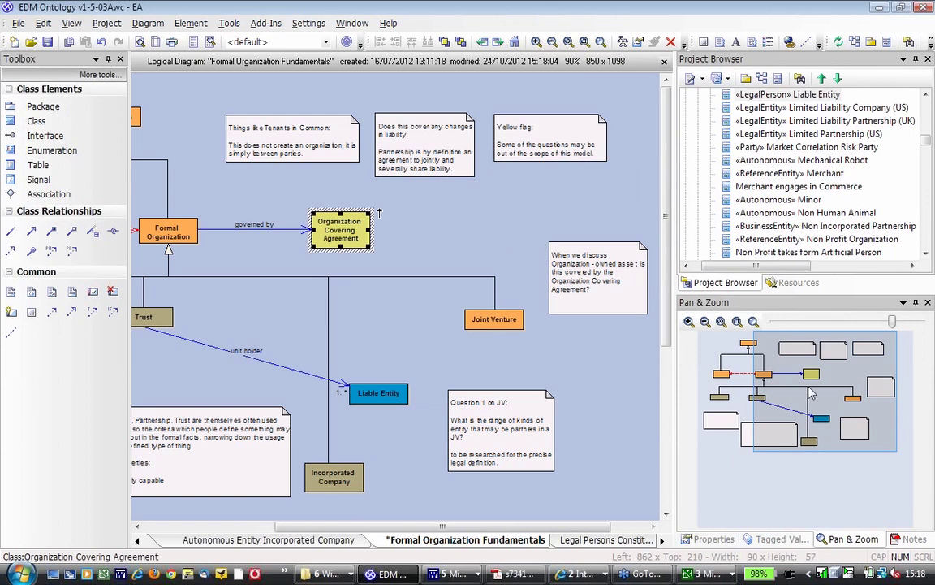
Examine how Formal Organization is governed by Organization Covering Agreement and how it relates to Informal Organization, Partnership, Trust and Joint Venture.
{"action": "left_click_drag", "start_coordinate": [810, 393], "coordinate": [771, 416]}
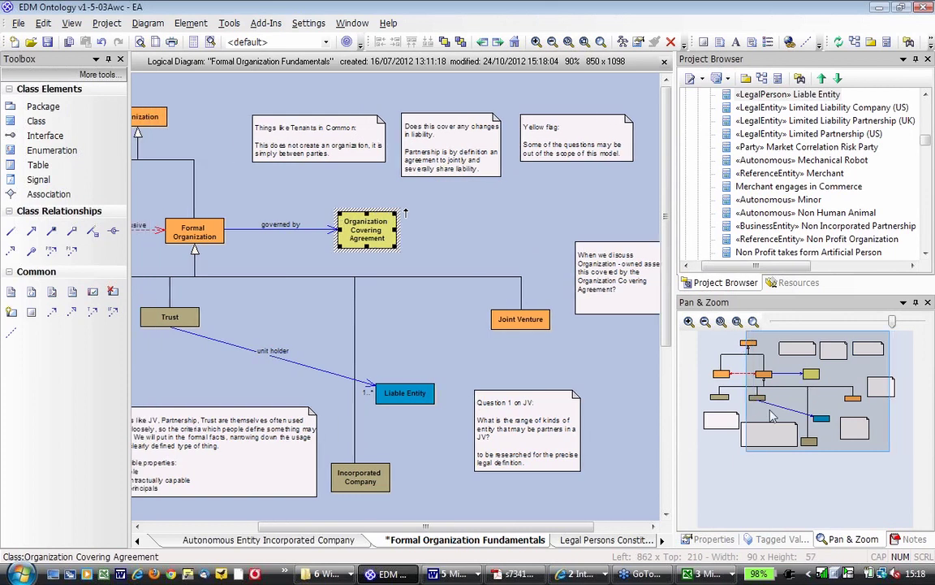
{"action": "left_click_drag", "start_coordinate": [772, 416], "coordinate": [773, 411]}
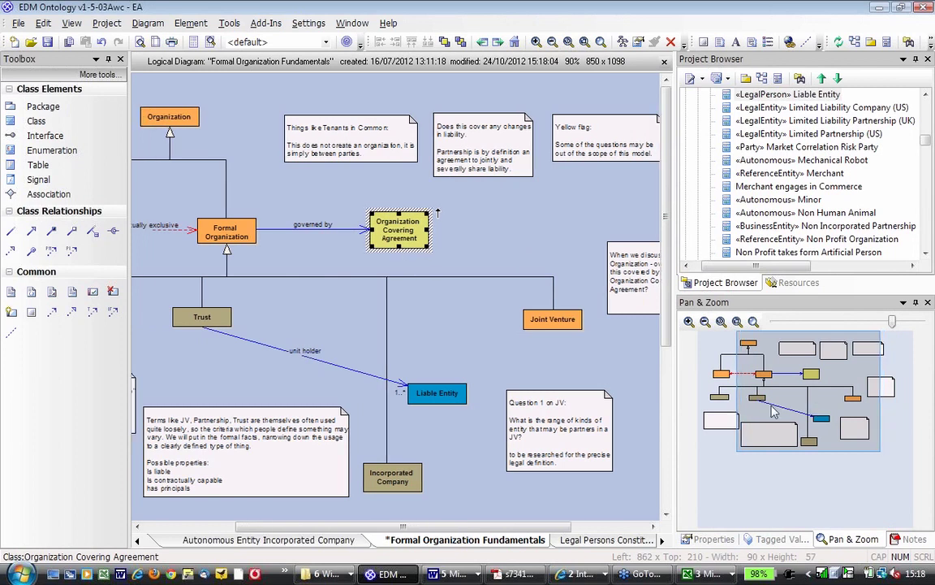
{"action": "left_click_drag", "start_coordinate": [773, 411], "coordinate": [745, 415]}
{"action": "left_click", "coordinate": [463, 221]}
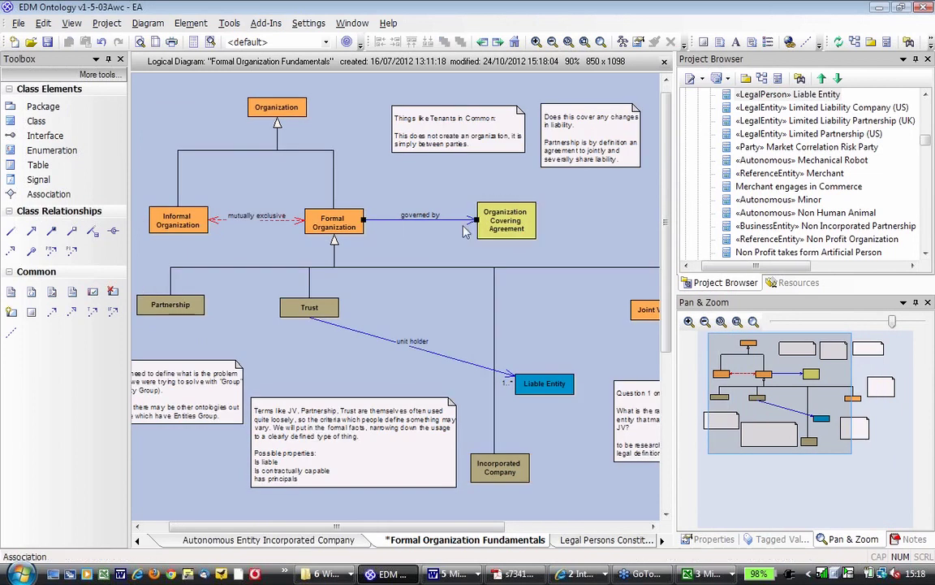
{"action": "left_click", "coordinate": [506, 219]}
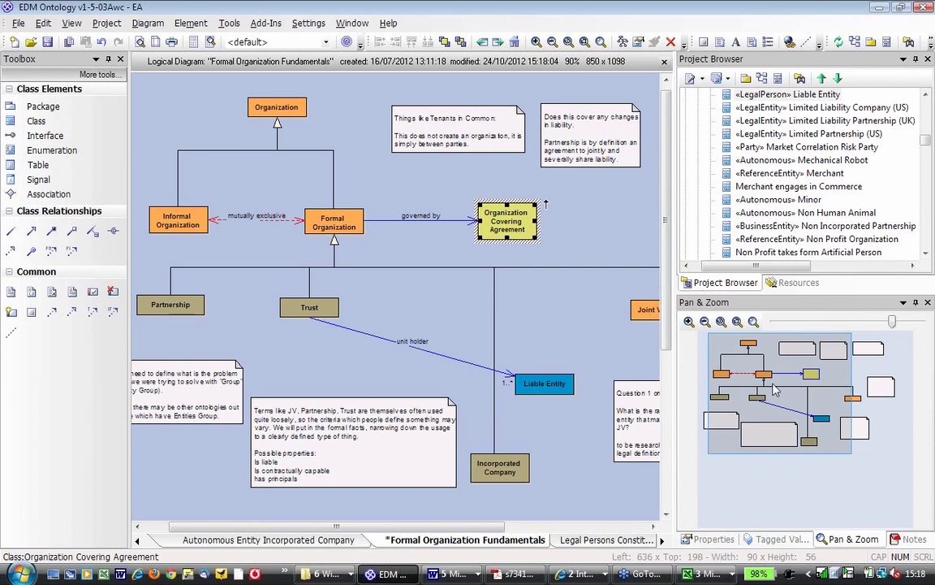
{"action": "left_click_drag", "start_coordinate": [776, 389], "coordinate": [809, 397]}
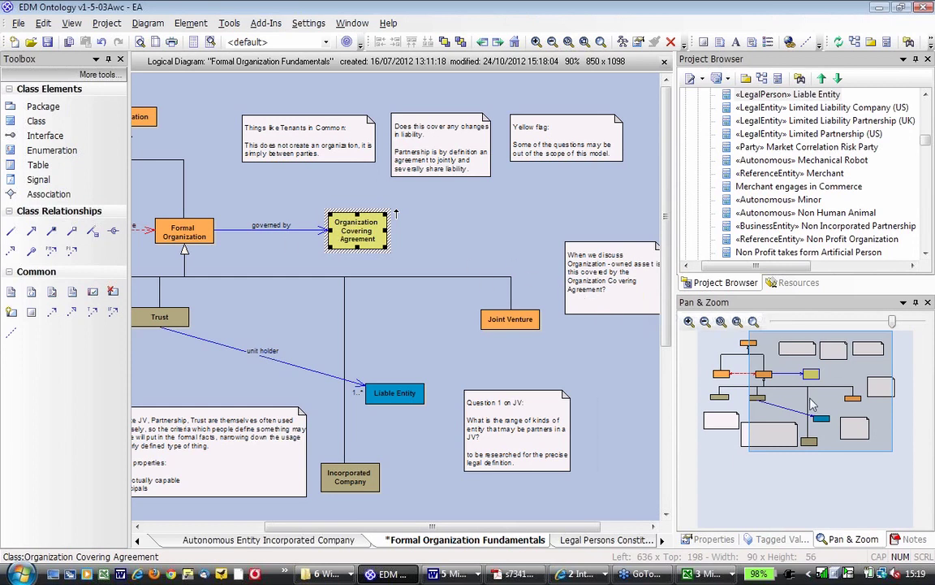
{"action": "left_click_drag", "start_coordinate": [809, 401], "coordinate": [781, 396]}
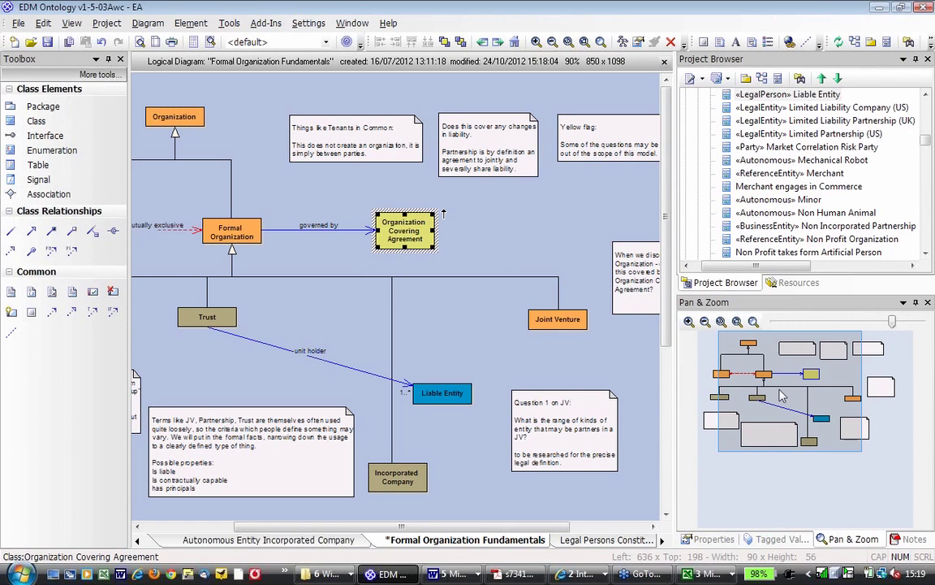
{"action": "left_click_drag", "start_coordinate": [781, 395], "coordinate": [777, 395]}
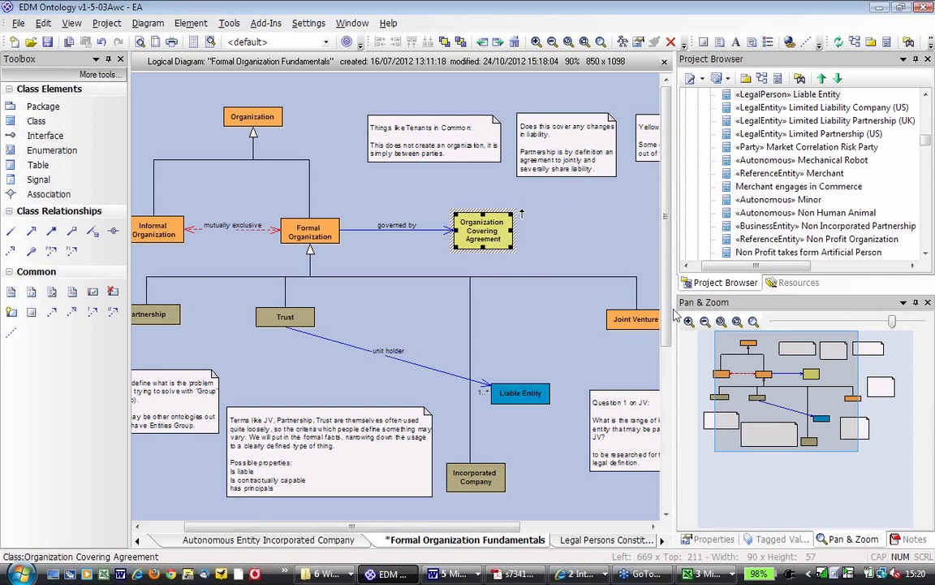
{"action": "left_click_drag", "start_coordinate": [762, 382], "coordinate": [778, 392]}
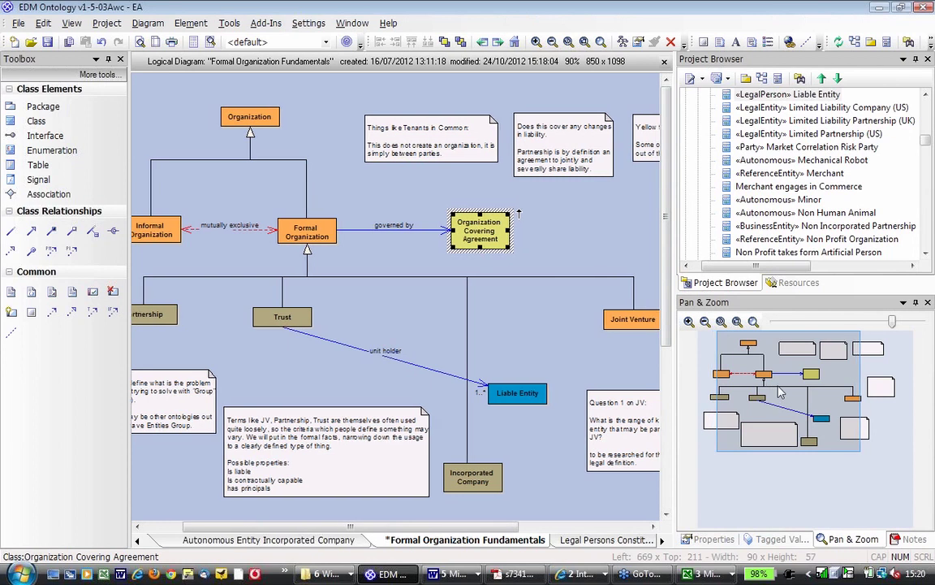
{"action": "left_click_drag", "start_coordinate": [778, 392], "coordinate": [797, 392]}
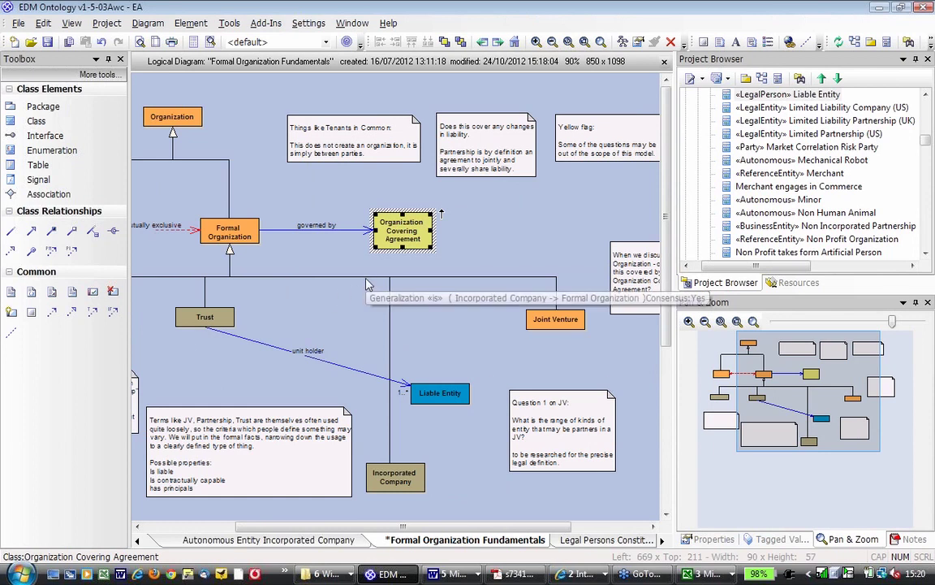
Locate Organization Covering Agreement in the project, list the diagrams that use it, and open Legal Persons Constitution Block.
{"action": "left_click", "coordinate": [428, 247]}
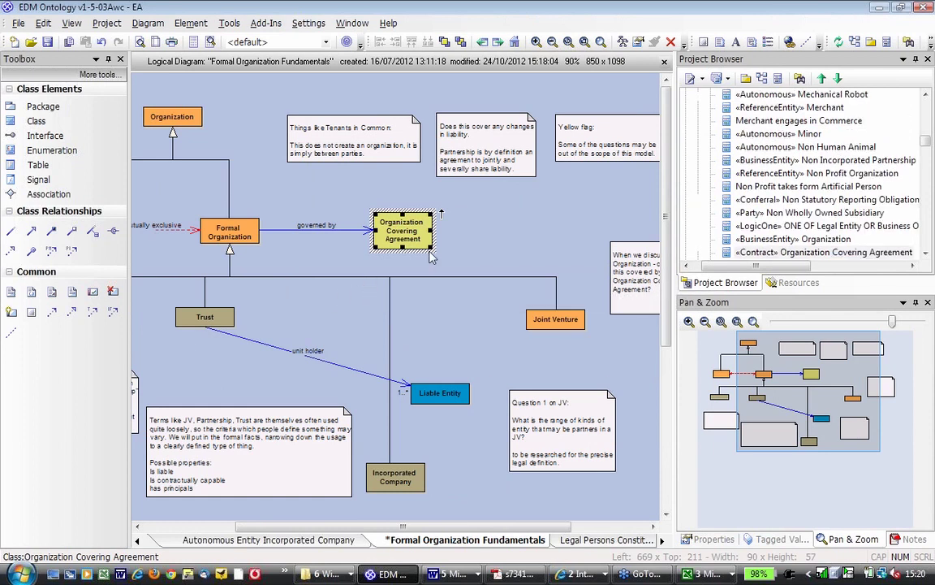
{"action": "left_click", "coordinate": [755, 250]}
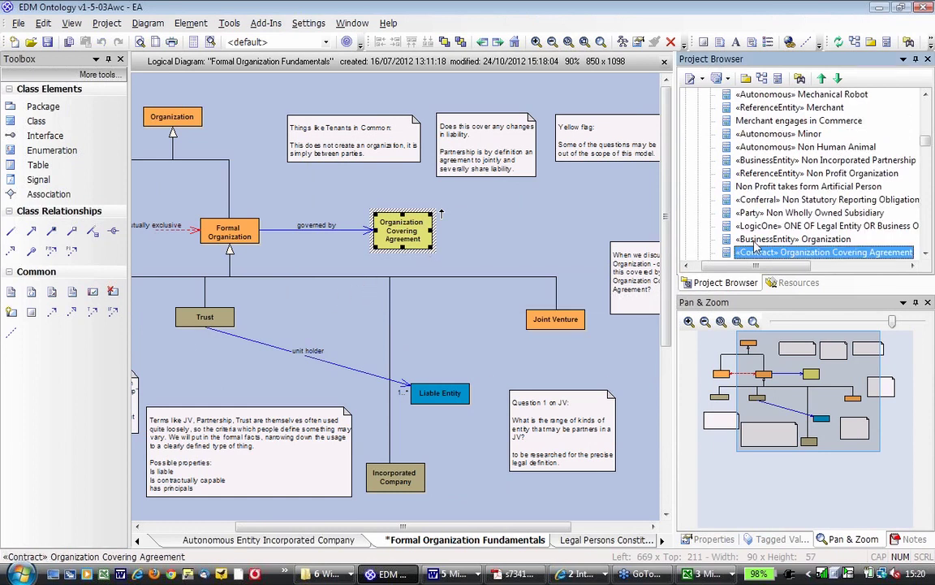
{"action": "right_click", "coordinate": [755, 249]}
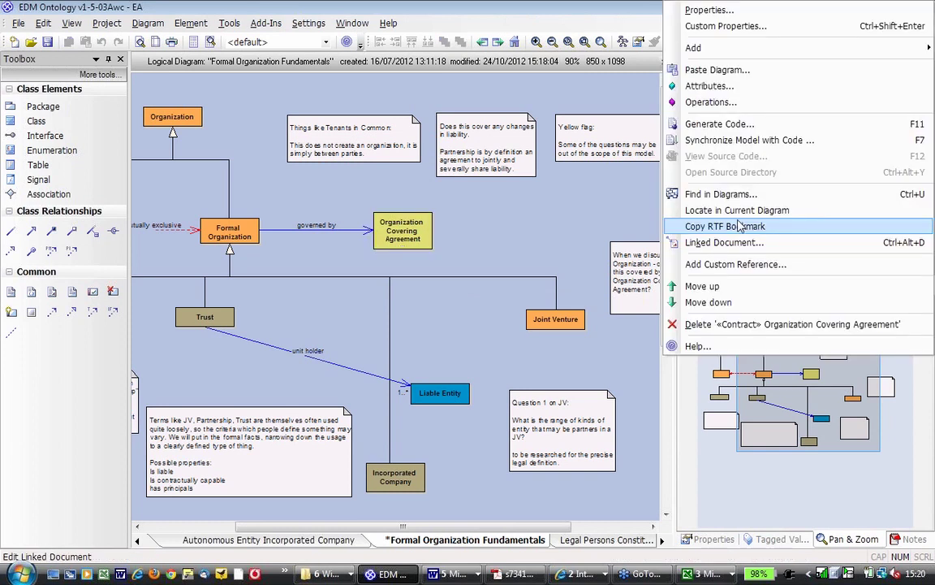
{"action": "left_click", "coordinate": [740, 226]}
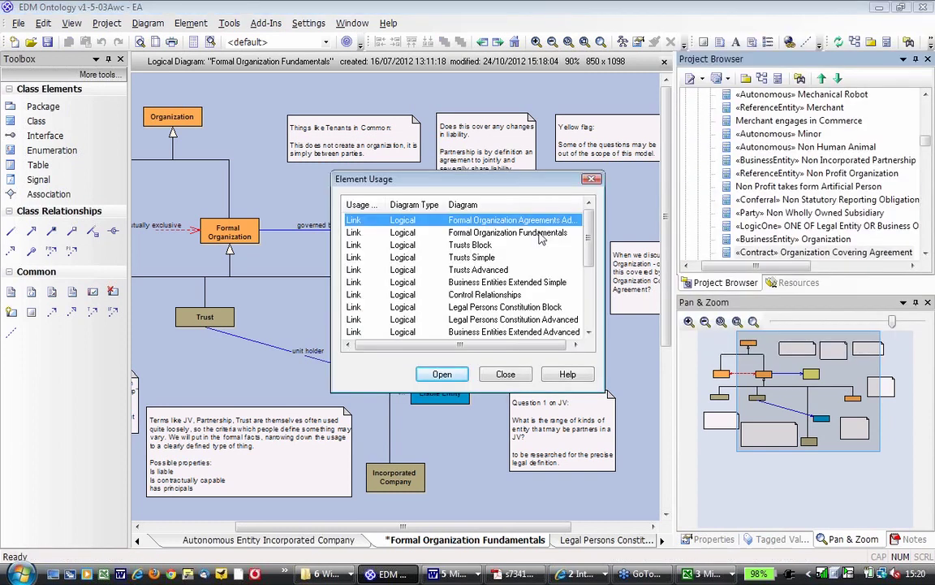
{"action": "scroll", "coordinate": [524, 271], "scroll_direction": "down", "scroll_amount": 1}
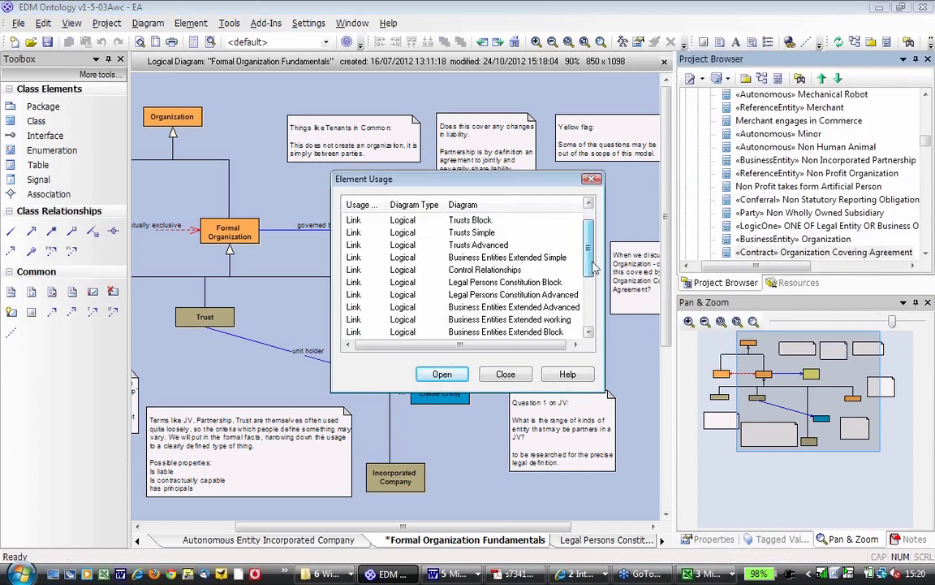
{"action": "left_click", "coordinate": [514, 282]}
{"action": "left_click", "coordinate": [442, 373]}
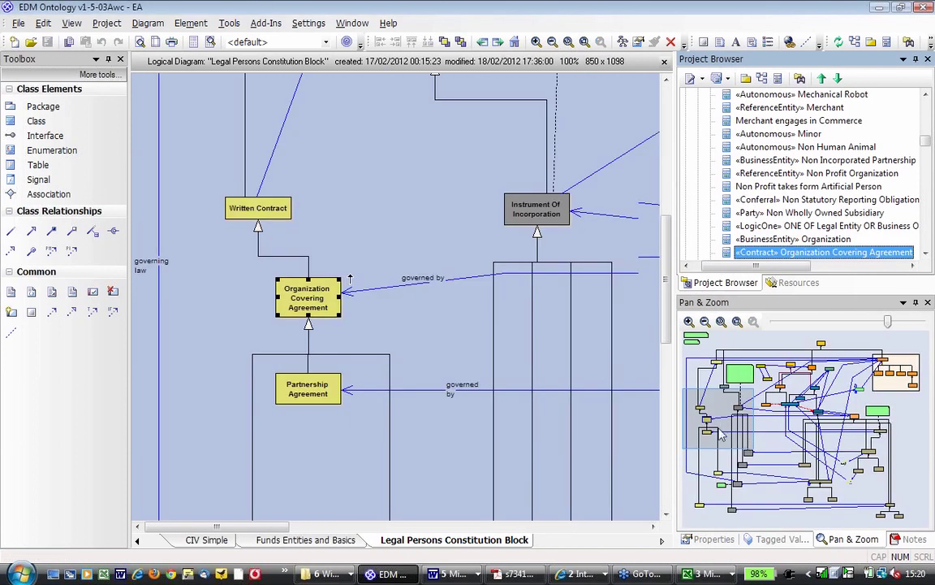
Examine the agreement types under Organization Covering Agreement, the incorporation documents, and the Partnership branch in Legal Persons Constitution Block.
{"action": "scroll", "coordinate": [721, 436], "scroll_direction": "down", "scroll_amount": 3}
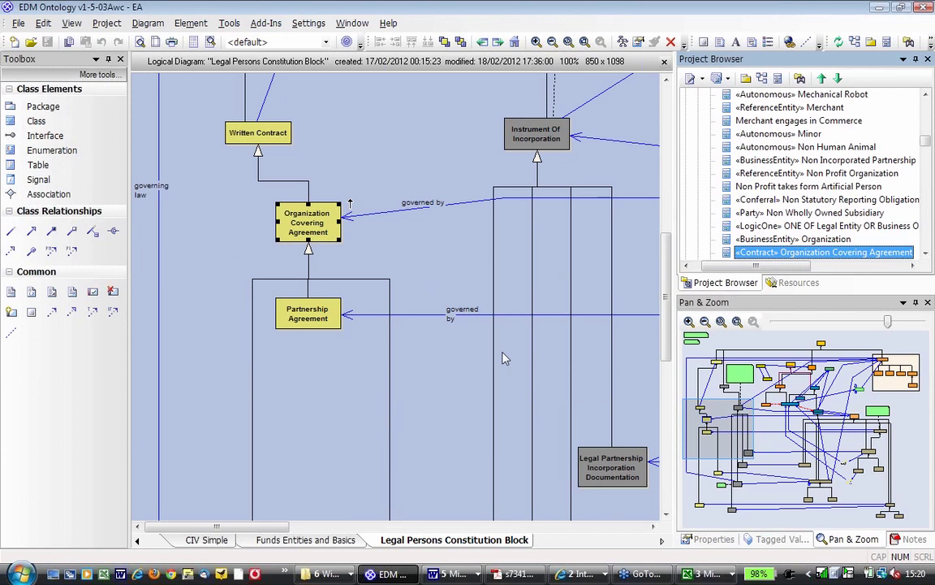
{"action": "left_click", "coordinate": [457, 376]}
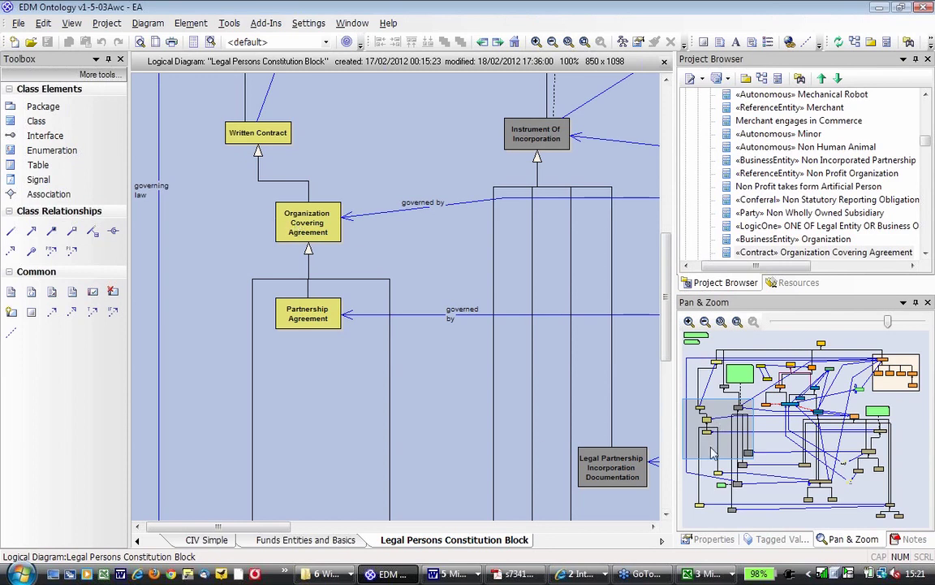
{"action": "left_click_drag", "start_coordinate": [712, 453], "coordinate": [706, 483]}
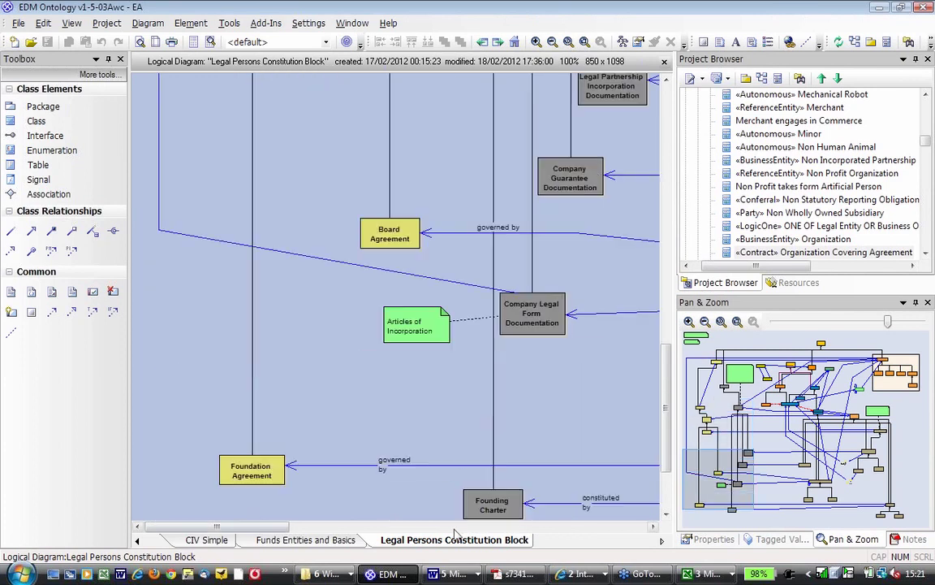
{"action": "scroll", "coordinate": [652, 447], "scroll_direction": "down", "scroll_amount": 1}
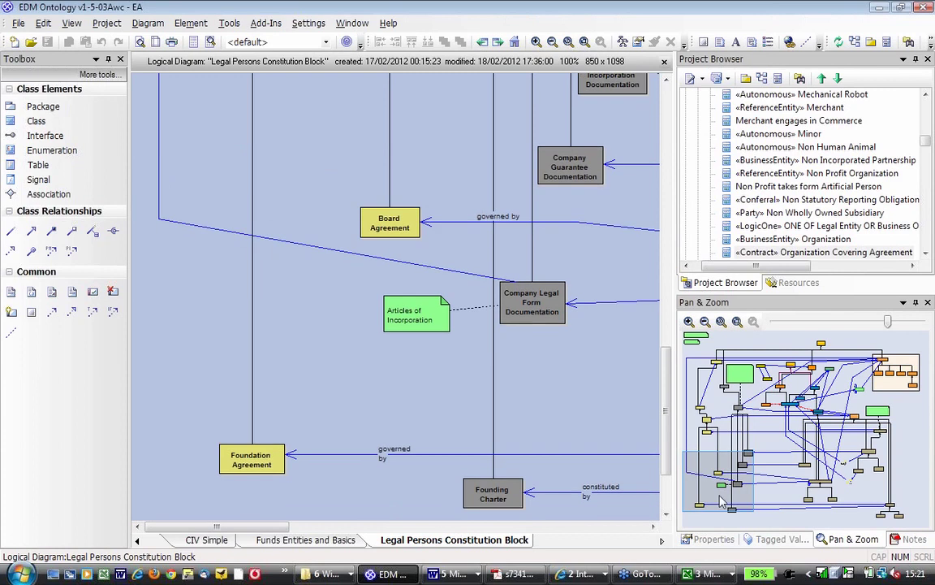
{"action": "left_click", "coordinate": [494, 483]}
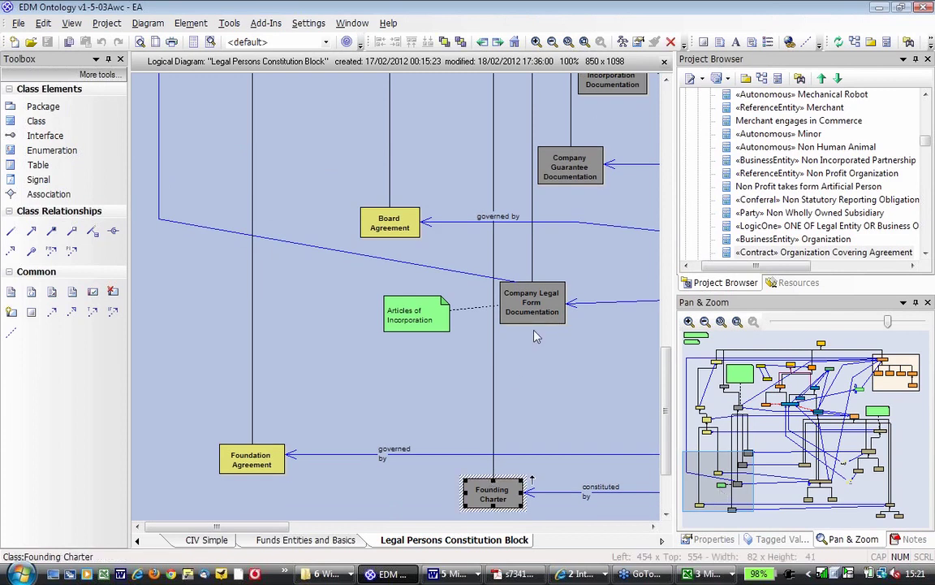
{"action": "left_click", "coordinate": [251, 459]}
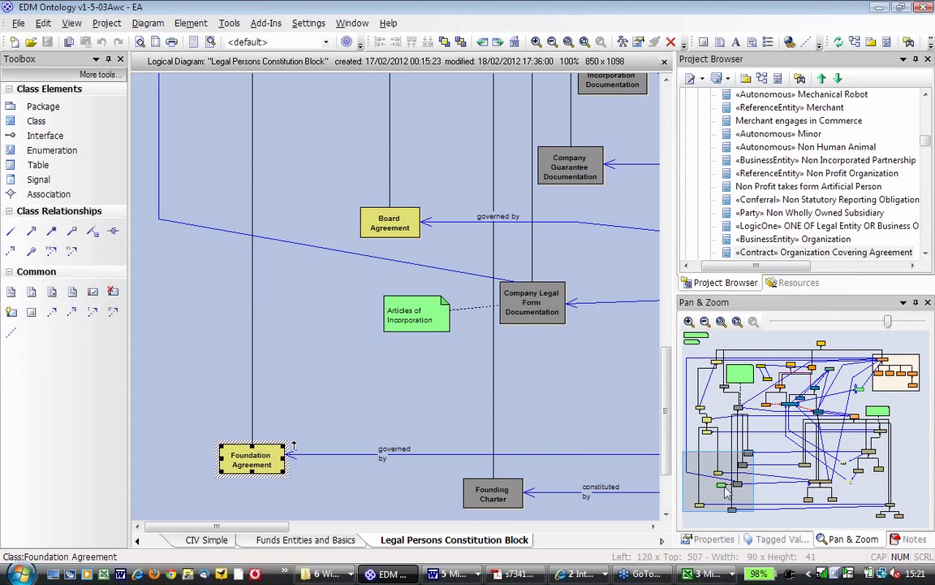
{"action": "scroll", "coordinate": [722, 488], "scroll_direction": "up", "scroll_amount": 1}
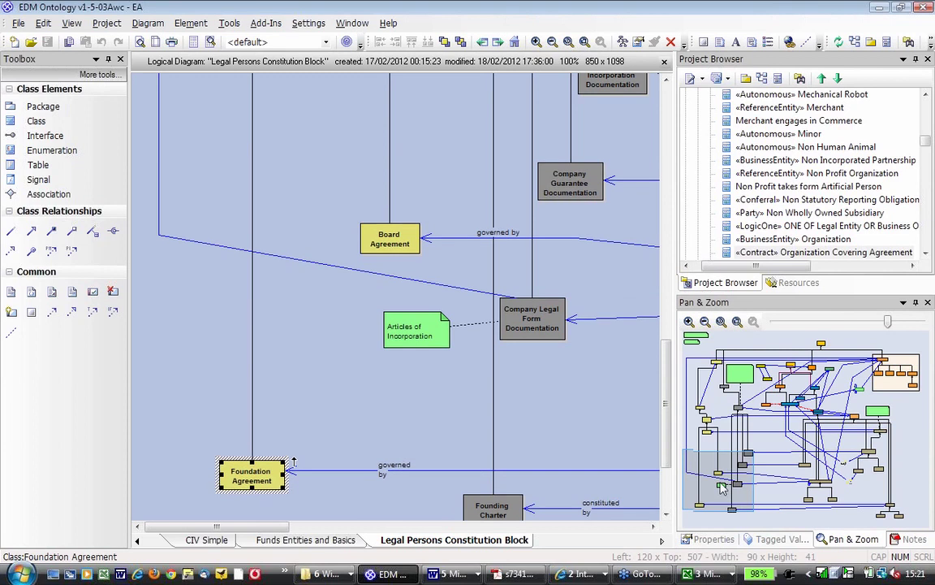
{"action": "scroll", "coordinate": [722, 488], "scroll_direction": "up", "scroll_amount": 3}
{"action": "left_click_drag", "start_coordinate": [722, 485], "coordinate": [737, 469]}
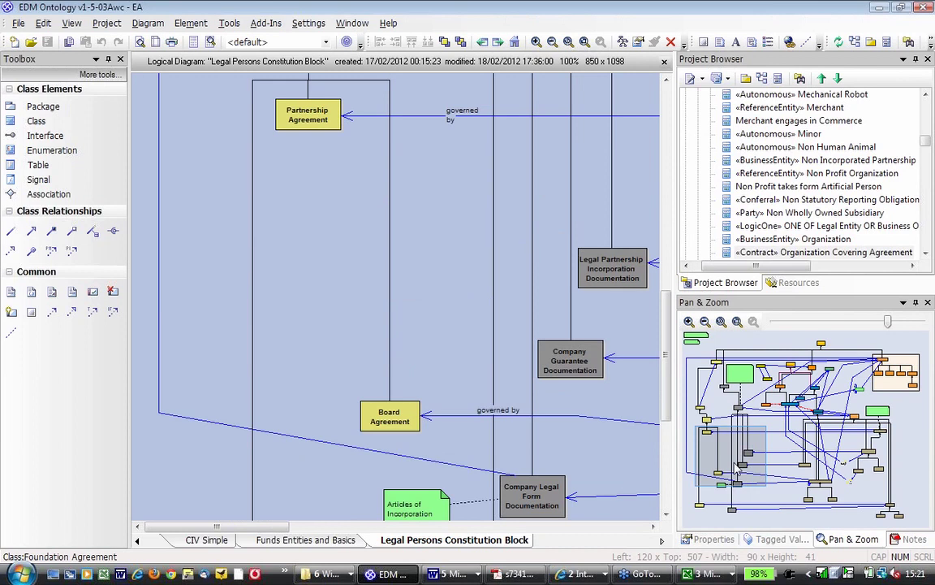
{"action": "left_click_drag", "start_coordinate": [737, 470], "coordinate": [851, 454]}
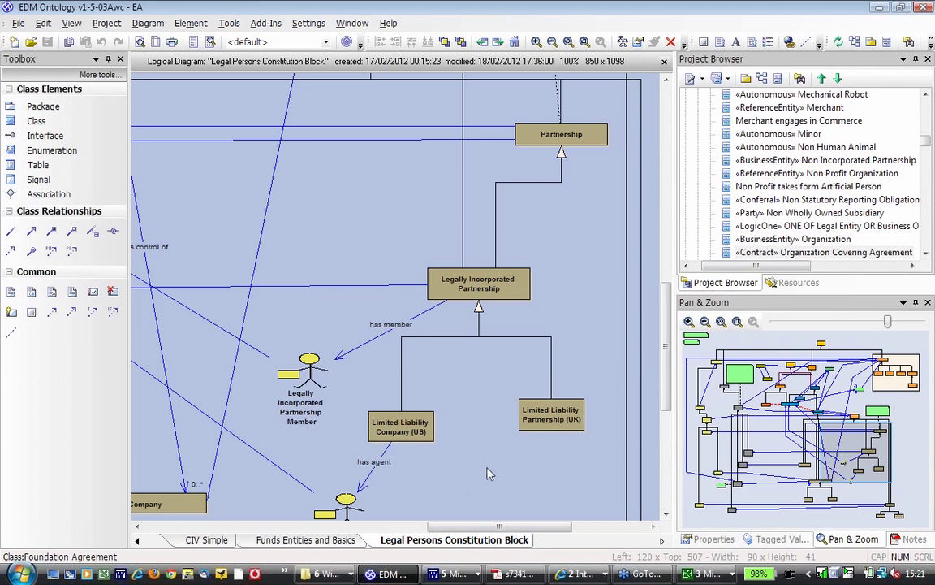
Open the Funds Entities and Basics diagram and examine the possible legal forms of a Fund.
{"action": "left_click", "coordinate": [204, 540]}
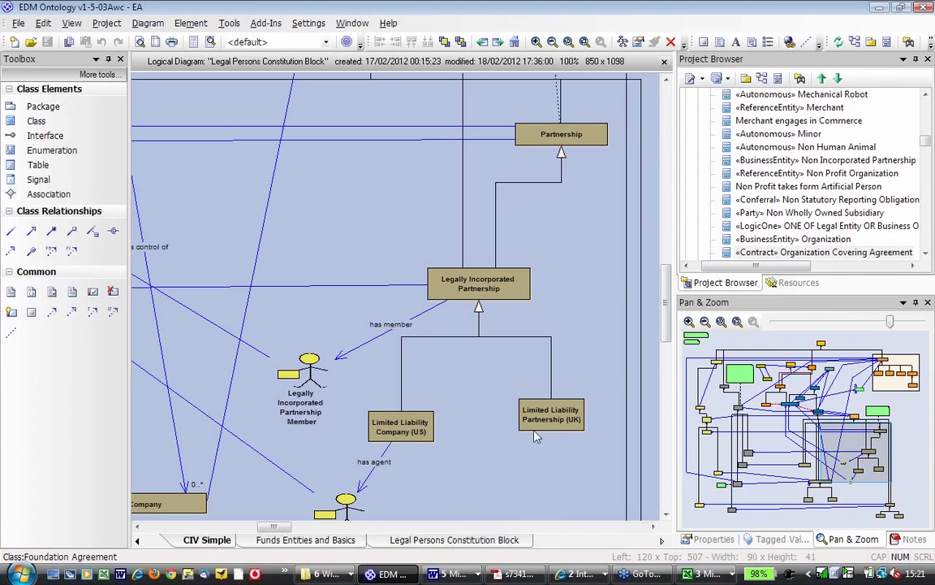
{"action": "left_click", "coordinate": [136, 540]}
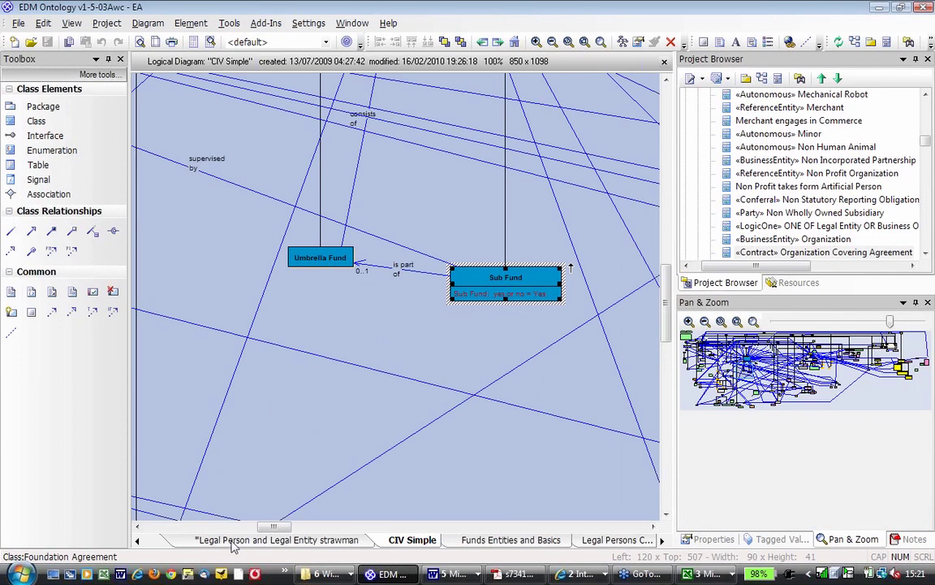
{"action": "left_click", "coordinate": [534, 539]}
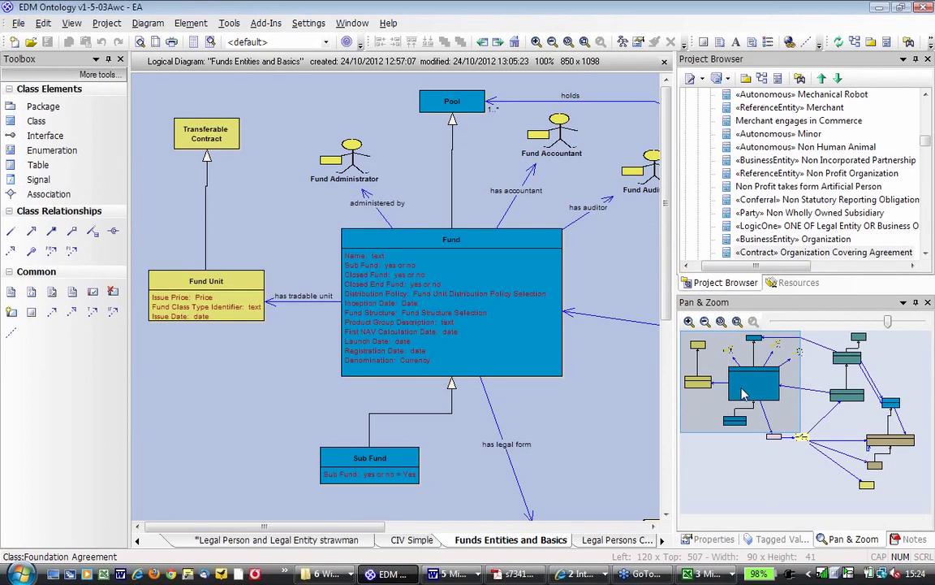
{"action": "left_click_drag", "start_coordinate": [741, 393], "coordinate": [857, 469]}
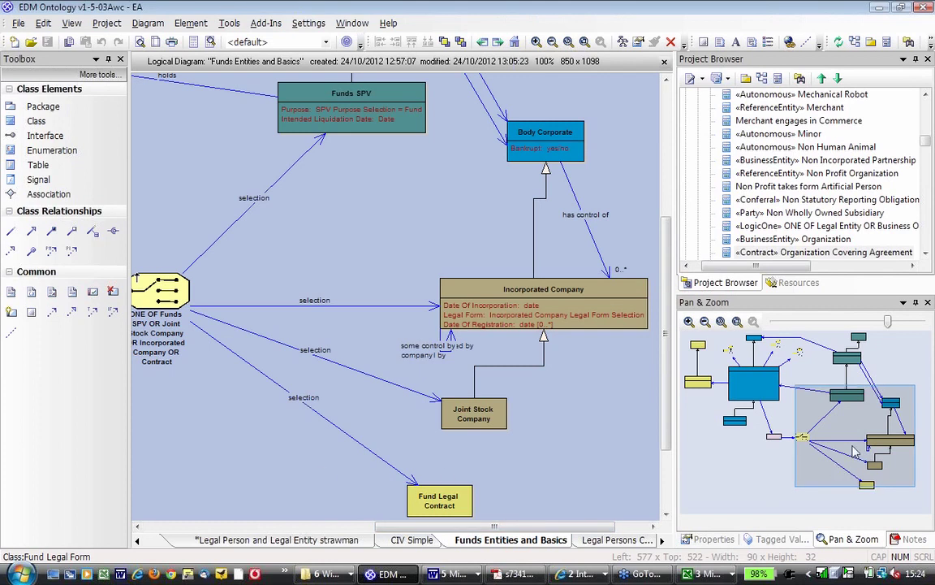
Examine the Special Purpose Vehicle hierarchy, the Fund class and its tradable Fund Unit in the Funds Entities and Basics diagram.
{"action": "left_click_drag", "start_coordinate": [855, 452], "coordinate": [841, 400]}
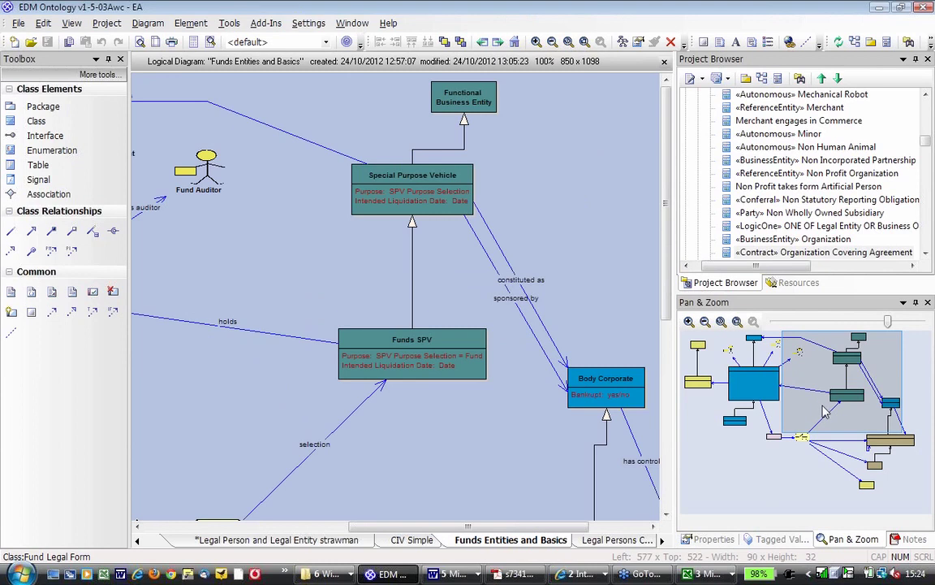
{"action": "left_click_drag", "start_coordinate": [823, 412], "coordinate": [683, 367]}
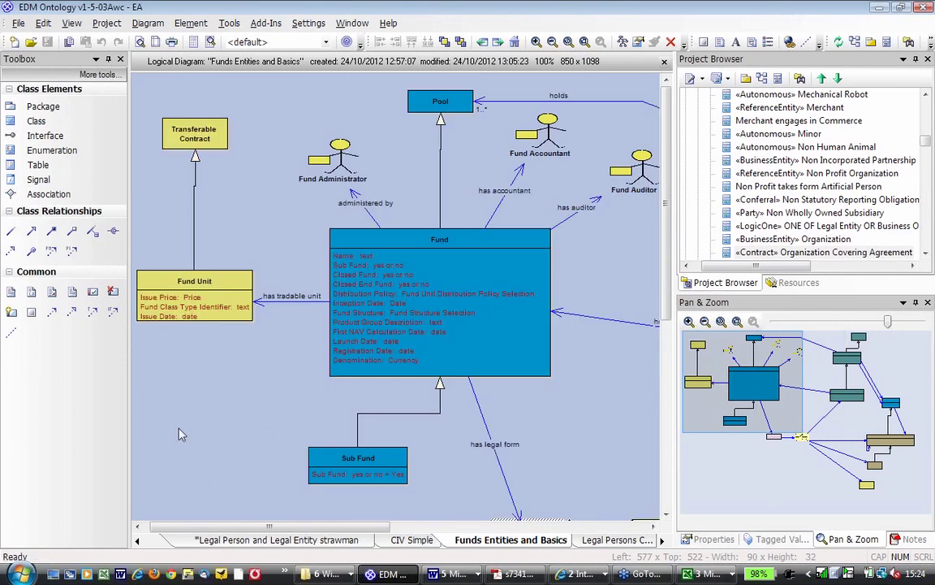
{"action": "left_click", "coordinate": [462, 318]}
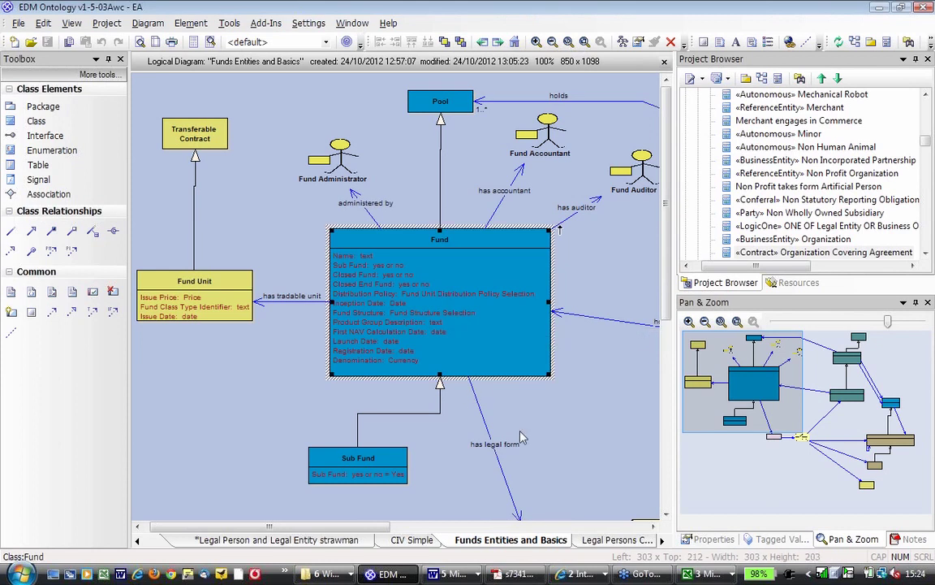
{"action": "left_click", "coordinate": [175, 276]}
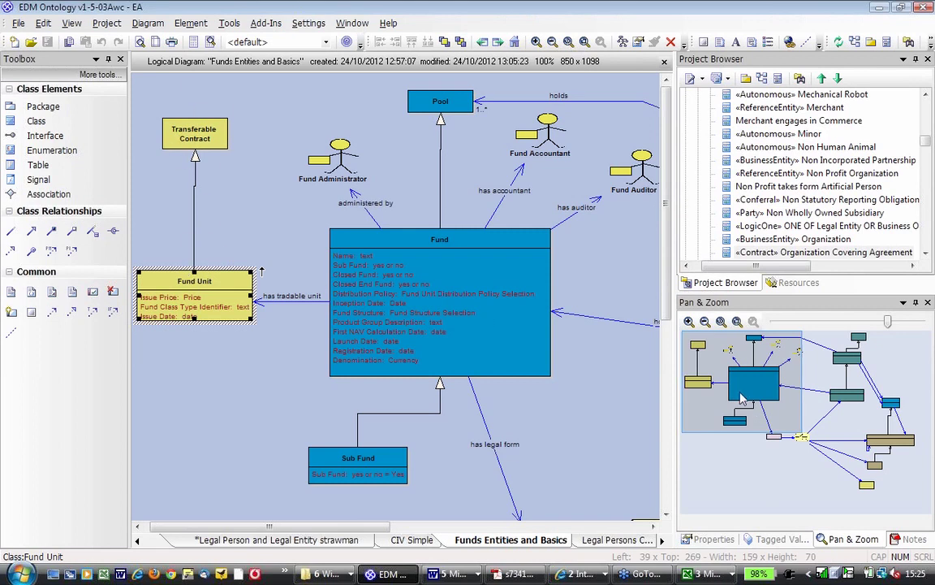
Examine the Fund Legal Form selection, from Funds SPV and its parent classes to Incorporated Company, Joint Stock Company and Fund Legal Contract.
{"action": "left_click_drag", "start_coordinate": [741, 398], "coordinate": [870, 459]}
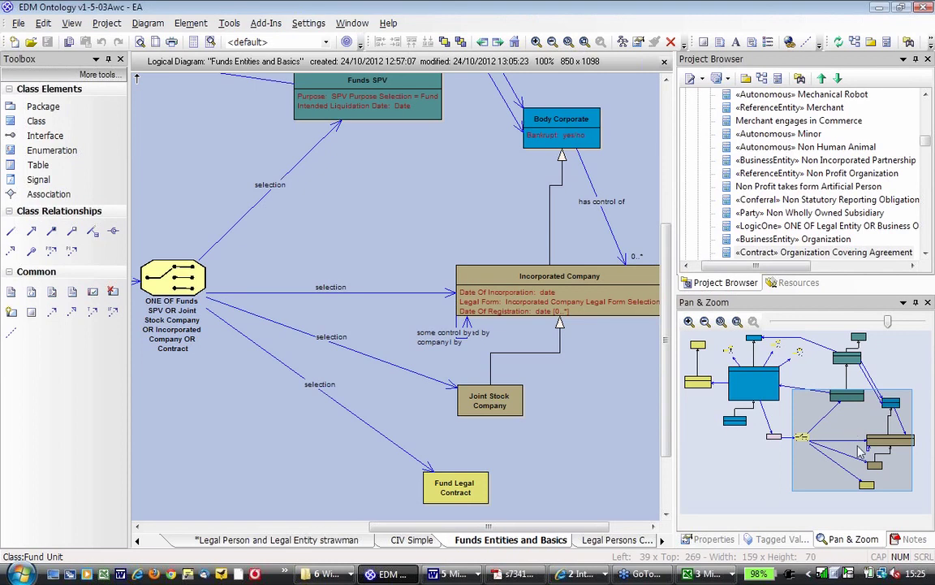
{"action": "left_click_drag", "start_coordinate": [864, 446], "coordinate": [851, 452]}
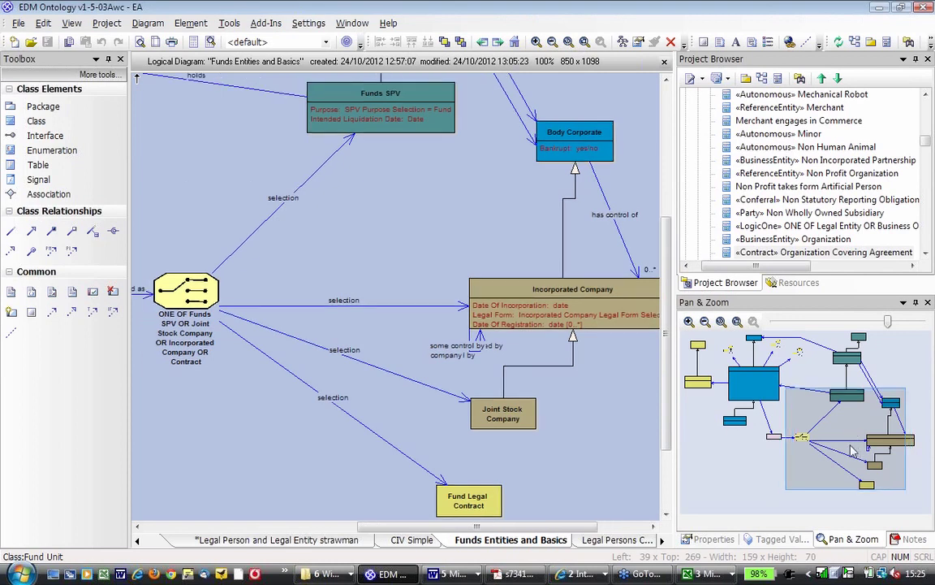
{"action": "left_click_drag", "start_coordinate": [853, 452], "coordinate": [825, 451]}
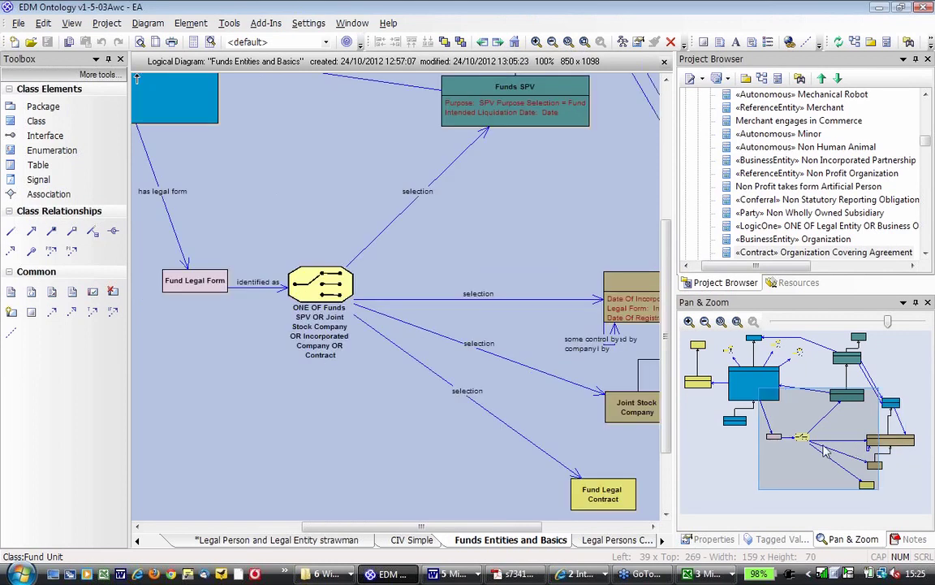
{"action": "left_click", "coordinate": [195, 280]}
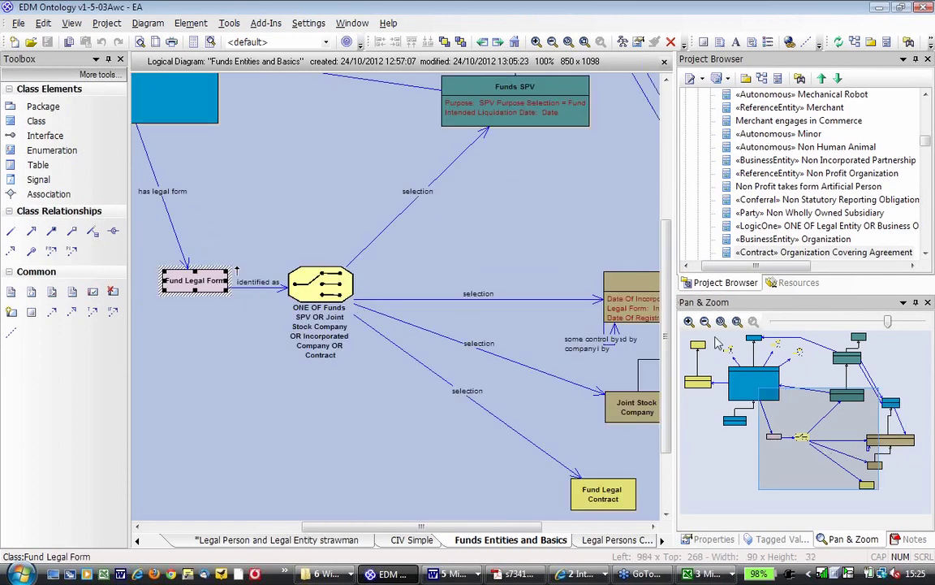
{"action": "left_click", "coordinate": [491, 113]}
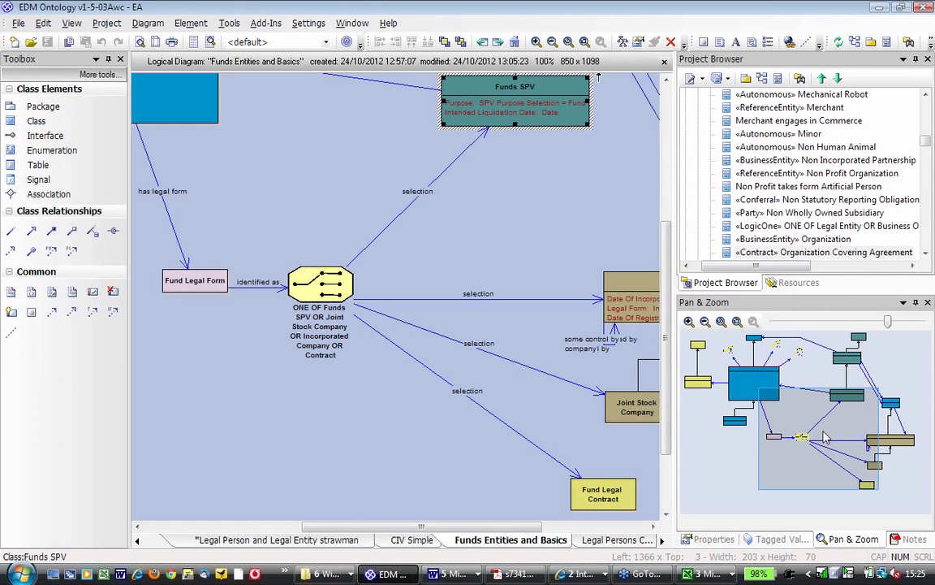
{"action": "left_click_drag", "start_coordinate": [825, 437], "coordinate": [839, 438]}
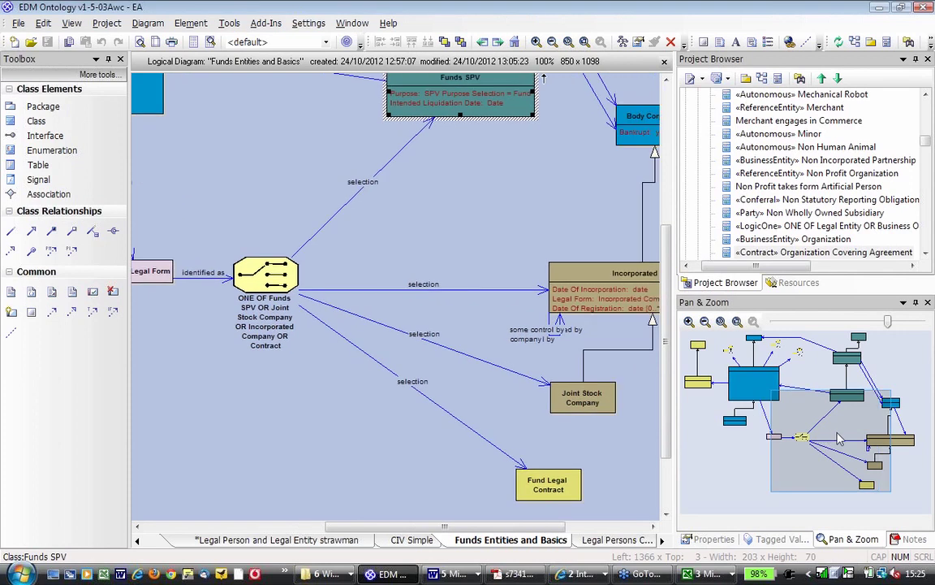
{"action": "left_click_drag", "start_coordinate": [838, 438], "coordinate": [858, 440]}
{"action": "left_click", "coordinate": [460, 477]}
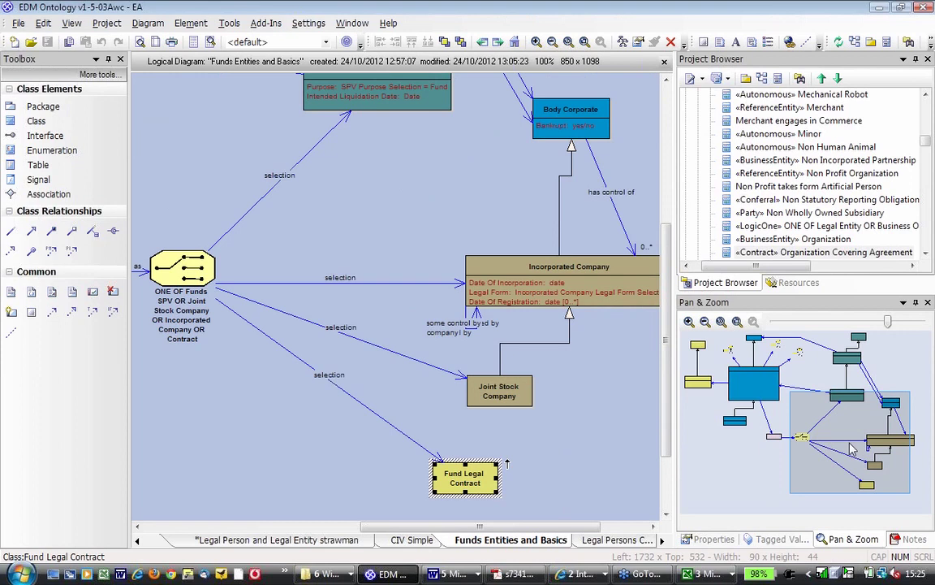
{"action": "left_click_drag", "start_coordinate": [851, 448], "coordinate": [855, 394]}
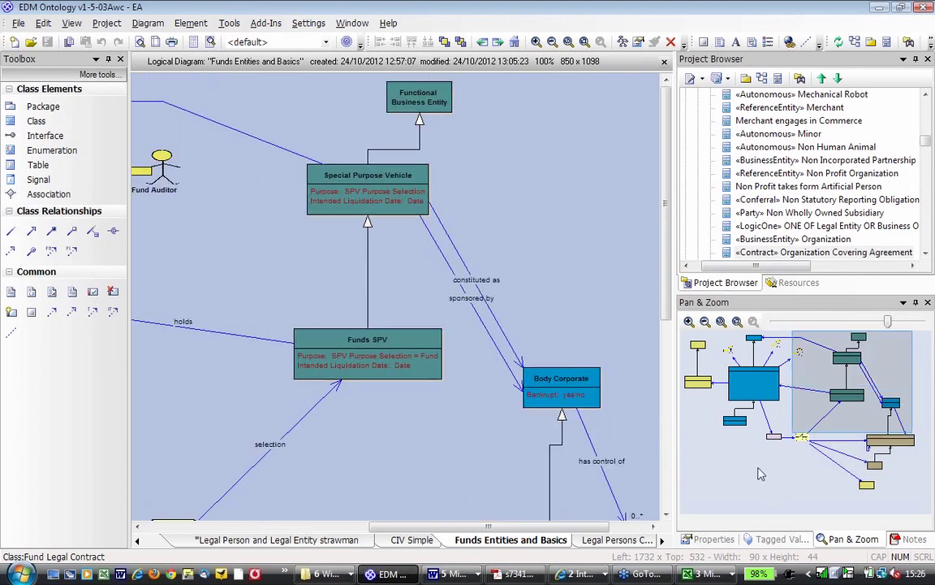
{"action": "left_click", "coordinate": [357, 369]}
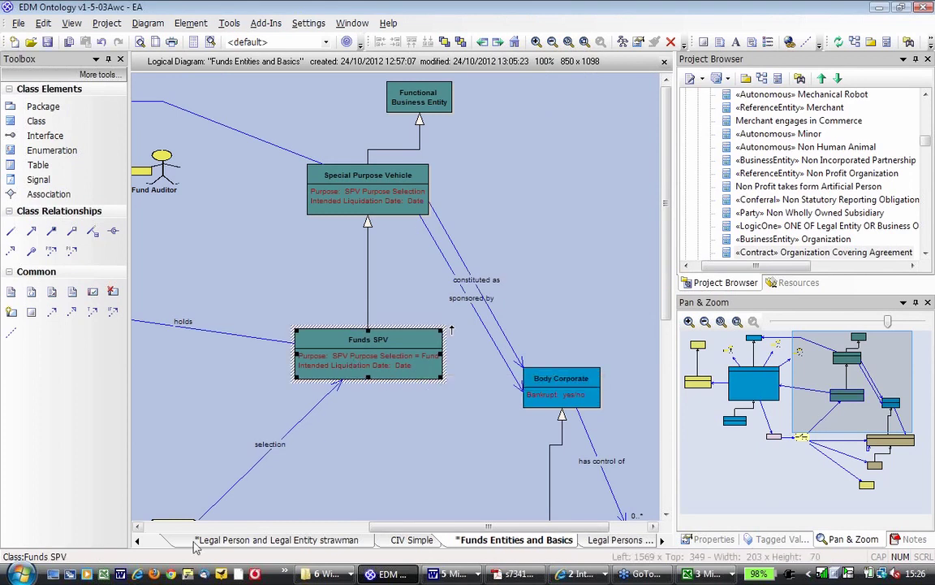
Look through all the open diagrams for one that covers the taxonomy of functional business entities.
{"action": "left_click", "coordinate": [136, 541]}
{"action": "left_click", "coordinate": [137, 541]}
{"action": "left_click", "coordinate": [137, 541]}
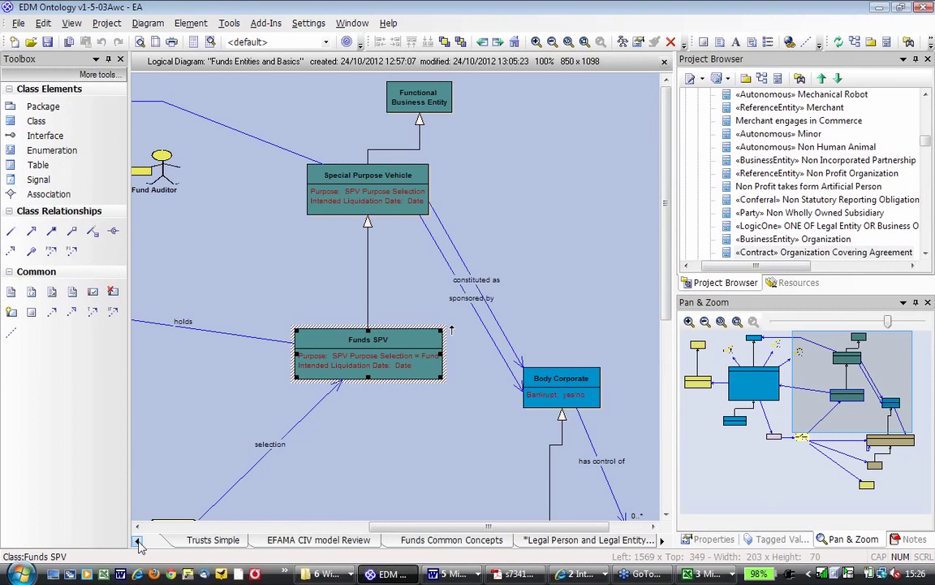
{"action": "left_click", "coordinate": [136, 540]}
{"action": "left_click", "coordinate": [136, 541]}
{"action": "left_click", "coordinate": [136, 541]}
{"action": "left_click", "coordinate": [136, 540]}
{"action": "left_click", "coordinate": [136, 541]}
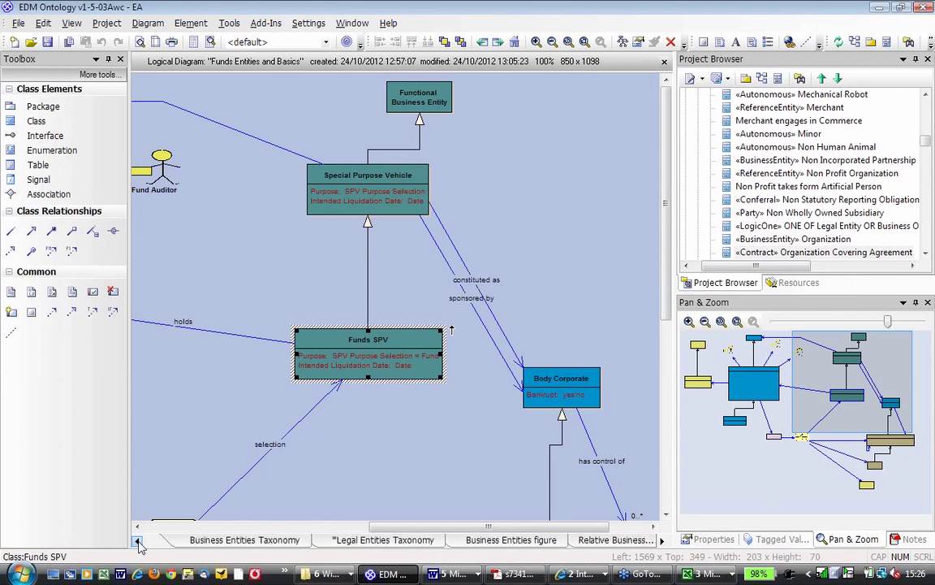
{"action": "left_click", "coordinate": [137, 541]}
{"action": "left_click", "coordinate": [137, 541]}
{"action": "left_click", "coordinate": [137, 541]}
{"action": "left_click", "coordinate": [137, 541]}
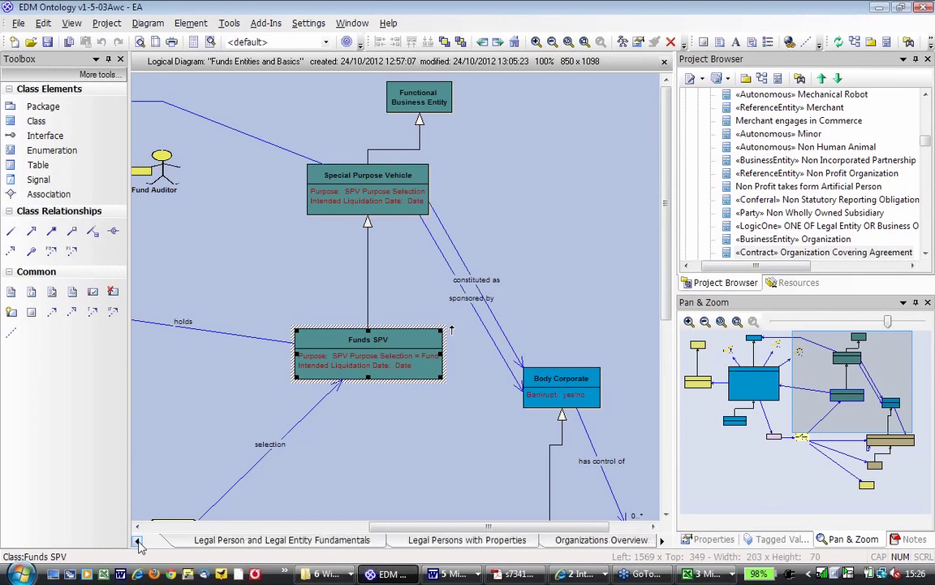
{"action": "left_click", "coordinate": [136, 541]}
{"action": "left_click", "coordinate": [137, 540]}
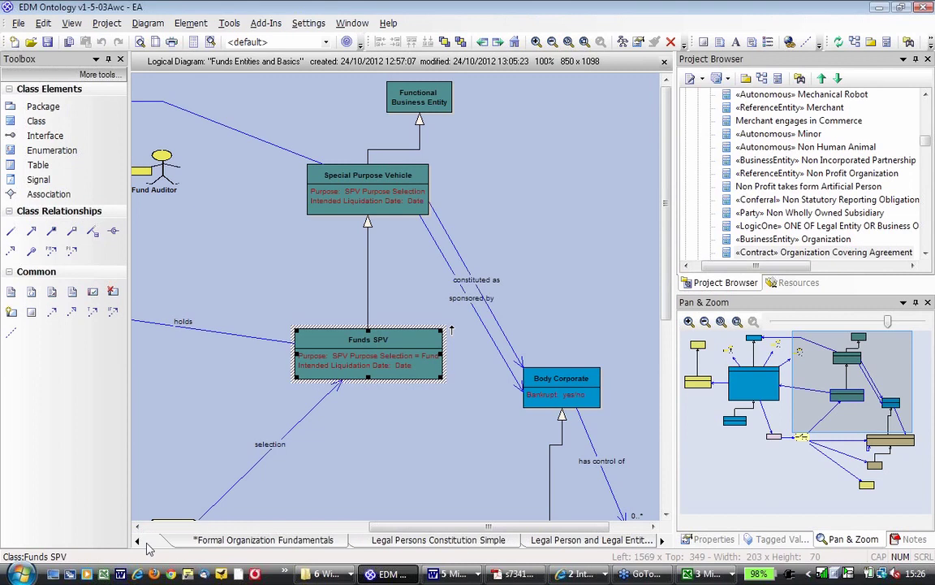
{"action": "left_click", "coordinate": [138, 542]}
{"action": "left_click", "coordinate": [138, 541]}
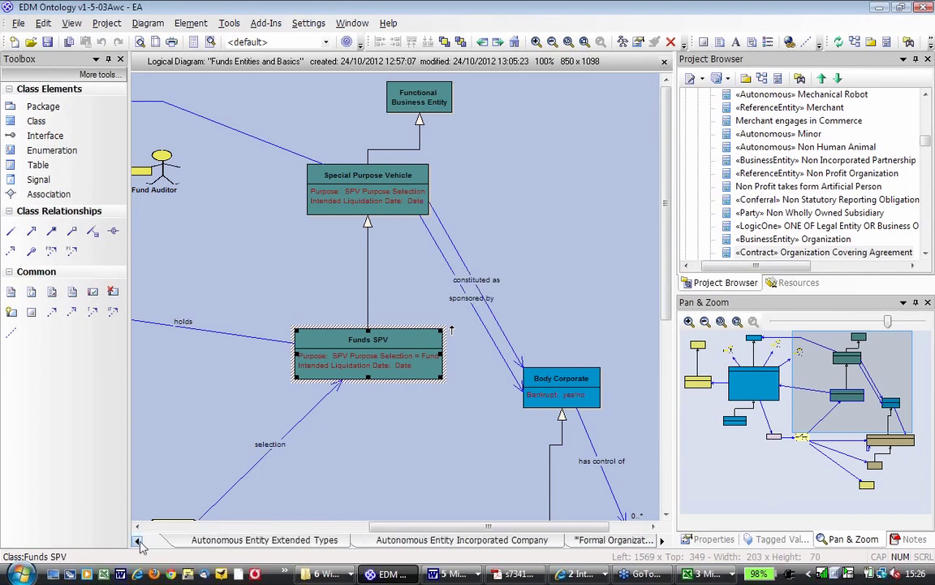
{"action": "left_click", "coordinate": [138, 541]}
{"action": "left_click", "coordinate": [138, 542]}
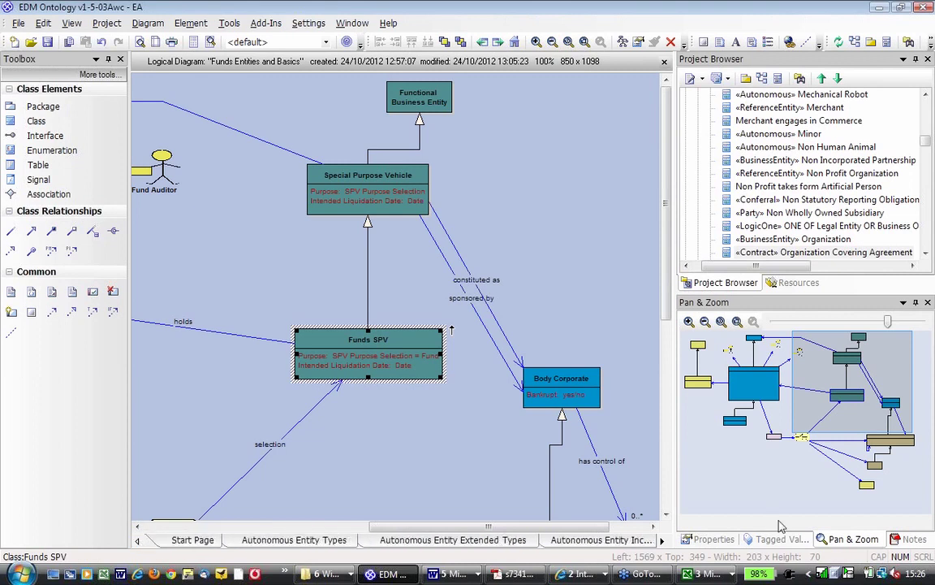
{"action": "left_click", "coordinate": [663, 541]}
{"action": "left_click", "coordinate": [663, 541]}
{"action": "left_click", "coordinate": [663, 541]}
{"action": "left_click", "coordinate": [664, 541]}
{"action": "left_click", "coordinate": [664, 542]}
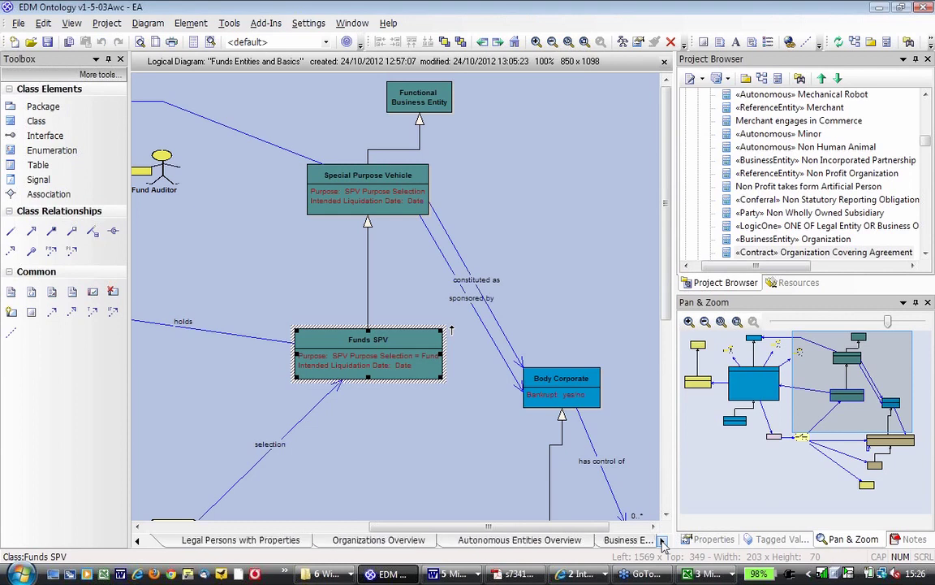
{"action": "left_click", "coordinate": [663, 542]}
{"action": "left_click", "coordinate": [664, 542]}
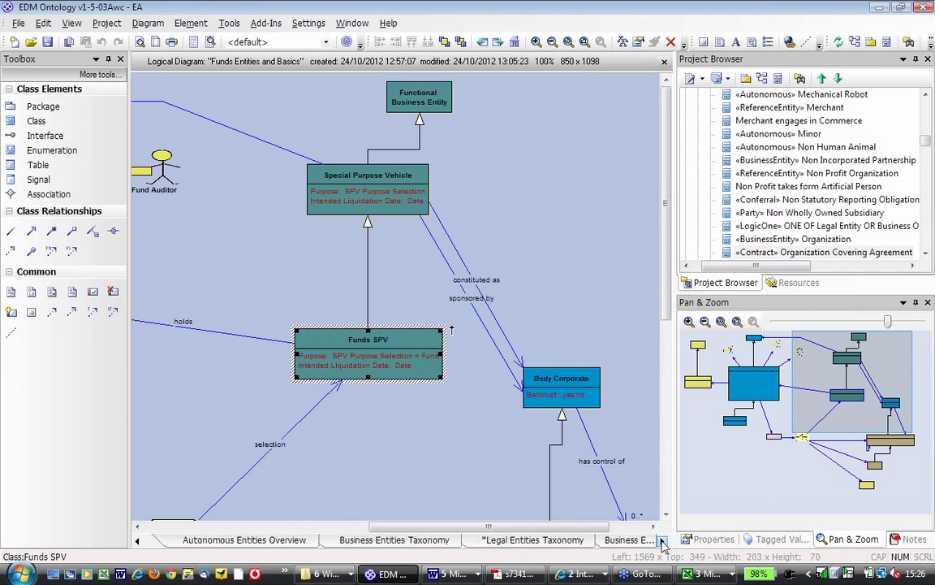
{"action": "left_click", "coordinate": [664, 541]}
{"action": "left_click", "coordinate": [663, 542]}
{"action": "left_click", "coordinate": [663, 542]}
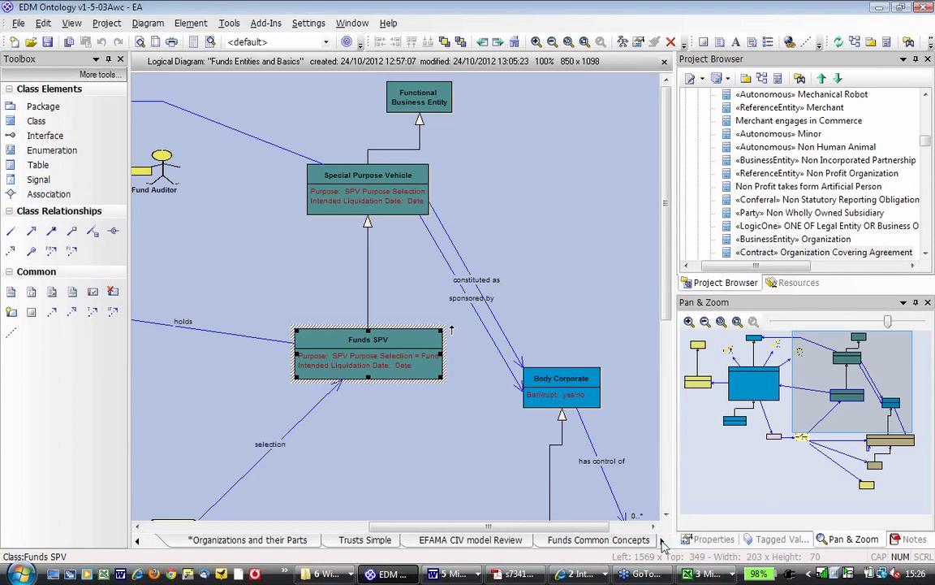
{"action": "left_click", "coordinate": [663, 541]}
{"action": "left_click", "coordinate": [663, 541]}
{"action": "left_click", "coordinate": [663, 542]}
{"action": "left_click", "coordinate": [663, 542]}
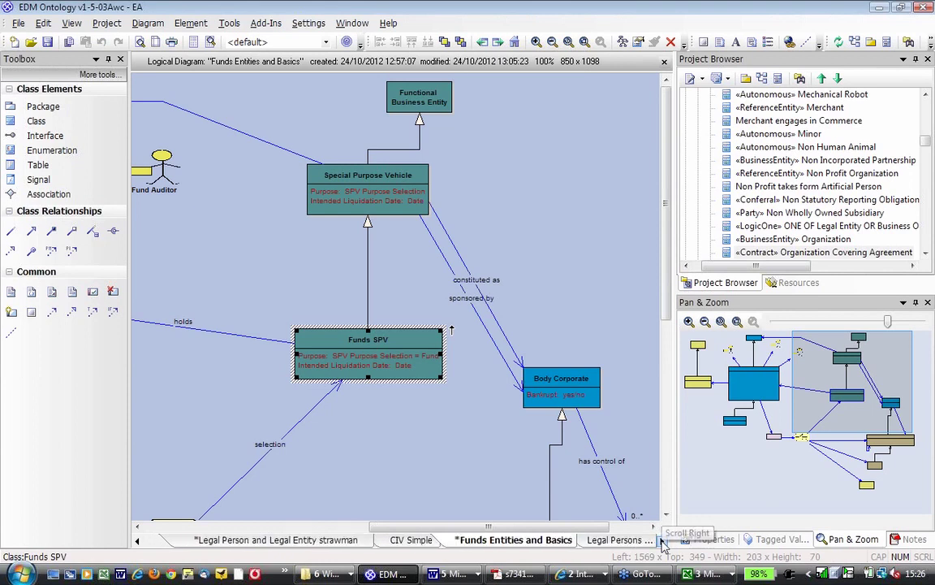
{"action": "left_click", "coordinate": [664, 542]}
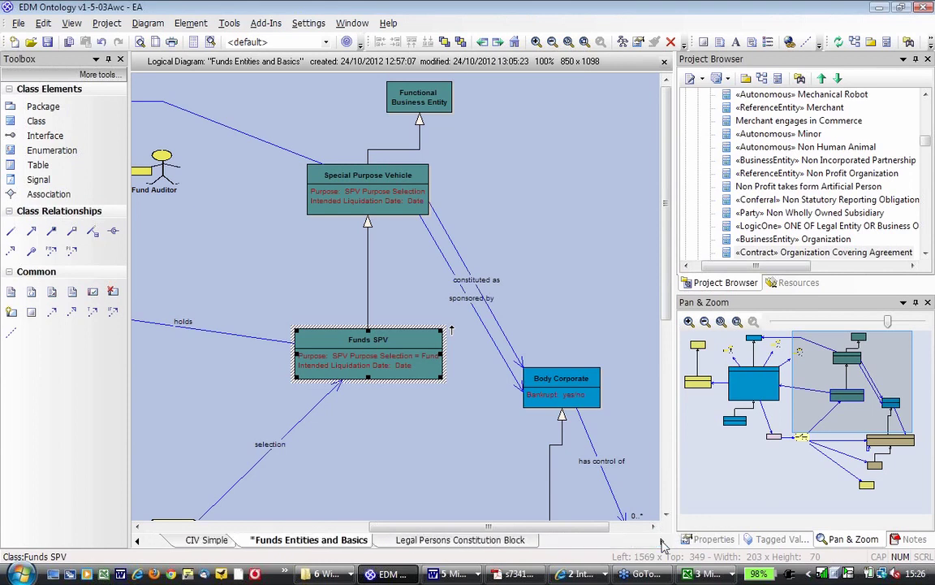
Find and open the Relative Business Entities Taxonomy diagram to view the types under Functional Business Entity.
{"action": "left_click", "coordinate": [138, 543]}
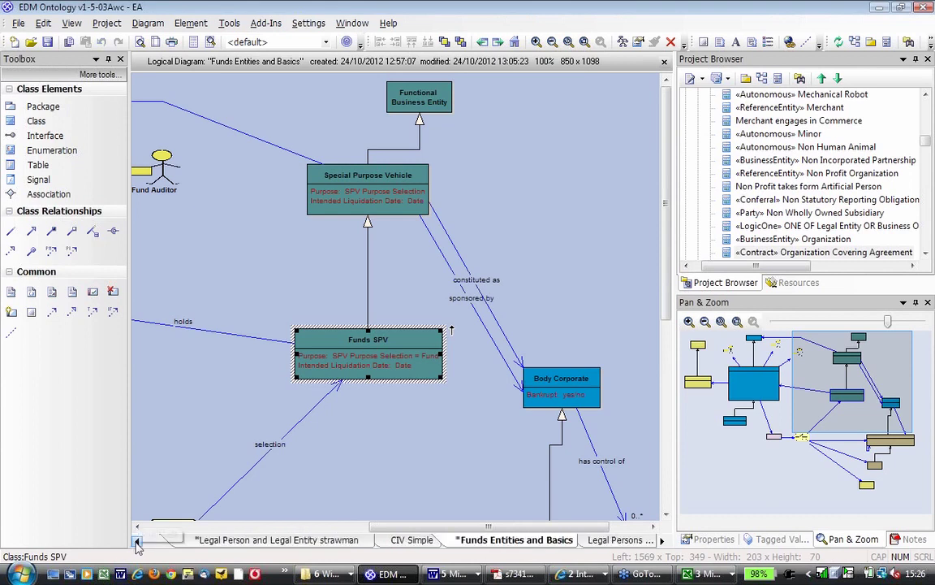
{"action": "left_click", "coordinate": [137, 543]}
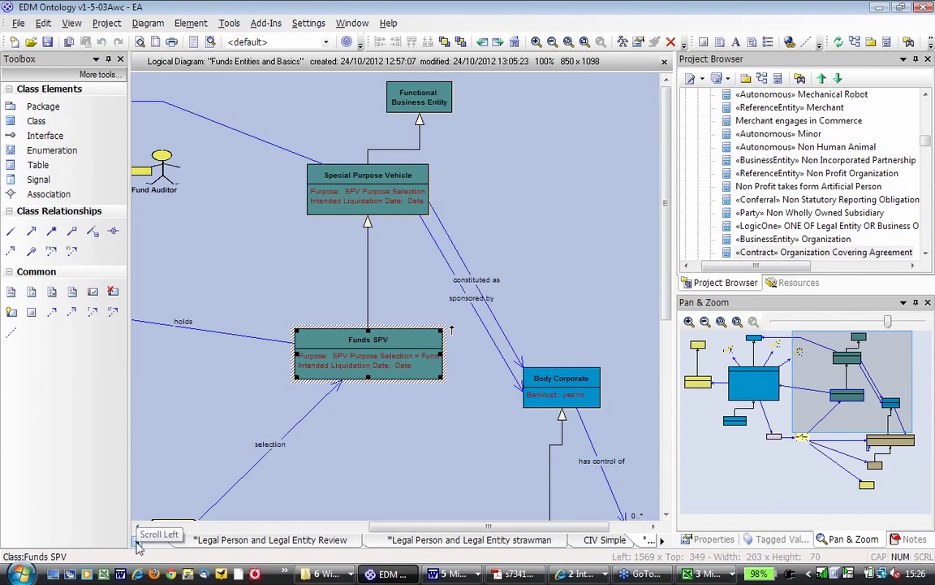
{"action": "left_click", "coordinate": [137, 542]}
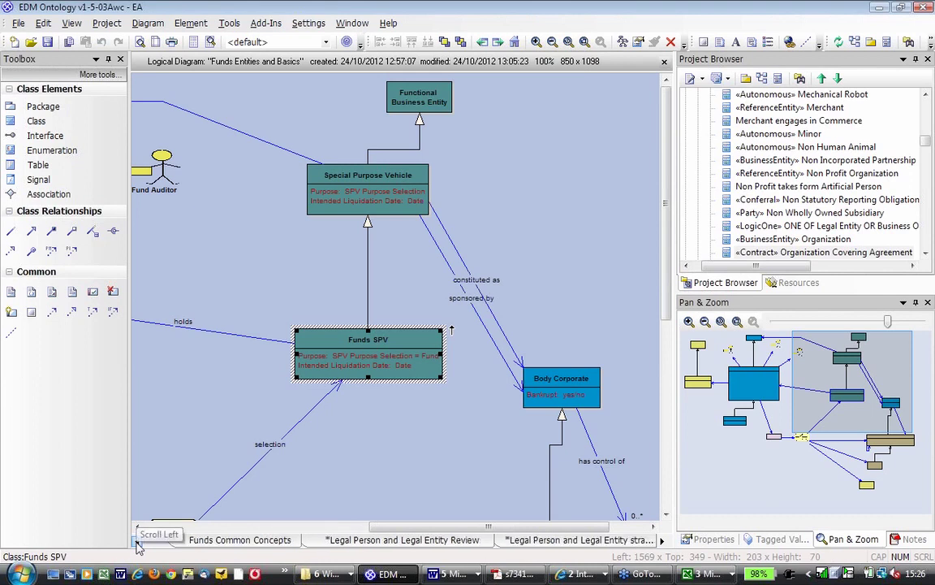
{"action": "left_click", "coordinate": [137, 542]}
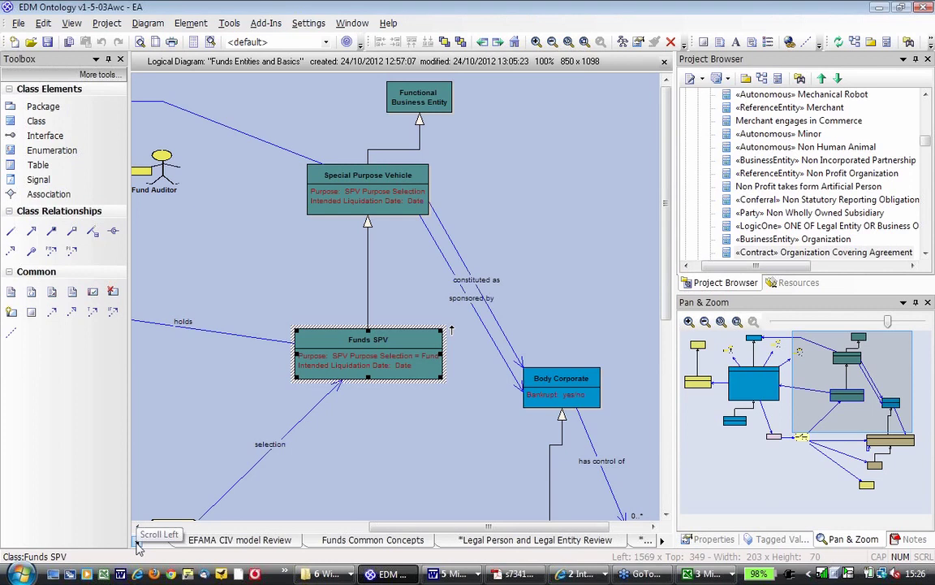
{"action": "left_click", "coordinate": [137, 542]}
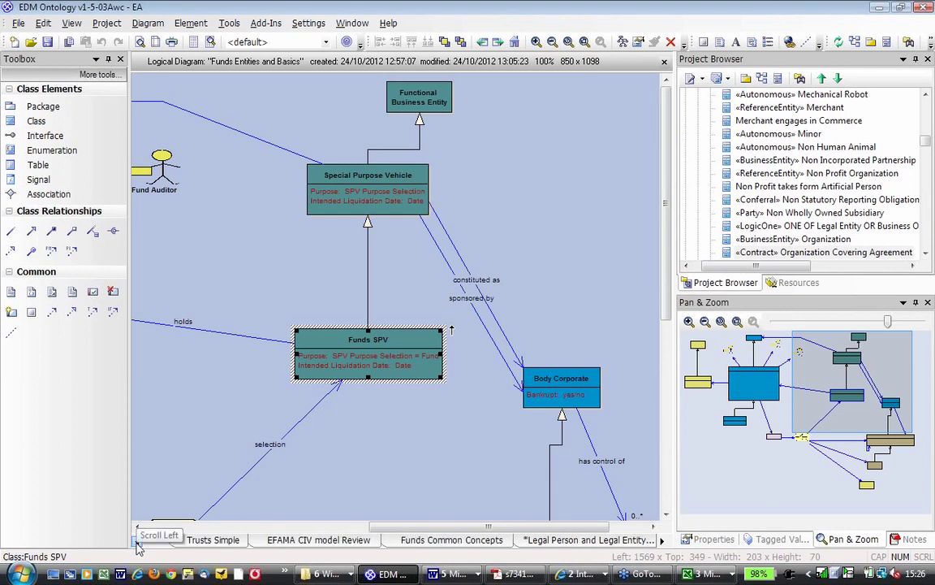
{"action": "left_click", "coordinate": [138, 543]}
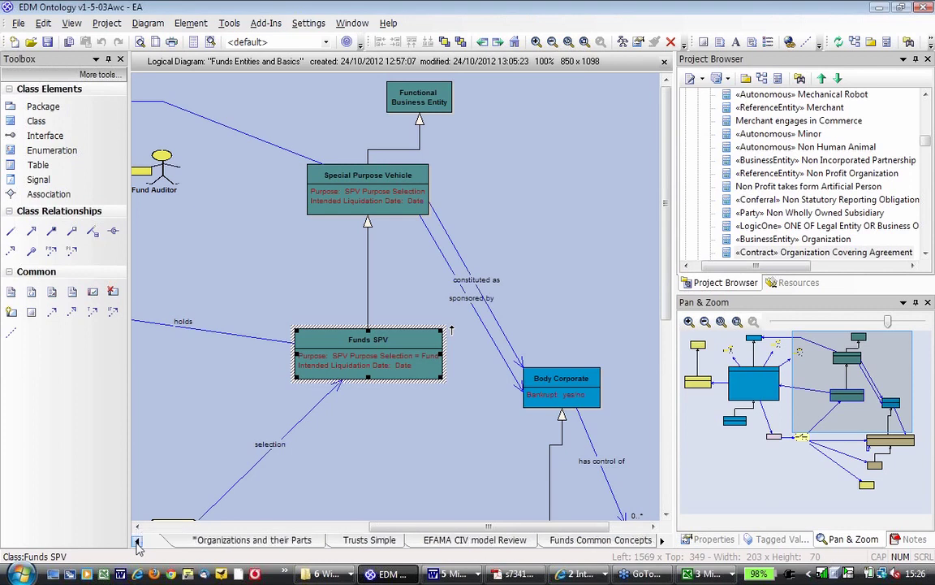
{"action": "left_click", "coordinate": [137, 542]}
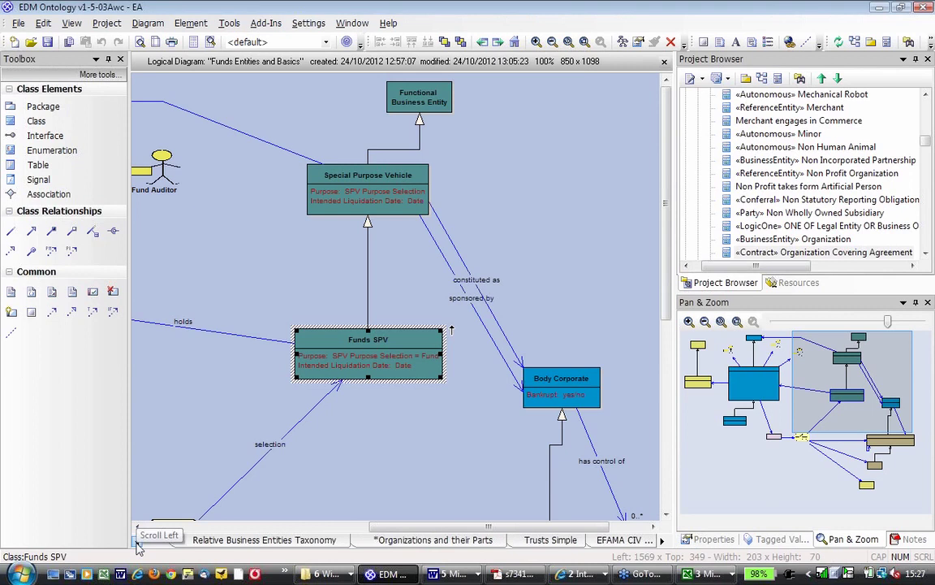
{"action": "left_click", "coordinate": [138, 543]}
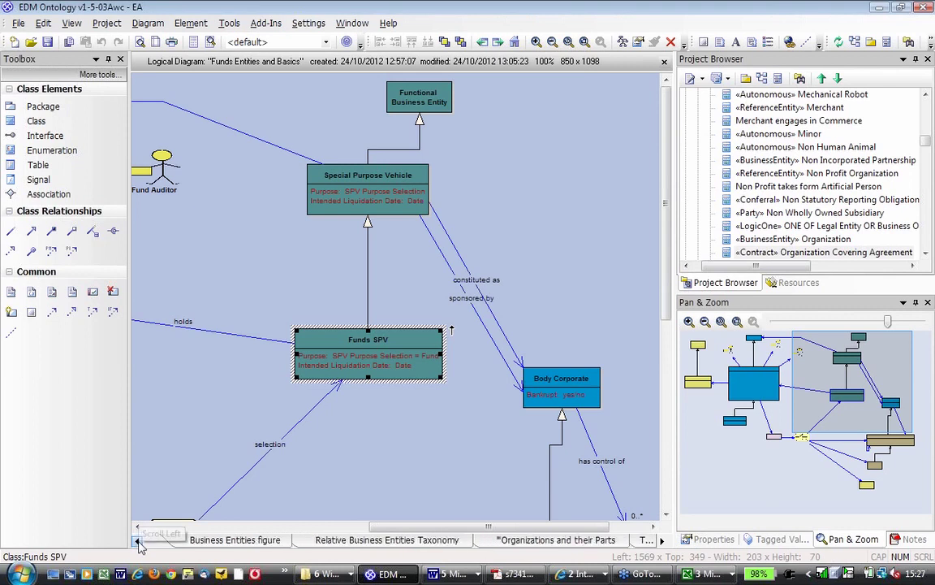
{"action": "left_click", "coordinate": [138, 543]}
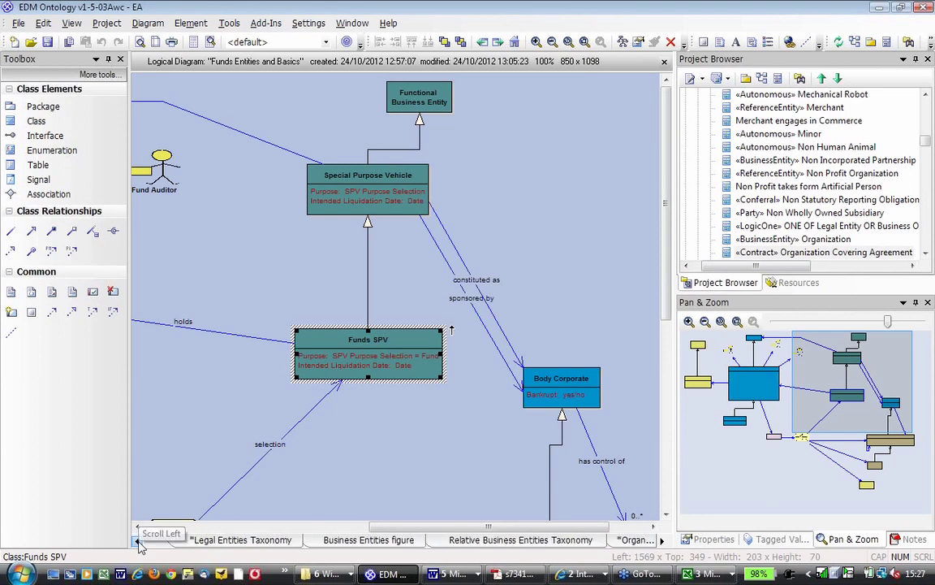
{"action": "left_click", "coordinate": [469, 543]}
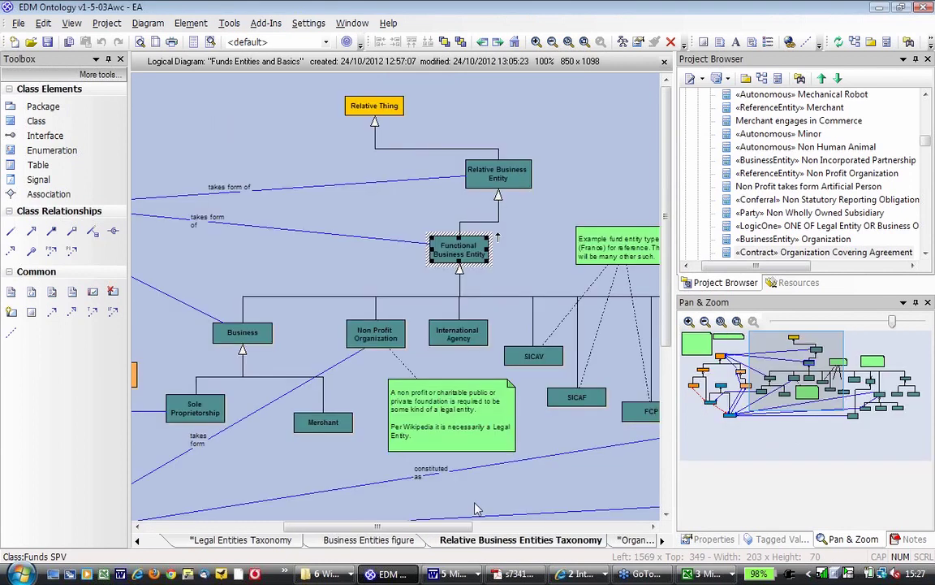
{"action": "left_click", "coordinate": [476, 509]}
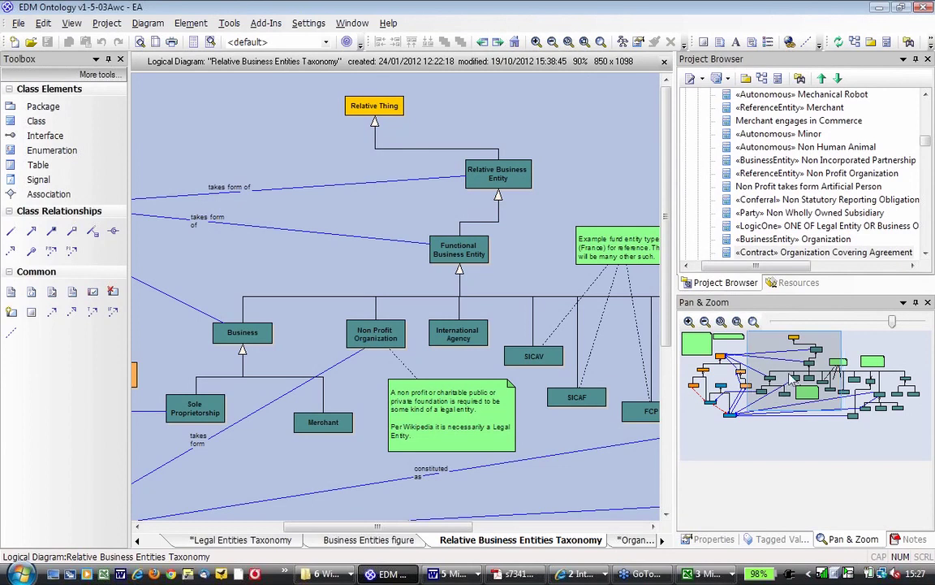
Examine the "takes form of" relationships from Relative Business Entity and Functional Business Entity to Autonomous Entity.
{"action": "left_click_drag", "start_coordinate": [793, 380], "coordinate": [788, 380]}
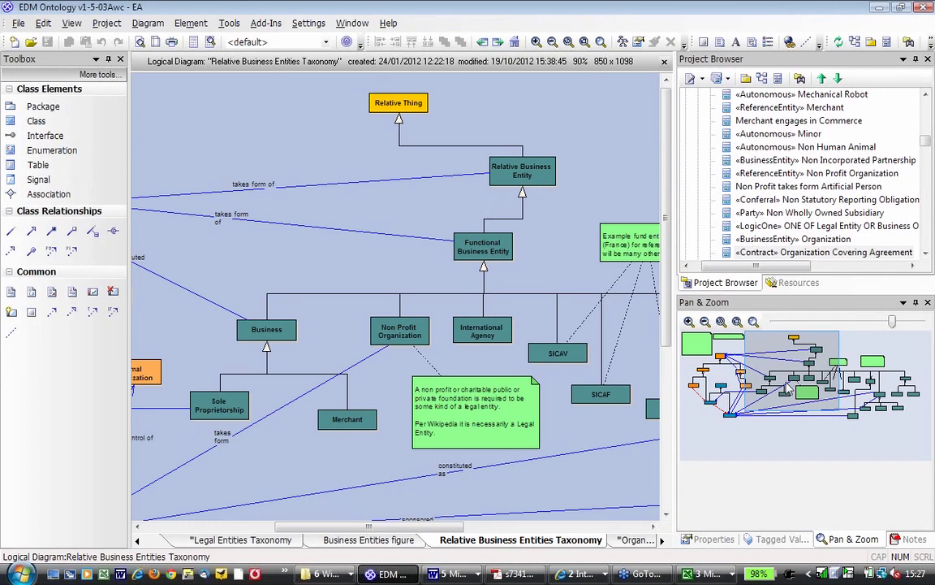
{"action": "left_click_drag", "start_coordinate": [786, 389], "coordinate": [786, 388]}
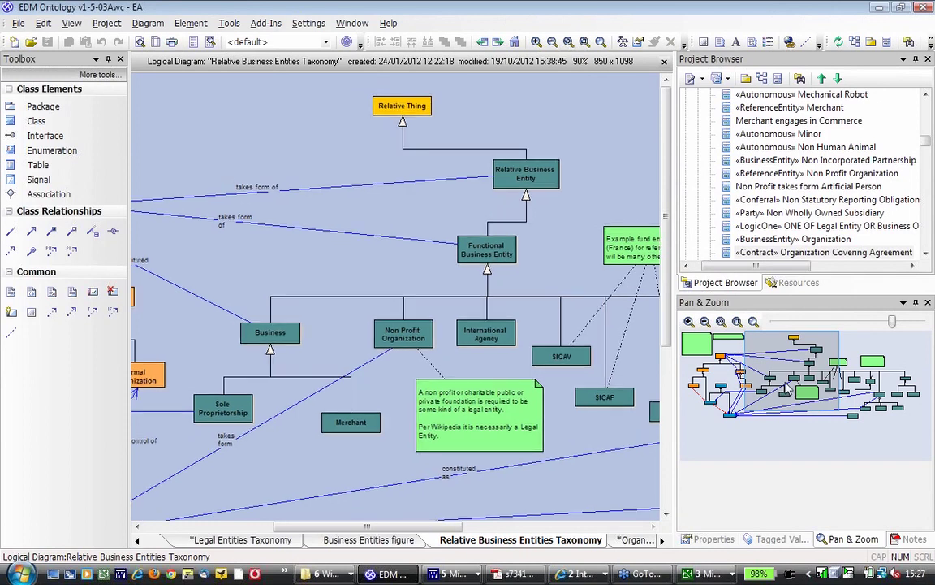
{"action": "left_click_drag", "start_coordinate": [786, 389], "coordinate": [788, 388]}
{"action": "left_click", "coordinate": [396, 328]}
{"action": "left_click", "coordinate": [479, 248]}
{"action": "left_click", "coordinate": [439, 242]}
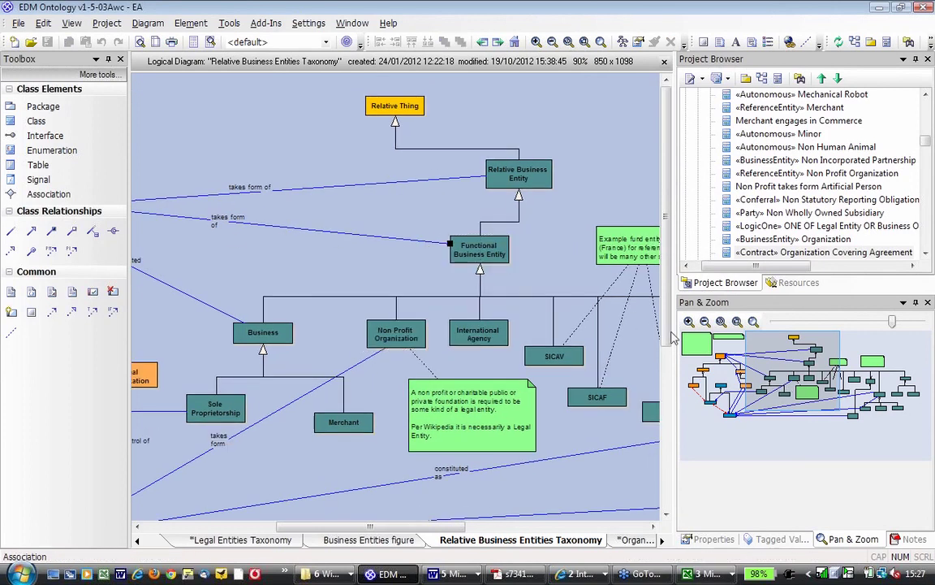
{"action": "left_click_drag", "start_coordinate": [778, 379], "coordinate": [773, 378]}
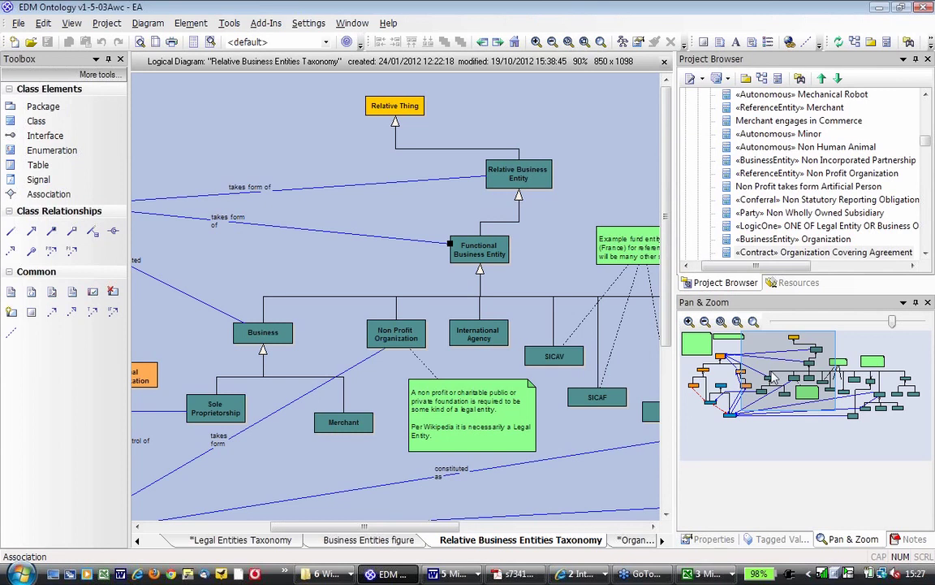
{"action": "left_click_drag", "start_coordinate": [774, 378], "coordinate": [758, 379]}
{"action": "left_click", "coordinate": [254, 199]}
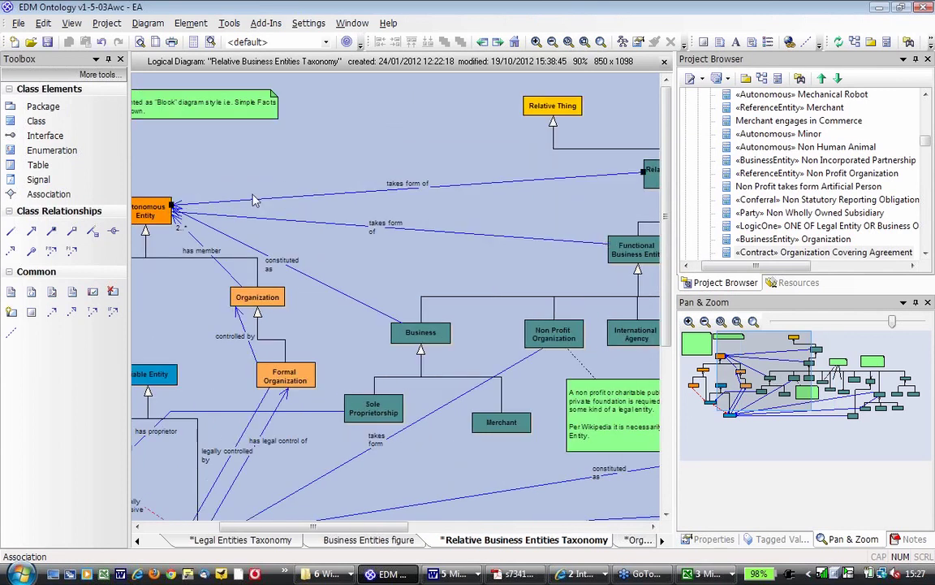
{"action": "left_click", "coordinate": [284, 219]}
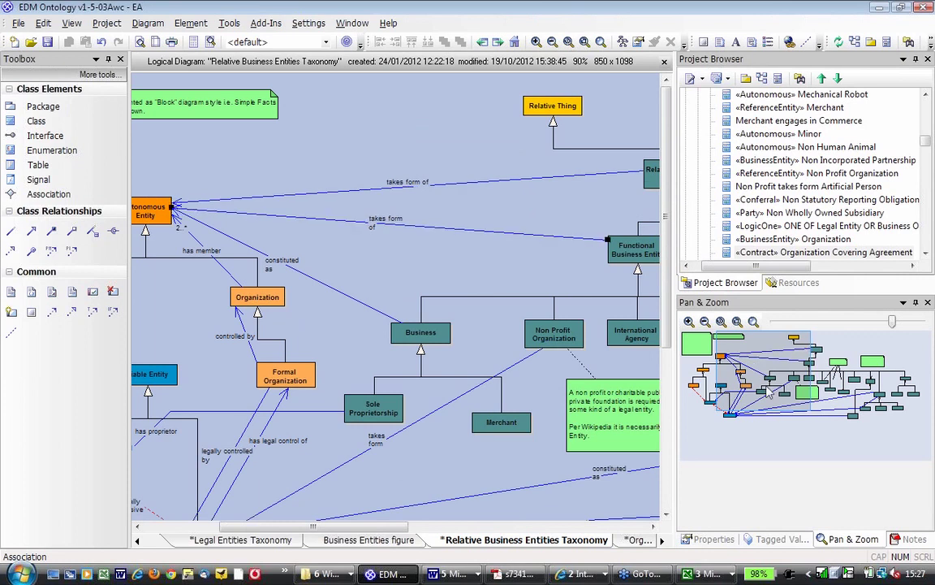
Hide the generalization connector between Non Profit Organization and Functional Business Entity without deleting it from the model.
{"action": "left_click_drag", "start_coordinate": [768, 392], "coordinate": [772, 395]}
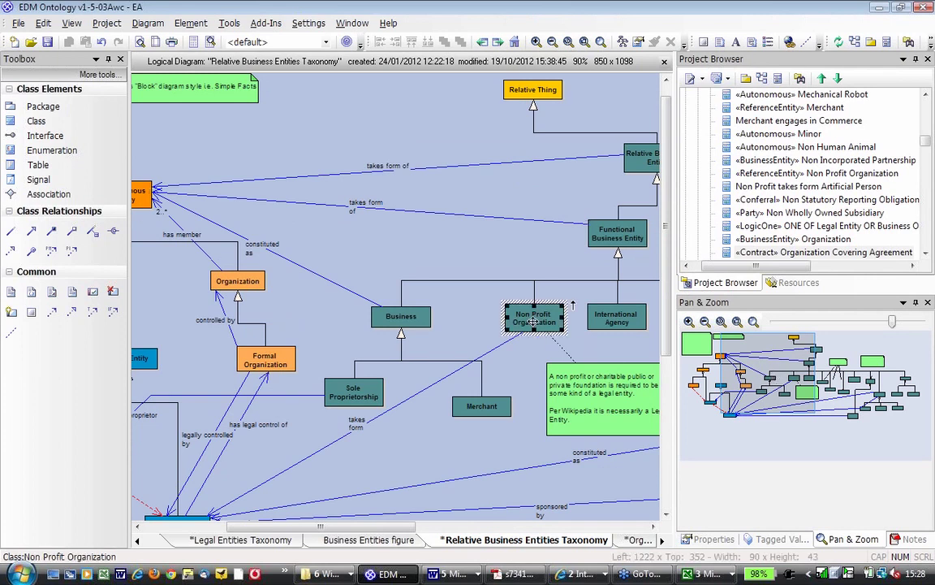
{"action": "left_click", "coordinate": [535, 292]}
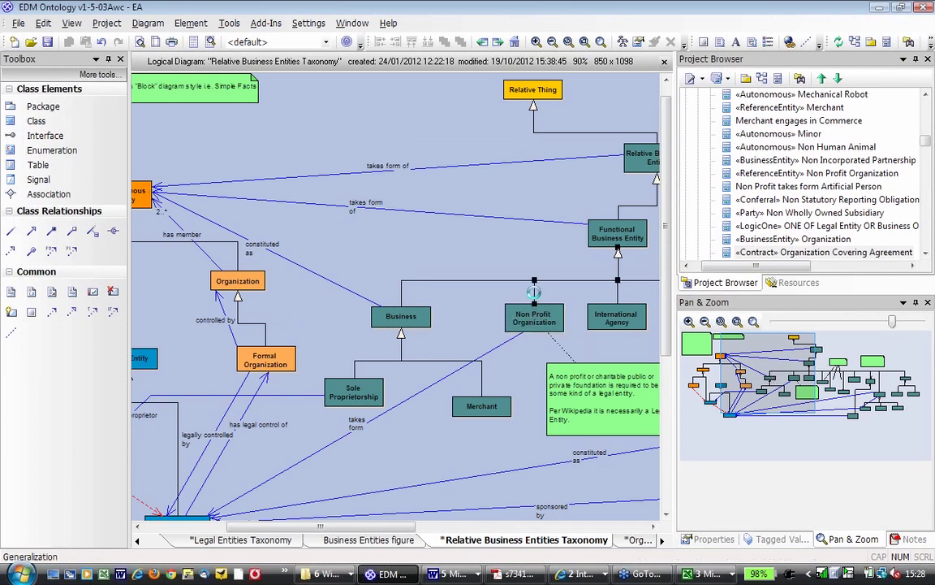
{"action": "key", "text": "Delete"}
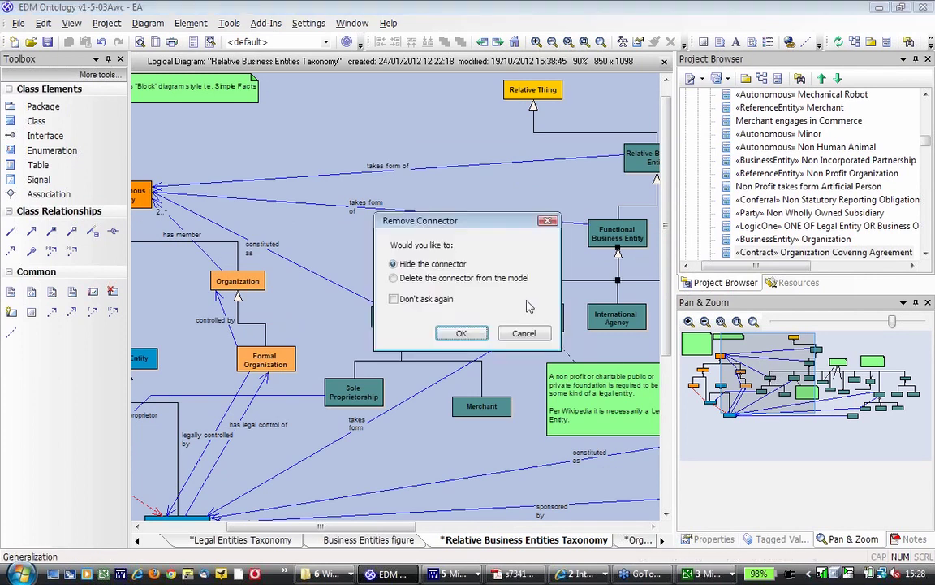
{"action": "left_click", "coordinate": [468, 333]}
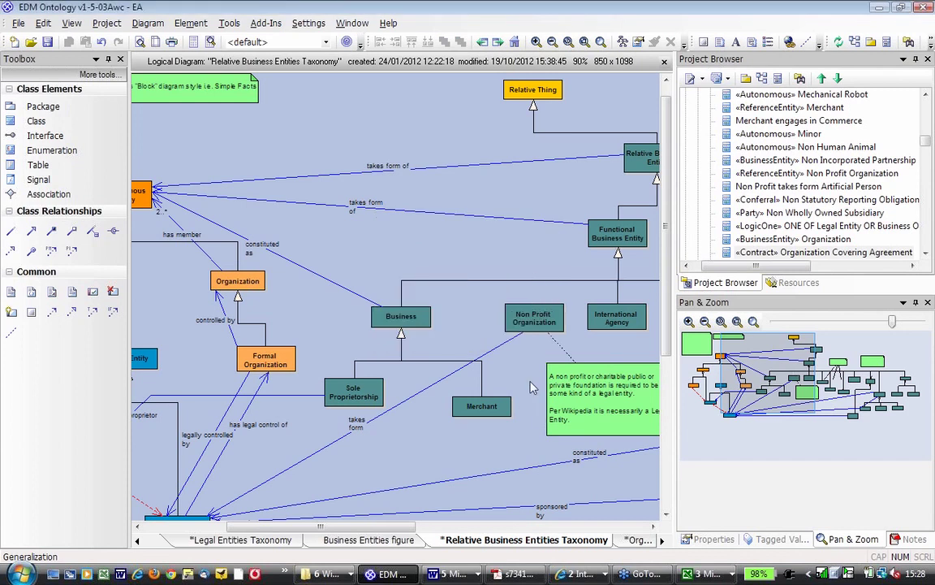
Move the Non Profit Organization class below Merchant and check its "takes form" association.
{"action": "left_click_drag", "start_coordinate": [530, 323], "coordinate": [444, 447]}
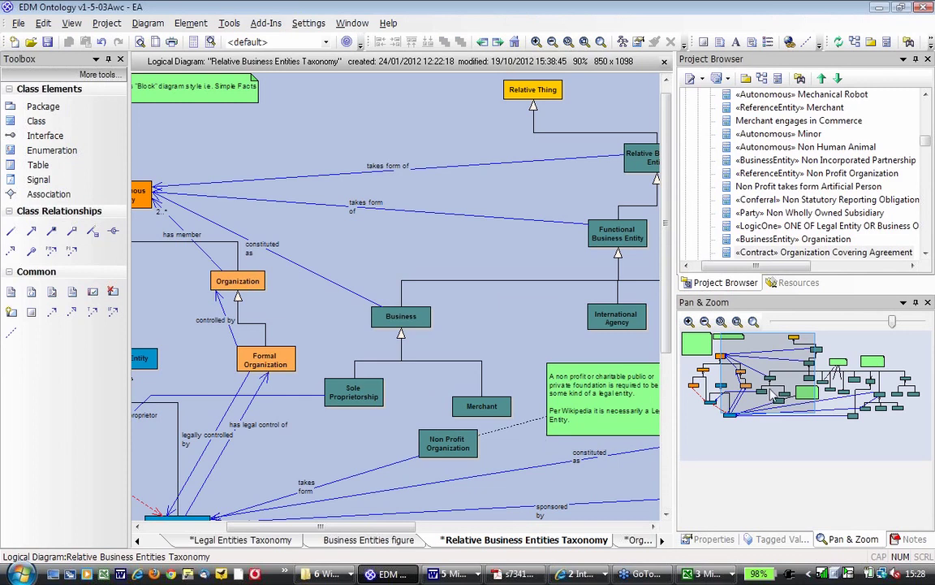
{"action": "left_click_drag", "start_coordinate": [771, 394], "coordinate": [780, 397]}
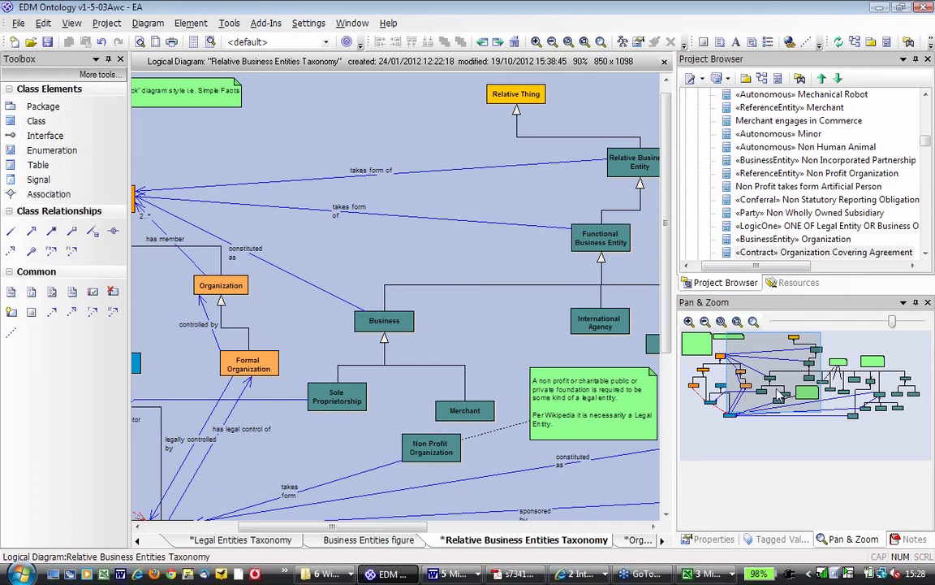
{"action": "left_click_drag", "start_coordinate": [778, 395], "coordinate": [780, 396]}
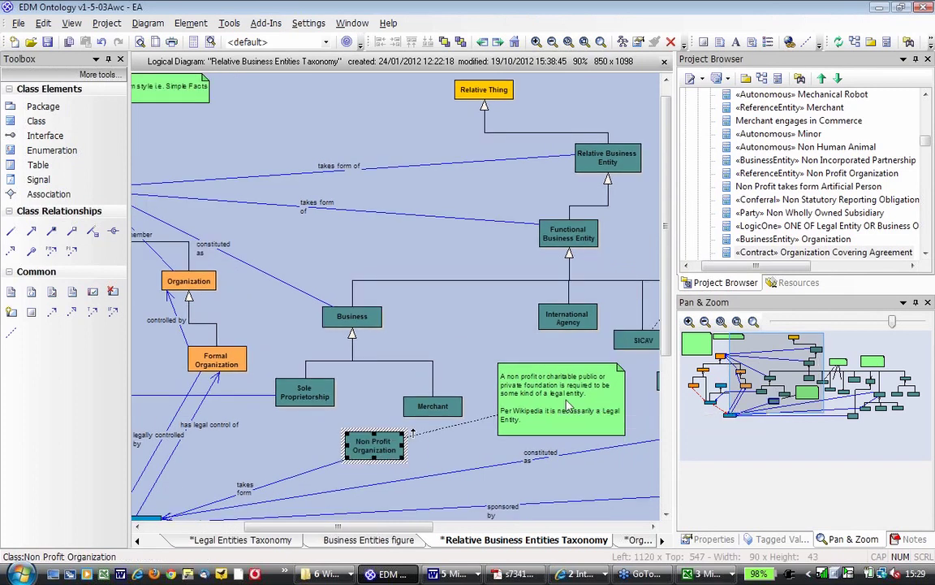
{"action": "left_click", "coordinate": [313, 468]}
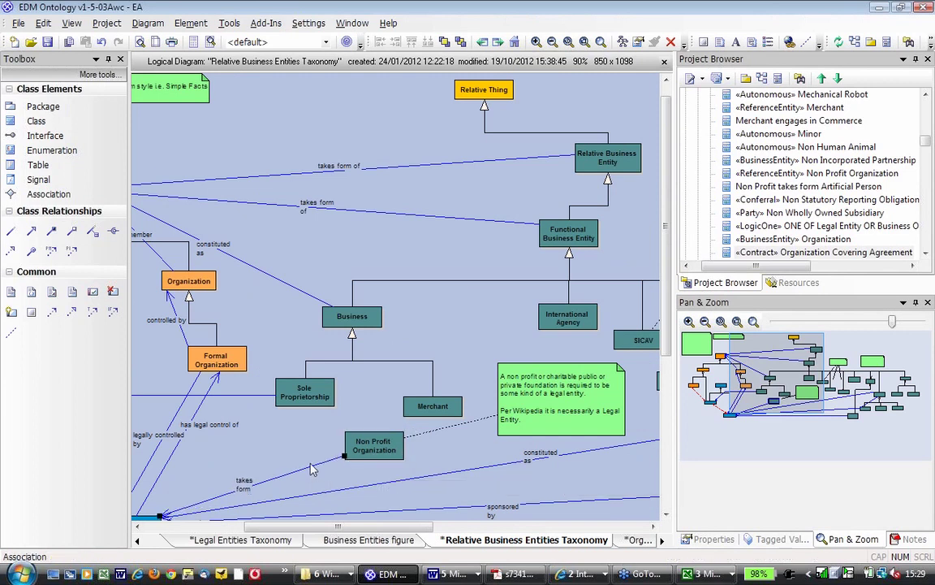
{"action": "left_click", "coordinate": [508, 362]}
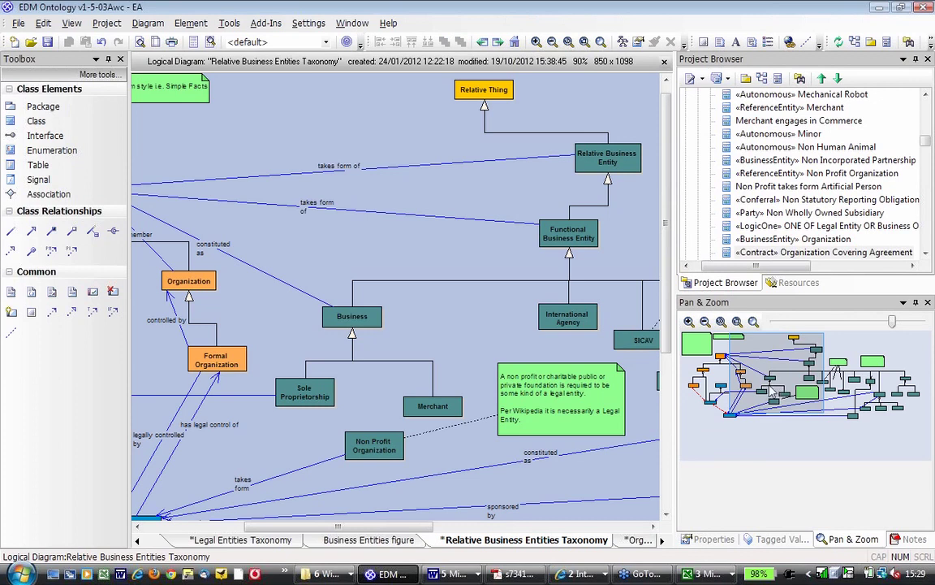
Examine the example French fund entity types SICAV, SICAF and FCP under Functional Business Entity.
{"action": "left_click_drag", "start_coordinate": [773, 393], "coordinate": [777, 397]}
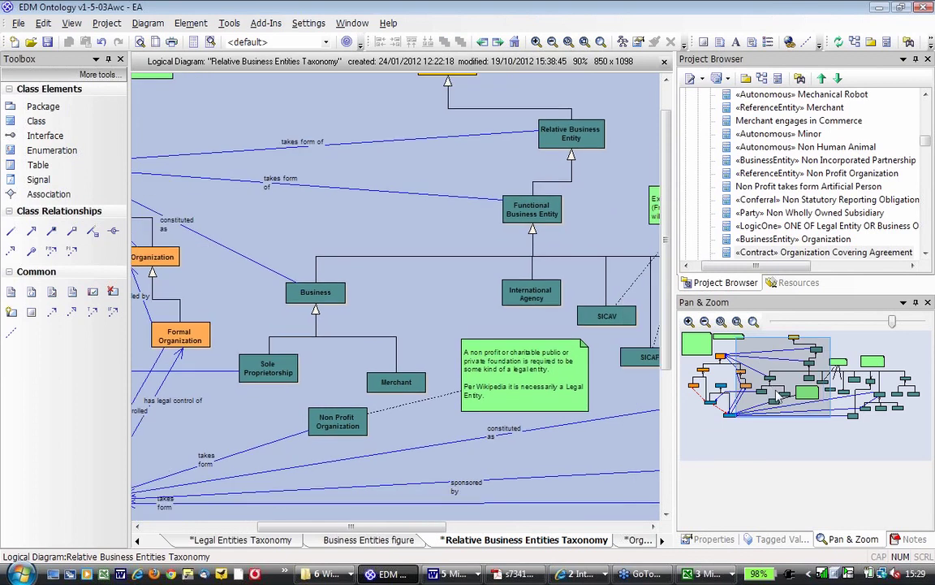
{"action": "left_click_drag", "start_coordinate": [777, 397], "coordinate": [809, 390]}
{"action": "left_click", "coordinate": [379, 249]}
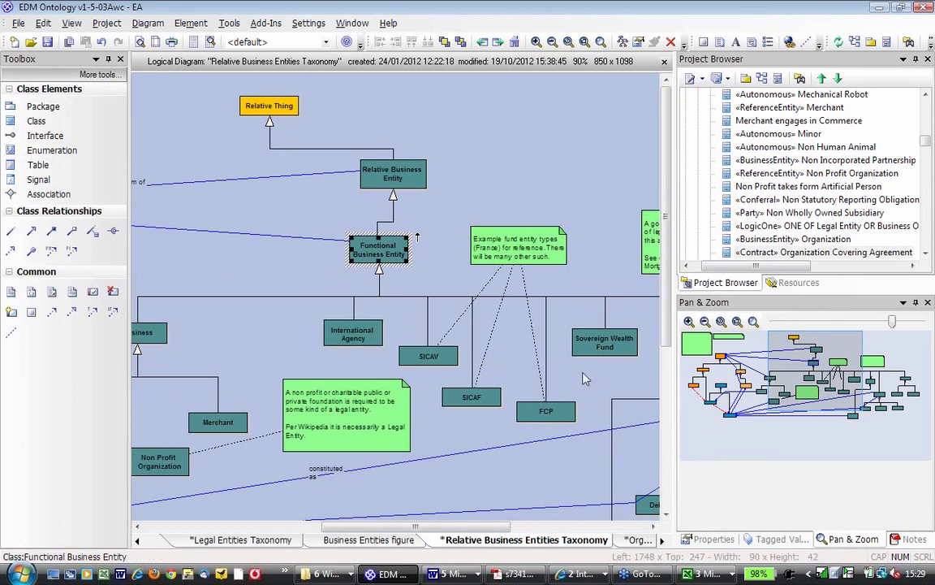
{"action": "left_click_drag", "start_coordinate": [804, 380], "coordinate": [815, 381]}
{"action": "left_click", "coordinate": [388, 356]}
{"action": "left_click", "coordinate": [430, 397]}
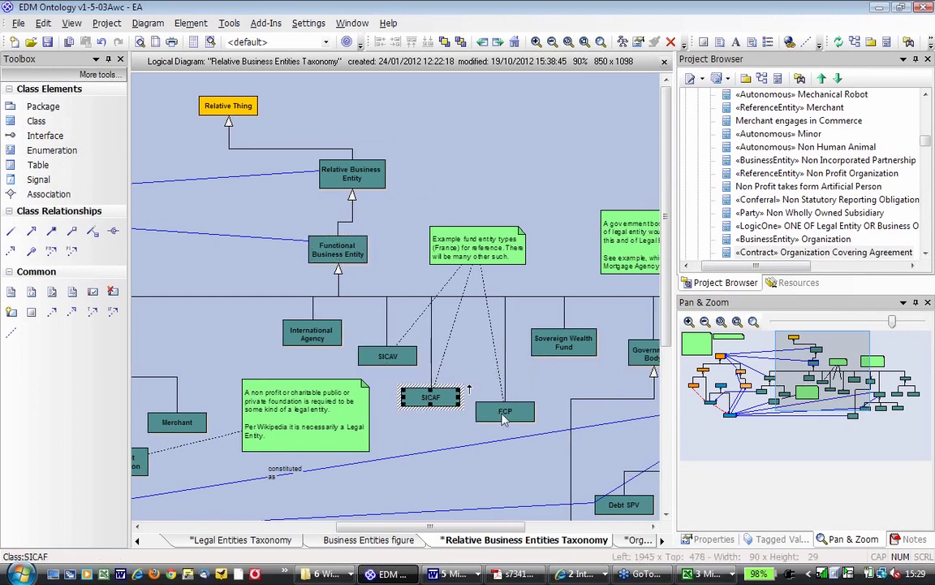
{"action": "left_click", "coordinate": [503, 416]}
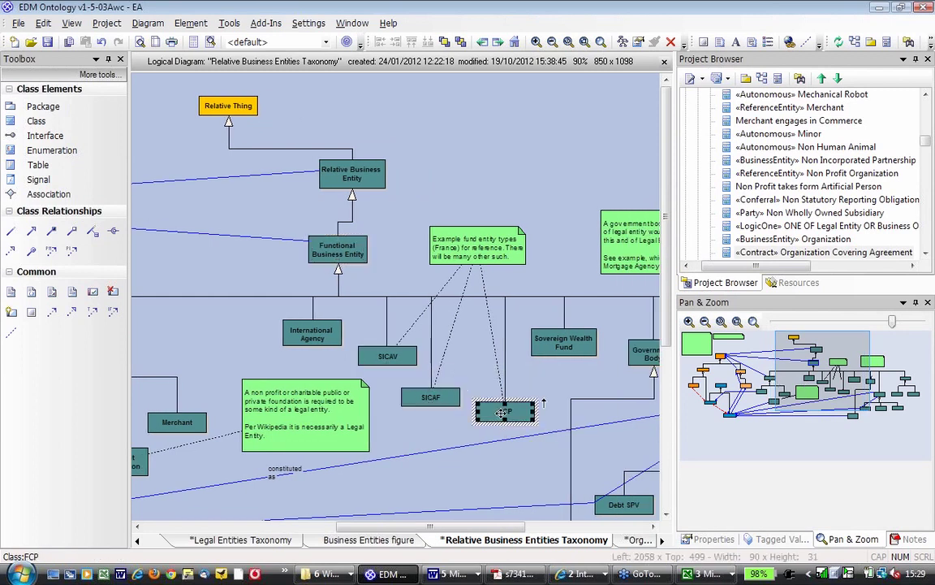
{"action": "left_click", "coordinate": [398, 363]}
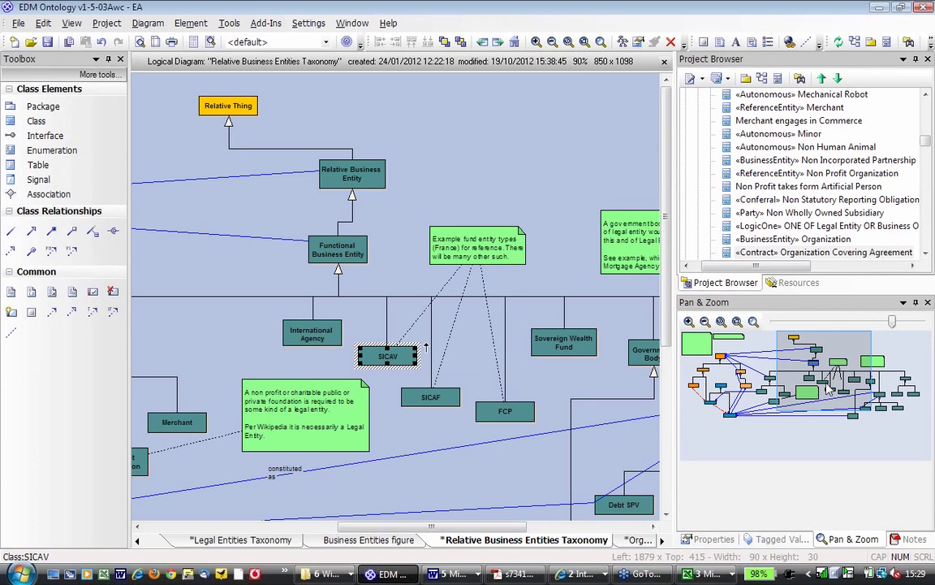
{"action": "left_click_drag", "start_coordinate": [828, 390], "coordinate": [830, 390]}
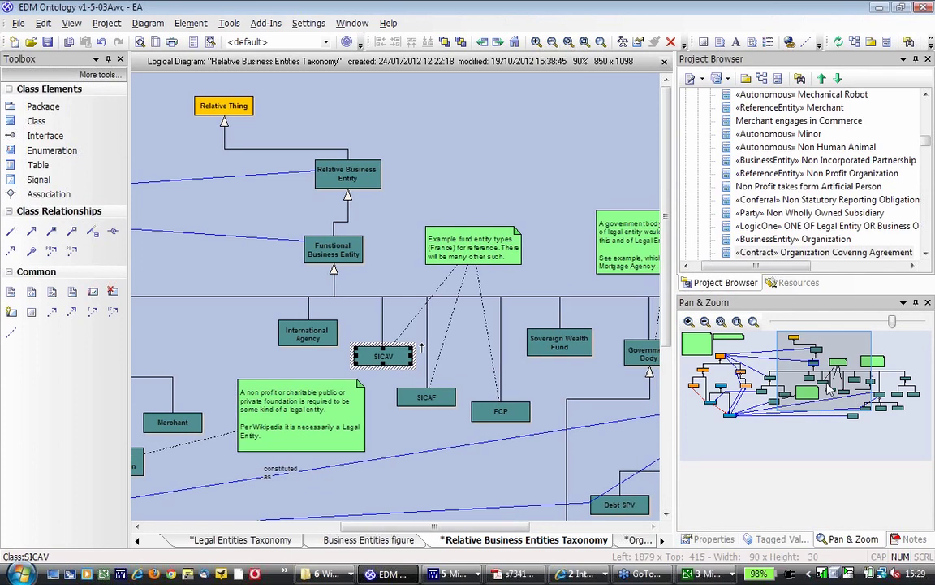
Examine the Special Purpose Vehicle class with its associations and its Funds SPV subtype.
{"action": "left_click_drag", "start_coordinate": [830, 390], "coordinate": [853, 401]}
{"action": "left_click", "coordinate": [502, 355]}
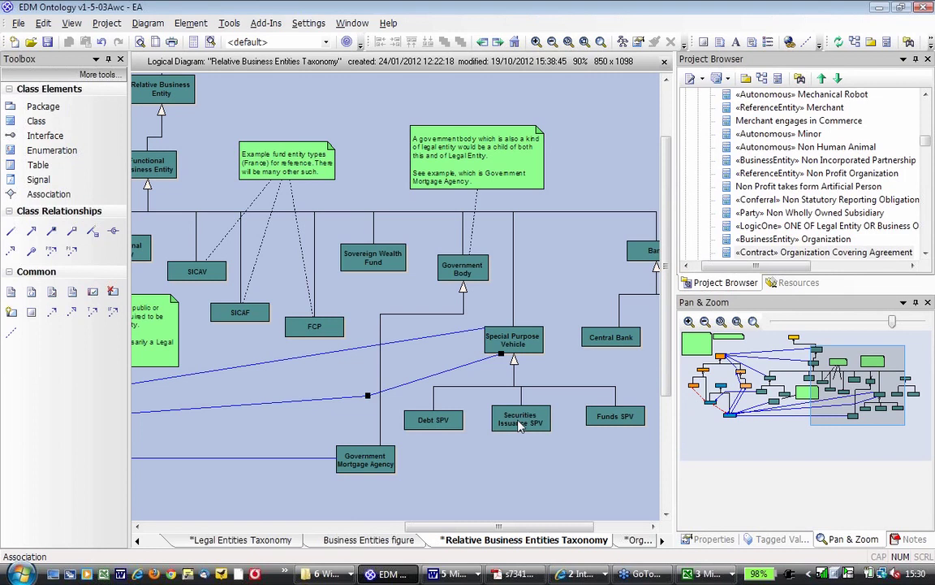
{"action": "left_click", "coordinate": [617, 420]}
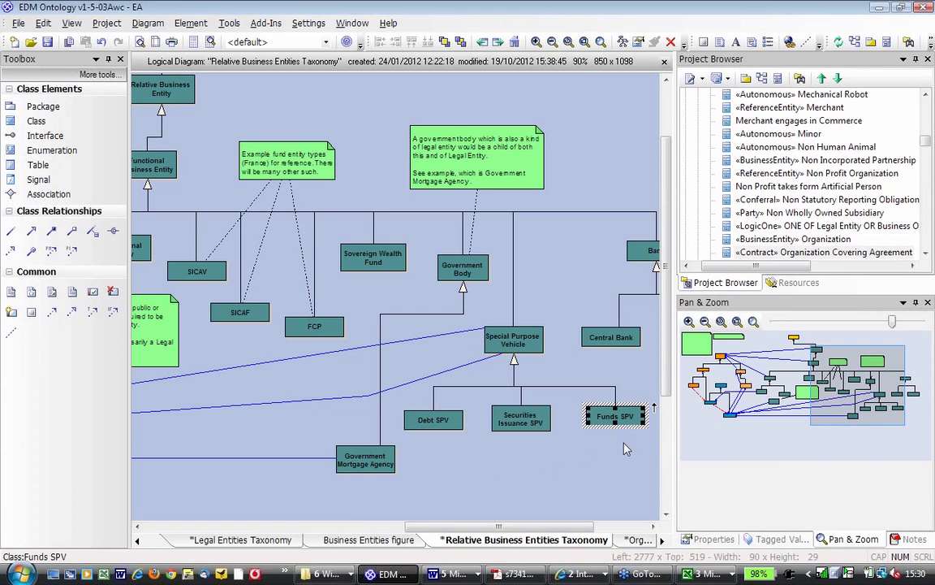
{"action": "left_click", "coordinate": [545, 462]}
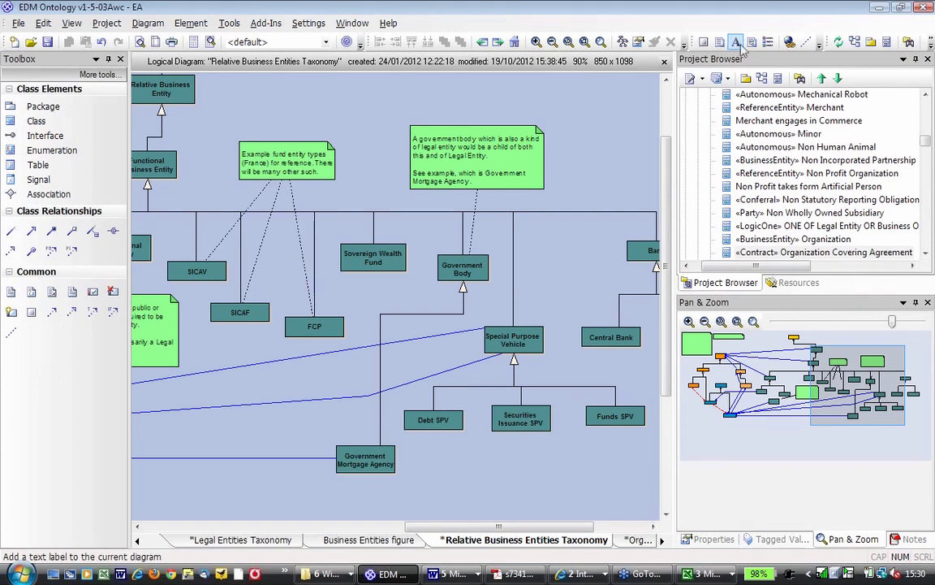
Save the diagram and add a note below the SPV types: "an SPV is defined by its function and may take on one of several legal forms.".
{"action": "key", "text": "ctrl+s"}
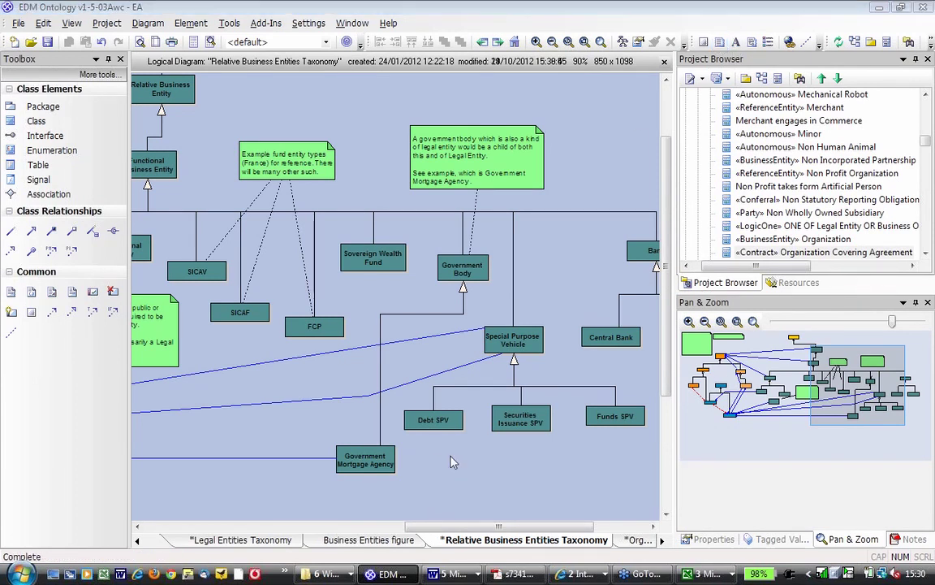
{"action": "left_click", "coordinate": [454, 462]}
{"action": "type", "text": "an SPV is defined b"}
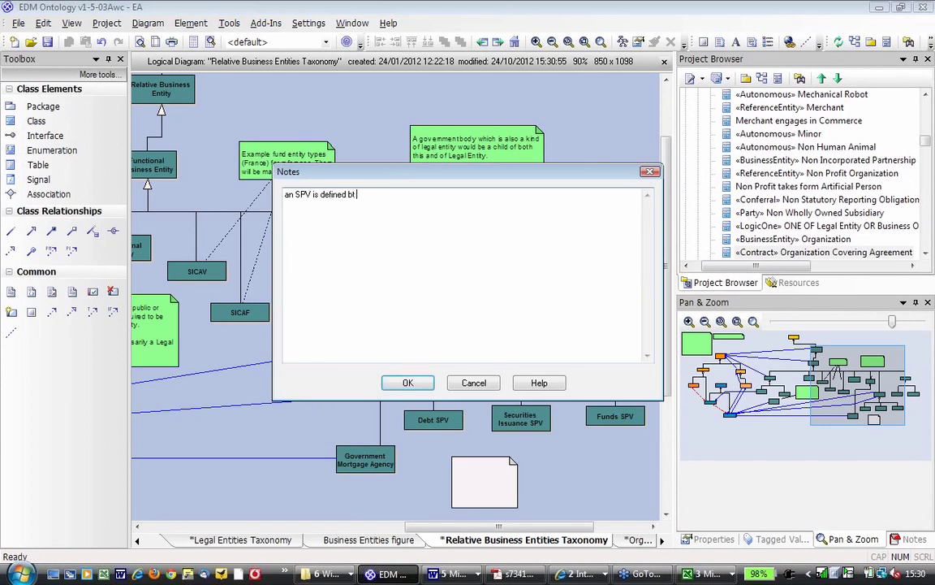
{"action": "type", "text": "y its function and may take on one "}
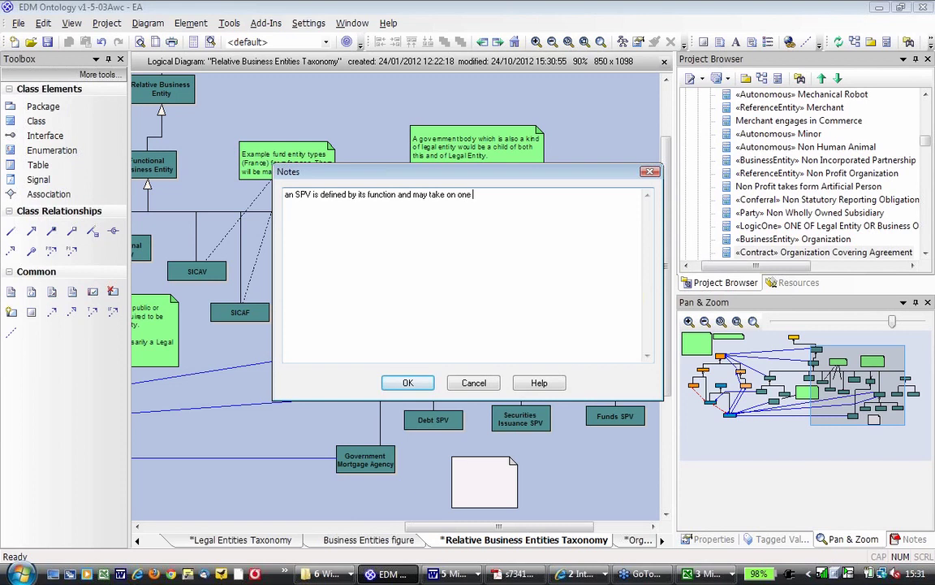
{"action": "type", "text": "of several legal forms."}
{"action": "left_click", "coordinate": [409, 383]}
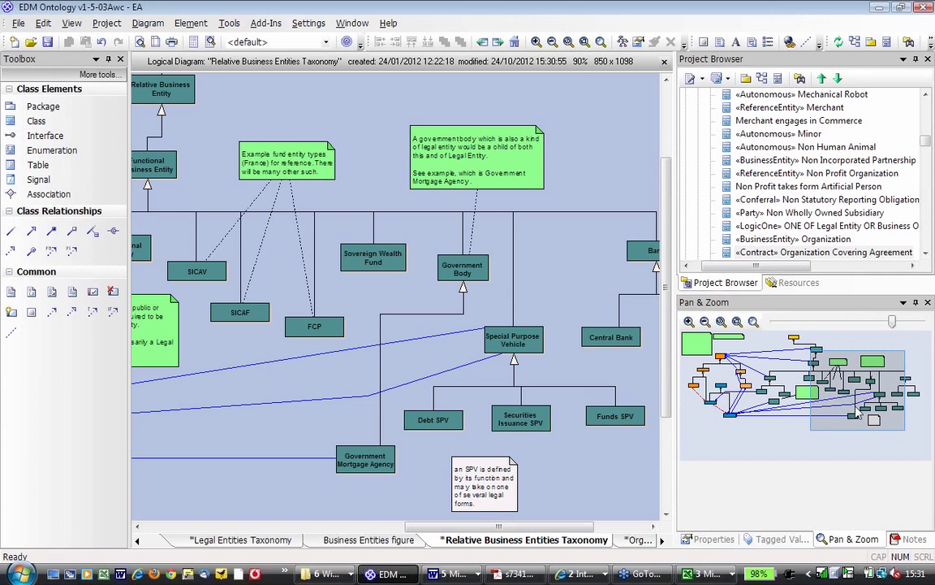
Widen the SPV note, link it to Special Purpose Vehicle, and shift it and Government Mortgage Agency leftward in the diagram.
{"action": "left_click_drag", "start_coordinate": [856, 414], "coordinate": [858, 418]}
{"action": "left_click_drag", "start_coordinate": [513, 455], "coordinate": [654, 446]}
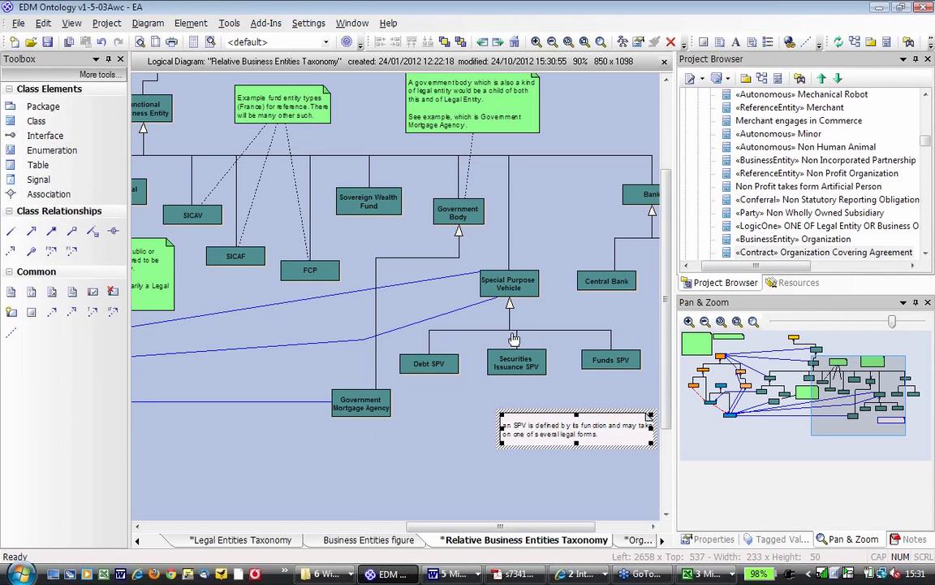
{"action": "left_click_drag", "start_coordinate": [549, 427], "coordinate": [469, 435]}
{"action": "left_click_drag", "start_coordinate": [352, 408], "coordinate": [269, 406]}
{"action": "left_click_drag", "start_coordinate": [556, 424], "coordinate": [503, 403]}
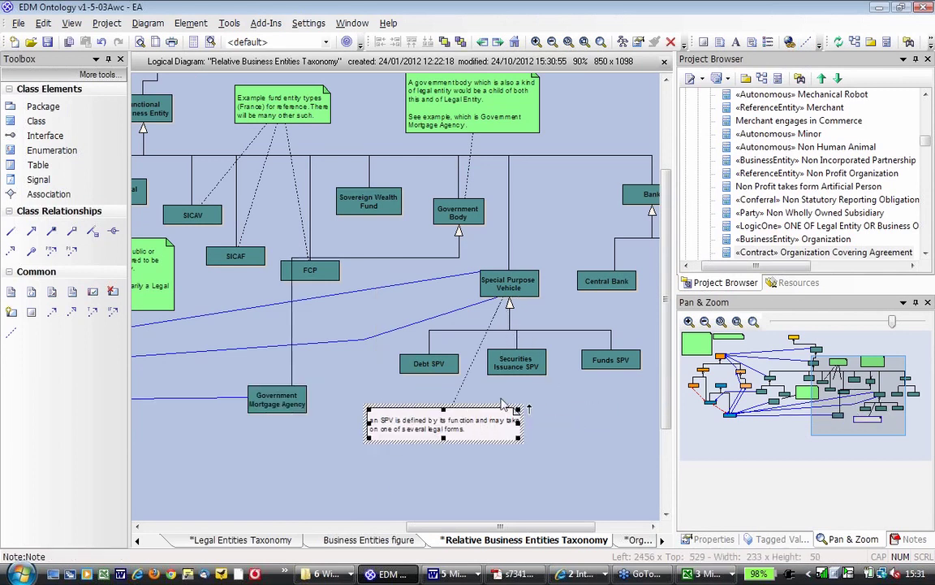
{"action": "left_click", "coordinate": [467, 348]}
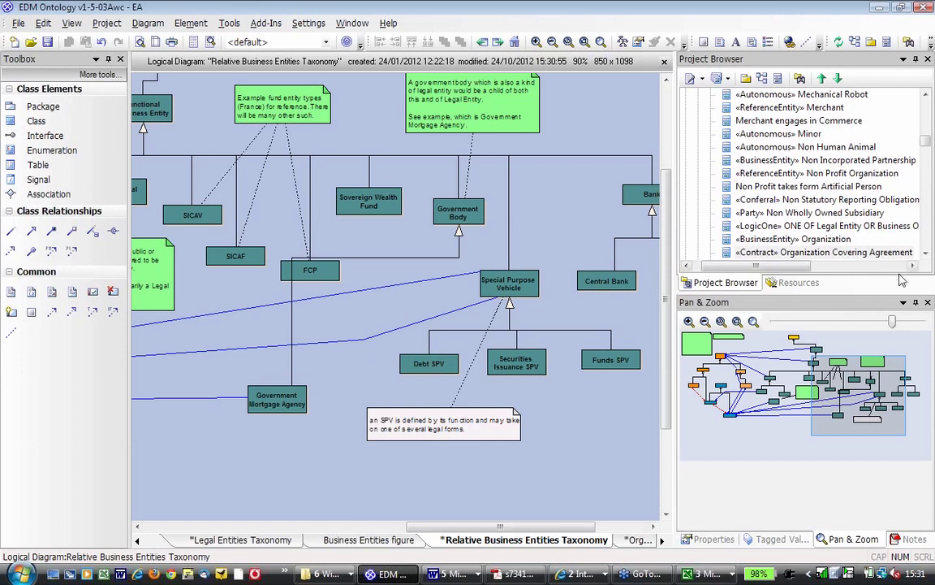
Move FCP up clear of the Government Mortgage Agency connector, nudge Sovereign Wealth Fund away from it, and save the diagram.
{"action": "left_click_drag", "start_coordinate": [310, 270], "coordinate": [304, 220]}
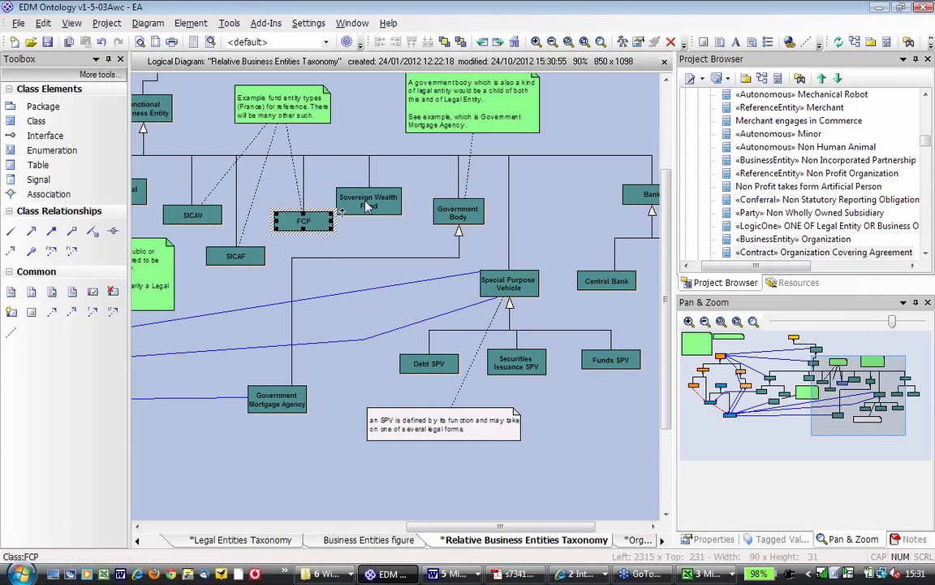
{"action": "left_click_drag", "start_coordinate": [369, 201], "coordinate": [382, 195]}
{"action": "left_click", "coordinate": [372, 275]}
{"action": "left_click", "coordinate": [48, 42]}
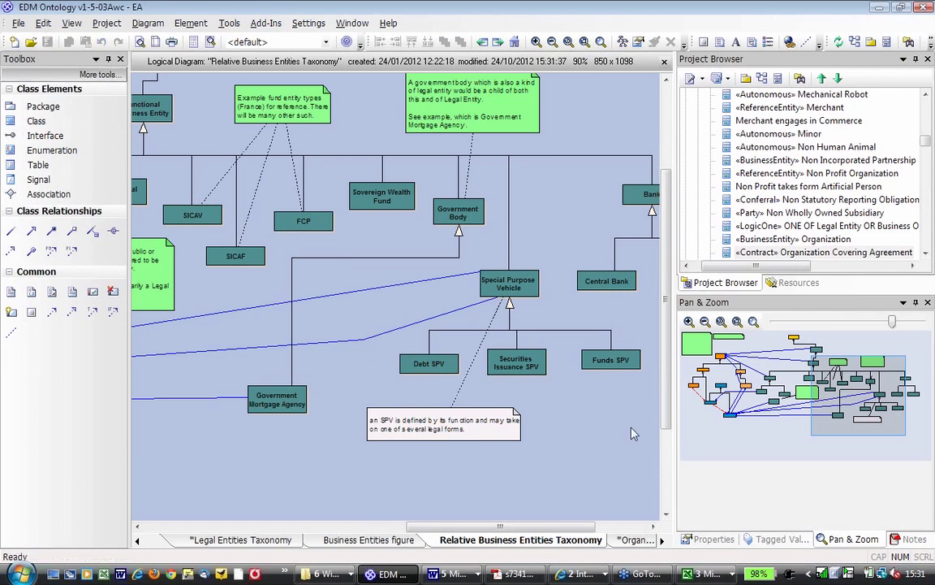
Switch to the EDM Council Semantics Repository in Internet Explorer and locate its Business Entities and Global Terms sections.
{"action": "left_click", "coordinate": [582, 574]}
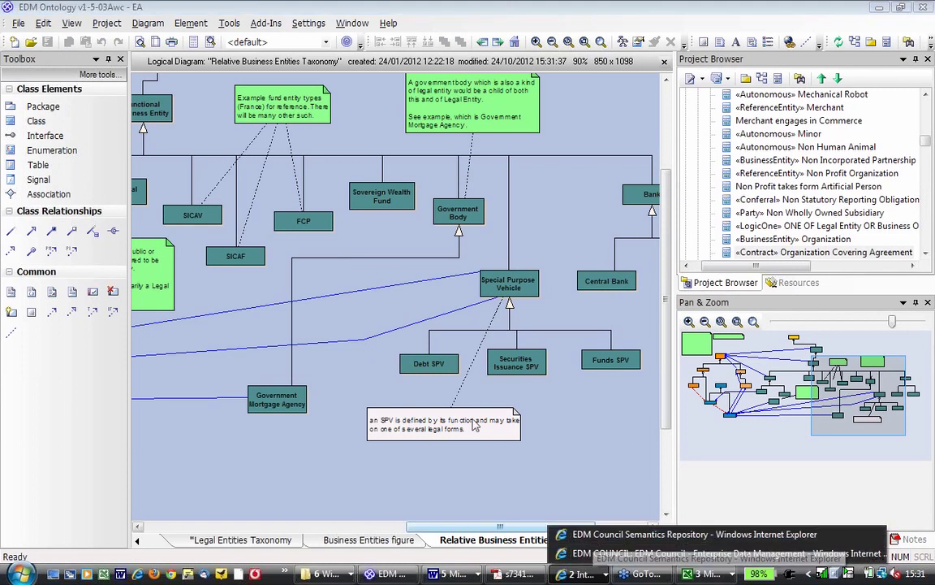
{"action": "left_click", "coordinate": [598, 554]}
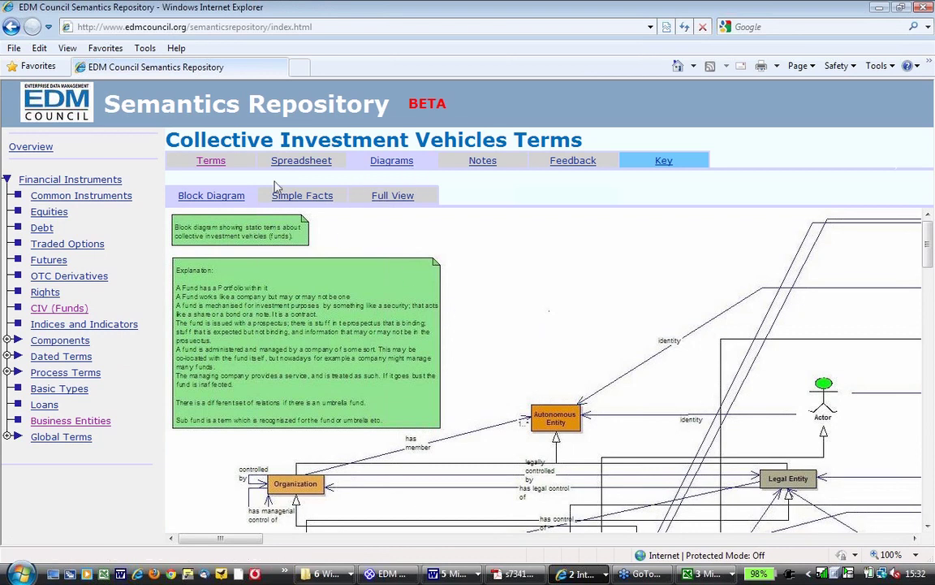
{"action": "left_click", "coordinate": [86, 429]}
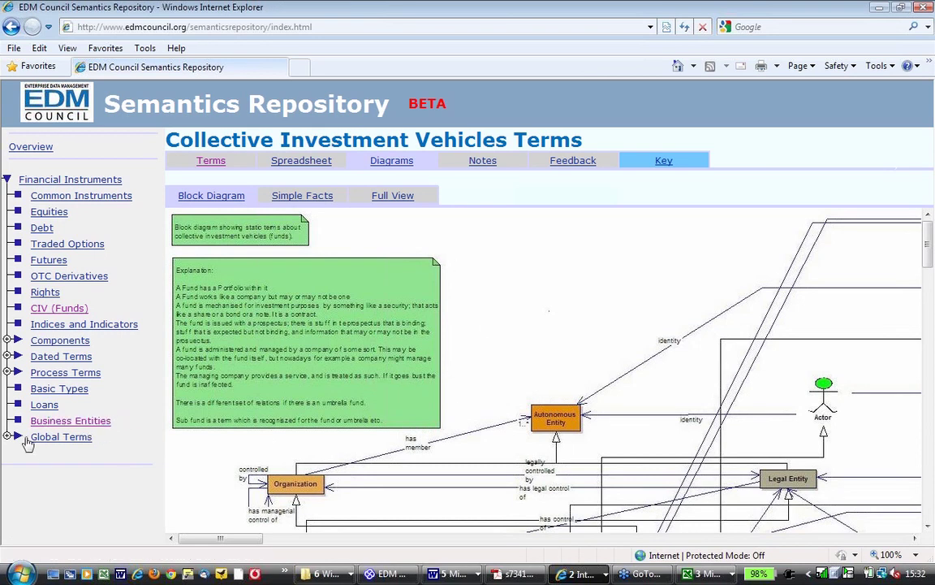